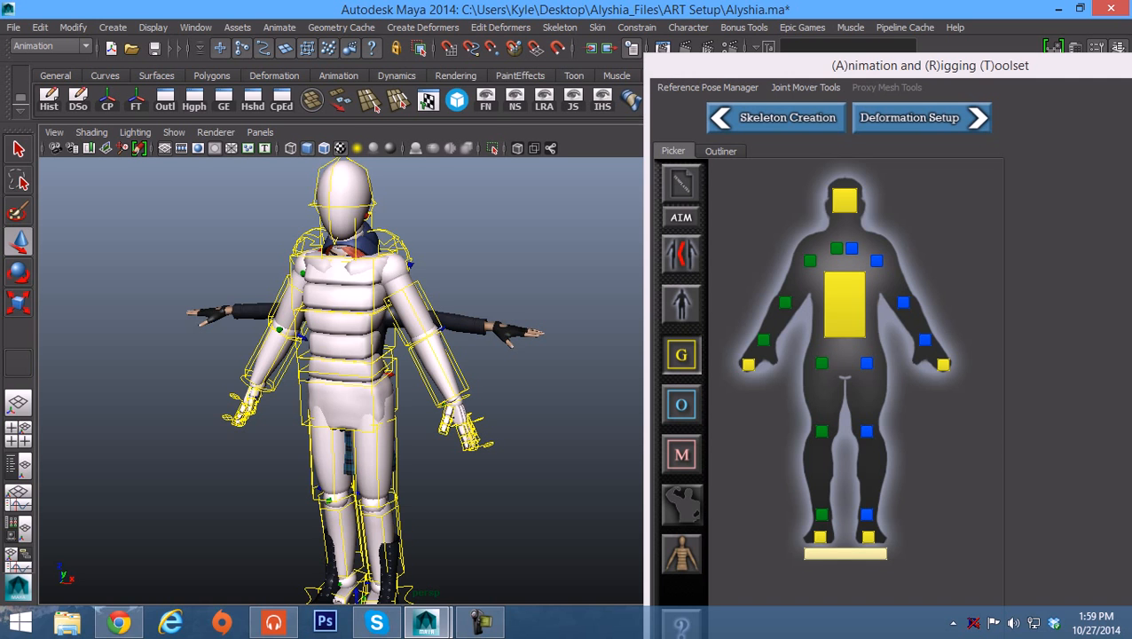
Step: Examine how the mannequin rig lines up with the character mesh, focusing on the left upper arm mover
middle_click_drag(355, 390, 339, 380, "alt")
right_click_drag(339, 380, 304, 380, "alt")
middle_click_drag(303, 380, 316, 389, "alt")
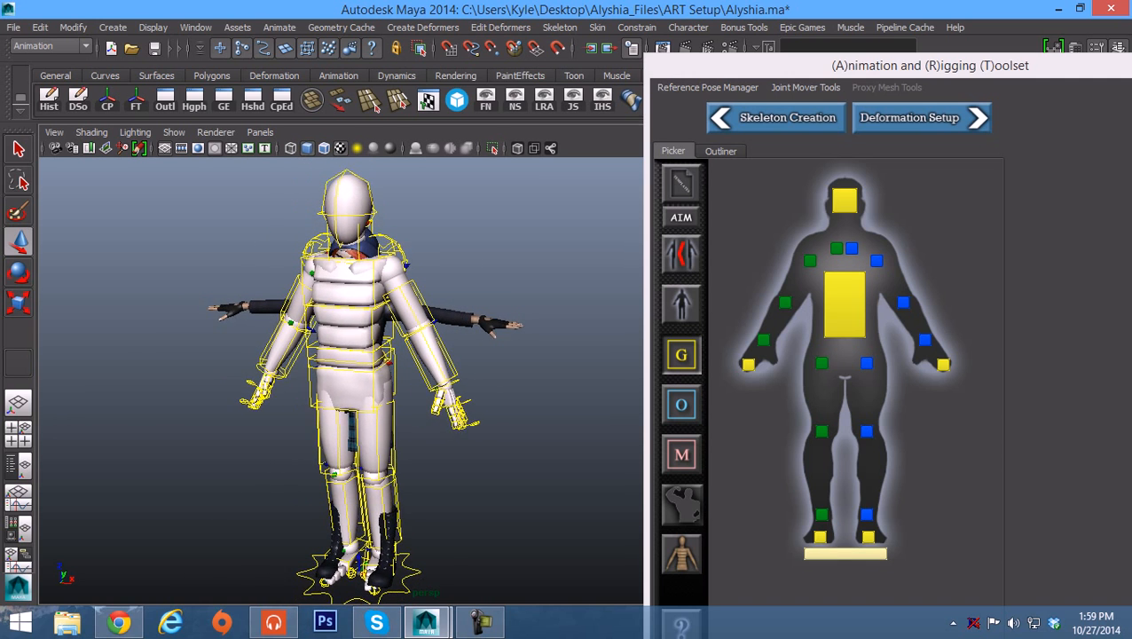
mouse_move(315, 388)
left_mouse_down("alt")
mouse_move(339, 416)
mouse_move(328, 403)
left_mouse_up("alt")
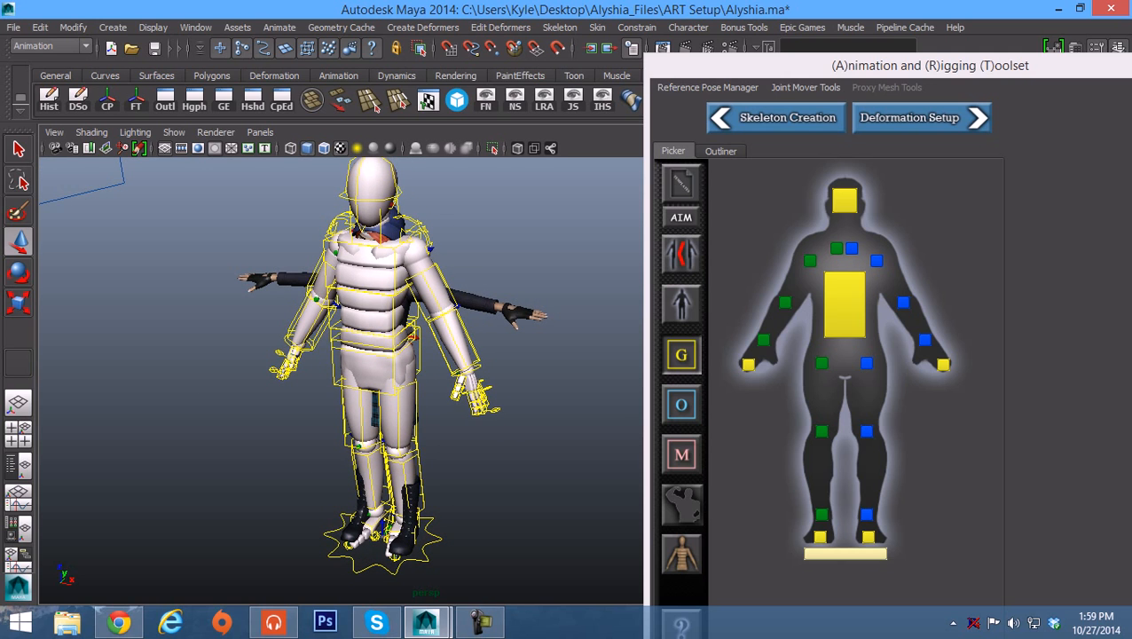
middle_click_drag(329, 403, 312, 406, "alt")
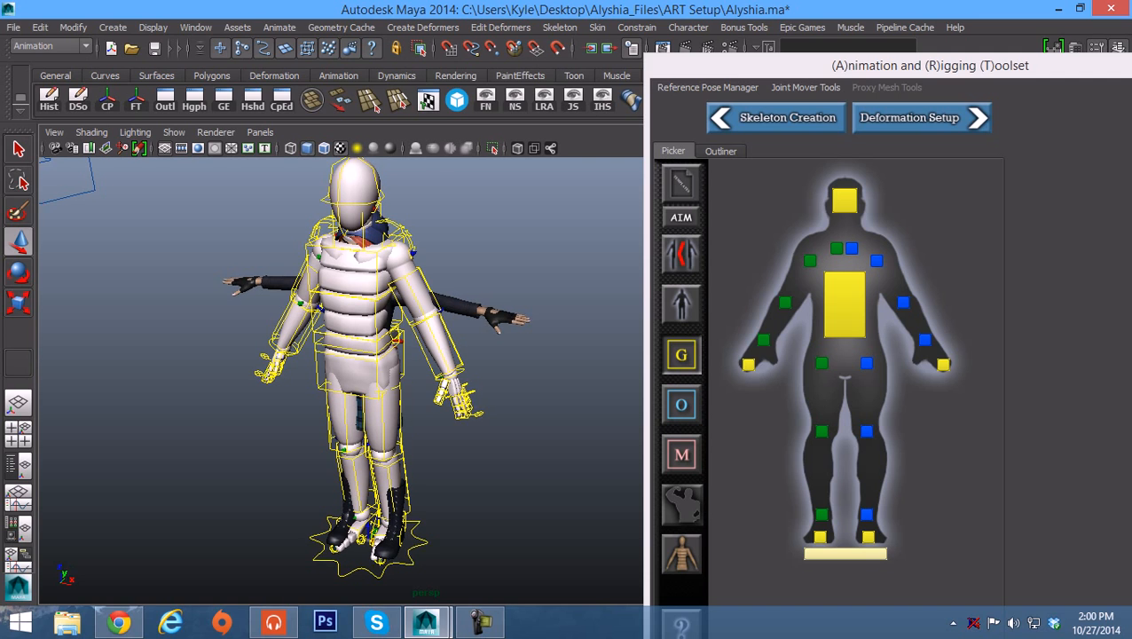
middle_click_drag(355, 355, 353, 369, "alt")
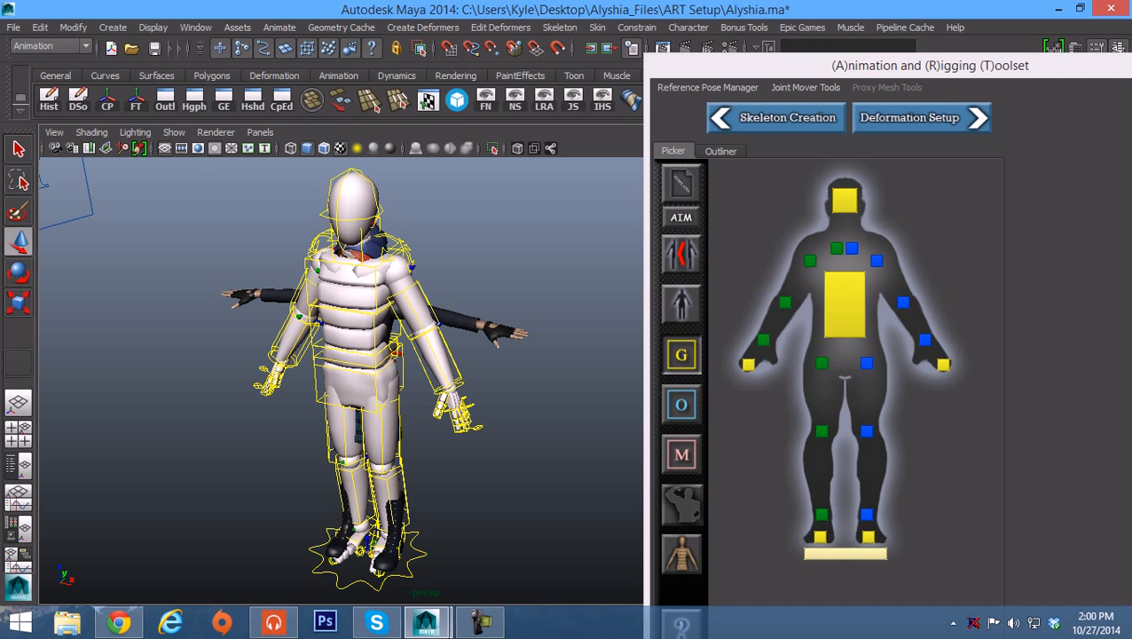
left_click_drag(355, 355, 483, 359, "alt")
left_click(399, 577)
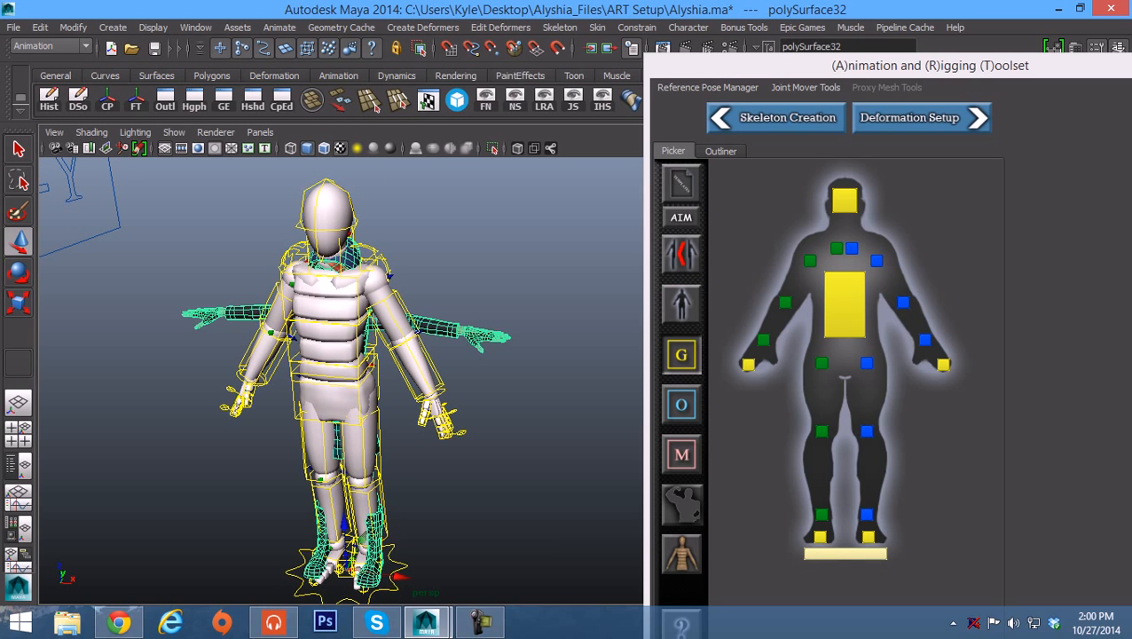
left_click(397, 310)
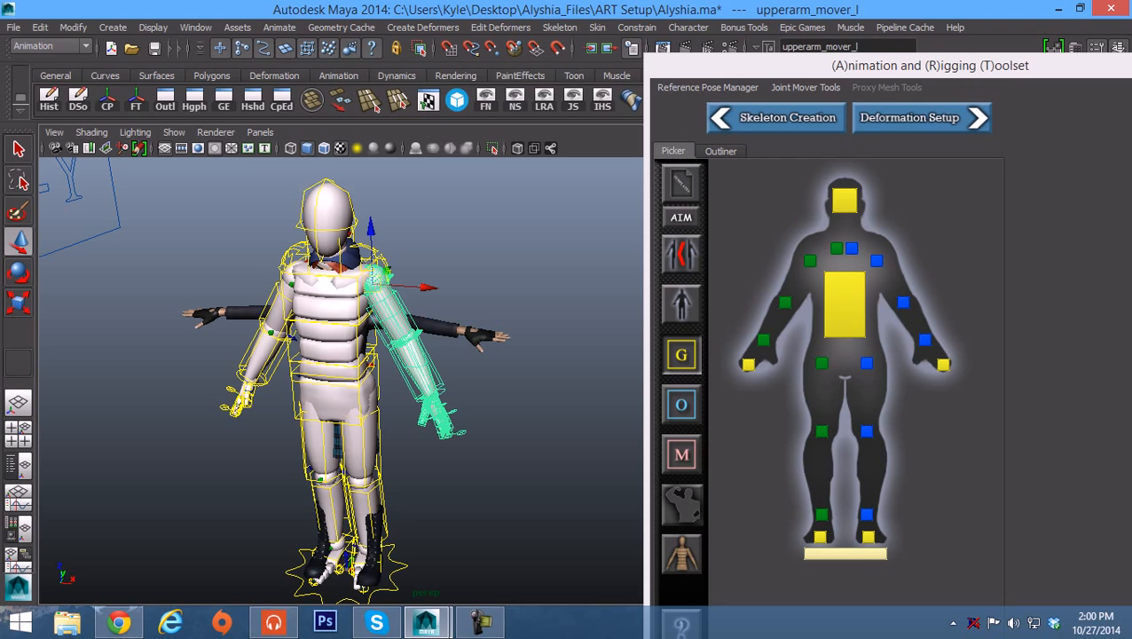
middle_click_drag(397, 311, 488, 233, "alt")
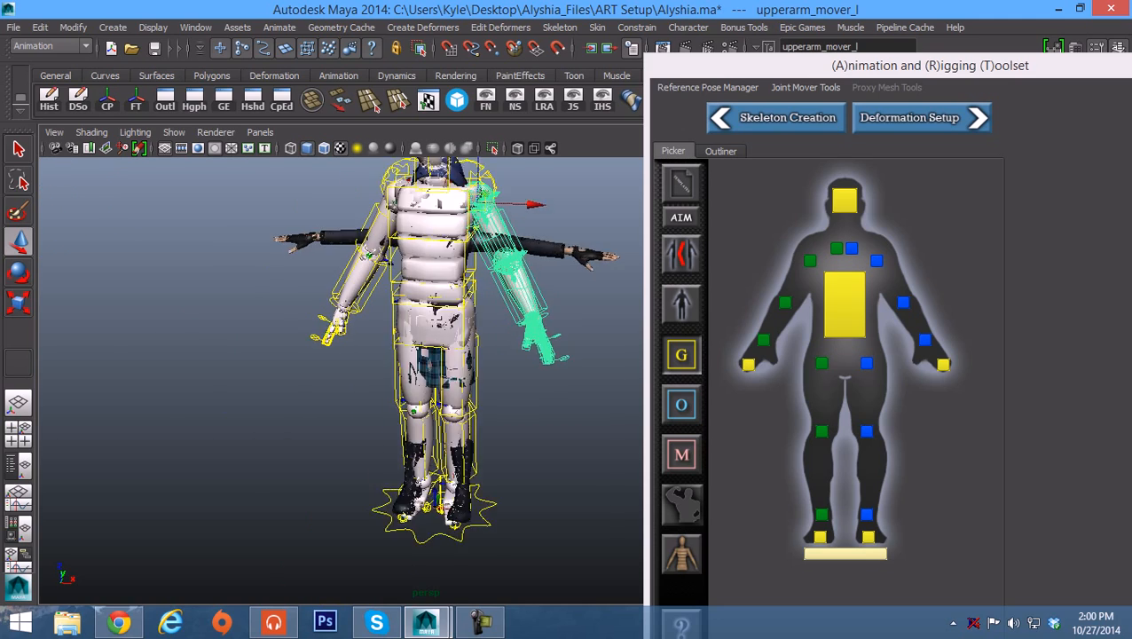
right_click_drag(399, 310, 479, 311, "alt")
middle_click_drag(479, 266, 342, 373, "alt")
left_click_drag(399, 355, 355, 355, "alt")
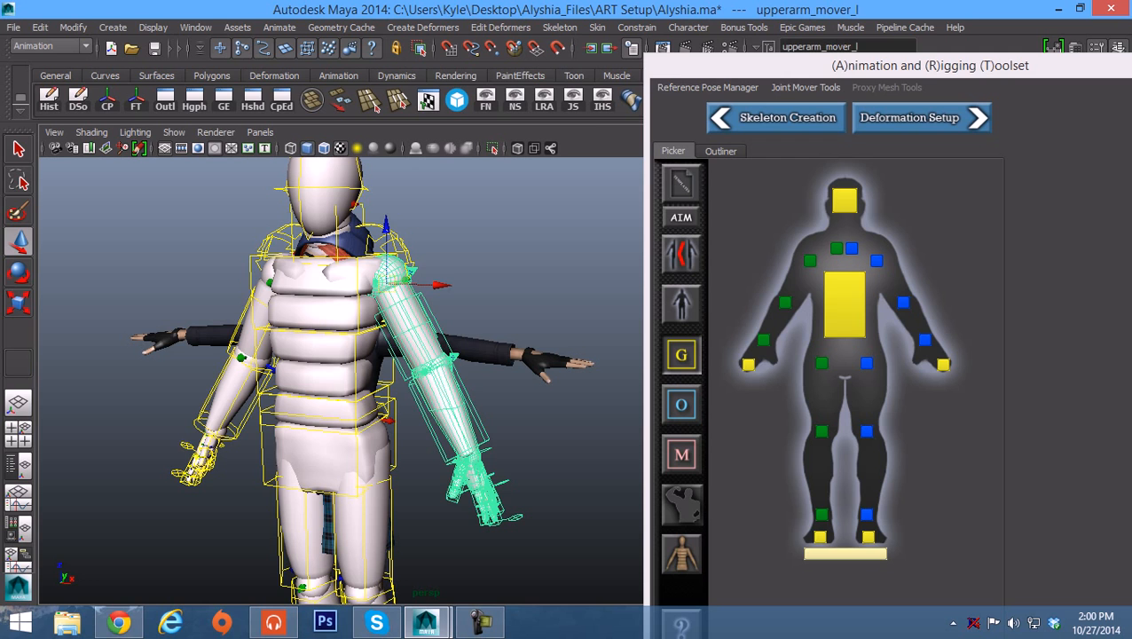
mouse_move(355, 355)
left_mouse_down("alt")
mouse_move(338, 355)
mouse_move(364, 355)
left_mouse_up("alt")
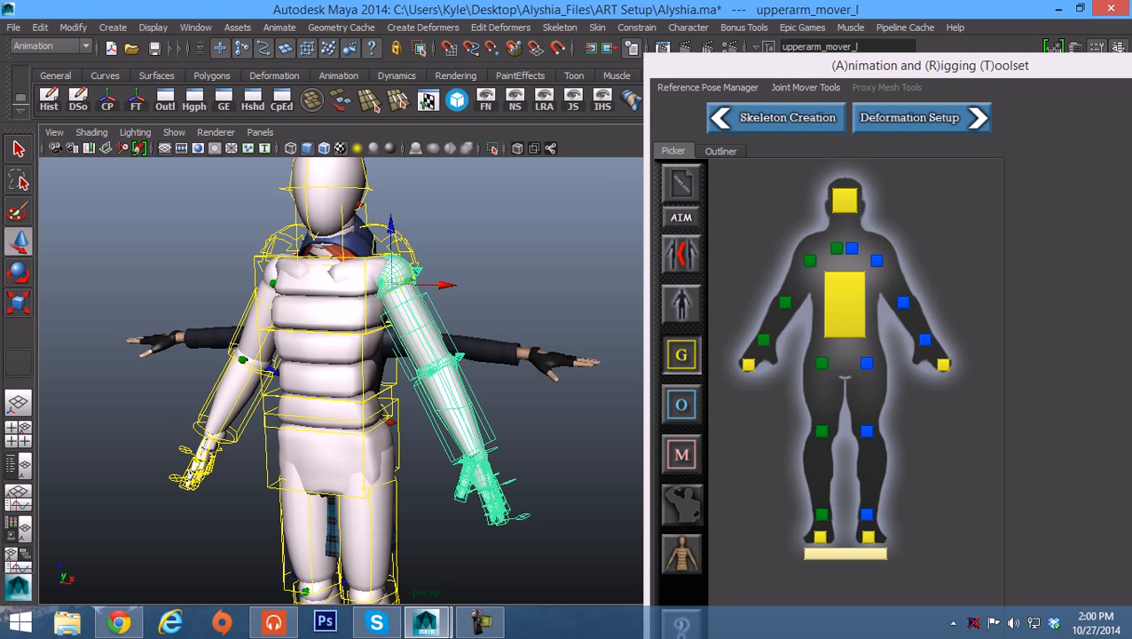
Step: Clear the selection and hide the mannequin proxy geometry, framing the character's upper body with its joint movers
key("Escape")
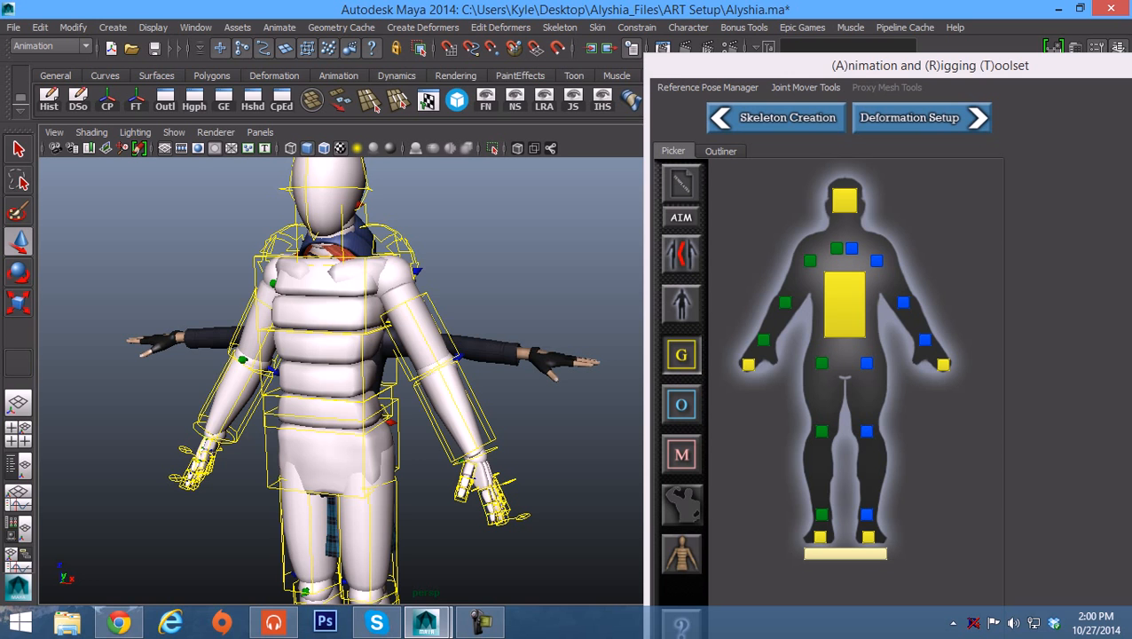
left_click(682, 555)
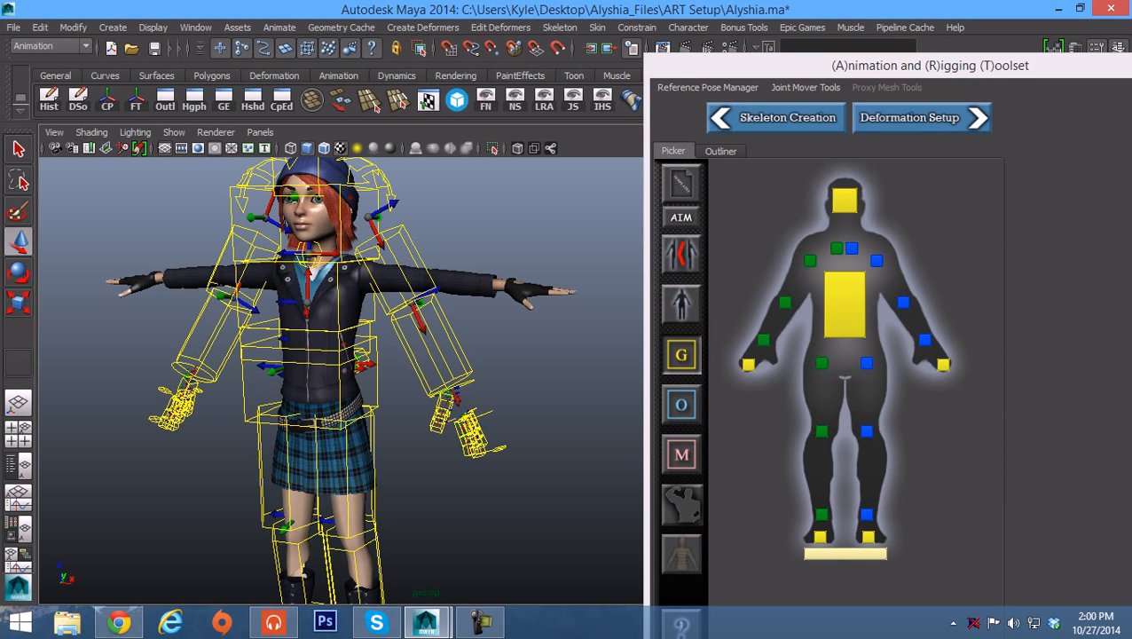
middle_click_drag(341, 380, 341, 408, "alt")
right_click_drag(341, 380, 417, 380, "alt")
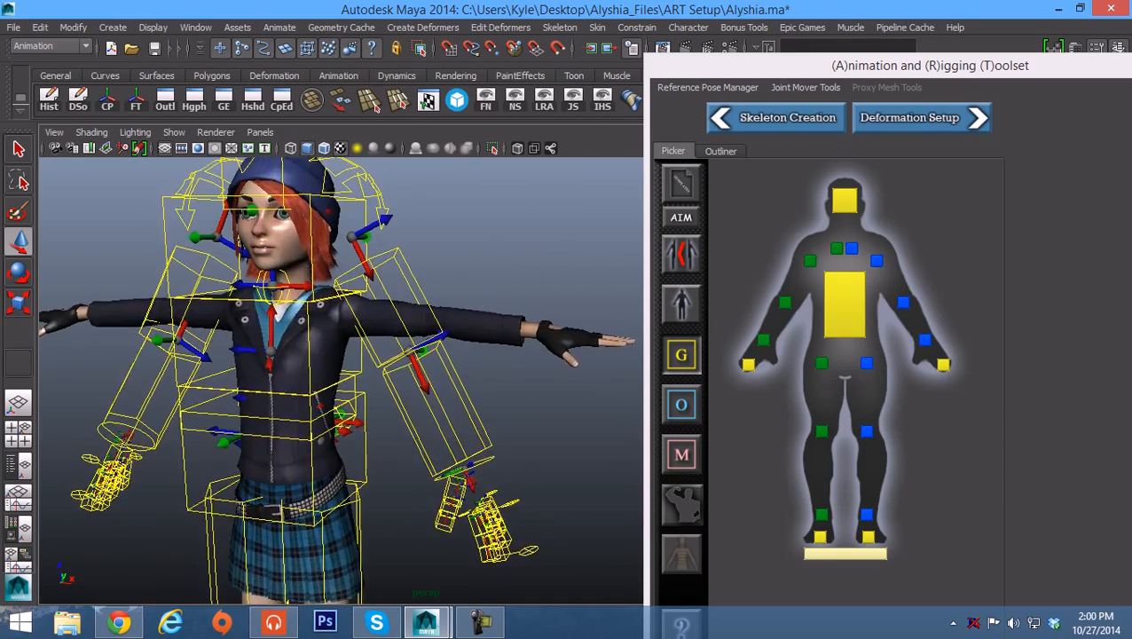
middle_click_drag(341, 379, 408, 515, "alt")
left_click_drag(372, 382, 334, 413, "alt")
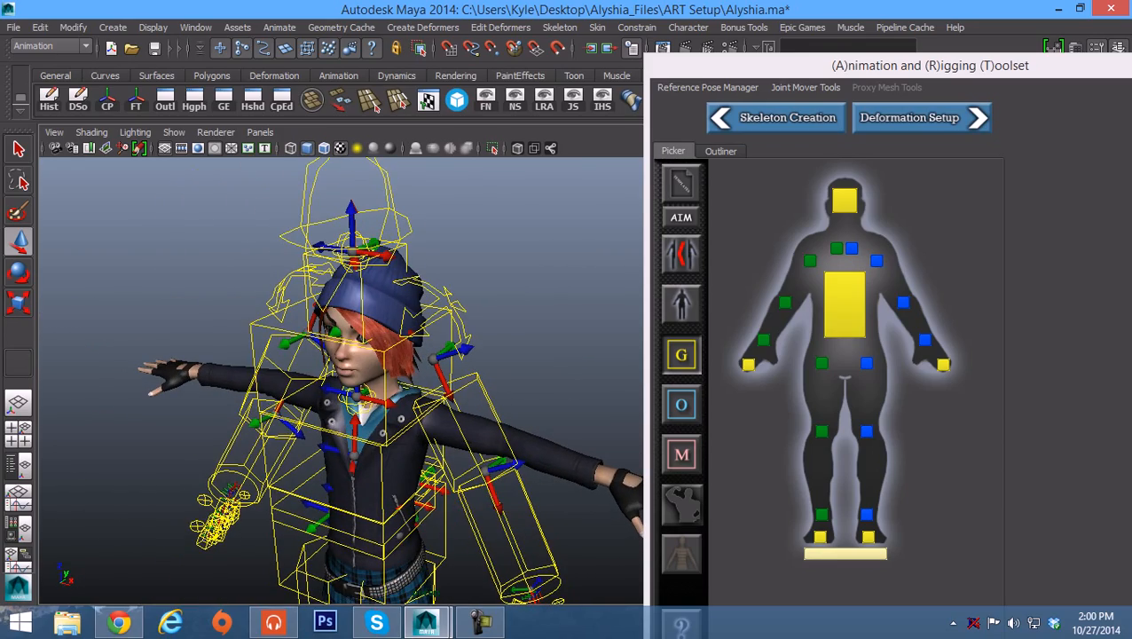
Step: Select the left upper arm's global mover and try a slight rotation with the Rotate tool
left_click(441, 453)
middle_click_drag(441, 453, 421, 433, "alt")
left_click_drag(422, 434, 443, 410, "alt")
middle_click_drag(444, 410, 435, 382, "alt")
left_click_drag(435, 381, 404, 385, "alt")
right_click_drag(404, 385, 488, 385, "alt")
middle_click_drag(488, 385, 426, 382, "alt")
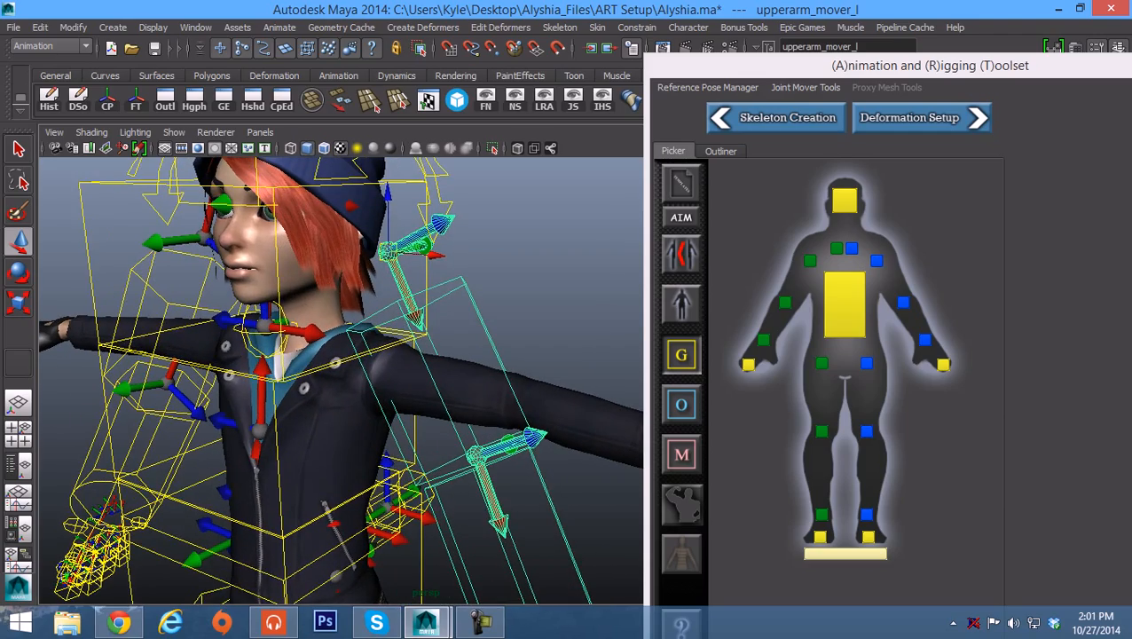
key("e")
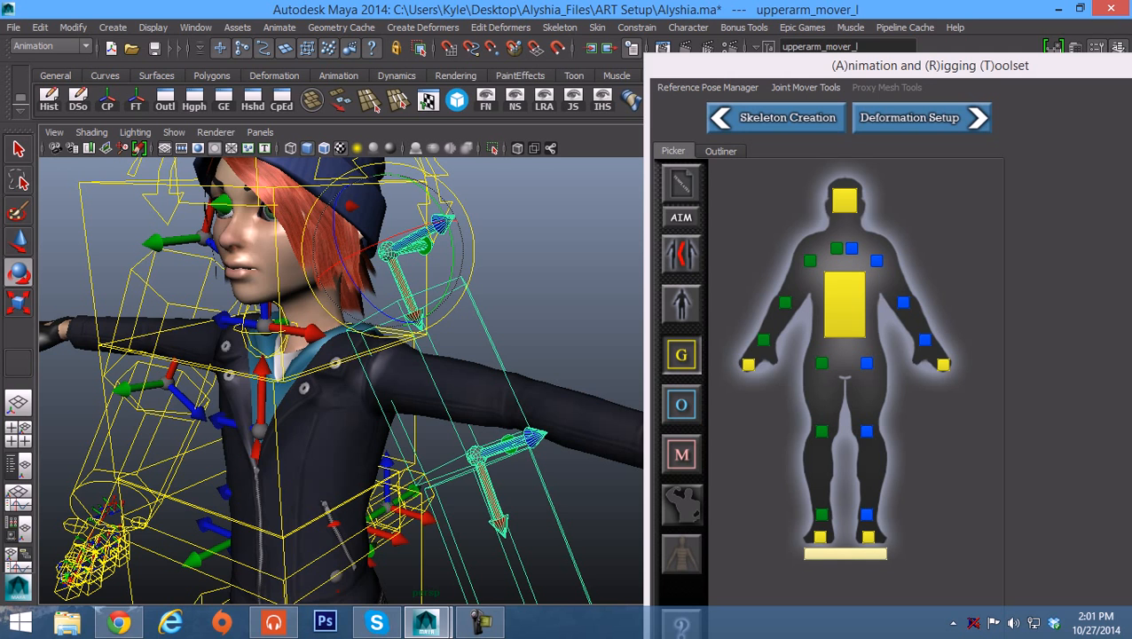
mouse_move(377, 315)
left_mouse_down()
mouse_move(367, 307)
mouse_move(401, 321)
mouse_move(373, 314)
left_mouse_up()
Step: Restore the selection of the left upper arm's global mover and try another small rotation from a new angle
middle_click_drag(373, 314, 339, 292, "alt")
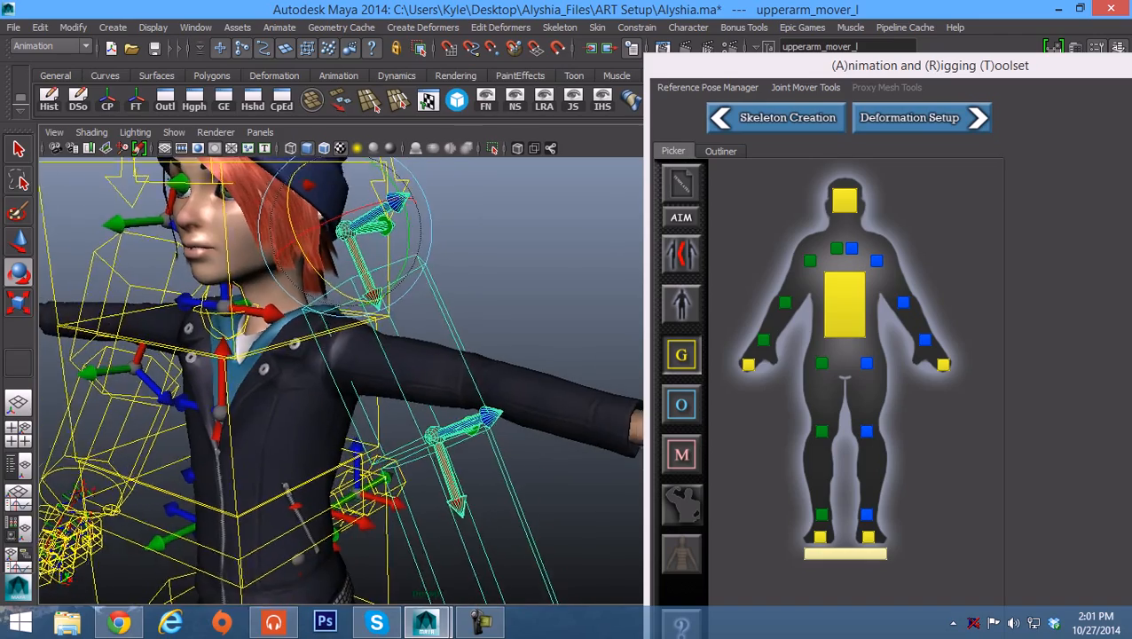
right_click_drag(339, 292, 312, 292, "alt")
left_click_drag(313, 292, 281, 302, "alt")
left_click(480, 267)
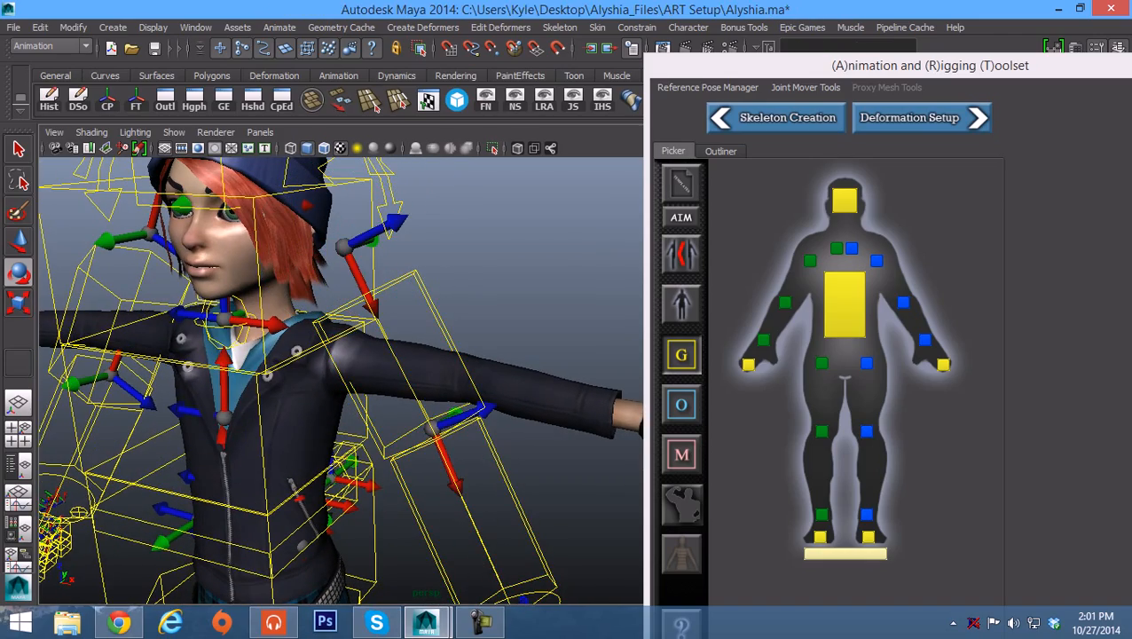
key("ctrl+z")
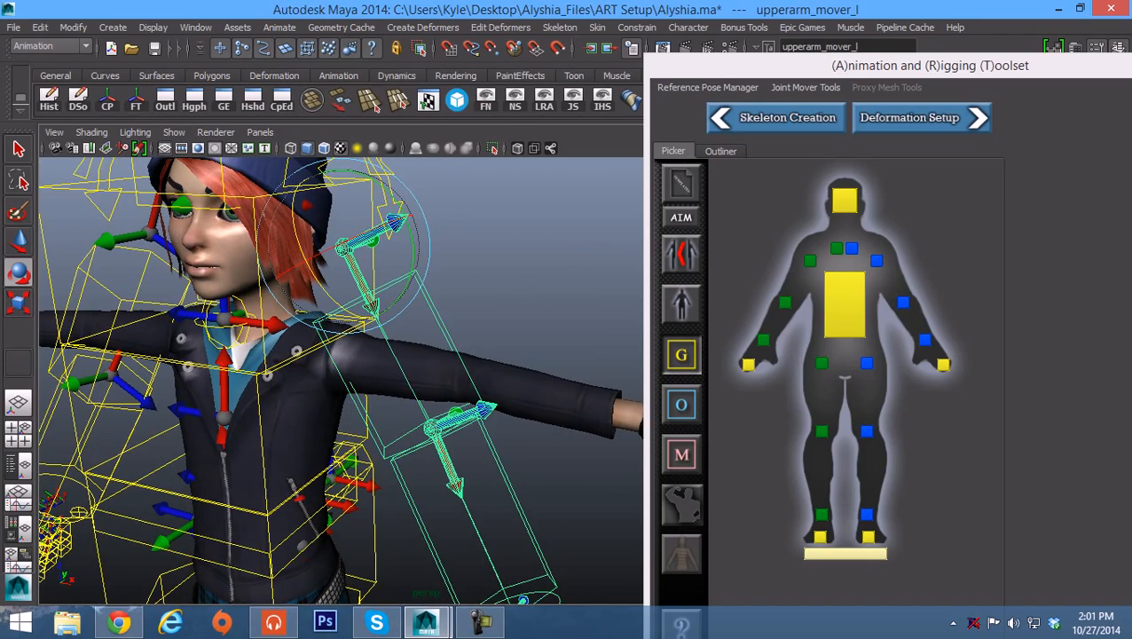
mouse_move(379, 316)
left_mouse_down()
mouse_move(368, 321)
mouse_move(380, 316)
left_mouse_up()
middle_click_drag(380, 316, 390, 286, "alt")
scroll(390, 286, "down", 1)
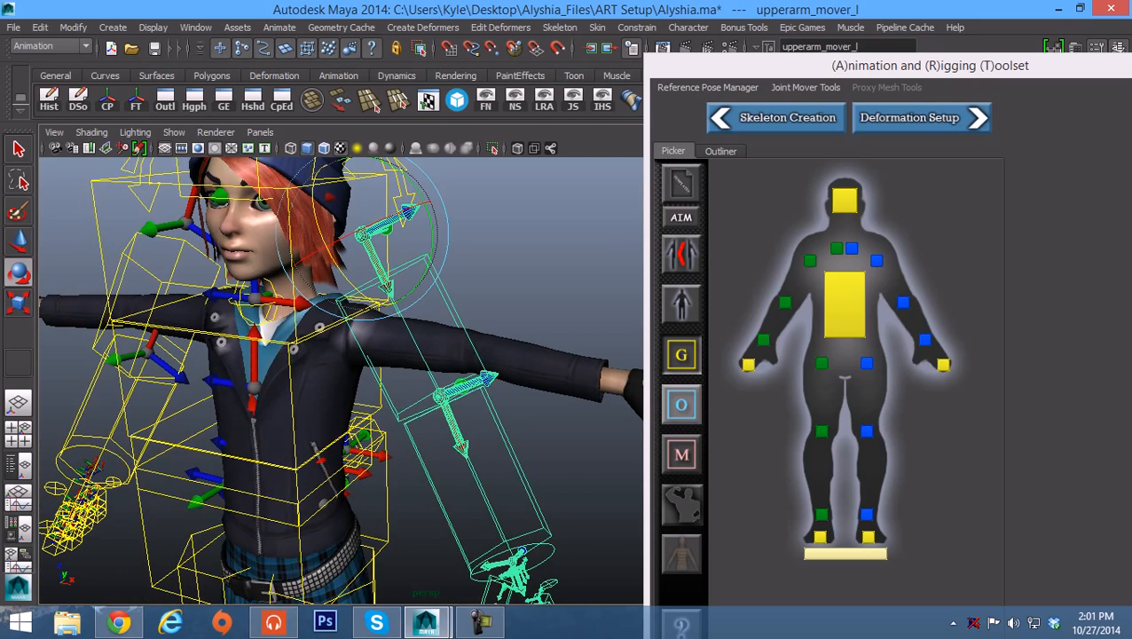
Step: Show the offset movers, try shifting the left upper arm's offset mover slightly, and undo the shift
left_click(682, 405)
left_click_drag(390, 355, 362, 362, "alt")
left_click(362, 362)
key("w")
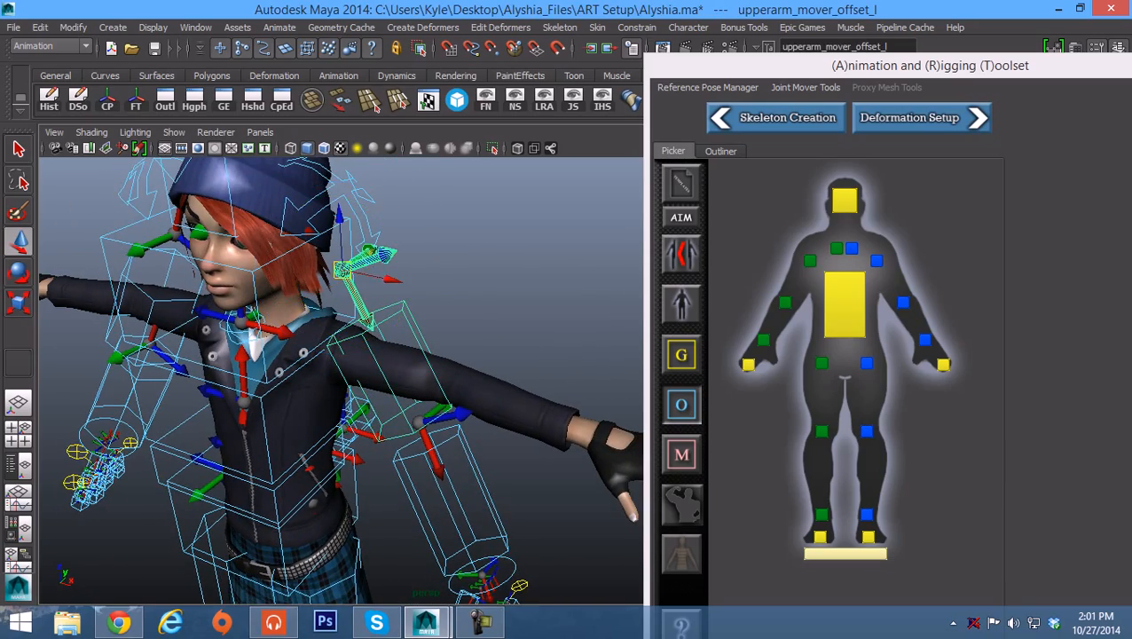
mouse_move(369, 251)
left_mouse_down()
mouse_move(443, 203)
mouse_move(319, 283)
mouse_move(366, 254)
left_mouse_up()
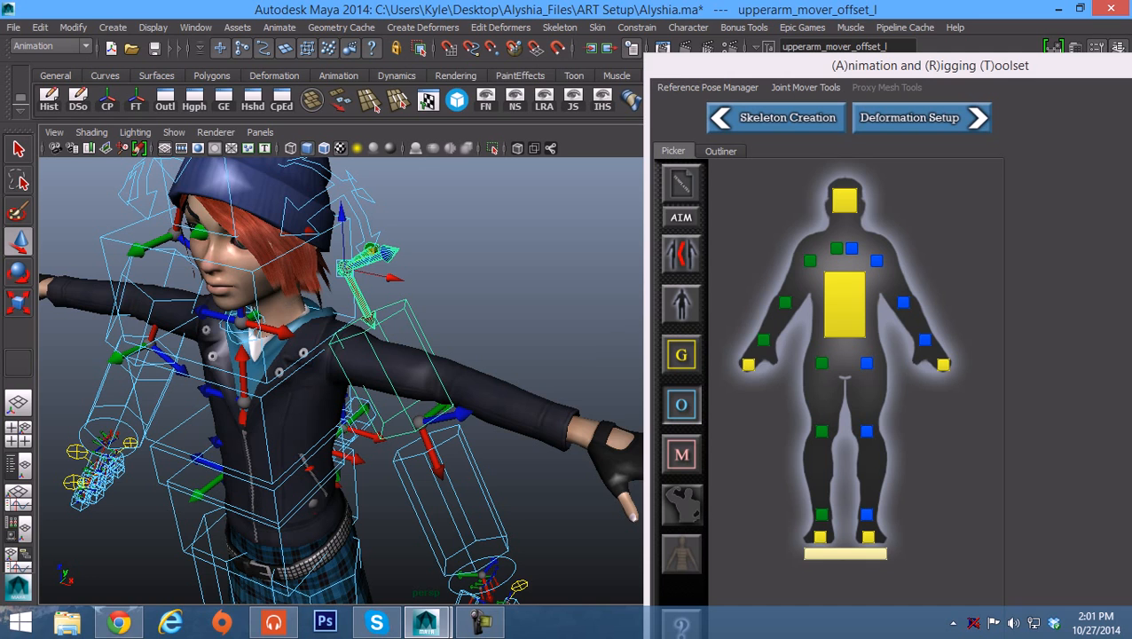
key("z")
key("z")
key("z")
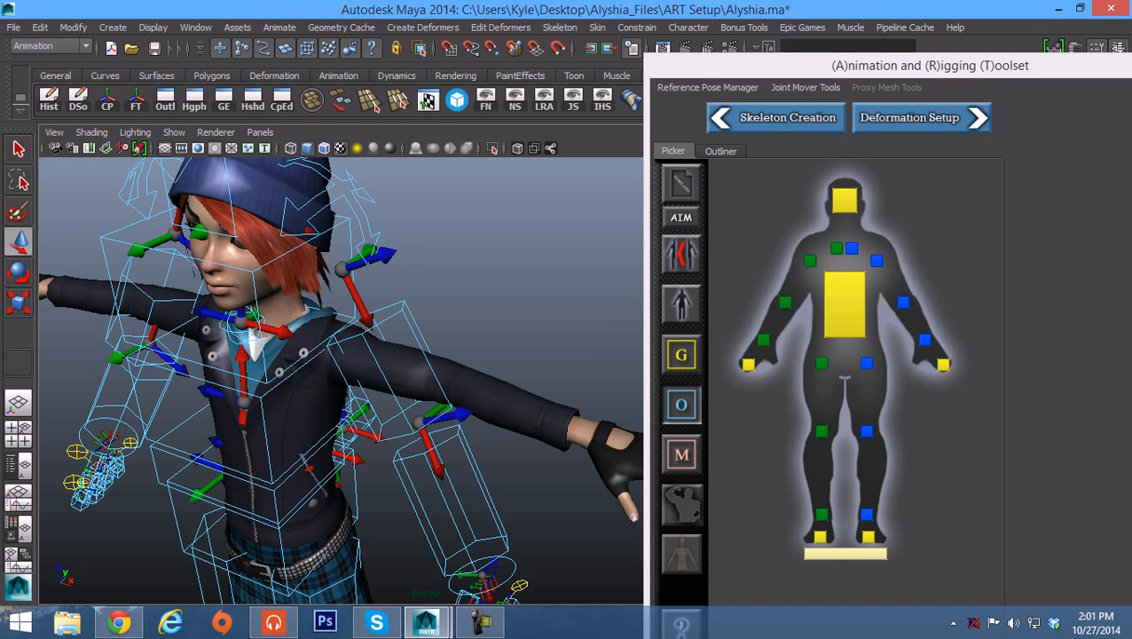
Step: Show the global movers and rotate the left upper arm's mover up so the arm rig parallels the character's outstretched arm
left_click(682, 355)
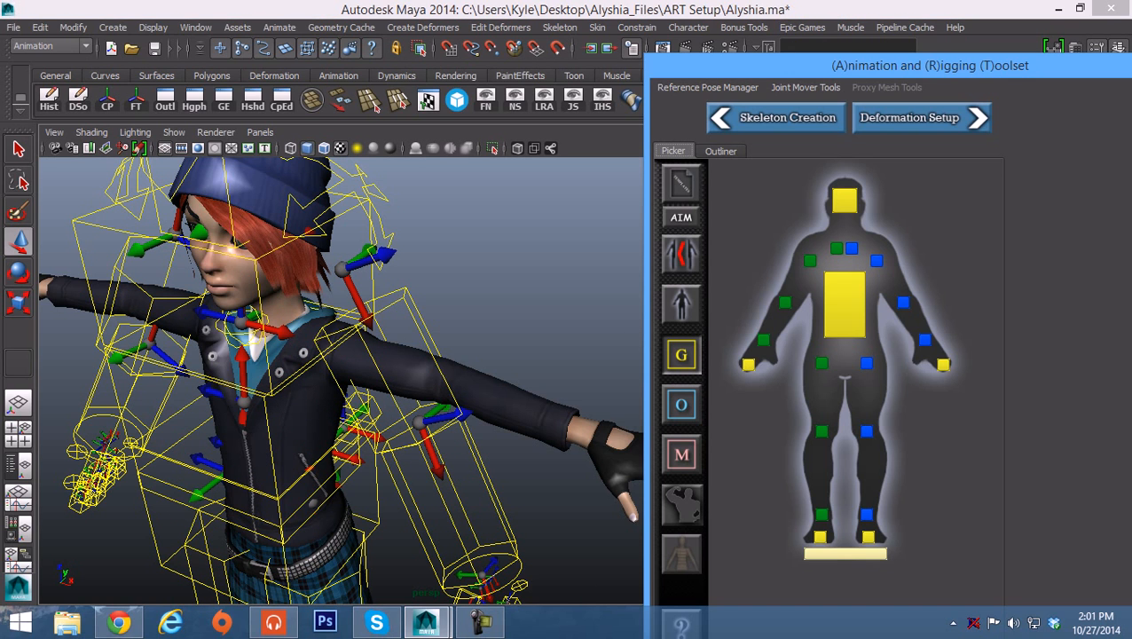
left_click(362, 311)
key("e")
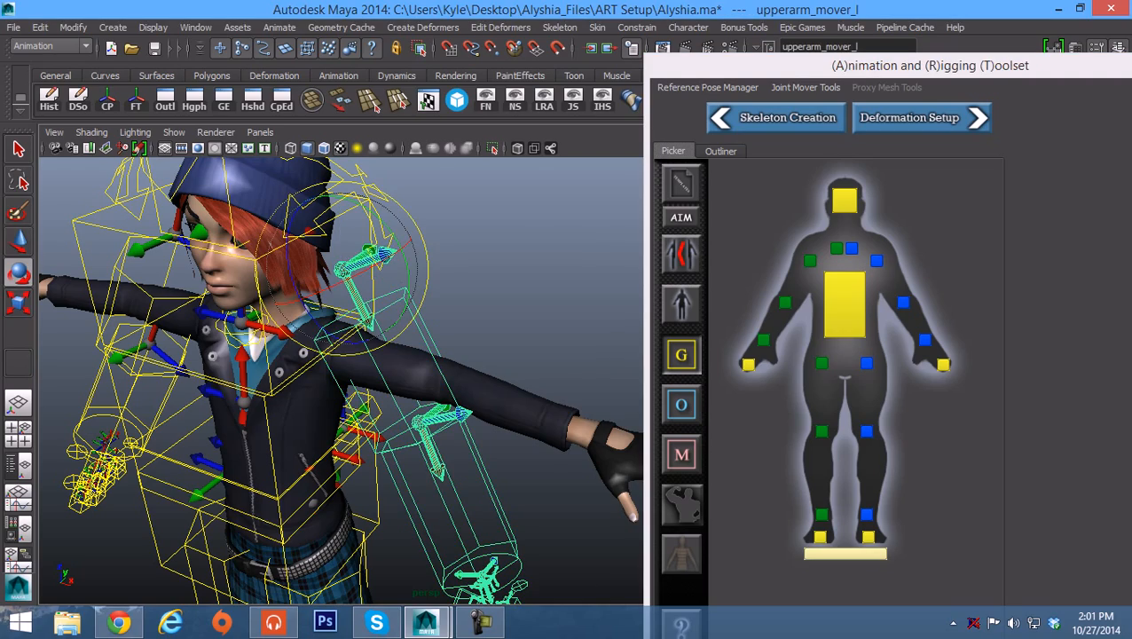
left_click_drag(396, 316, 403, 238)
middle_click_drag(403, 258, 341, 270, "alt")
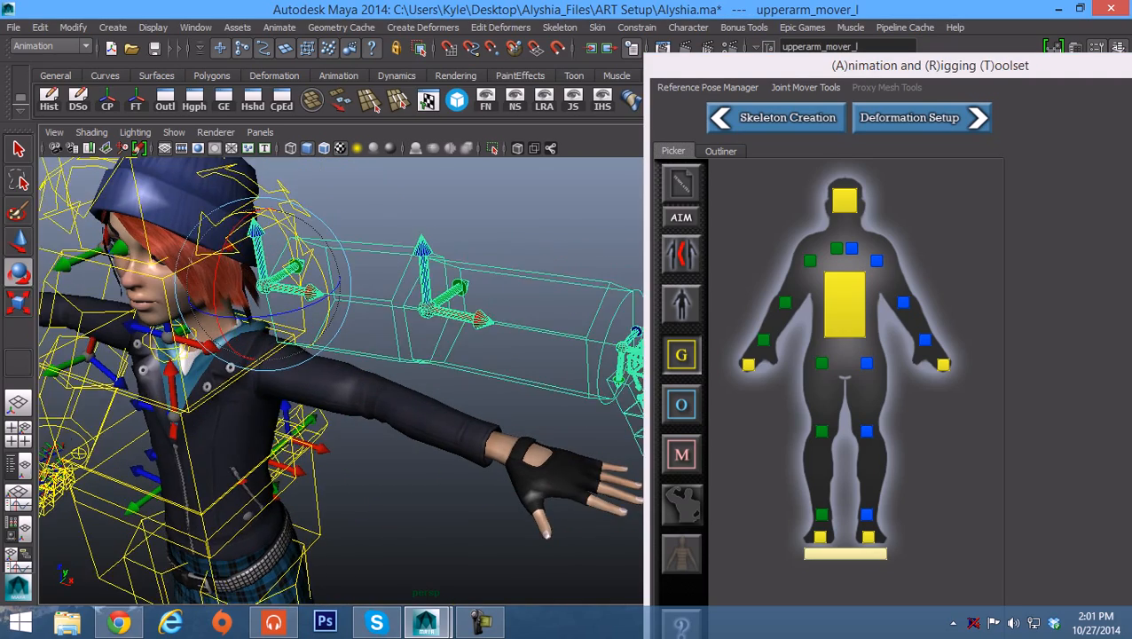
left_click_drag(341, 271, 321, 298, "alt")
left_click_drag(304, 259, 271, 253, "alt")
left_click(286, 240)
middle_click_drag(286, 240, 176, 222, "alt")
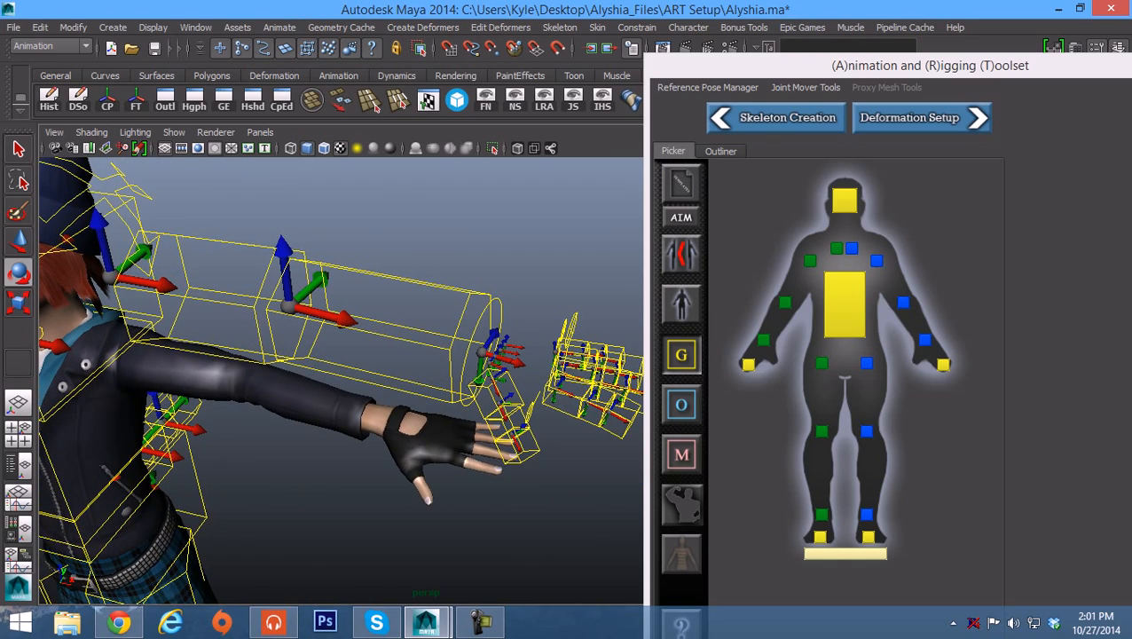
Step: Compare the offset movers with the global movers along the left arm and hand
left_click(682, 405)
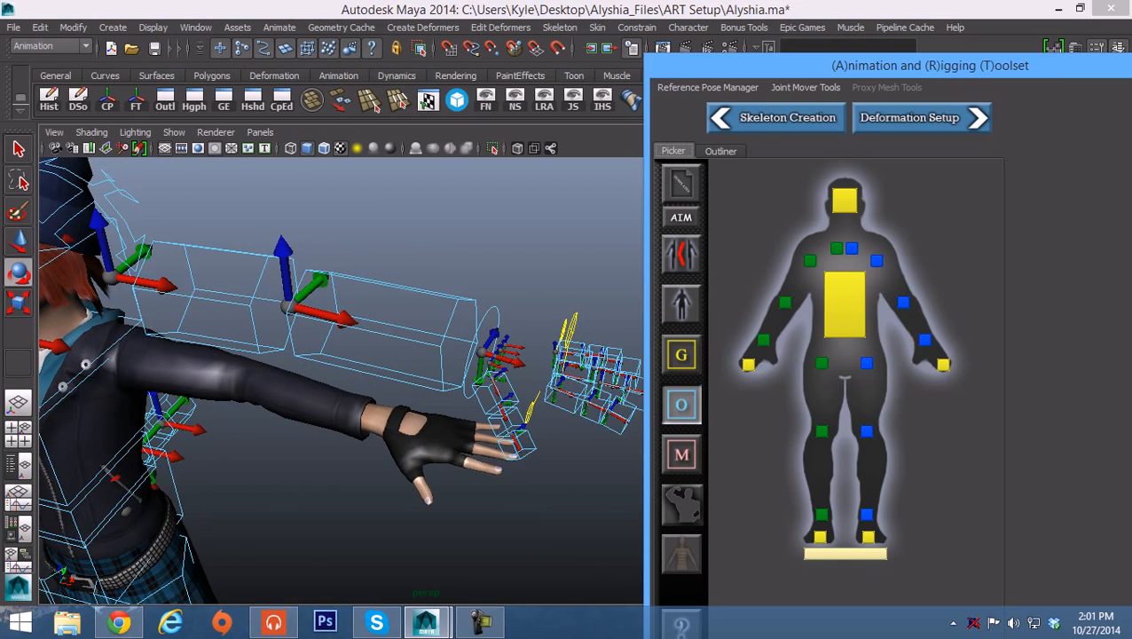
left_click(682, 355)
middle_click_drag(444, 355, 403, 361, "alt")
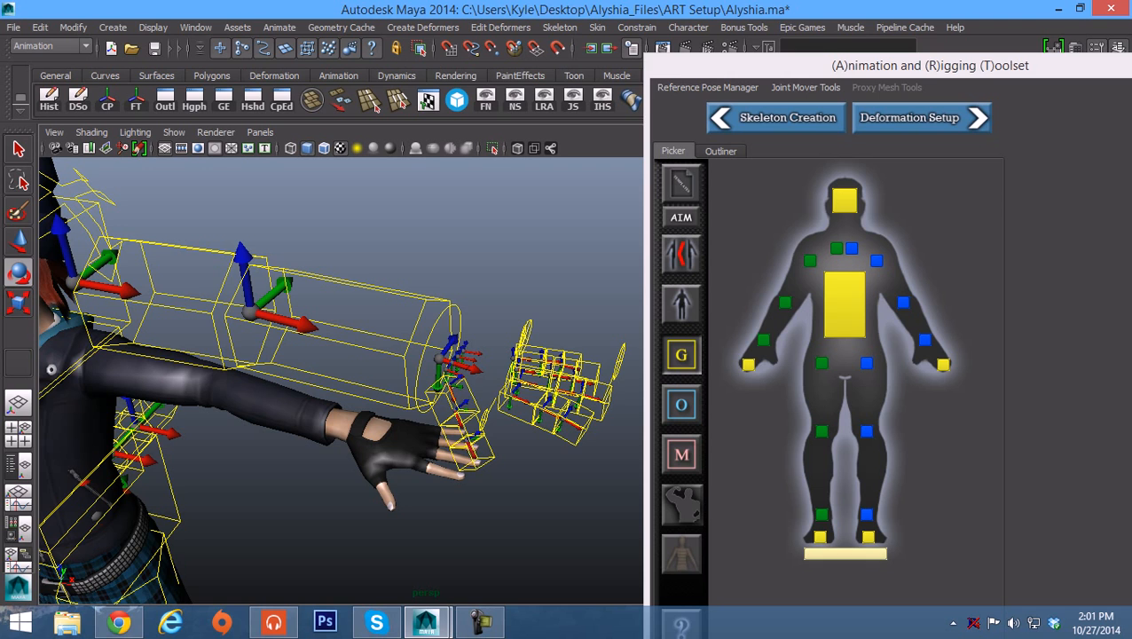
Step: Try moving the left hand's global mover away from the forearm along the arm, and undo the changes
left_click(453, 342)
key("w")
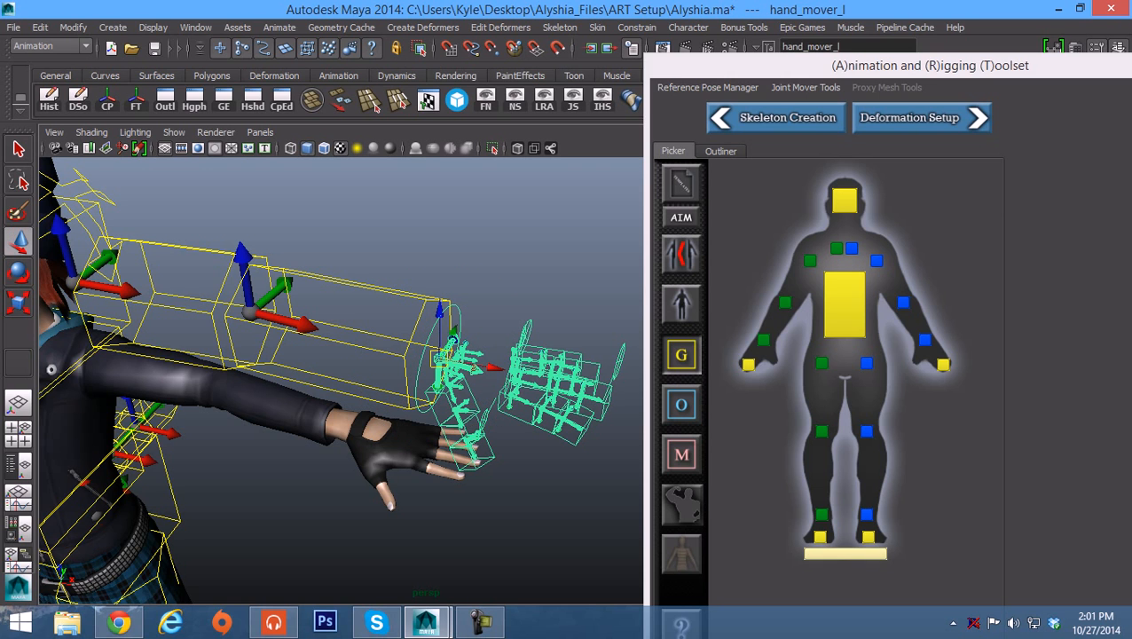
left_click(372, 258)
left_click(293, 322)
mouse_move(302, 322)
left_mouse_down()
mouse_move(369, 333)
mouse_move(303, 325)
left_mouse_up()
key("ctrl+z")
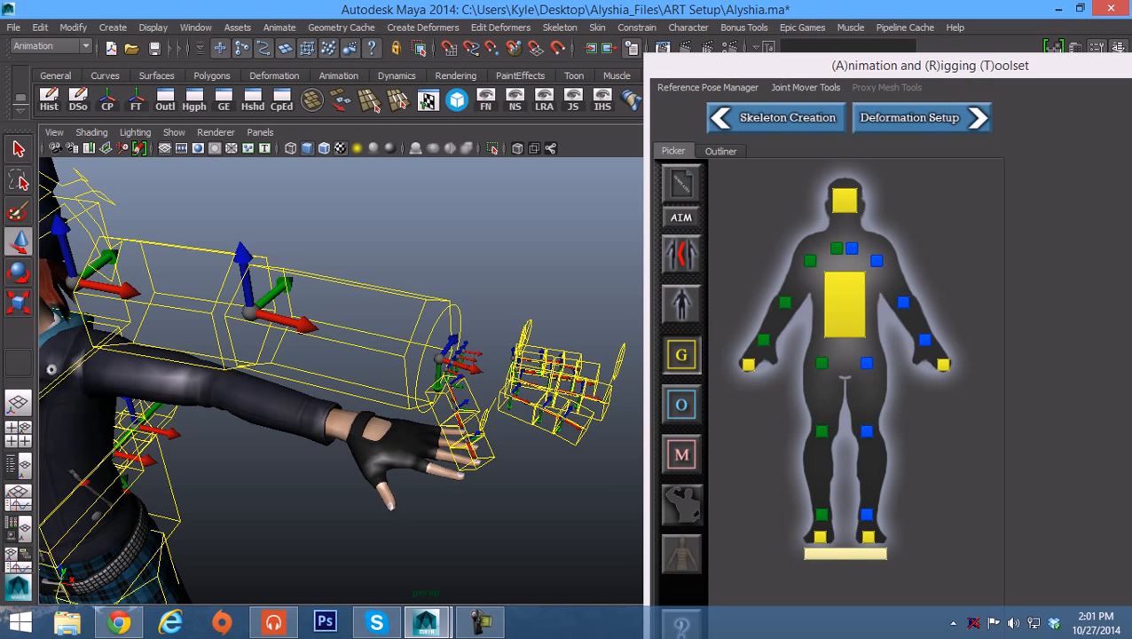
key("ctrl+z")
key("ctrl+z")
key("ctrl+z")
key("ctrl+z")
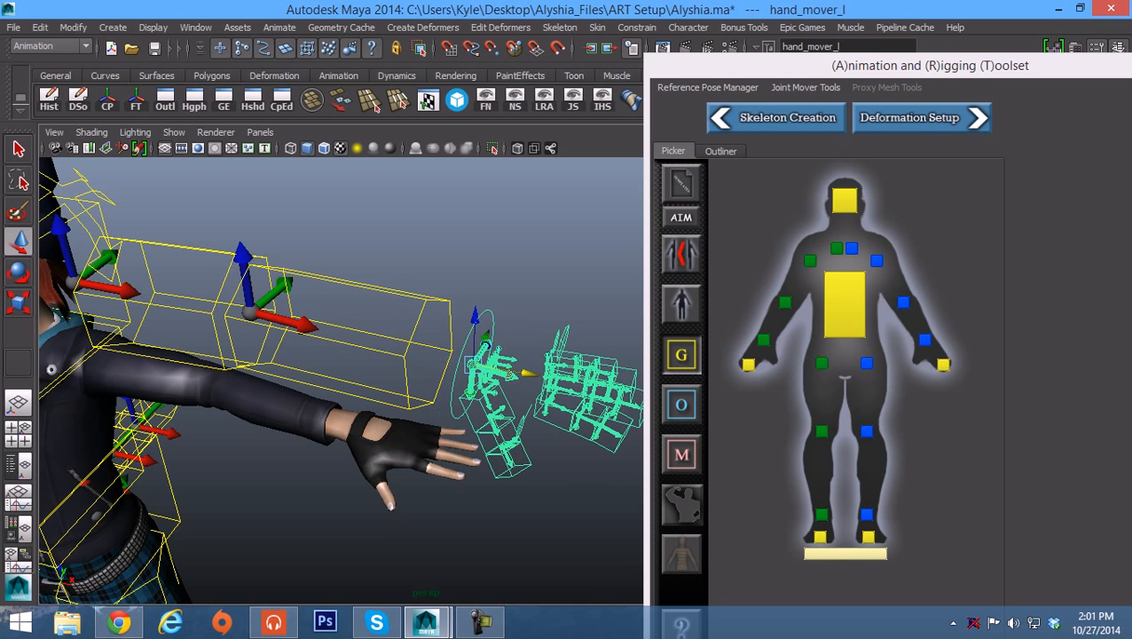
key("ctrl+z")
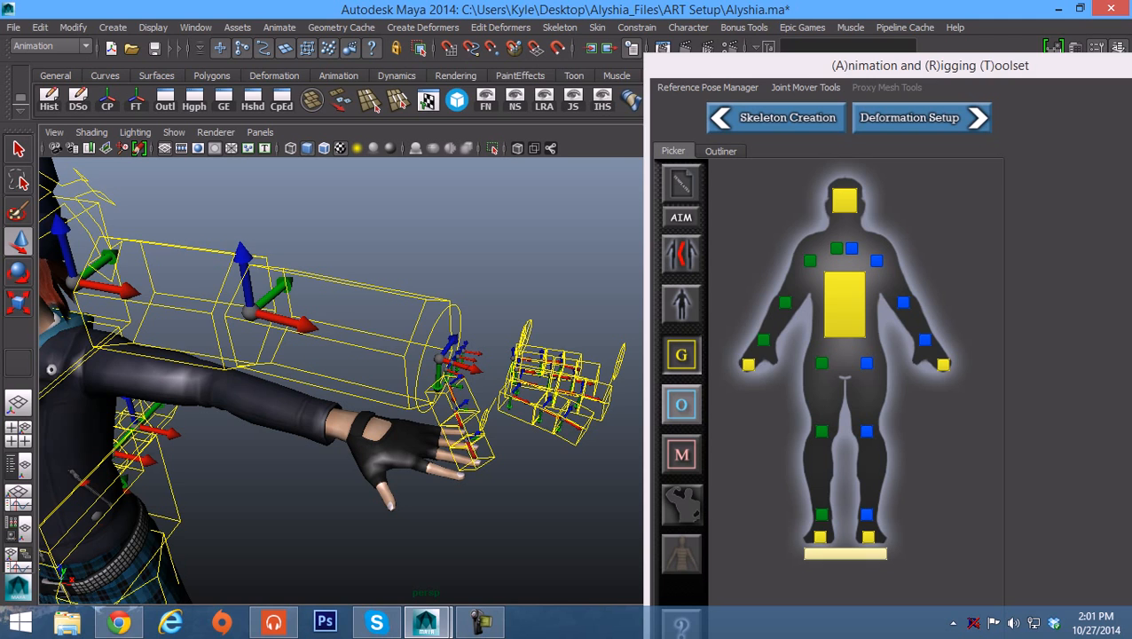
Step: Show the offset movers, move the left lower arm's offset mover upward off the arm, and return to the global movers
left_click(682, 405)
left_click(441, 359)
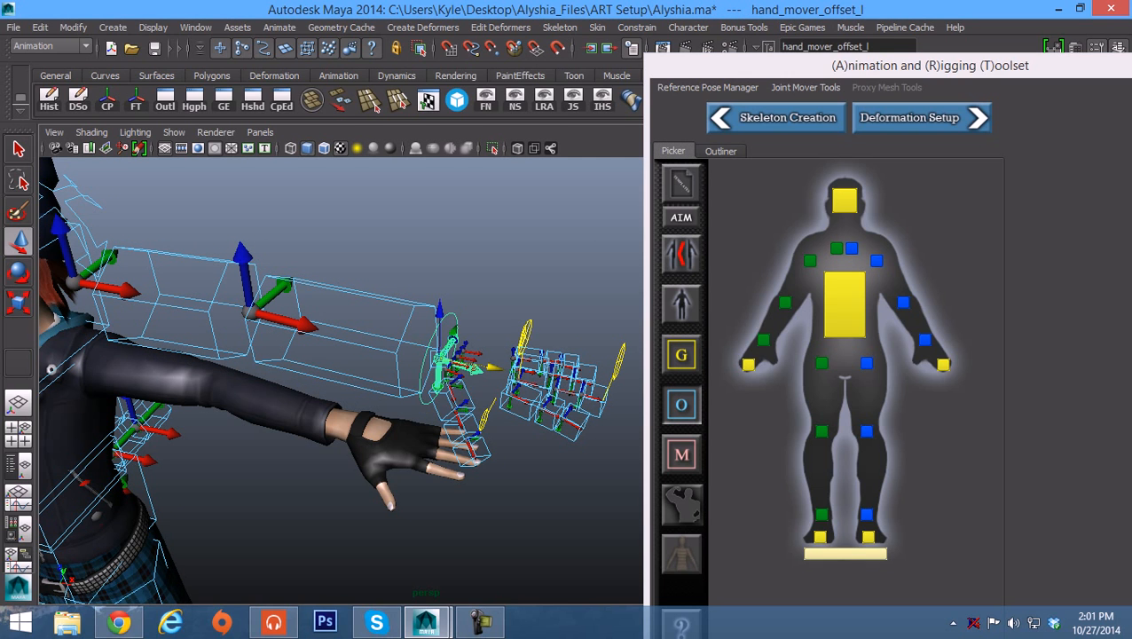
left_click(302, 324)
left_click_drag(301, 324, 319, 238)
left_click_drag(319, 237, 333, 335, "alt")
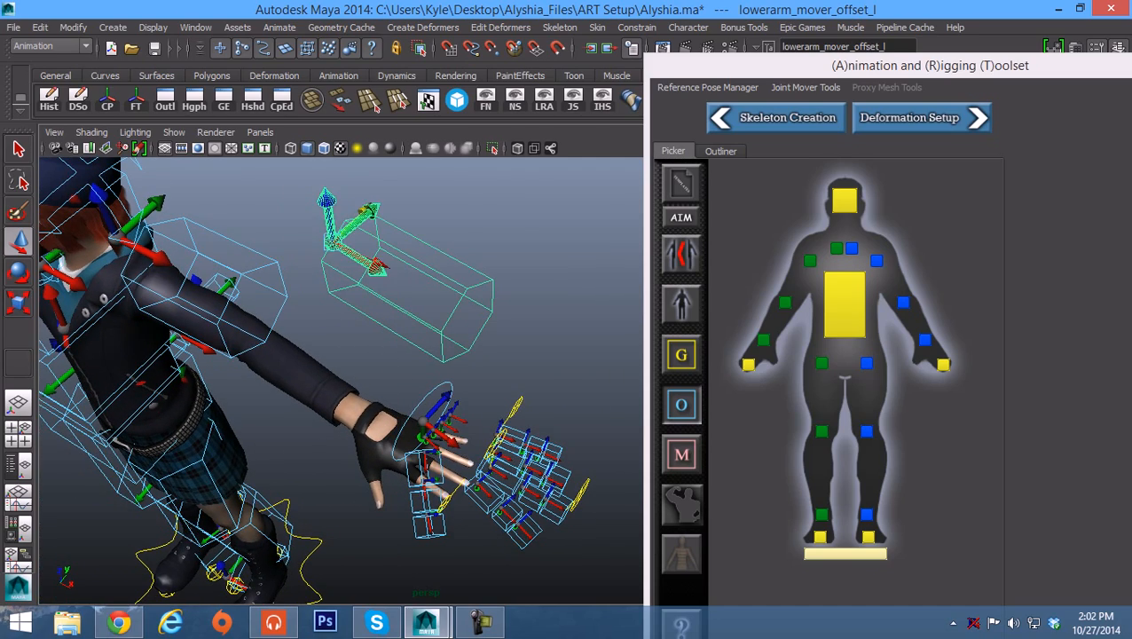
left_click(497, 302)
left_click(682, 355)
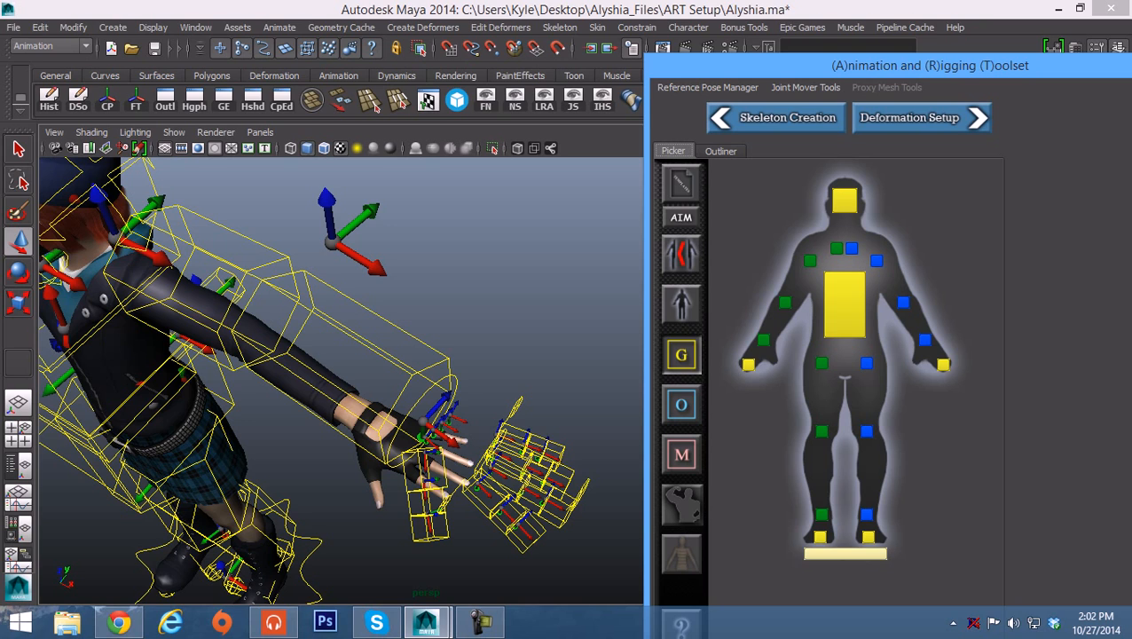
Step: Select the left lower arm's global mover and examine how it affects the lower arm and hand movers
left_click_drag(333, 335, 372, 303, "alt")
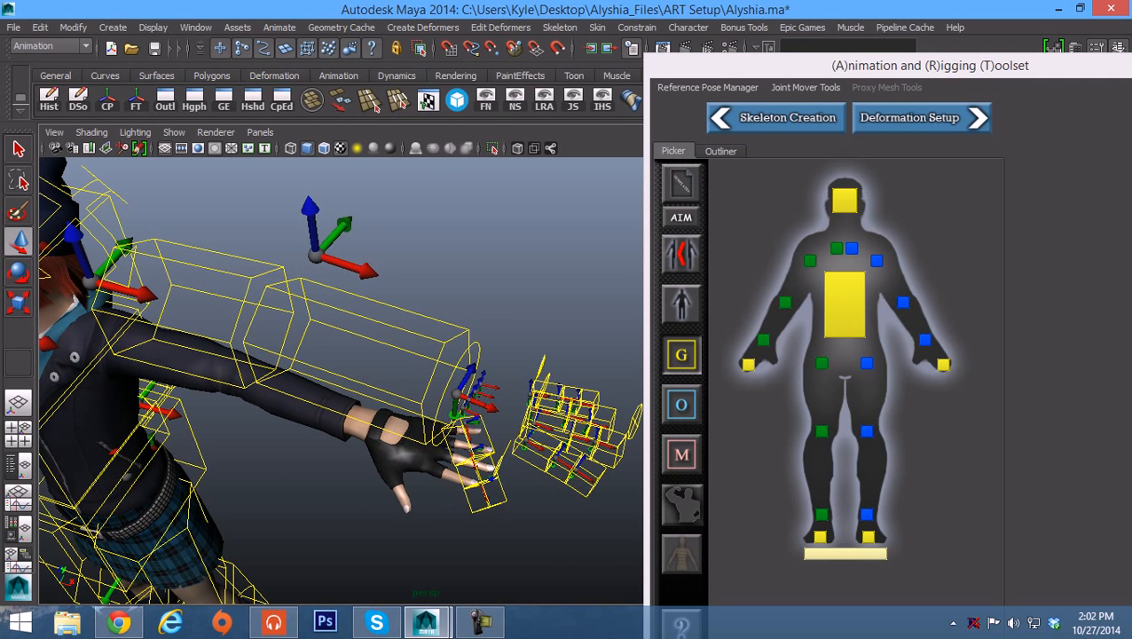
left_click(385, 304)
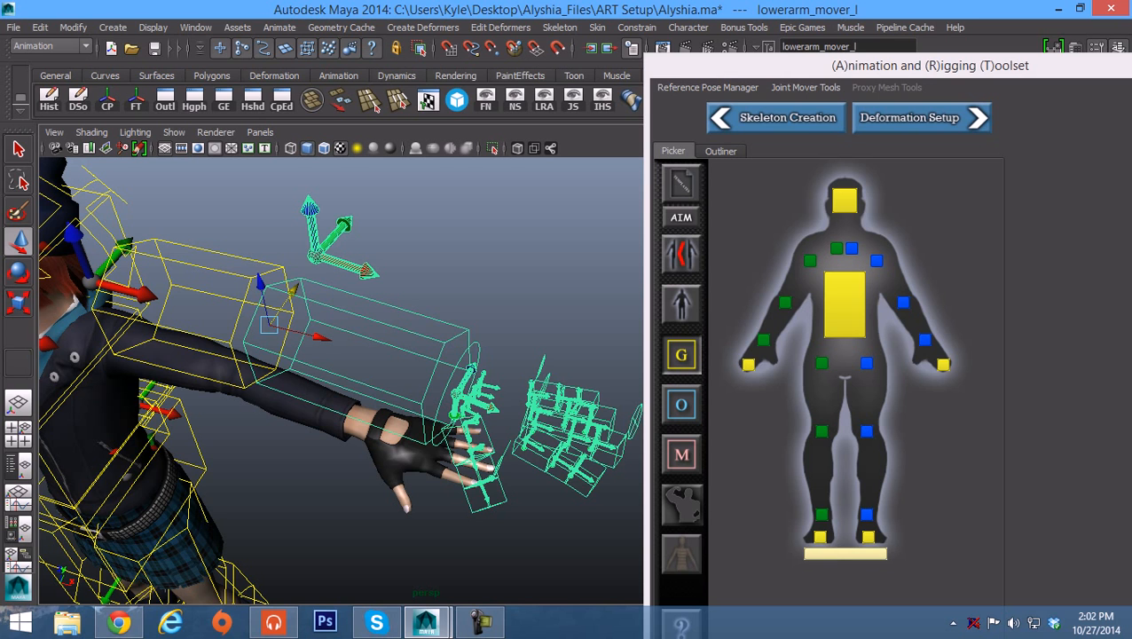
left_click_drag(355, 337, 381, 326, "alt")
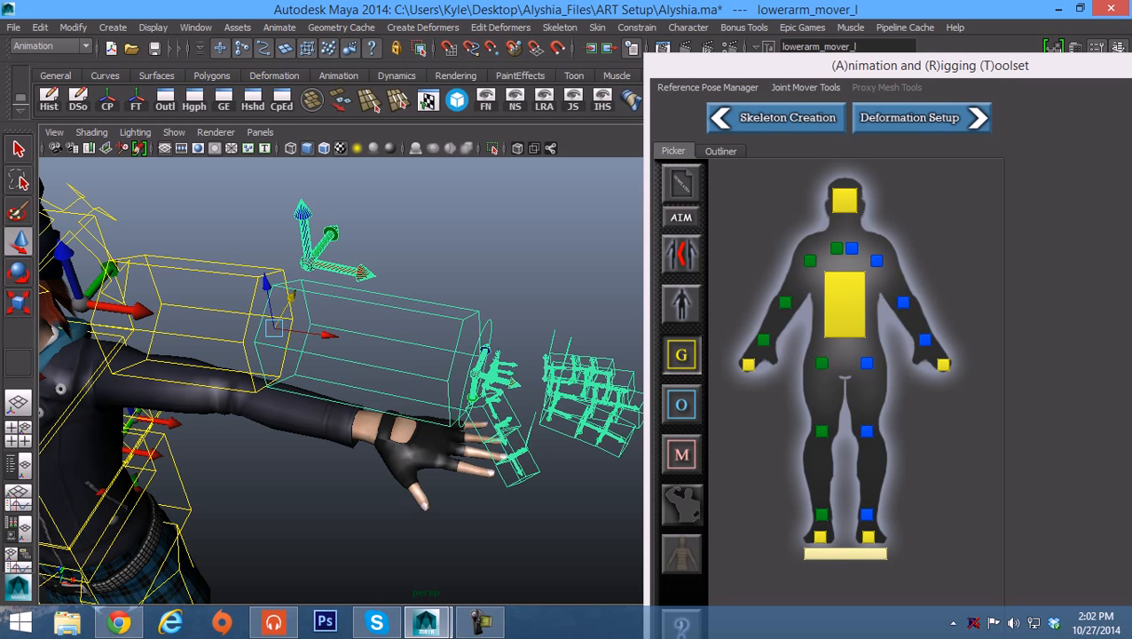
left_click_drag(355, 337, 389, 342, "alt")
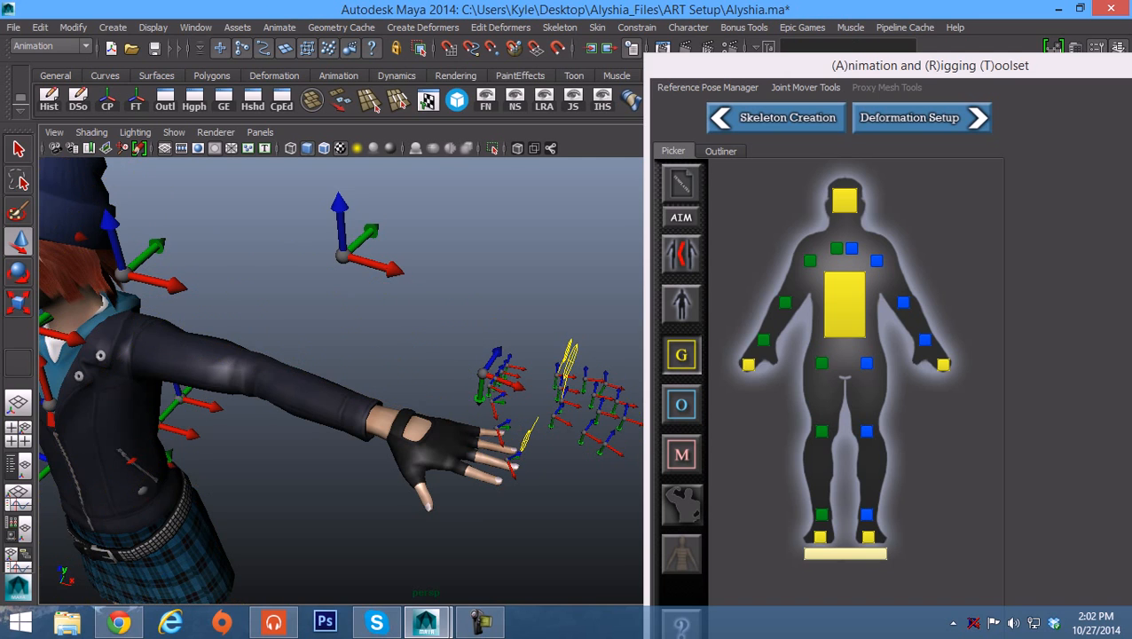
Step: Undo the trial mover changes on the left arm back to the rig's default pose
key("ctrl+z")
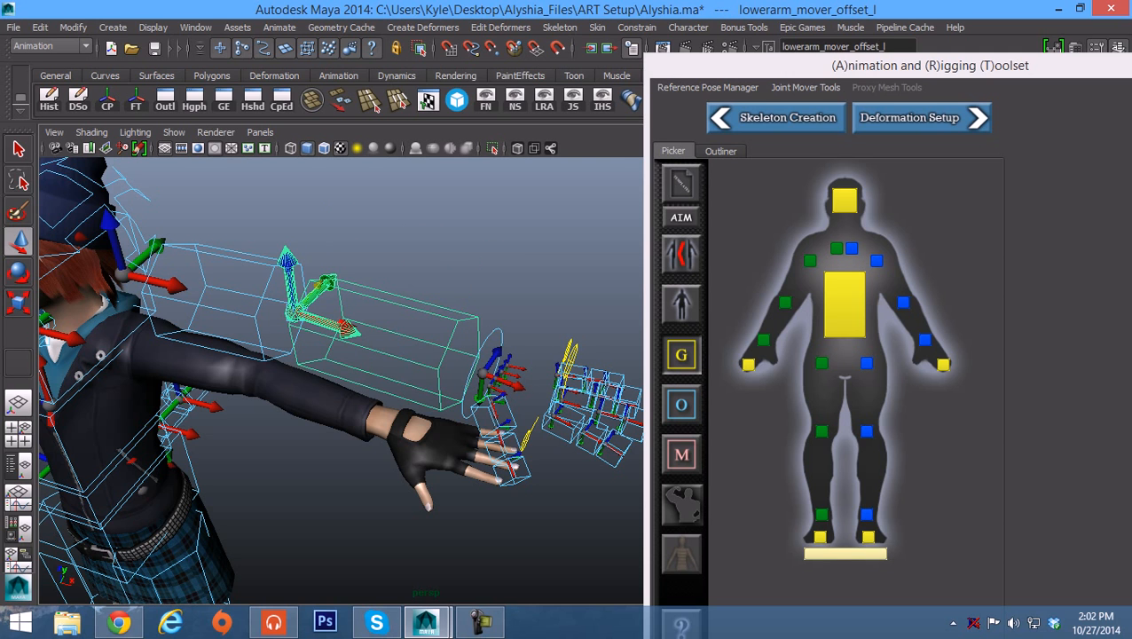
left_click(510, 321)
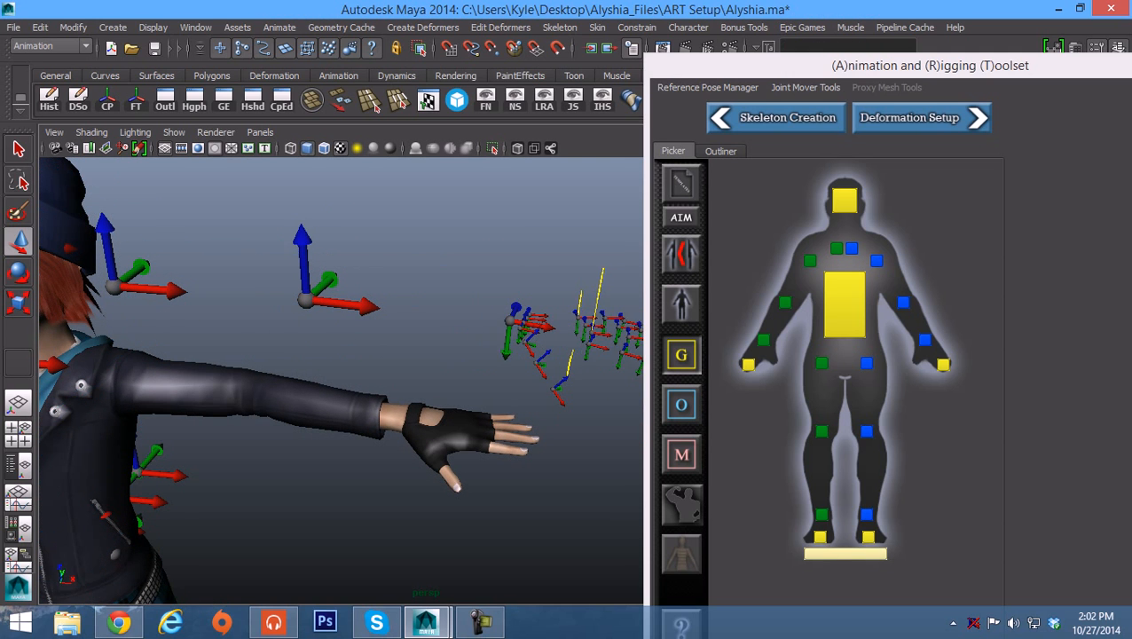
key("ctrl+z")
key("ctrl+z")
key("ctrl+z")
key("ctrl+z")
key("ctrl+z")
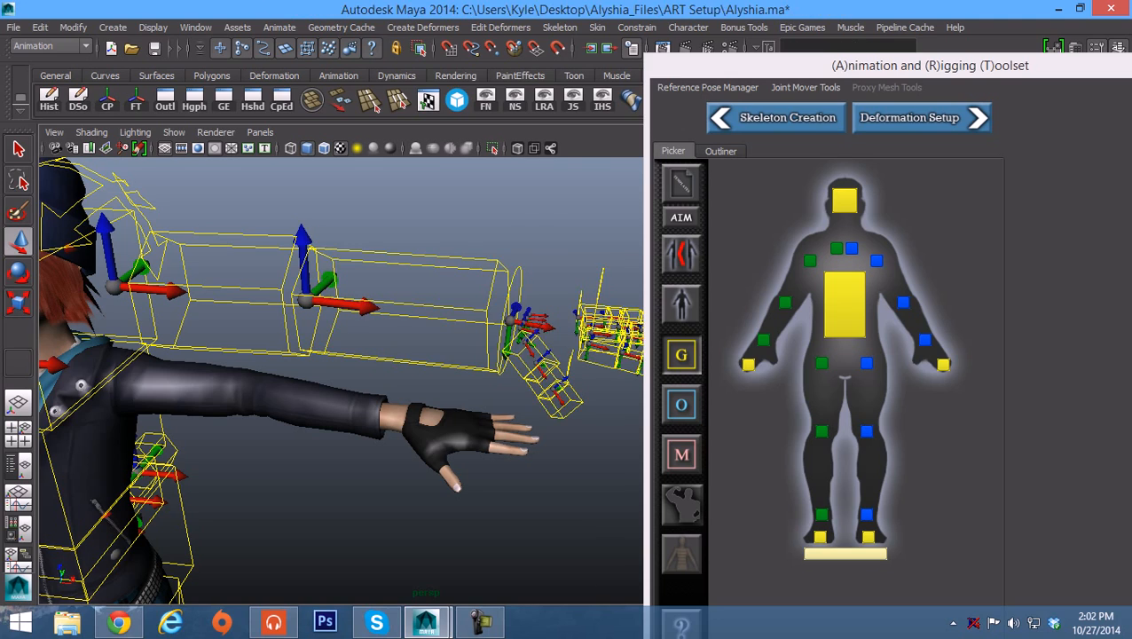
key("ctrl+z")
key("ctrl+z")
key("ctrl+z")
key("ctrl+z")
key("ctrl+z")
key("ctrl+z")
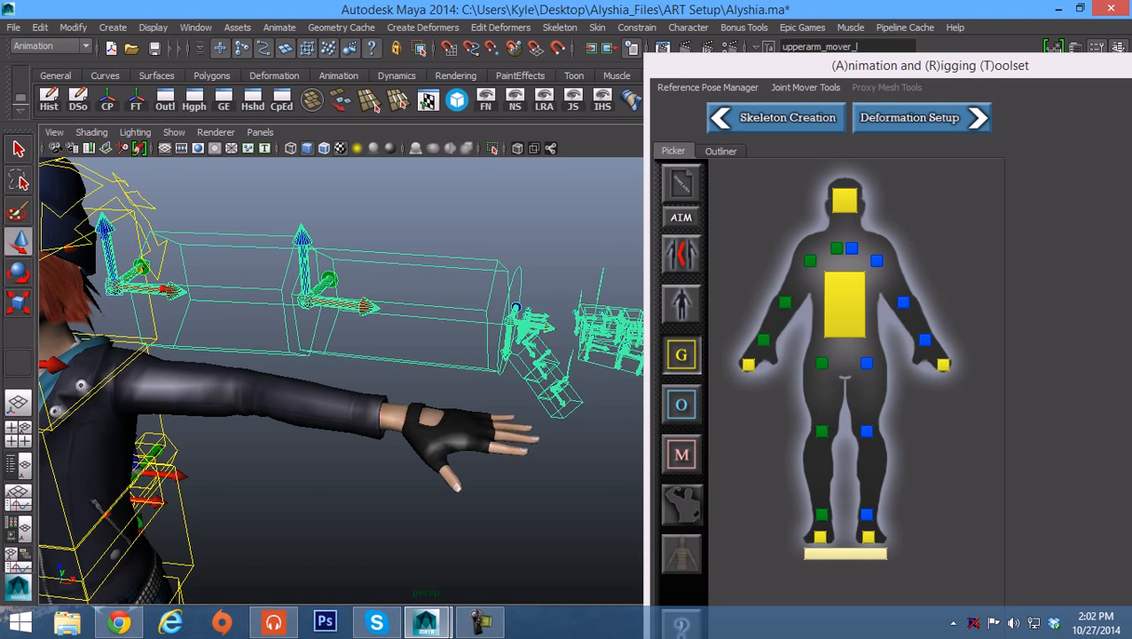
key("ctrl+z")
Step: Examine how the whole rig's size and pose compare with the character from several angles
middle_click_drag(292, 381, 390, 363, "alt")
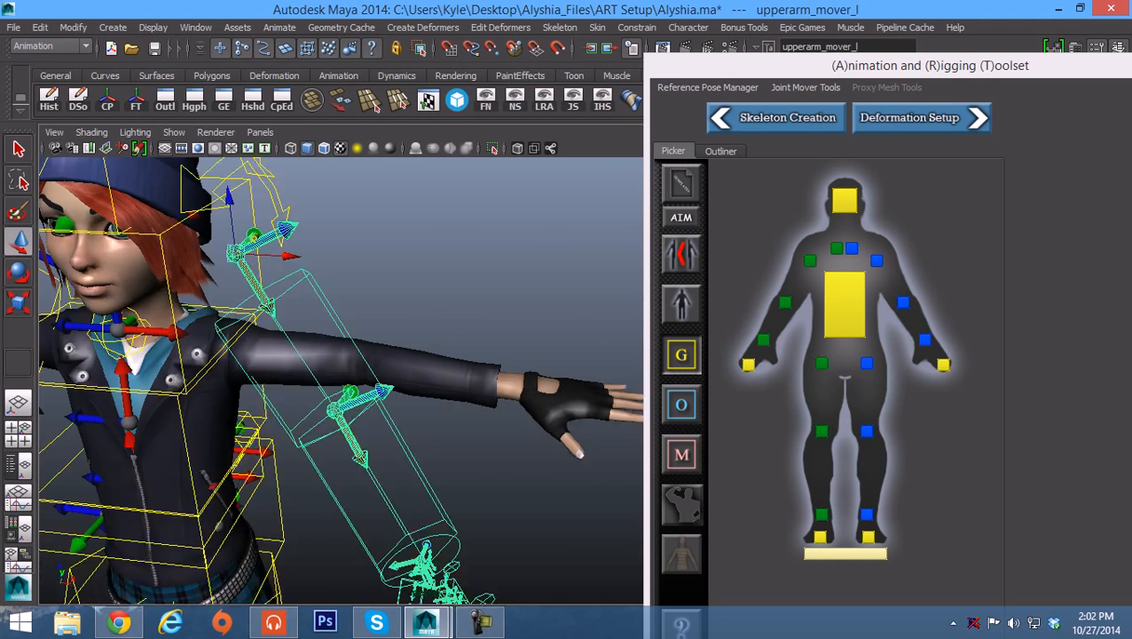
left_click_drag(390, 364, 320, 373, "alt")
right_click_drag(373, 373, 258, 372, "alt")
left_click_drag(337, 373, 426, 355, "alt")
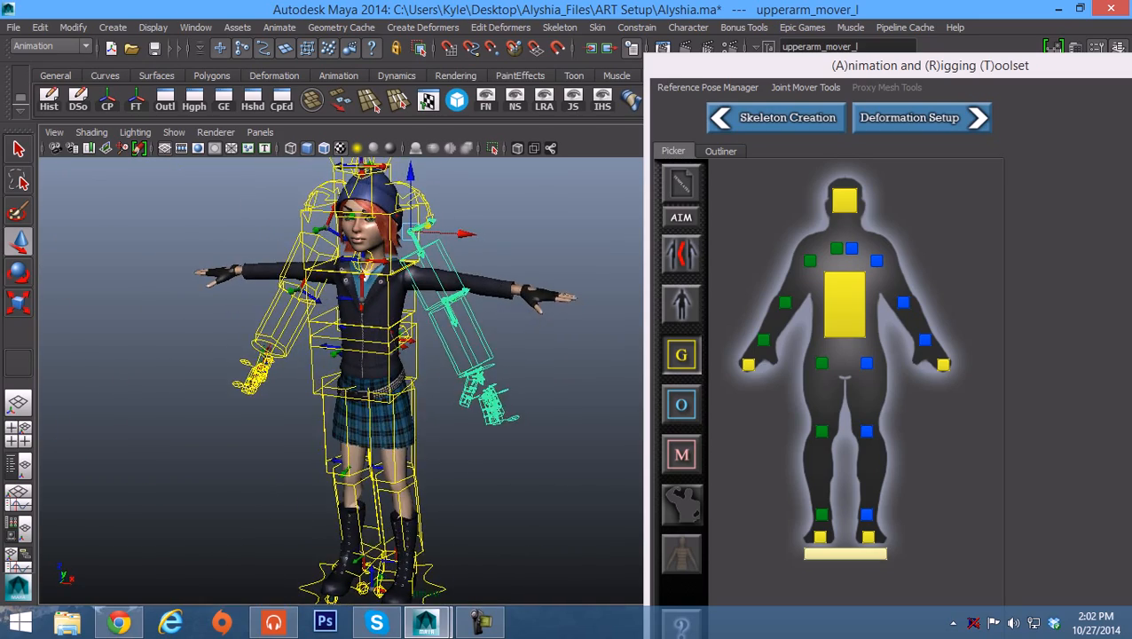
middle_click_drag(426, 355, 439, 324, "alt")
key("space")
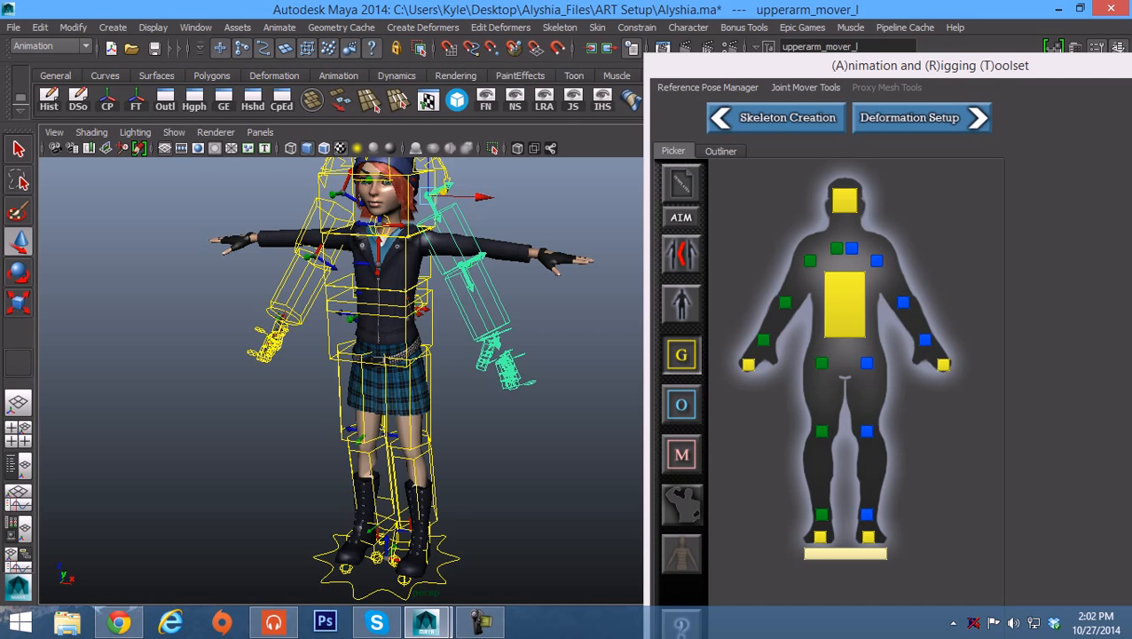
middle_click_drag(382, 355, 350, 304, "alt")
left_click_drag(350, 303, 380, 302, "alt")
middle_click_drag(380, 302, 371, 320, "alt")
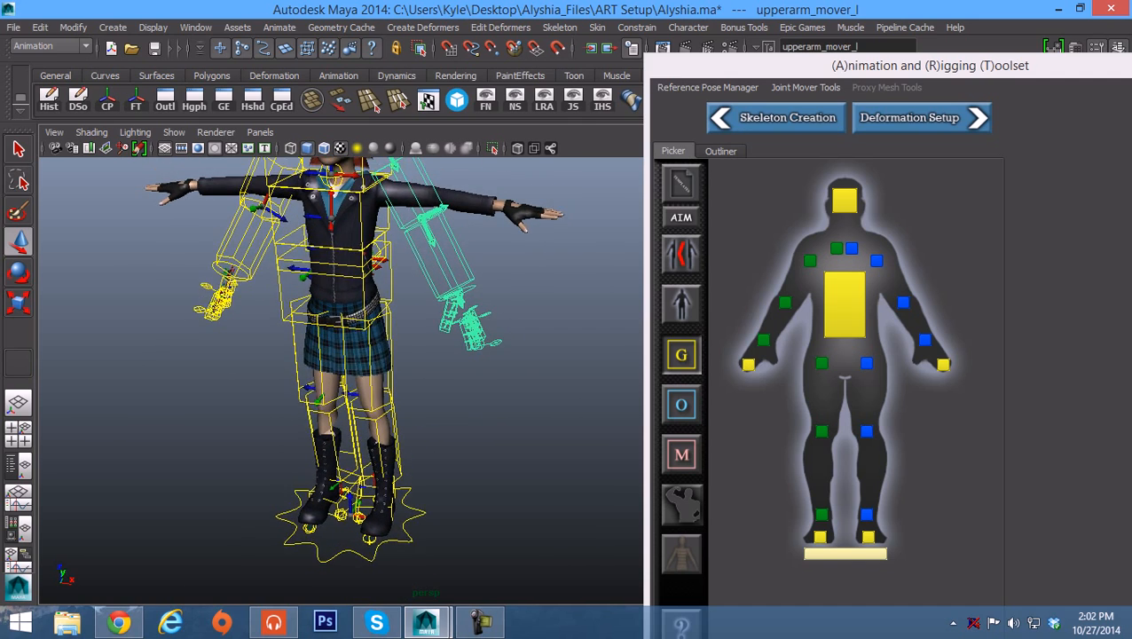
left_click_drag(371, 319, 366, 353, "alt")
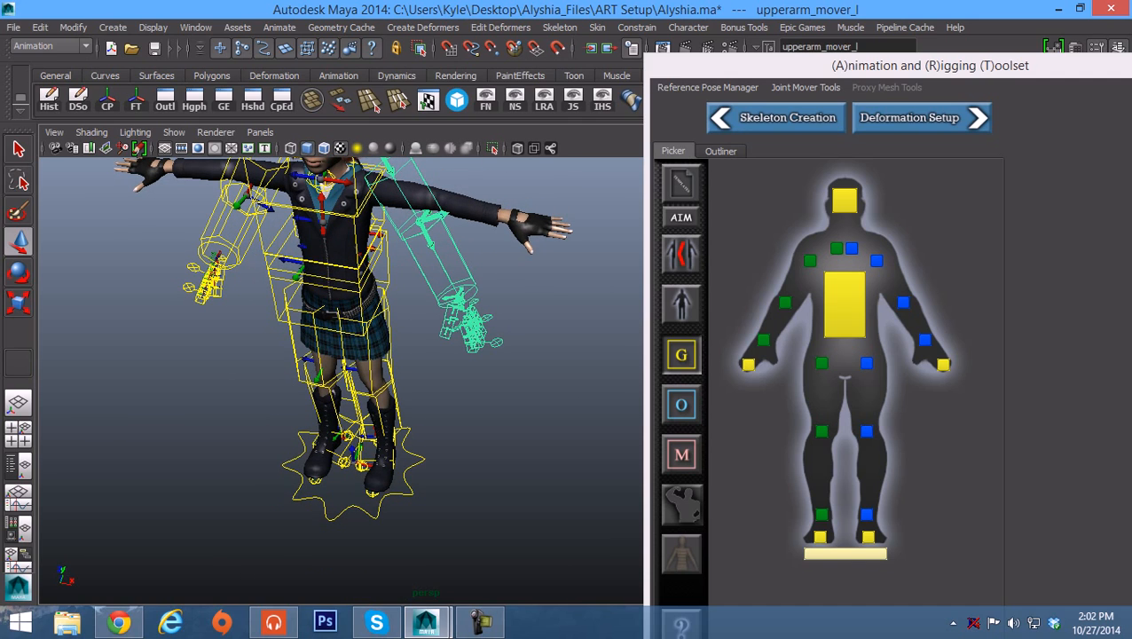
middle_click_drag(365, 353, 373, 417, "alt")
left_click_drag(372, 417, 293, 399, "alt")
right_click_drag(292, 399, 280, 399, "alt")
middle_click_drag(281, 399, 284, 413, "alt")
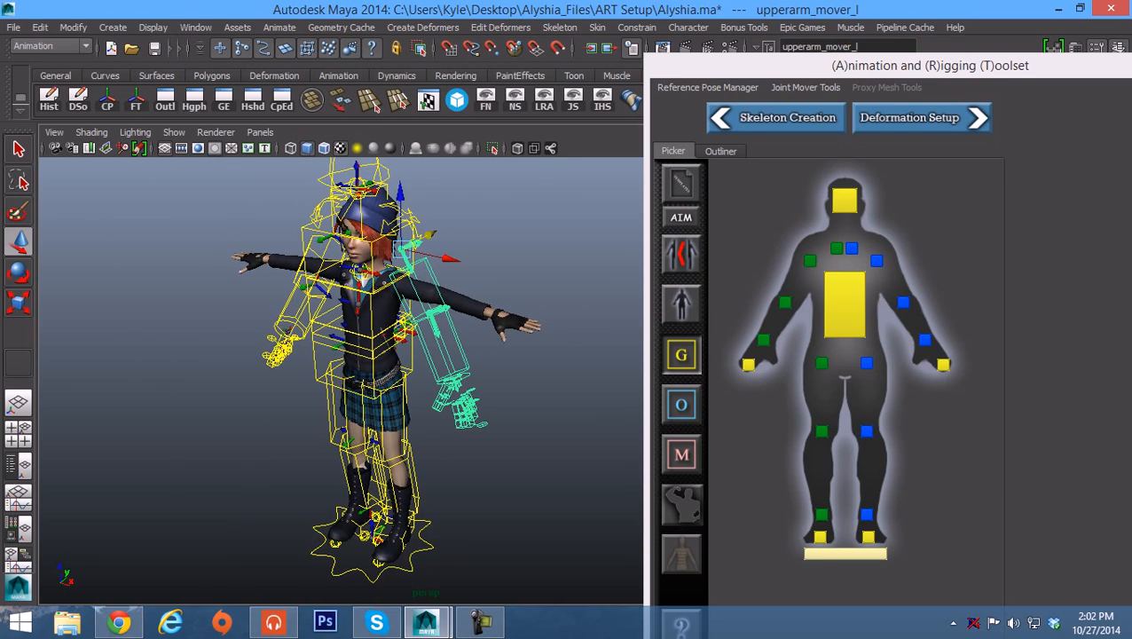
middle_click_drag(373, 372, 358, 362, "alt")
left_click_drag(358, 362, 347, 357, "alt")
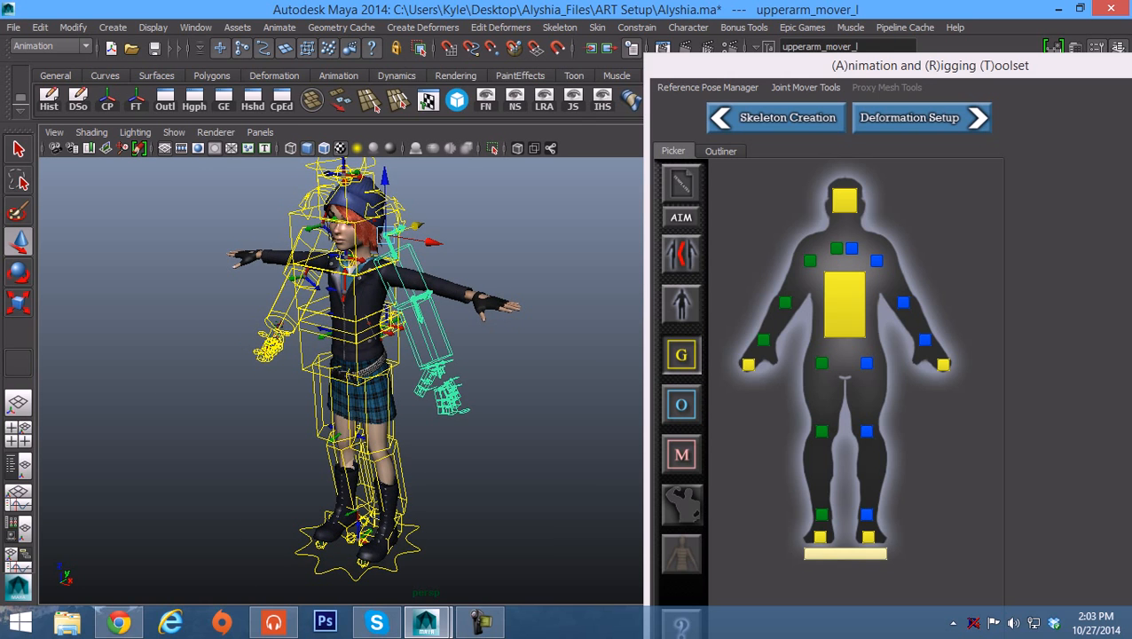
Step: Compare the foot, leg and torso movers with the character mesh in the side view
key("space")
key("space")
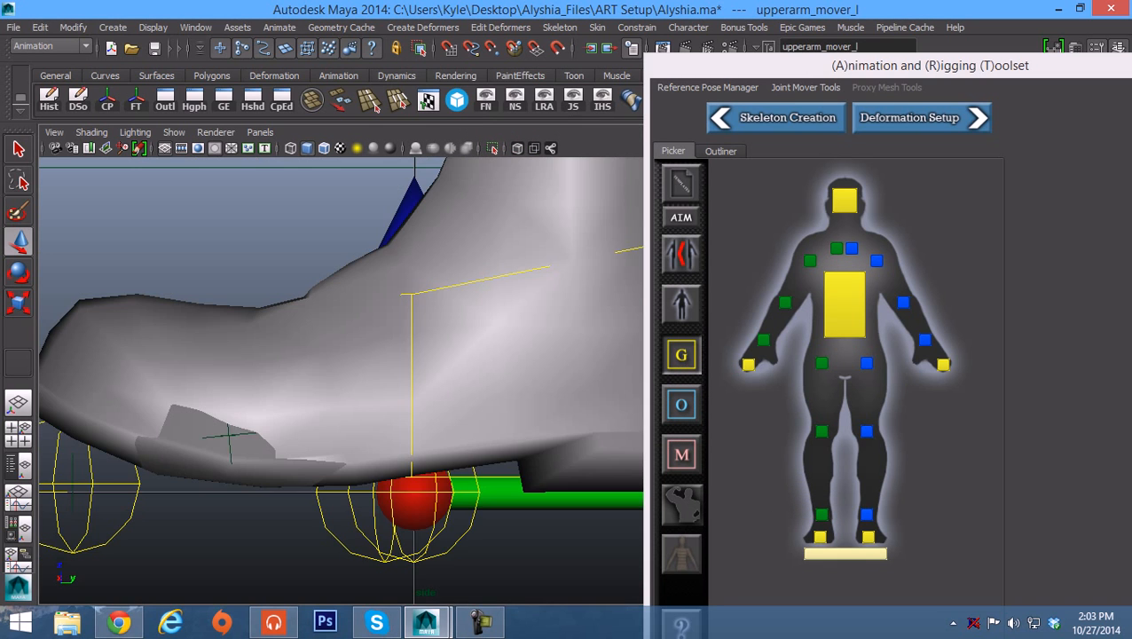
middle_click_drag(355, 346, 344, 445, "alt")
right_click_drag(344, 446, 226, 445, "alt")
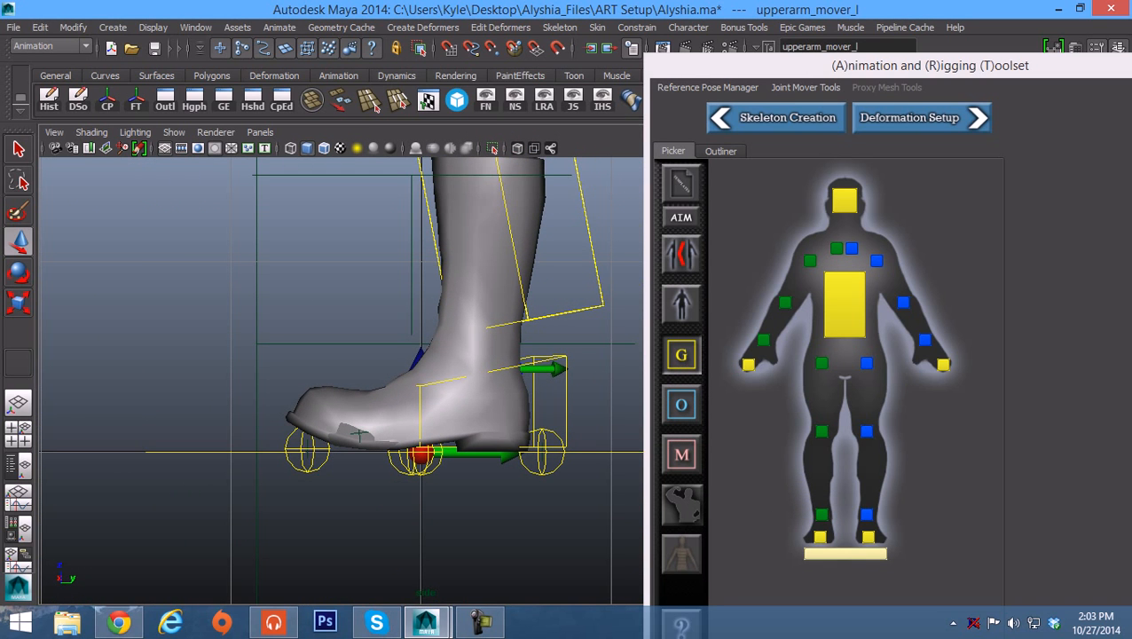
left_click(565, 312)
right_click_drag(425, 379, 382, 380, "alt")
middle_click_drag(381, 380, 388, 438, "alt")
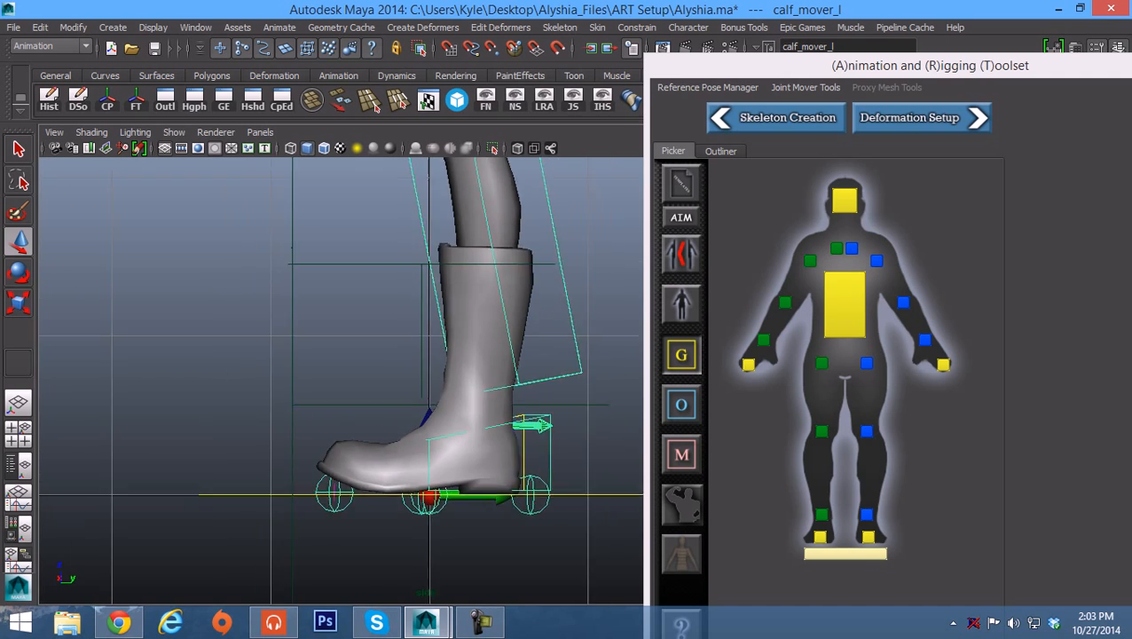
right_click_drag(425, 380, 364, 380, "alt")
middle_click_drag(364, 380, 361, 477, "alt")
right_click_drag(425, 380, 364, 380, "alt")
middle_click_drag(425, 380, 337, 416, "alt")
right_click_drag(479, 380, 435, 380, "alt")
middle_click_drag(435, 380, 414, 521, "alt")
left_click(465, 478)
right_click_drag(414, 521, 355, 521, "alt")
mouse_move(425, 380)
middle_mouse_down("alt")
mouse_move(441, 363)
mouse_move(425, 366)
middle_mouse_up("alt")
right_click_drag(425, 367, 407, 366, "alt")
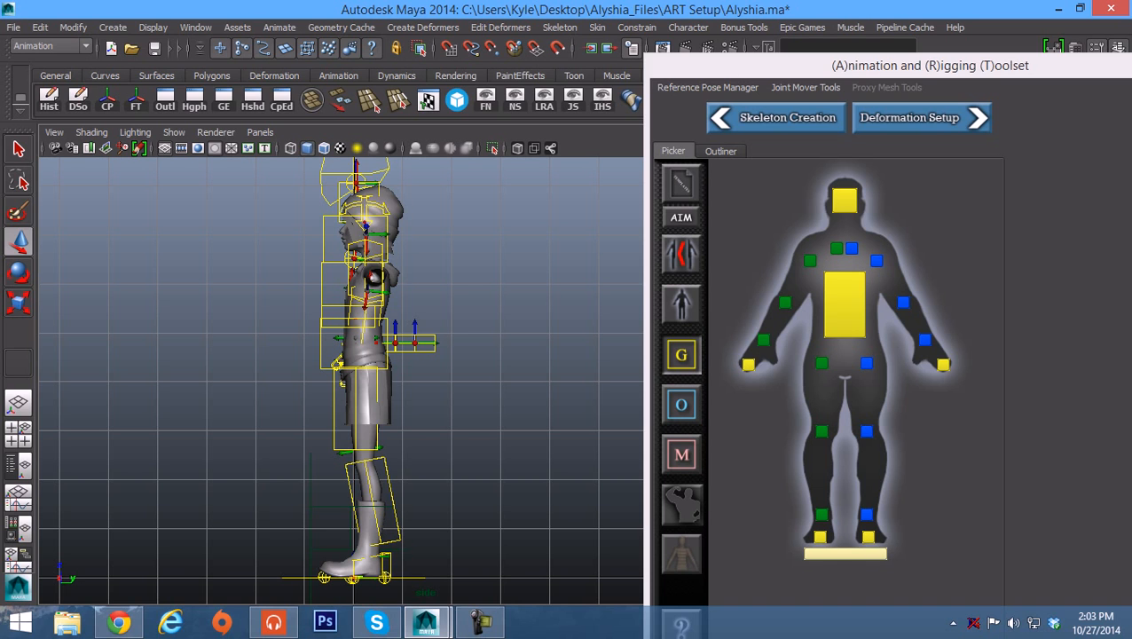
mouse_move(375, 277)
middle_mouse_down("alt")
mouse_move(374, 298)
mouse_move(364, 263)
middle_mouse_up("alt")
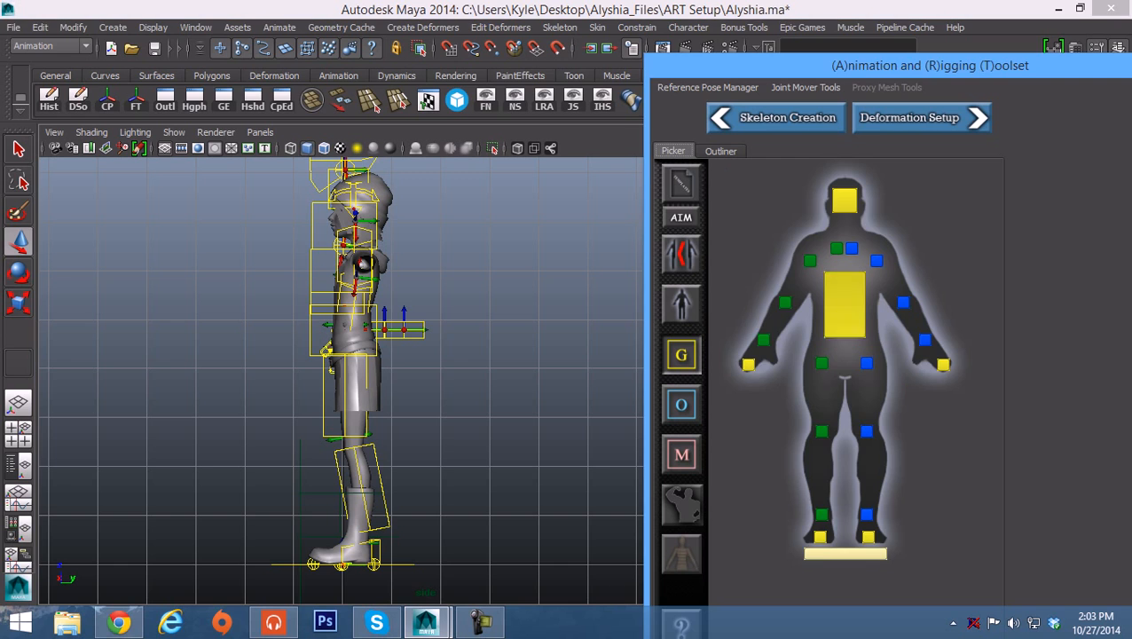
Step: Show the torso controls in the rig picker and select the pelvis mover for moving
left_click(682, 555)
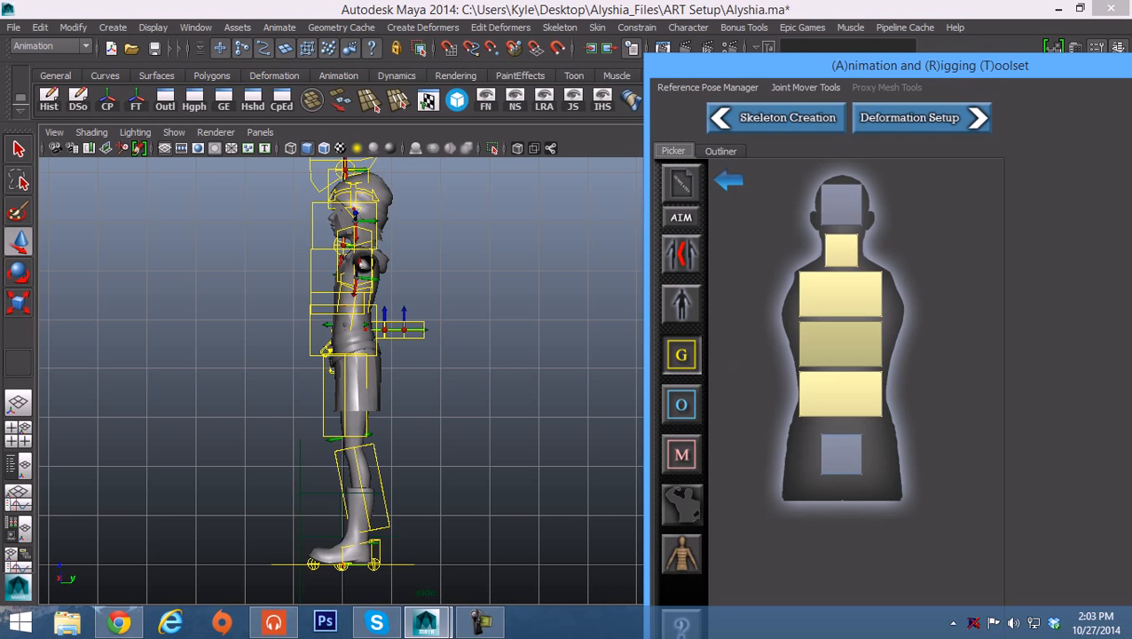
left_click(840, 454)
key("e")
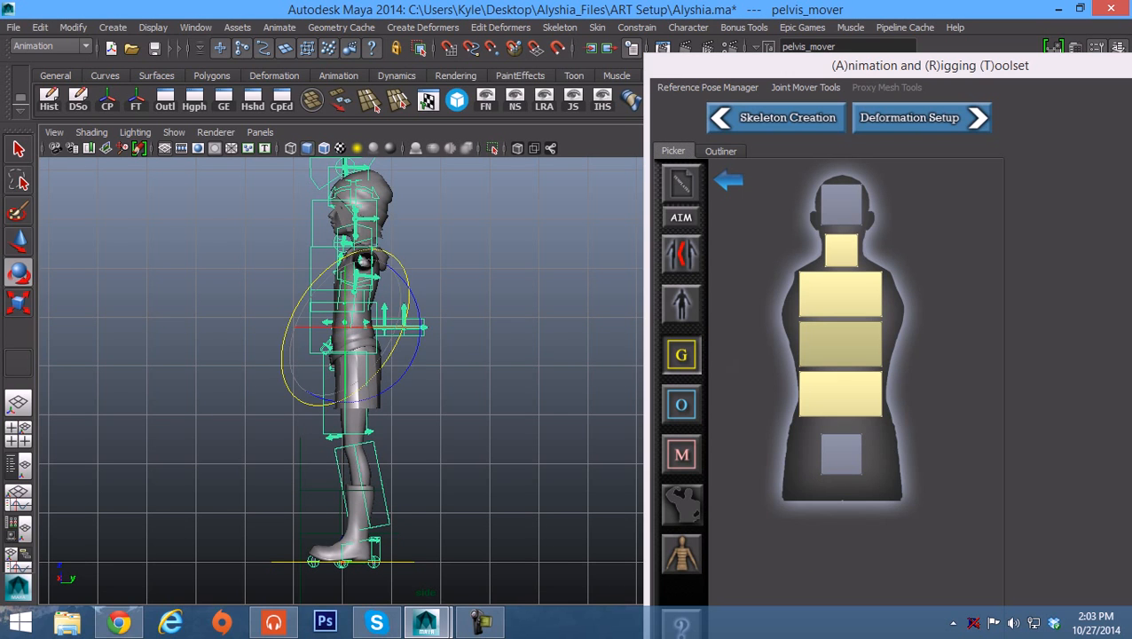
key("r")
key("w")
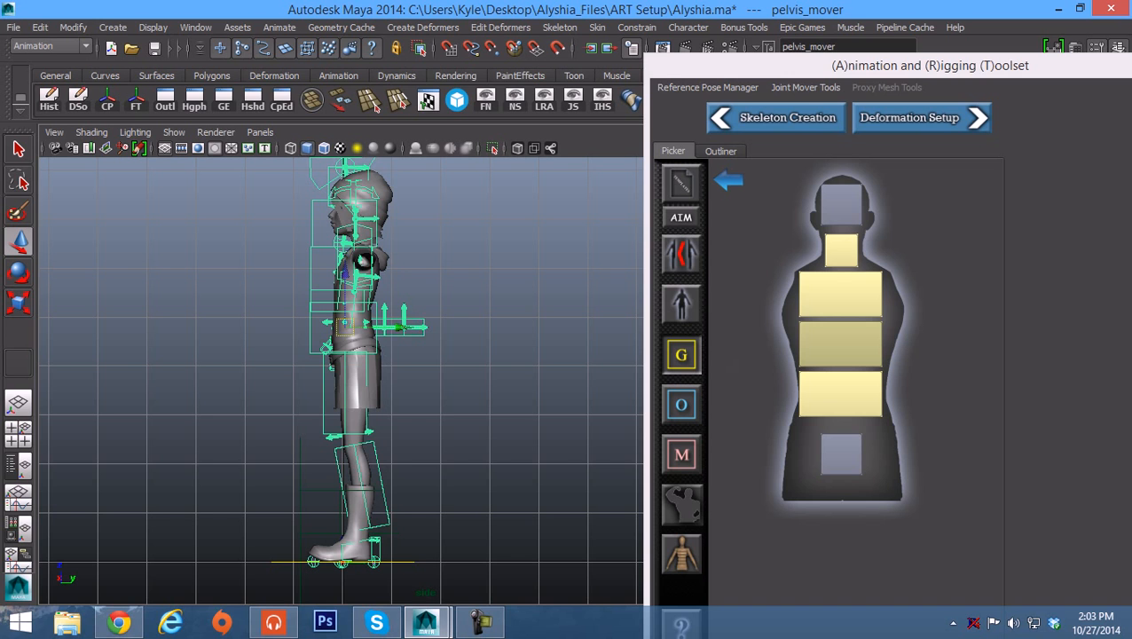
Step: Try moving the entire rig upward with the pelvis mover in the side view
left_click_drag(345, 328, 352, 289)
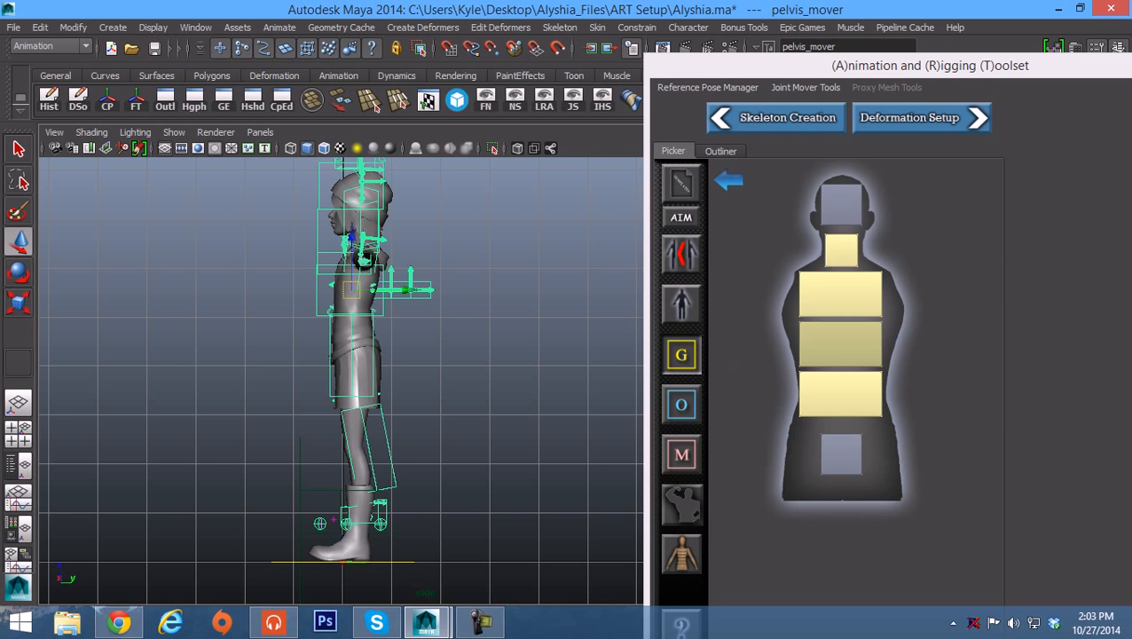
middle_click_drag(293, 381, 503, 366, "alt")
scroll(341, 380, "down", 2)
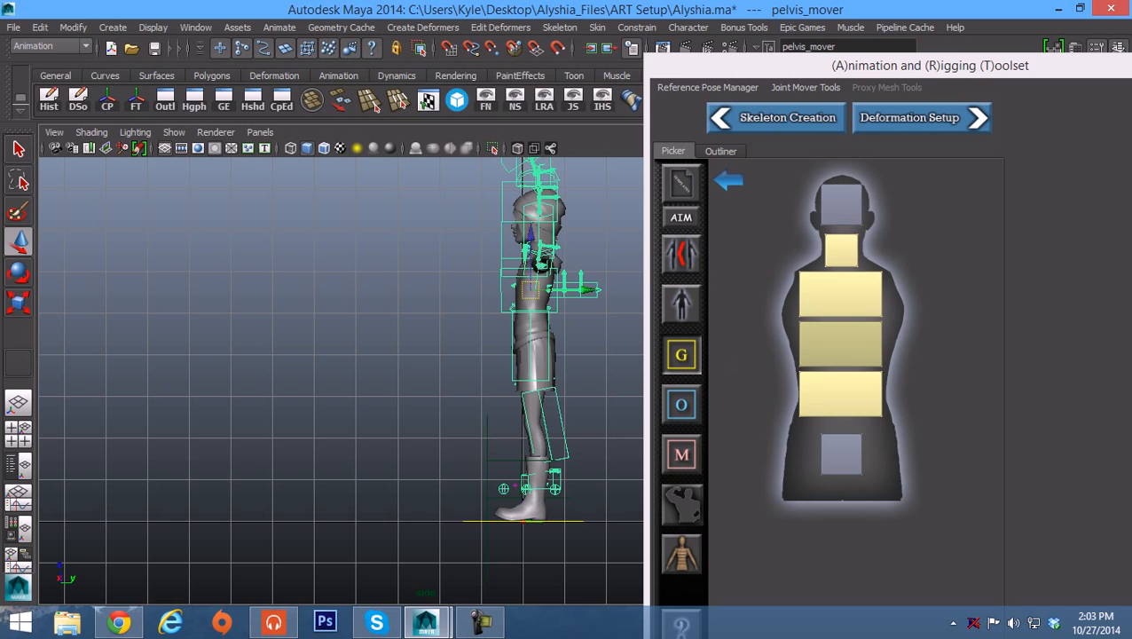
middle_click_drag(355, 381, 329, 390, "alt")
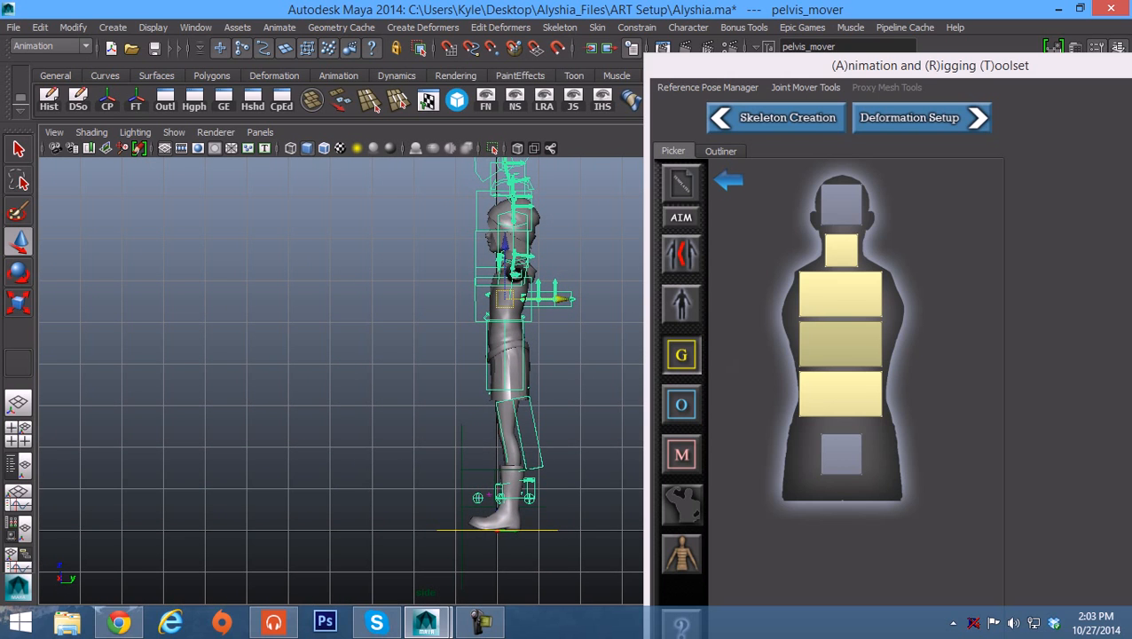
middle_click_drag(561, 299, 406, 324, "alt")
scroll(406, 324, "up", 1)
Step: Scale the rig down uniformly from the pelvis mover and lower it to the character's hips in the side view
key("e")
key("r")
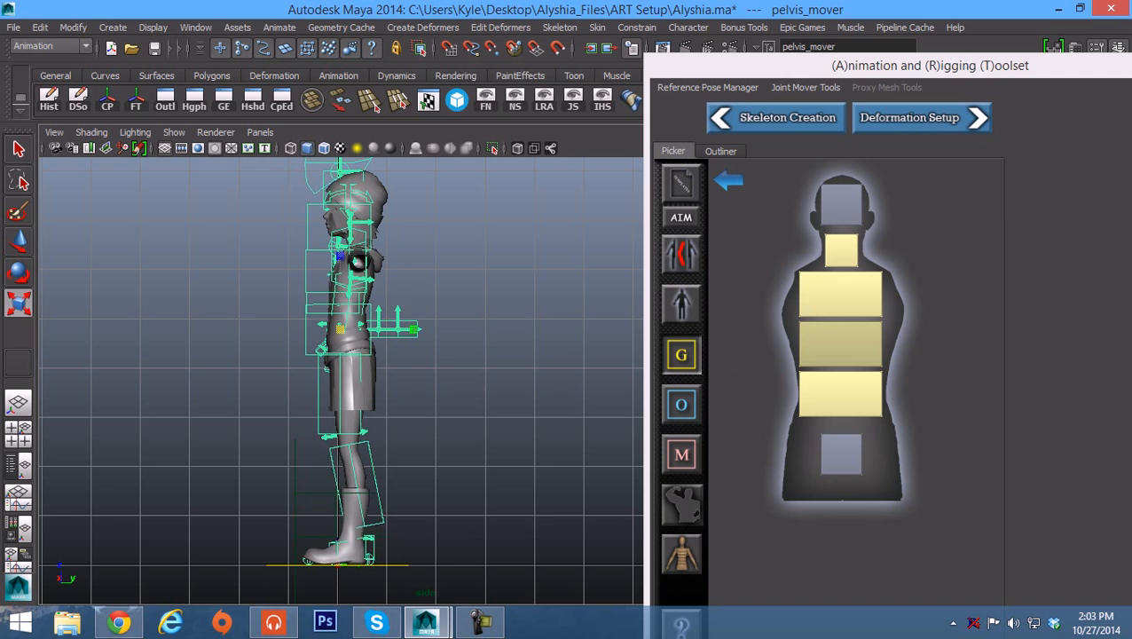
left_click_drag(340, 329, 406, 362)
key("w")
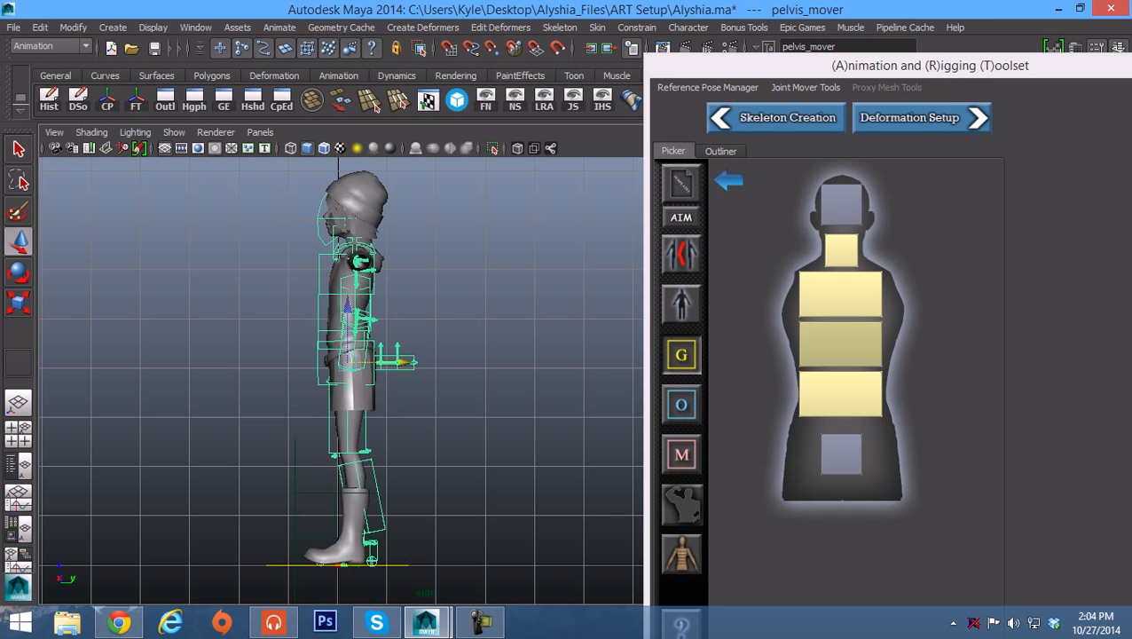
middle_click_drag(405, 362, 504, 498, "alt")
scroll(388, 341, "up", 2)
scroll(432, 377, "up", 5)
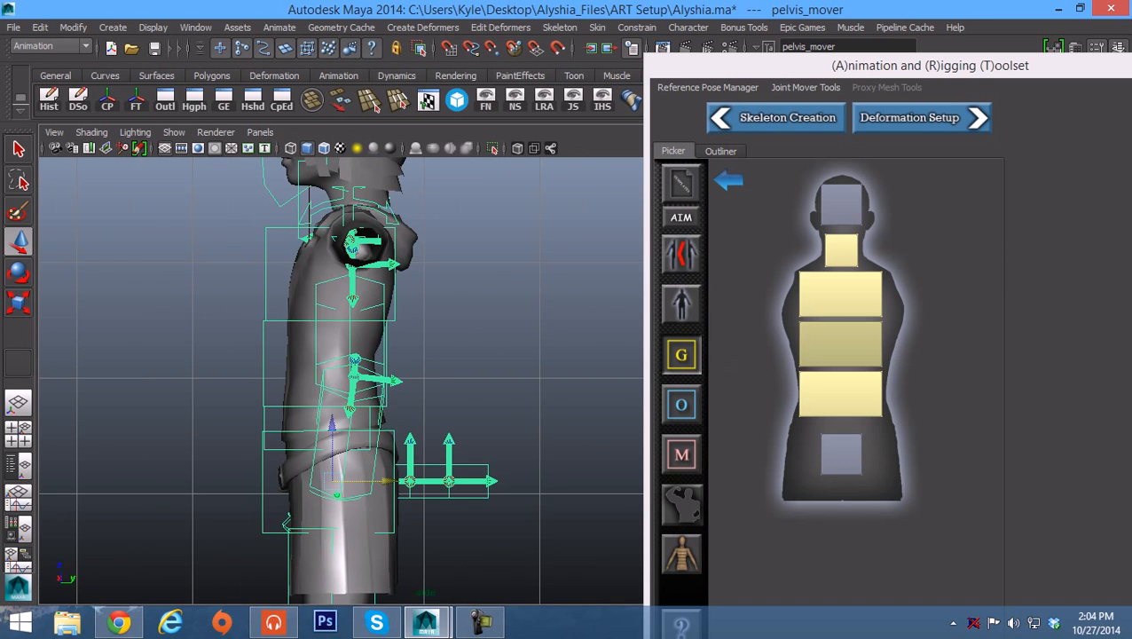
Step: Turn on wireframe on shaded in the front, side and perspective views, and select the character mesh
key("space")
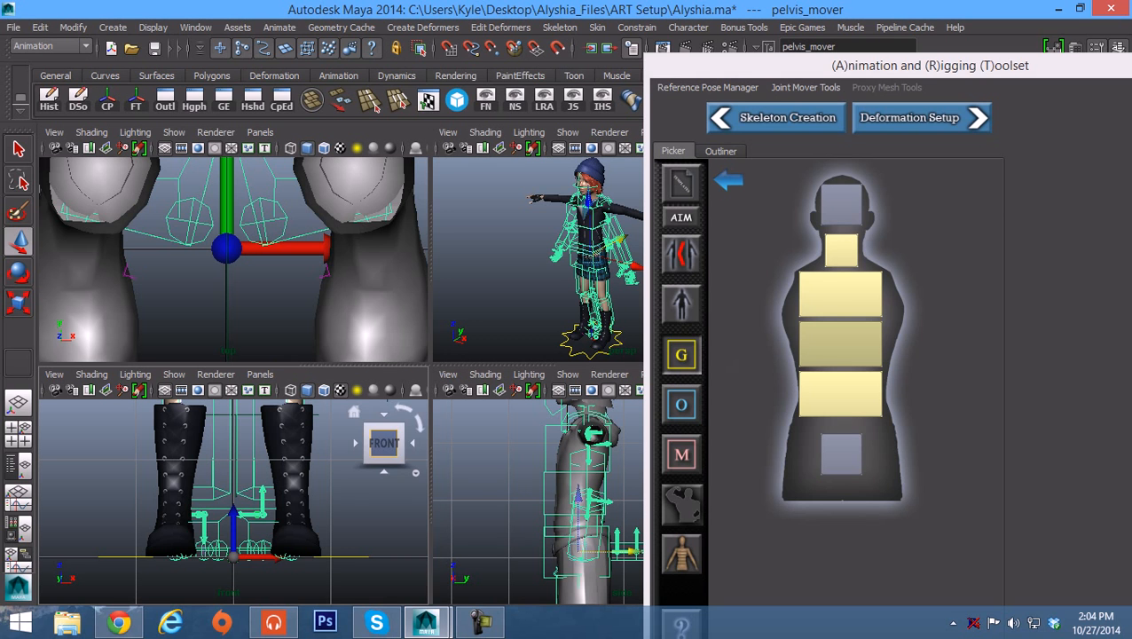
middle_click_drag(383, 442, 364, 453, "alt")
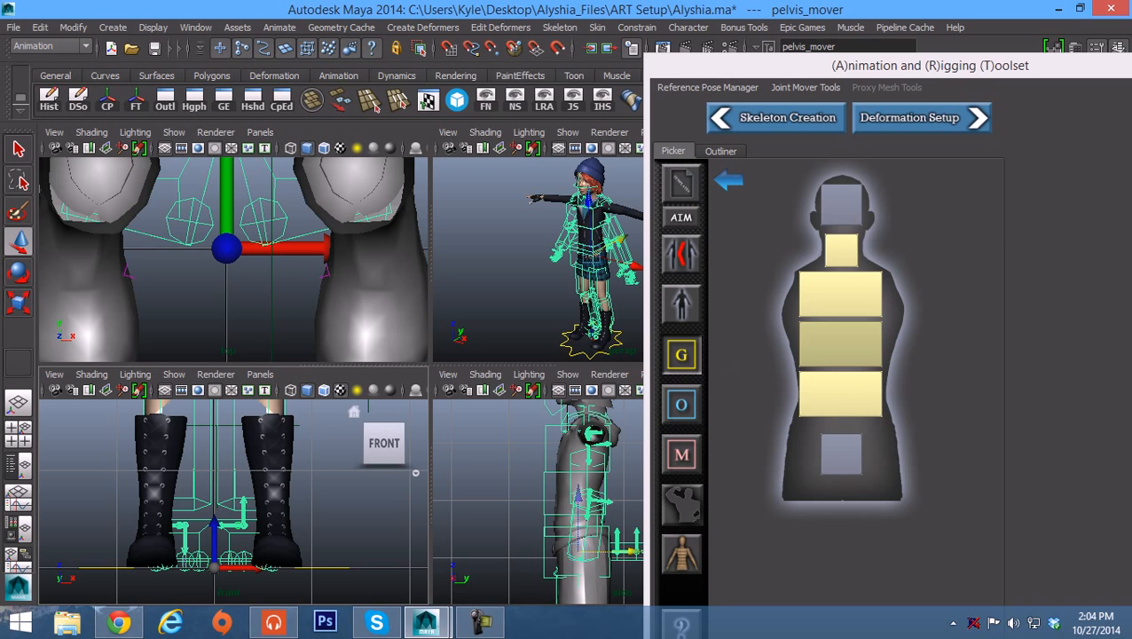
left_click(324, 390)
key("space")
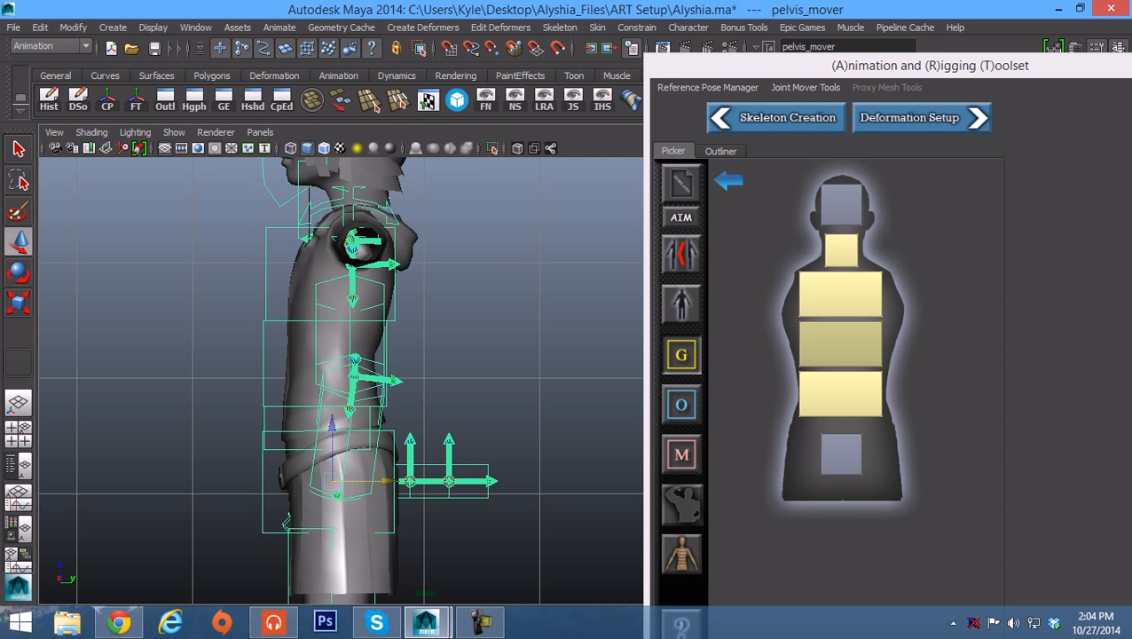
left_click(323, 147)
key("space")
key("space")
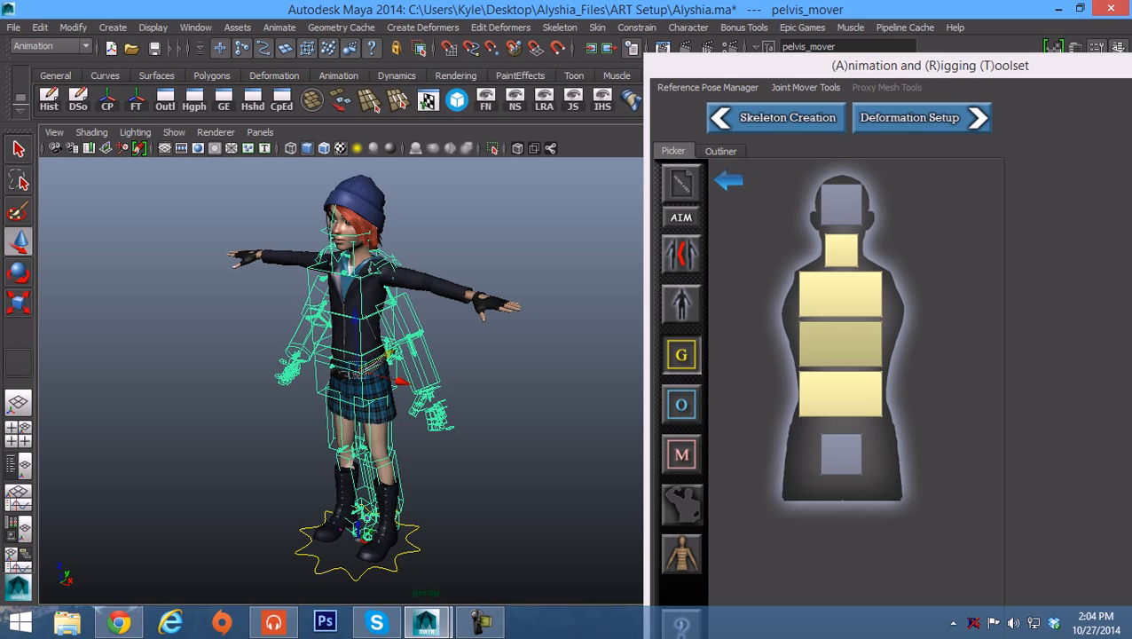
left_click(323, 147)
left_click_drag(340, 381, 374, 371, "alt")
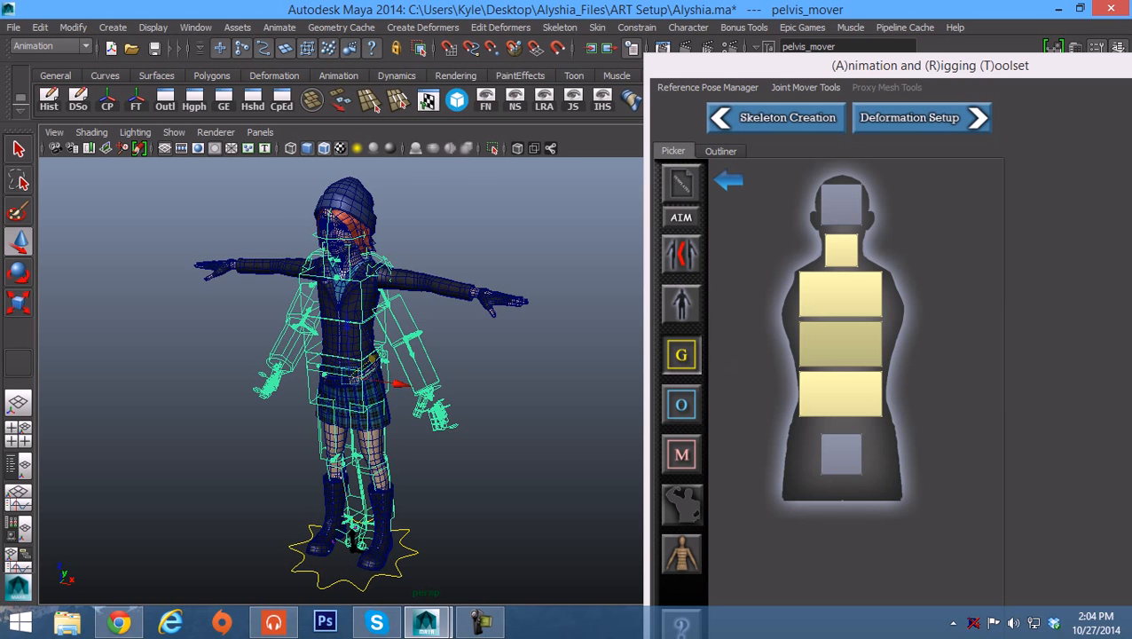
left_click(352, 536)
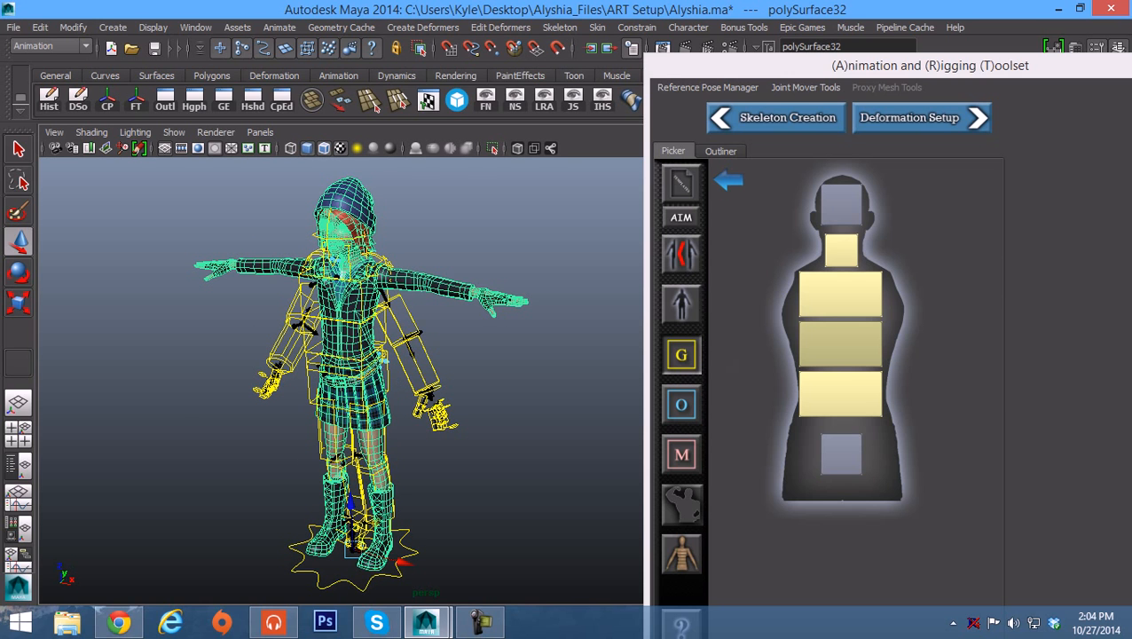
Step: Set the Alyshia display layer that holds the character mesh to Reference
left_click_drag(930, 65, 744, 541)
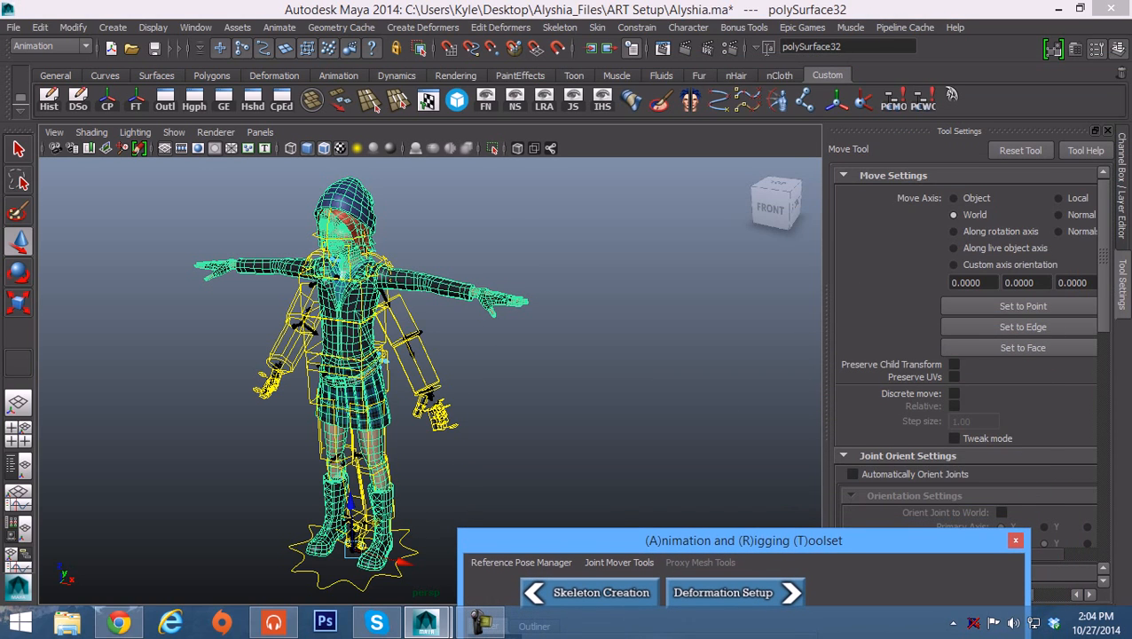
left_click(1121, 185)
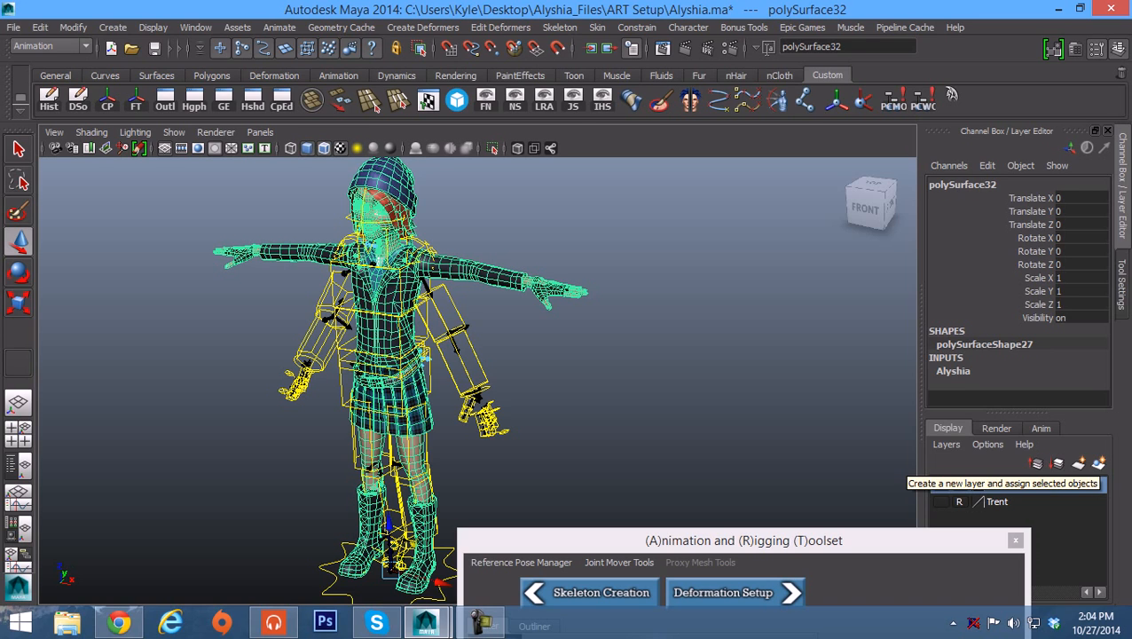
left_click(1099, 463)
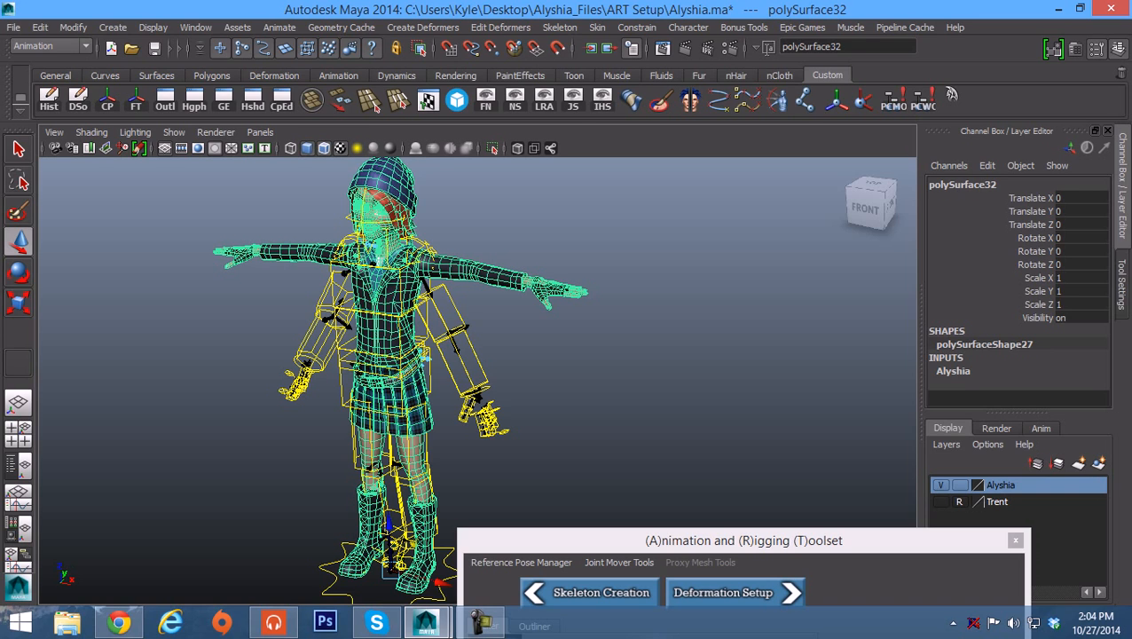
left_click(959, 484)
left_click(959, 484)
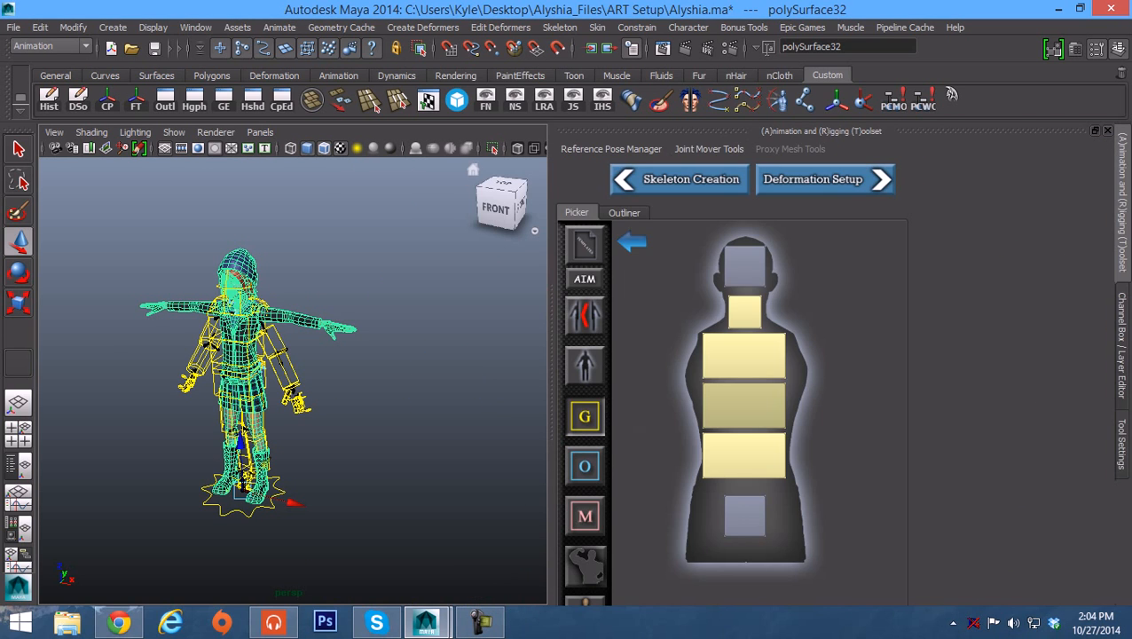
Step: Undock the rigging toolset window, place it beside the perspective view, and clear the mesh selection
left_click_drag(822, 131, 1073, 83)
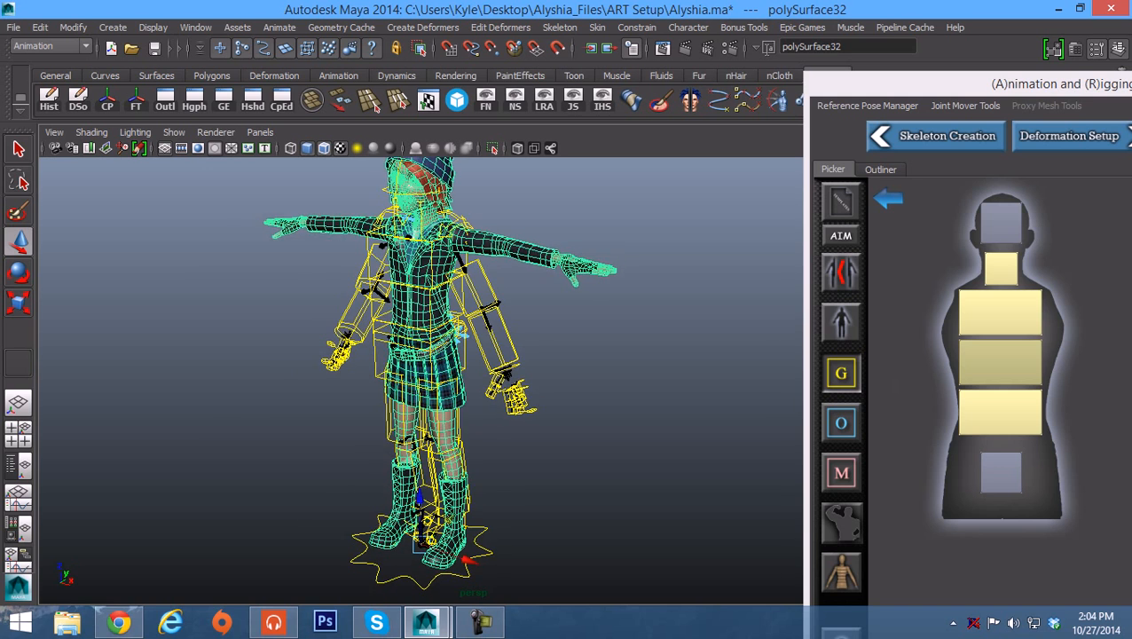
left_click(639, 355)
middle_click_drag(568, 355, 561, 378, "alt")
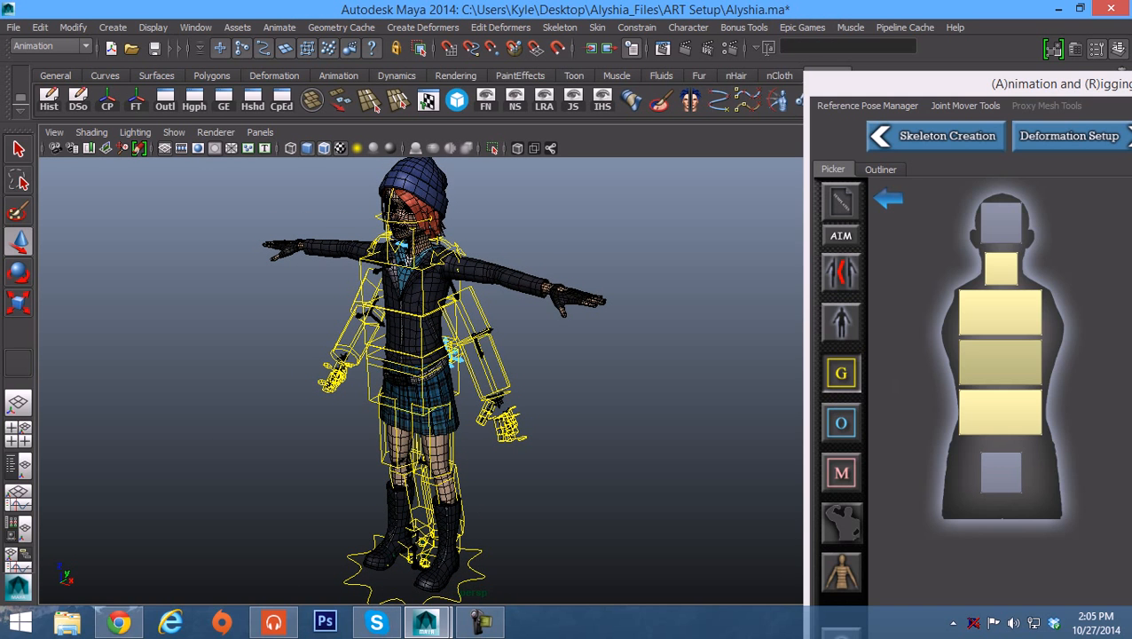
Step: Select the pelvis mover and raise it slightly to match the character's hips in the front view
key("space")
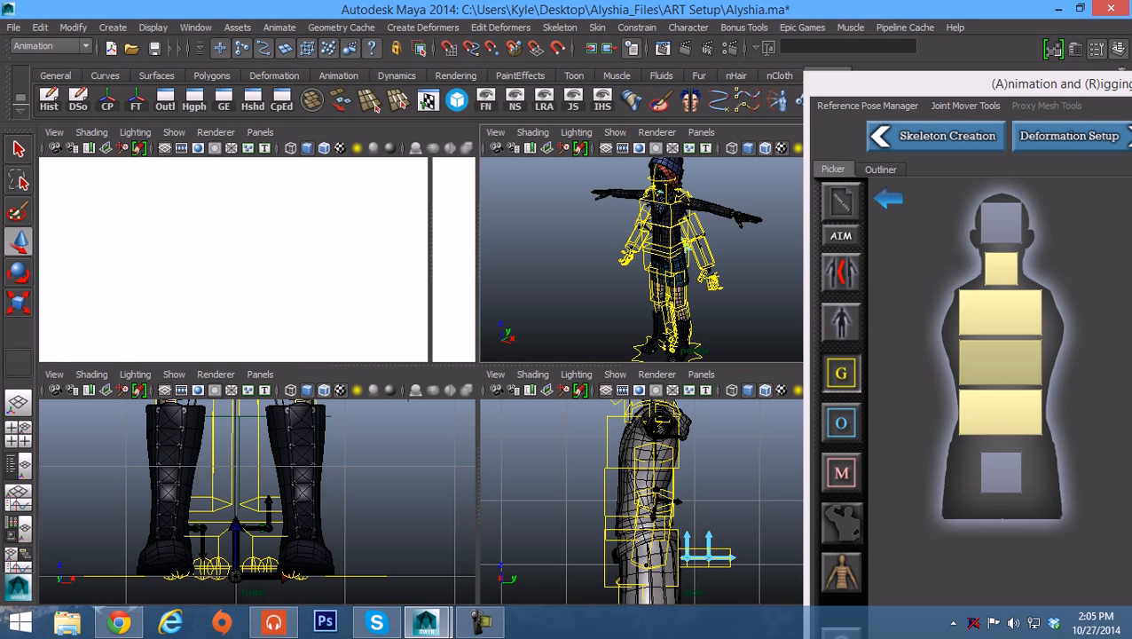
key("space")
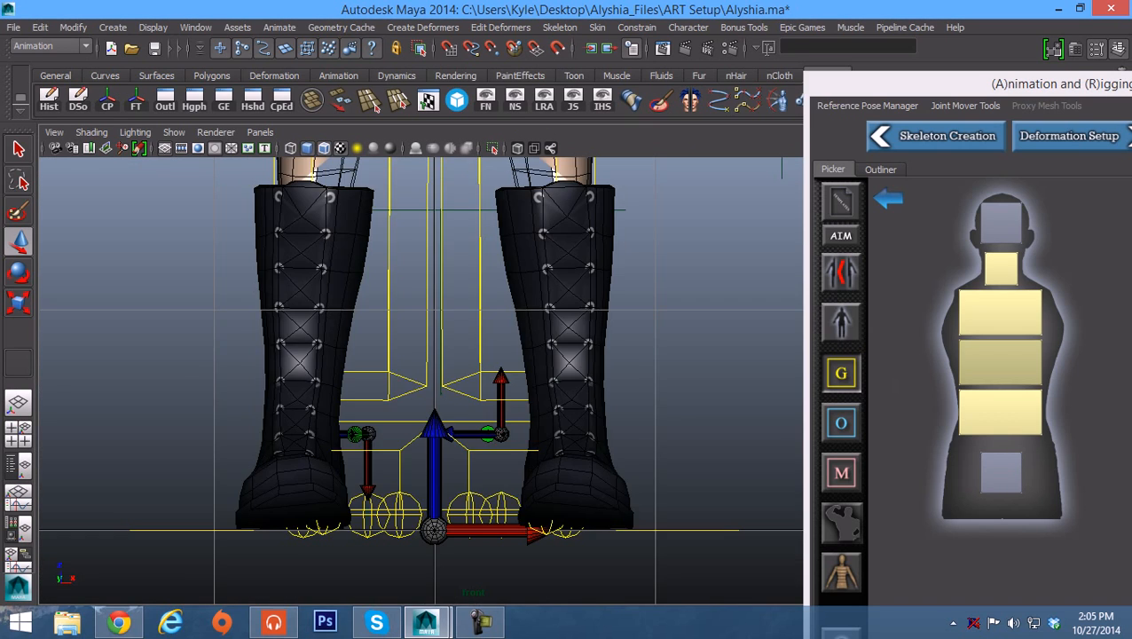
middle_click_drag(420, 284, 350, 487, "alt")
scroll(420, 380, "down", 3)
mouse_move(421, 267)
middle_mouse_down("alt")
mouse_move(390, 505)
mouse_move(350, 501)
mouse_move(426, 279)
middle_mouse_up("alt")
scroll(420, 380, "down", 1)
scroll(421, 380, "down", 1)
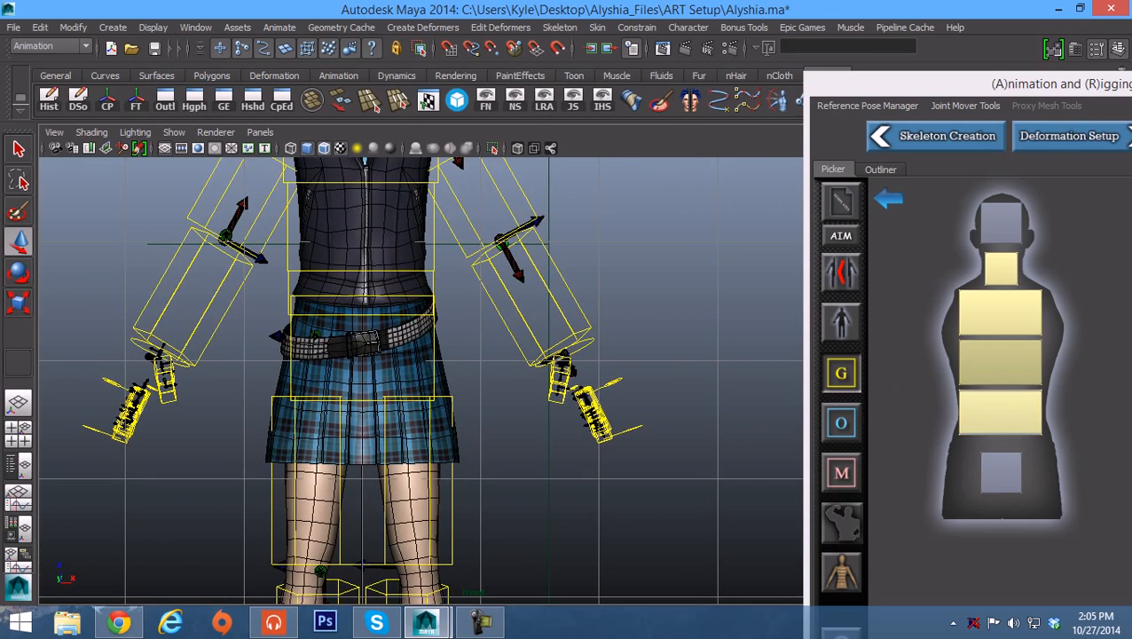
left_click(1001, 472)
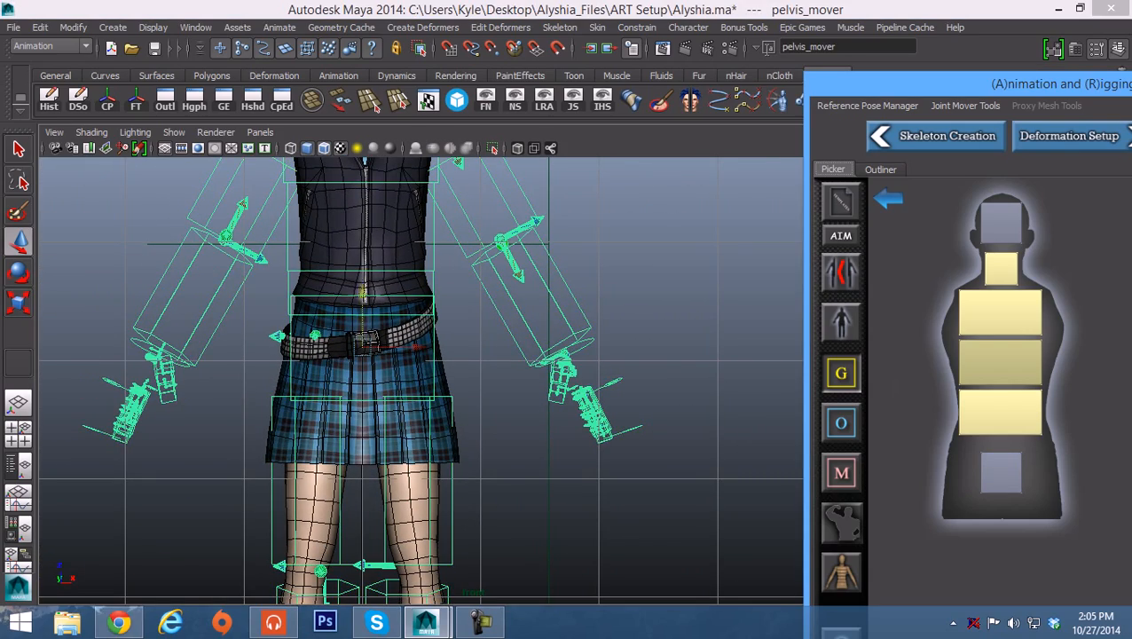
left_click_drag(363, 294, 363, 270)
middle_click_drag(362, 346, 353, 284, "alt")
Step: Inspect how the joint movers line up with the character from head to feet in the front view
left_click(541, 355)
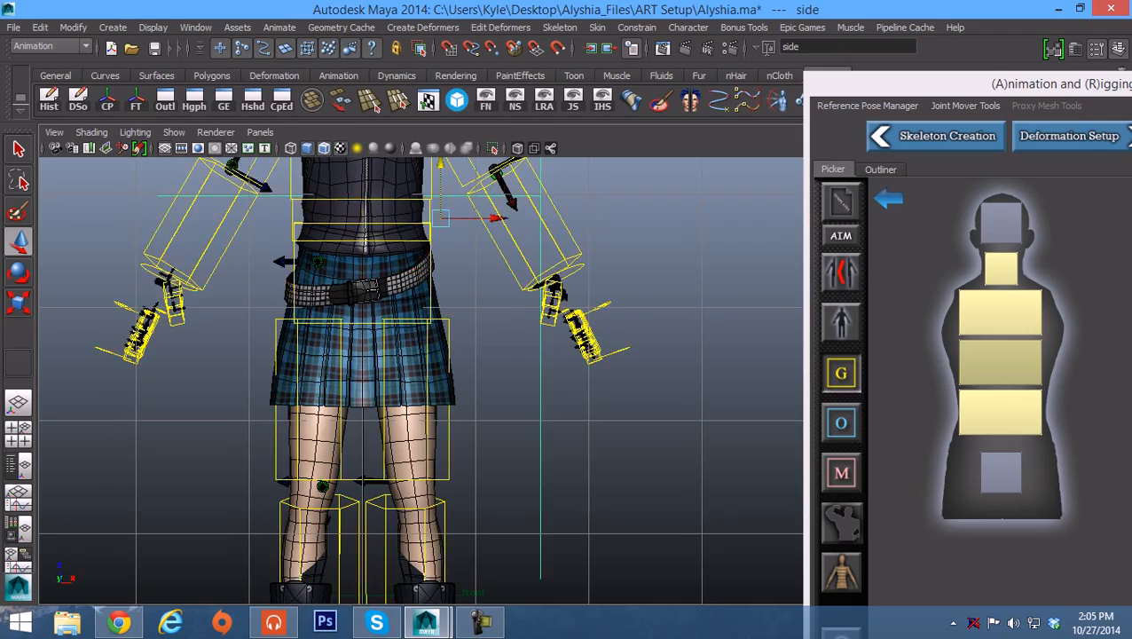
middle_click_drag(540, 355, 542, 298, "alt")
right_click_drag(543, 298, 488, 298, "alt")
middle_click_drag(488, 298, 498, 334, "alt")
right_click_drag(499, 335, 470, 334, "alt")
middle_click_drag(471, 335, 462, 318, "alt")
right_click_drag(461, 318, 409, 318, "alt")
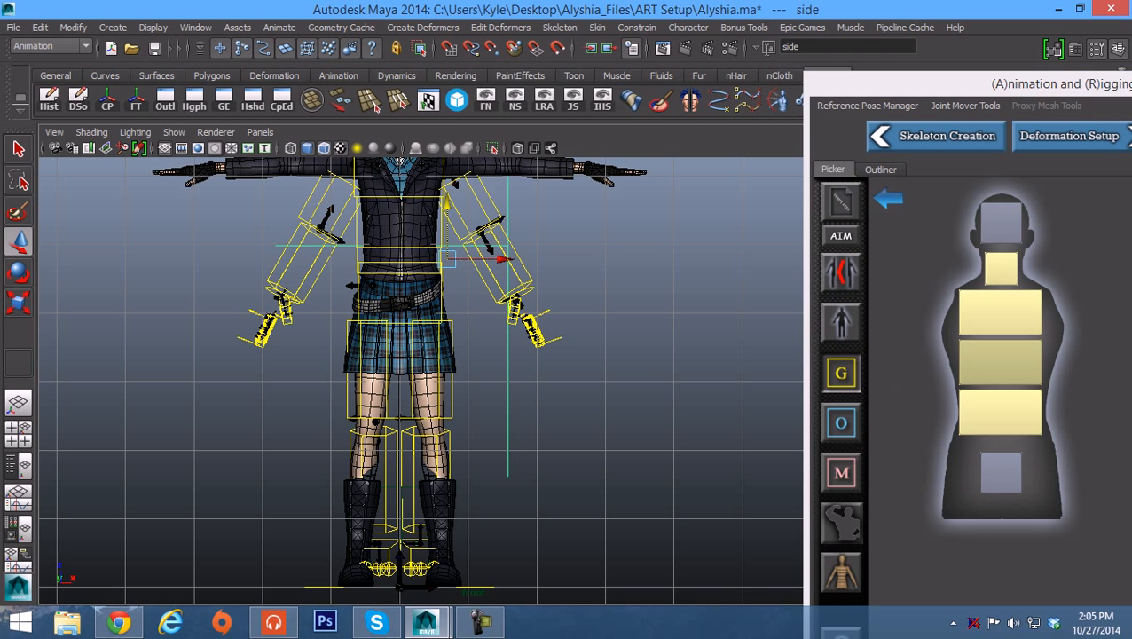
middle_click_drag(408, 319, 395, 454, "alt")
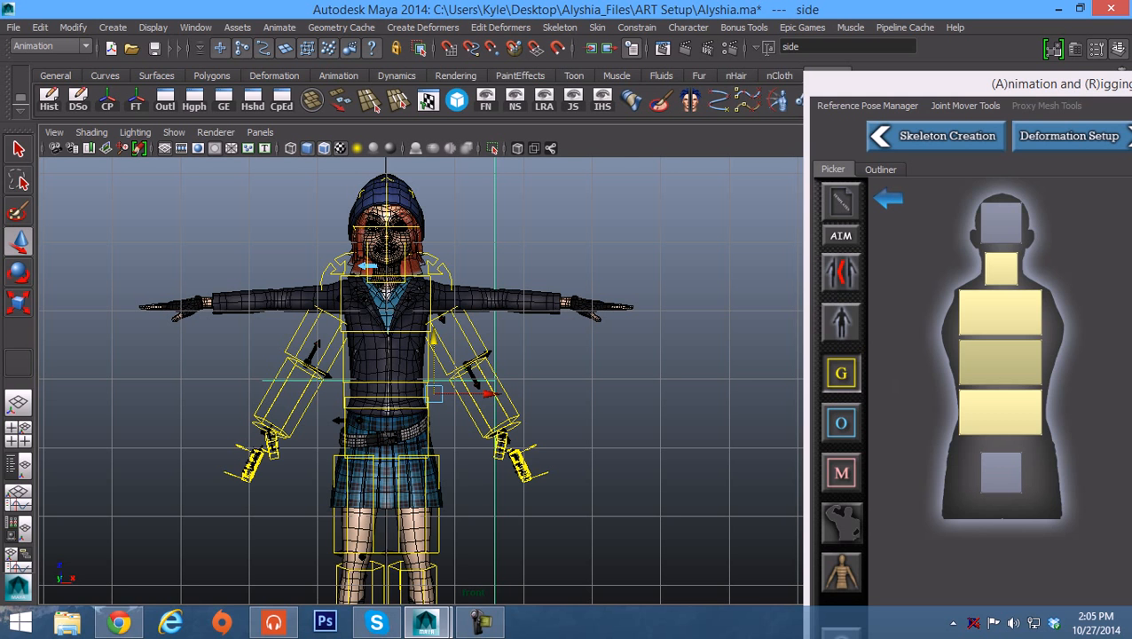
middle_click_drag(395, 454, 394, 269, "alt")
right_click_drag(395, 269, 457, 269, "alt")
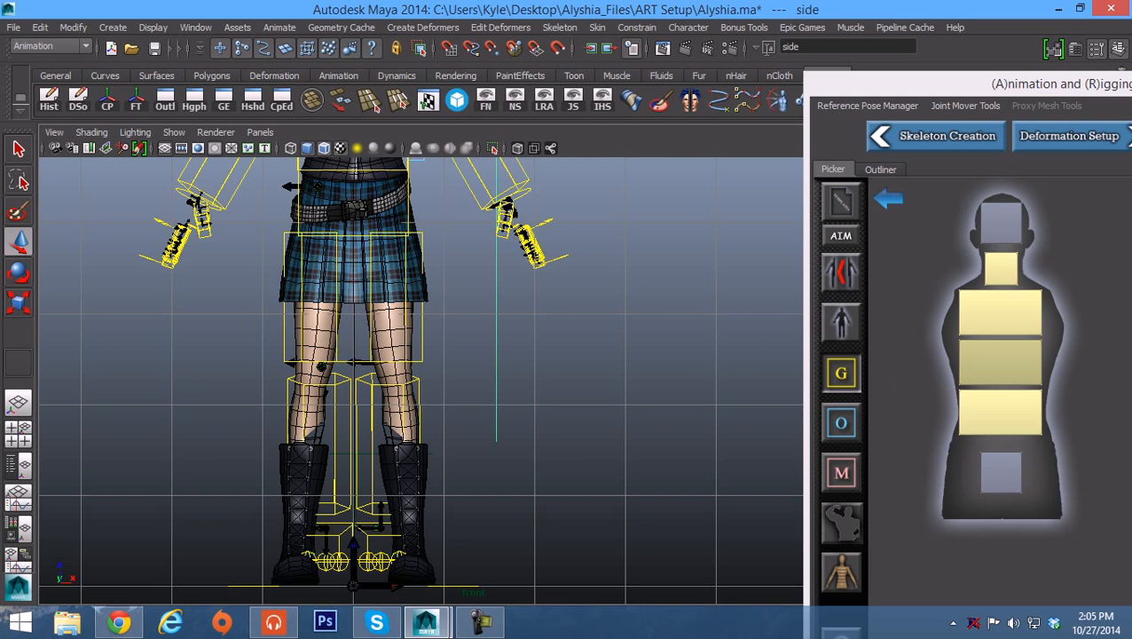
Step: Try rotating the left thigh mover outward in the front view, and undo the rotation
left_click(422, 323)
middle_click_drag(422, 323, 428, 333, "alt")
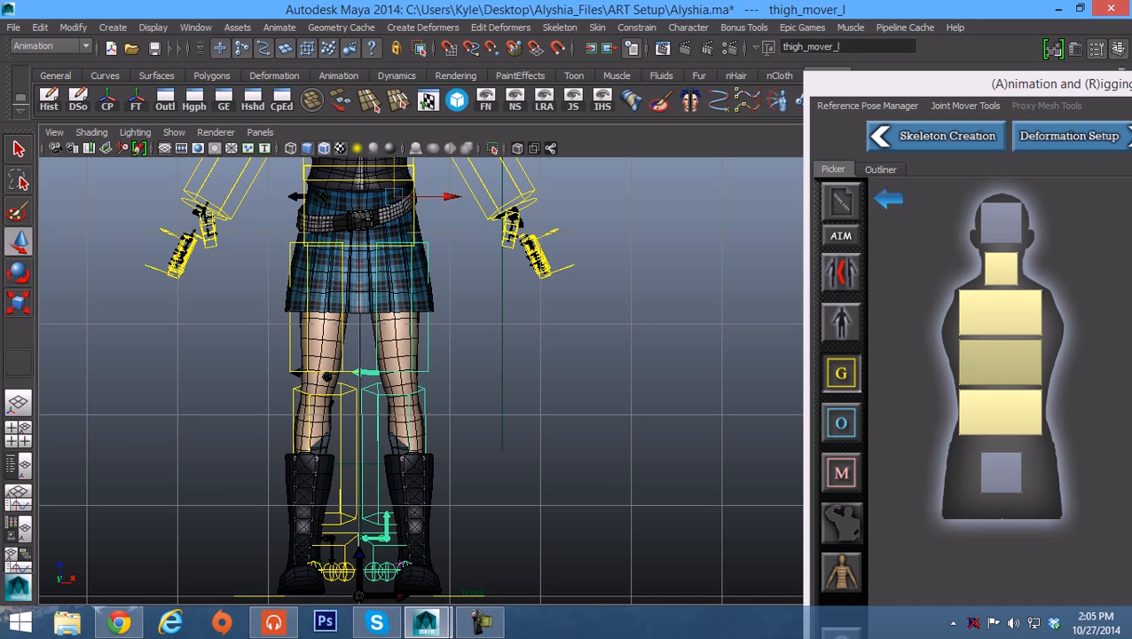
key("e")
mouse_move(442, 252)
left_mouse_down()
mouse_move(429, 263)
mouse_move(451, 243)
left_mouse_up()
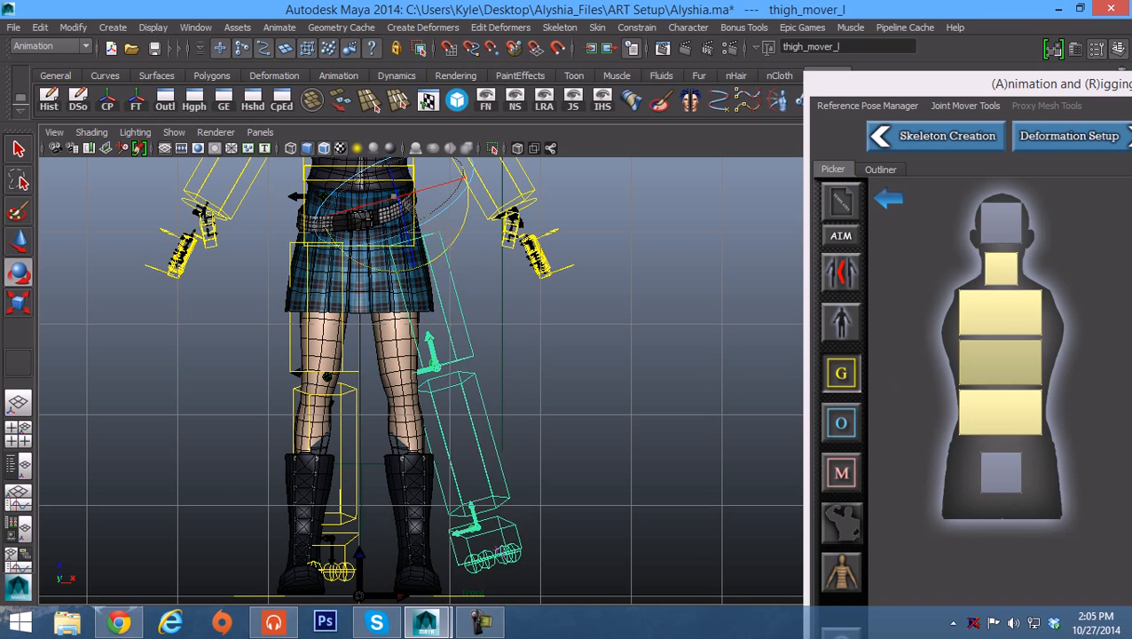
key("ctrl+z")
Step: Turn on symmetry mode for the joint movers so that edits to the left side mirror to the right
key("space")
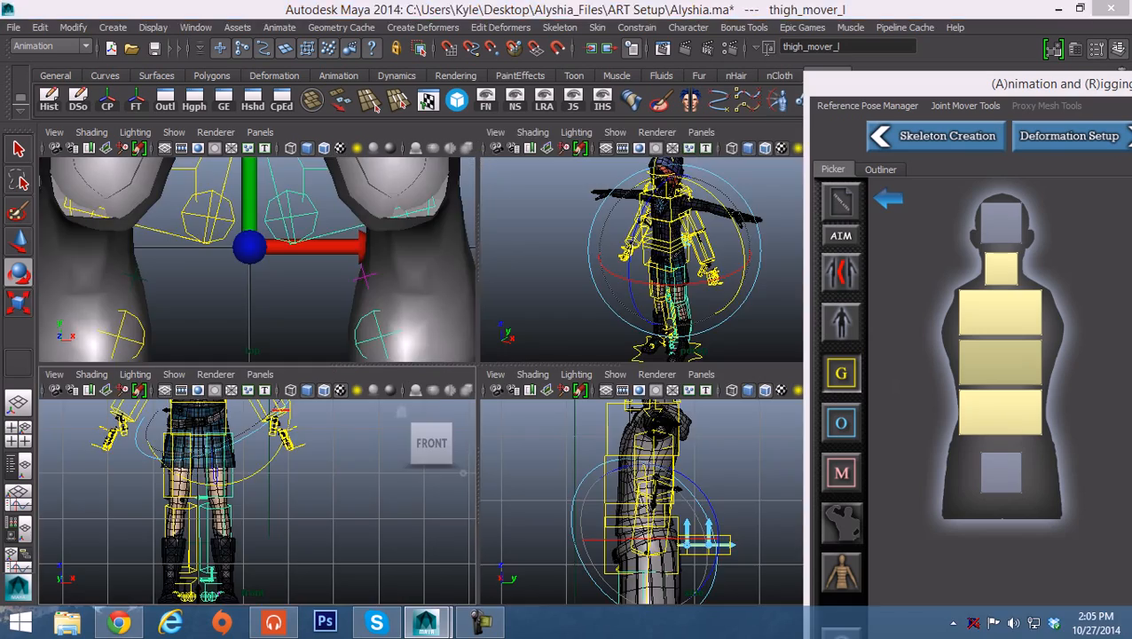
key("space")
middle_click_drag(423, 380, 445, 314, "alt")
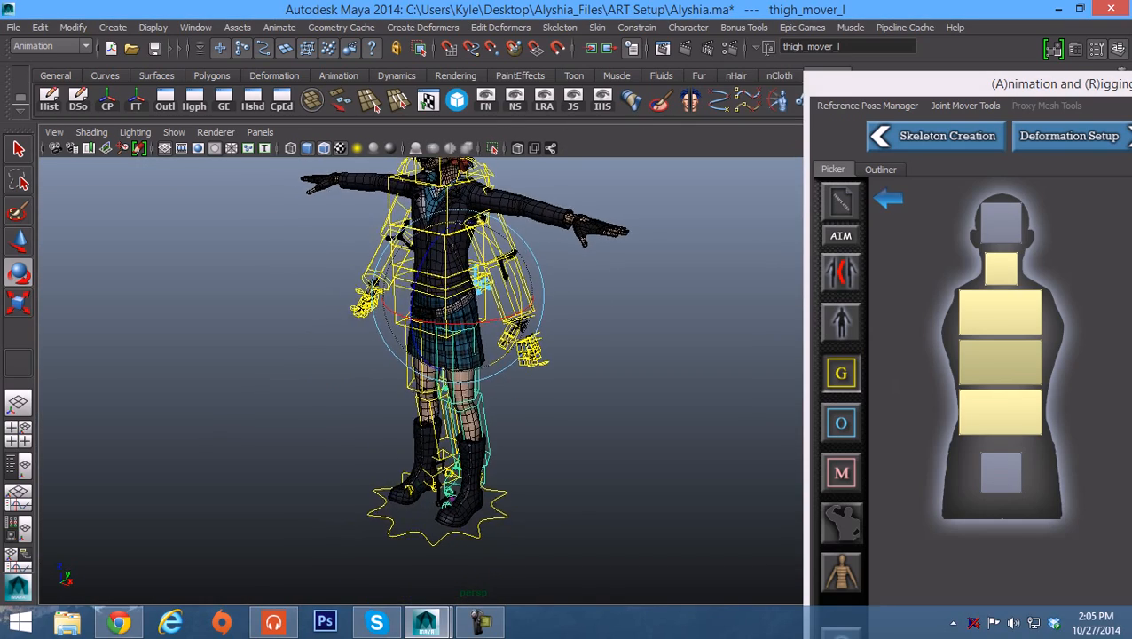
left_click_drag(445, 314, 417, 352, "alt")
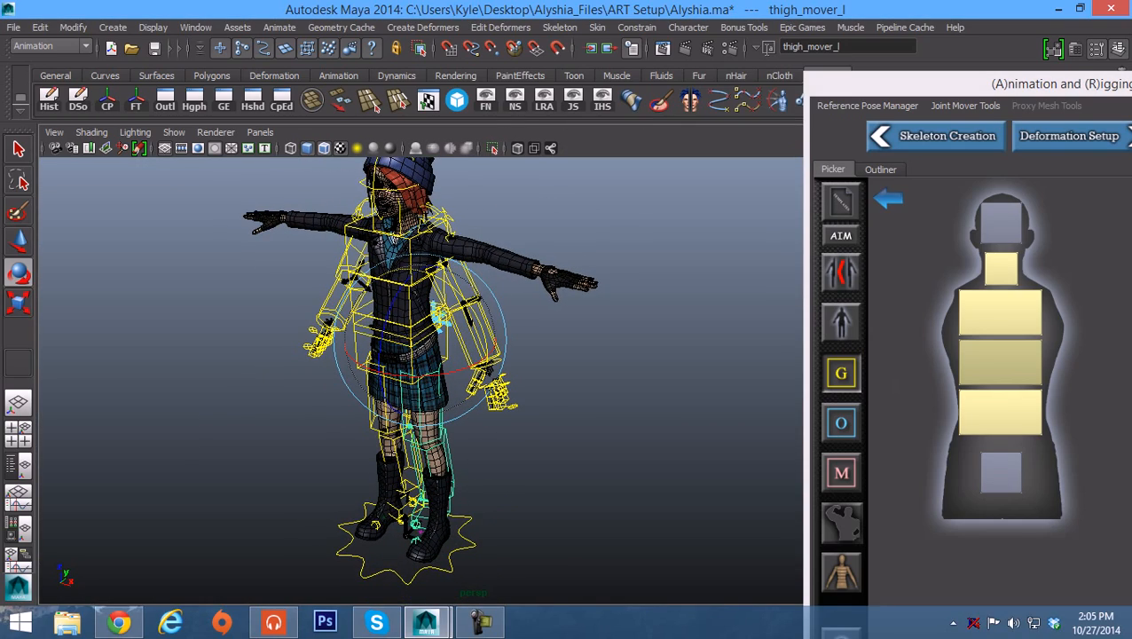
left_click_drag(923, 84, 893, 80)
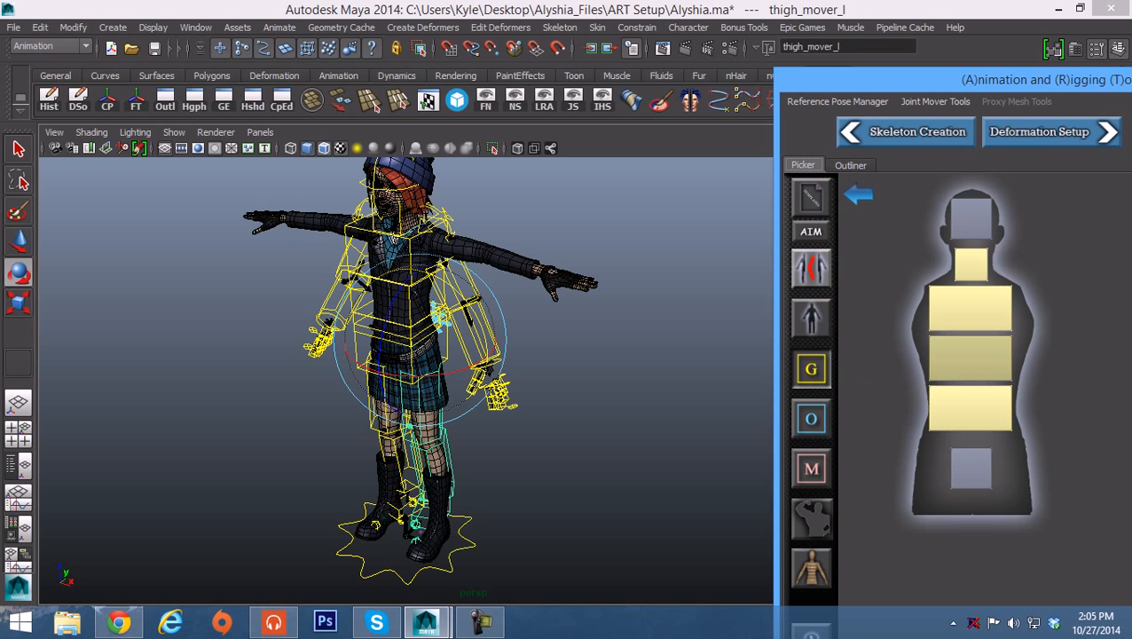
left_click(810, 268)
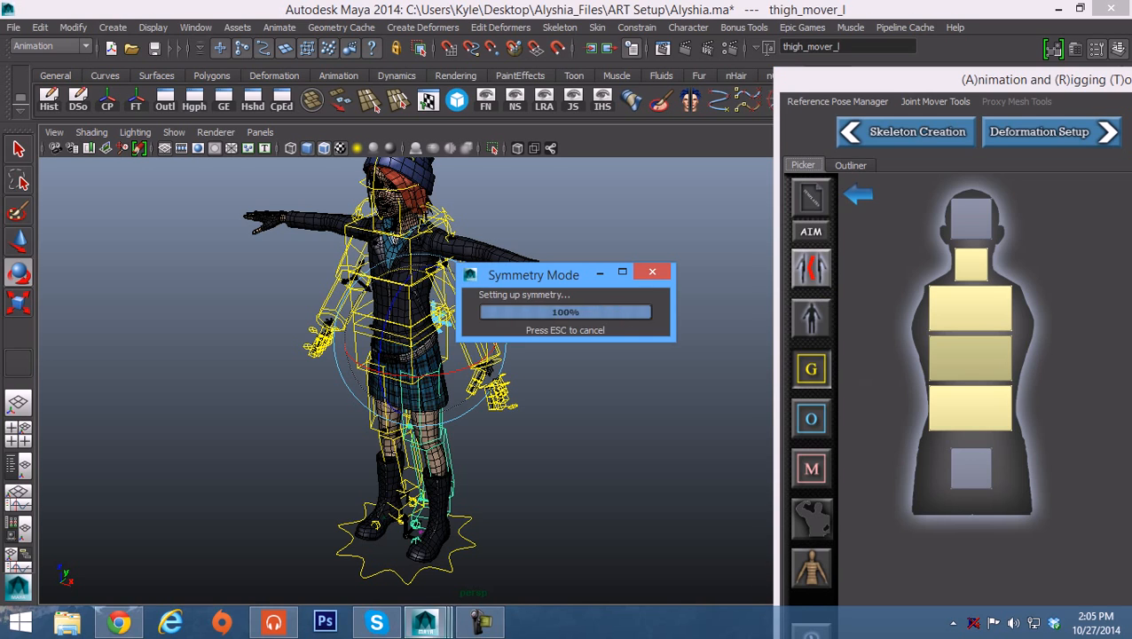
Step: Rotate the left thigh mover outward toward the character's leg in the perspective view
left_click_drag(480, 372, 532, 355, "alt")
middle_click_drag(533, 355, 543, 305, "alt")
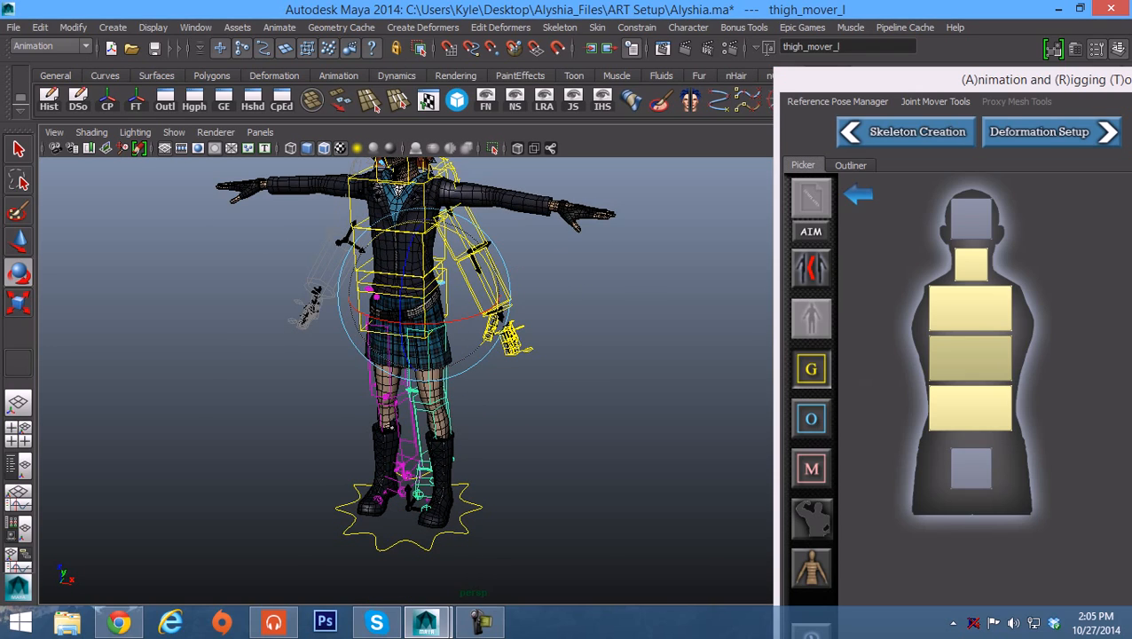
middle_click_drag(405, 472, 385, 433, "alt")
right_click_drag(385, 433, 497, 440, "alt")
middle_click_drag(292, 381, 325, 497, "alt")
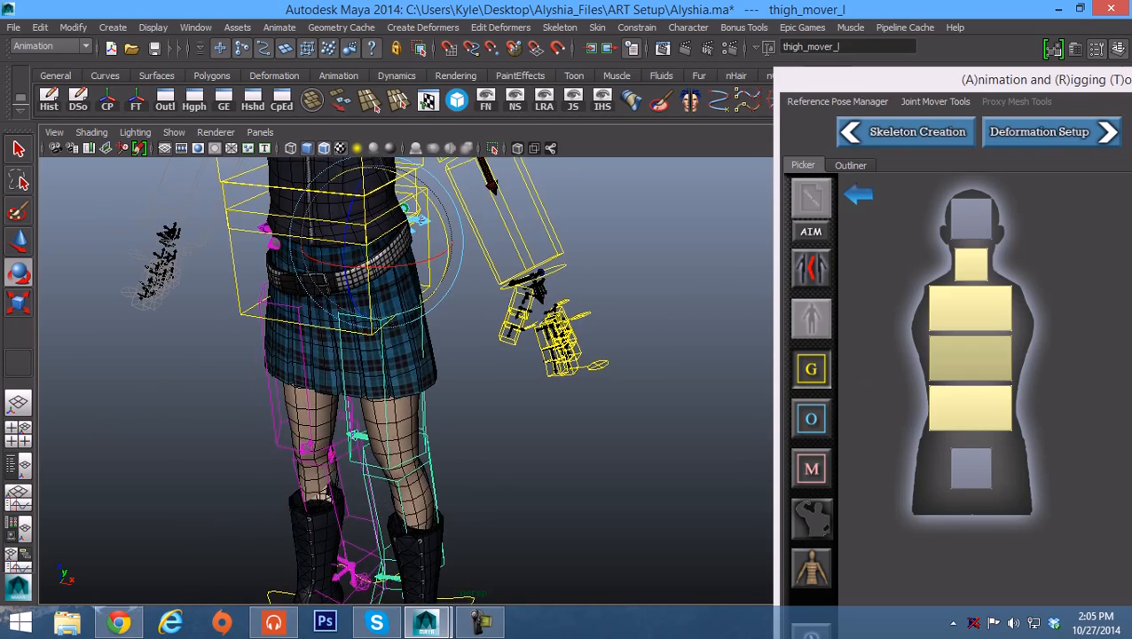
left_click_drag(447, 224, 443, 213)
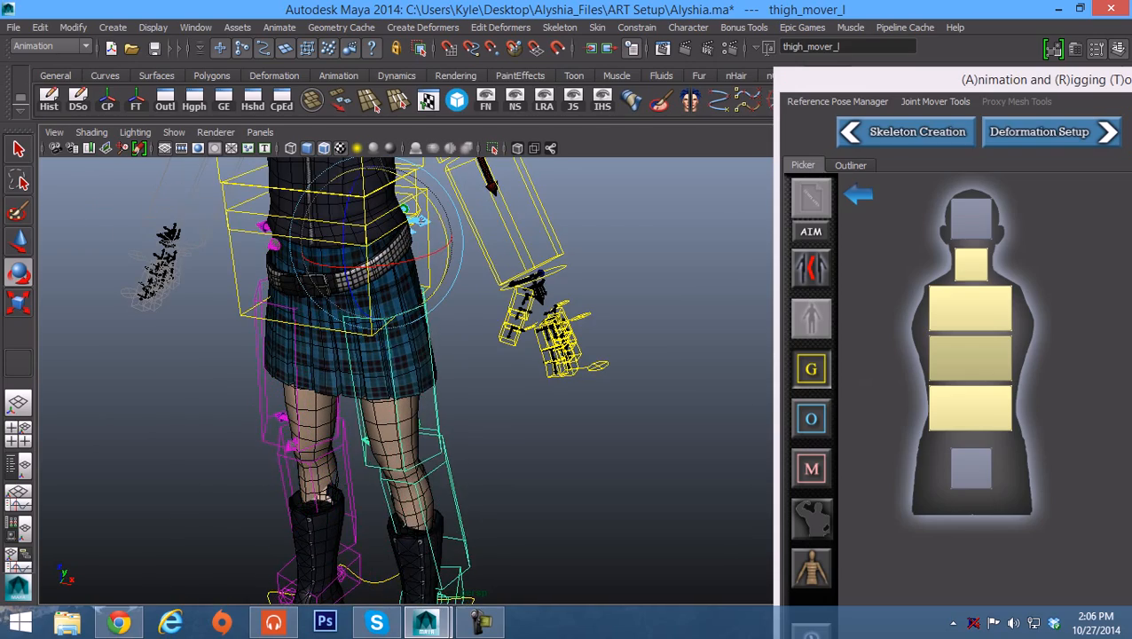
Step: Refine the left thigh mover's rotation to follow the leg and nudge it slightly inward in the front view
key("space")
key("space")
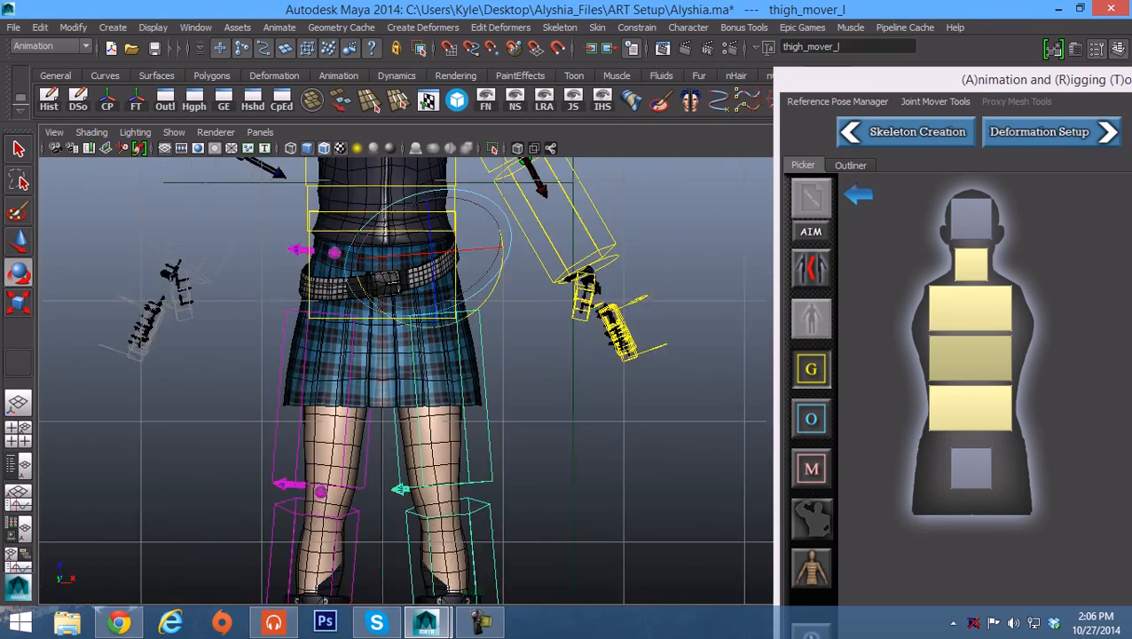
middle_click_drag(387, 282, 392, 293, "alt")
left_click_drag(499, 303, 483, 263)
key("w")
left_click_drag(428, 266, 427, 268)
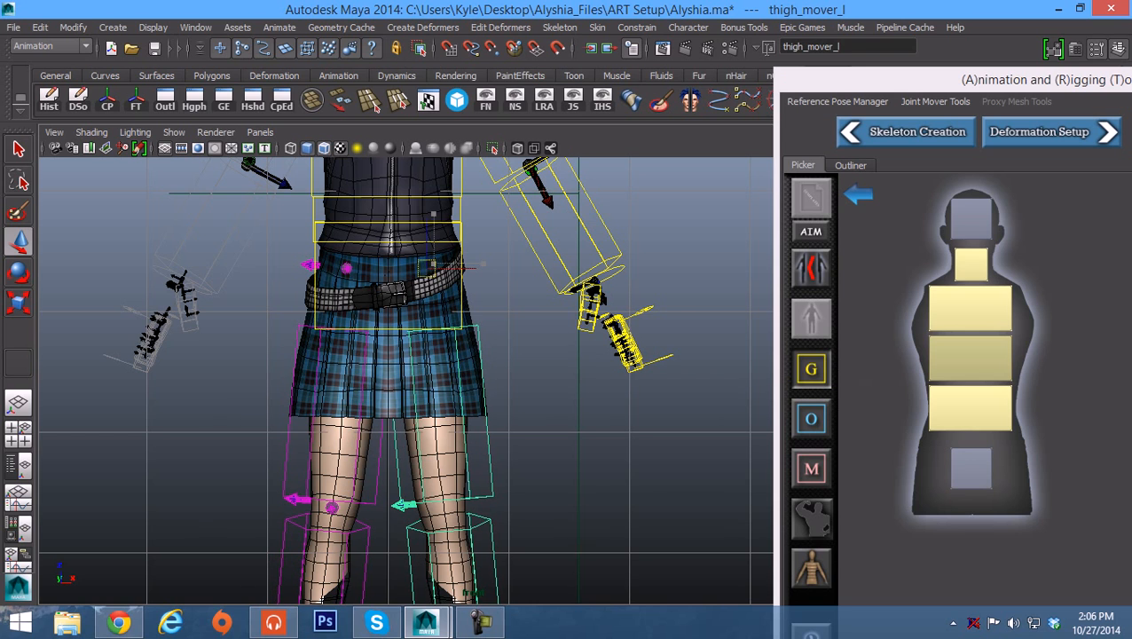
right_click(480, 621)
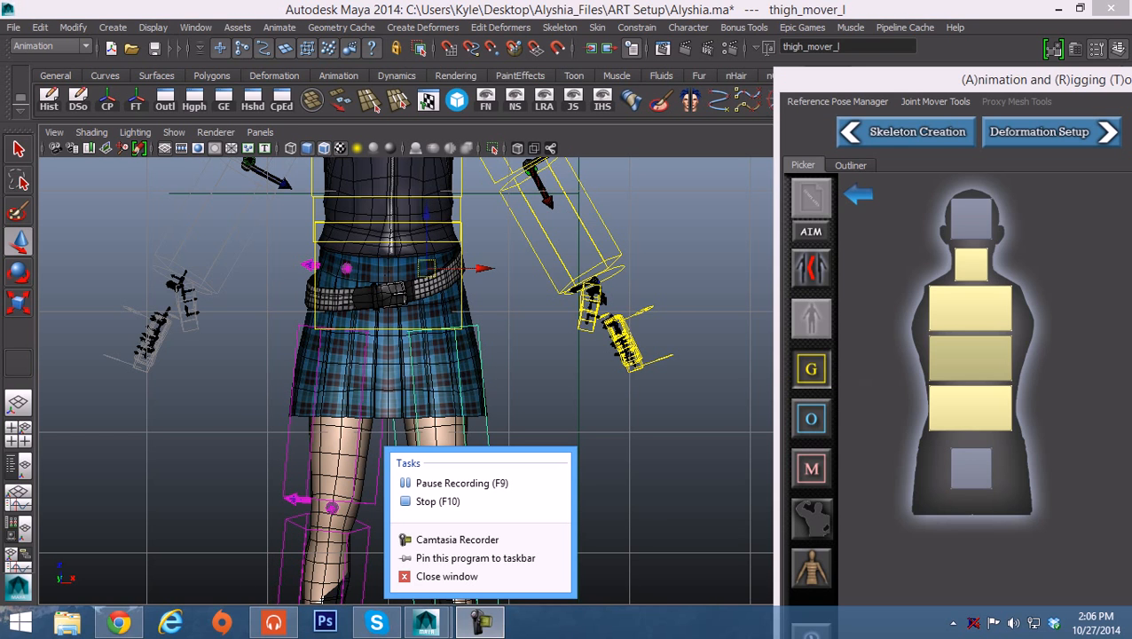
Step: Rotate the left thigh mover slightly forward in the side view to line up with the upper leg
middle_click_drag(511, 509, 498, 424, "alt")
key("space")
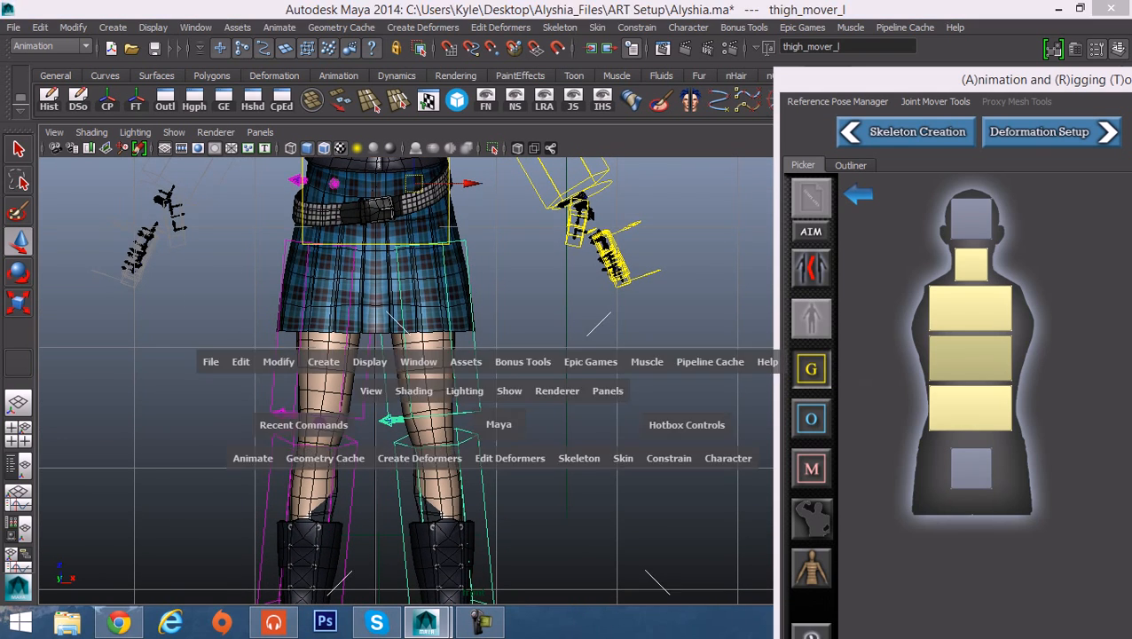
key("space")
middle_click_drag(533, 461, 563, 231, "alt")
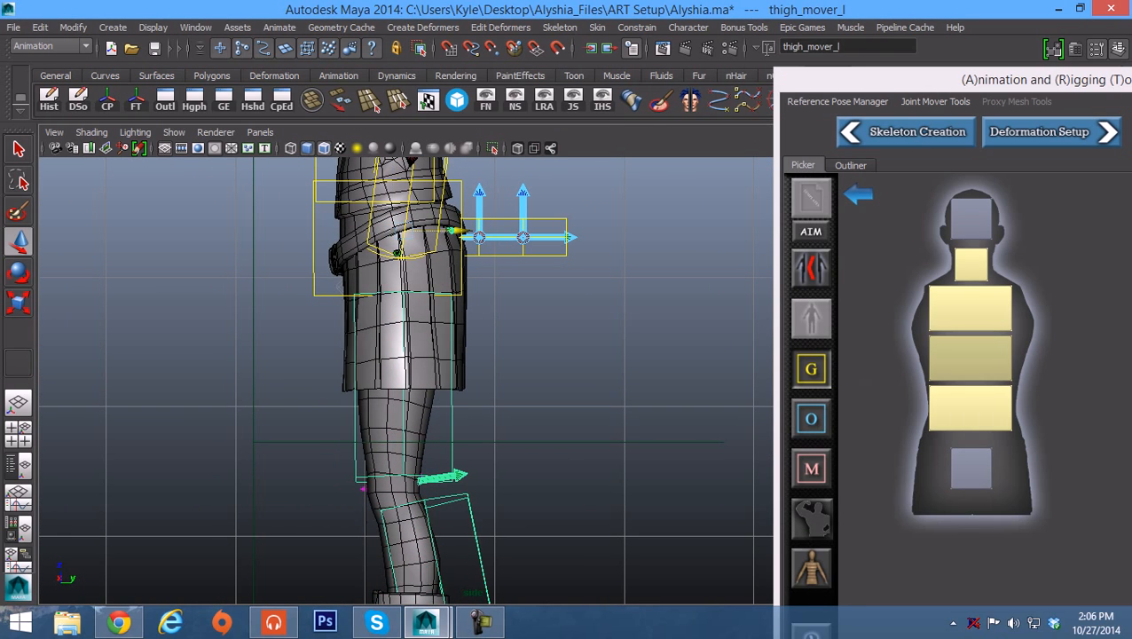
key("e")
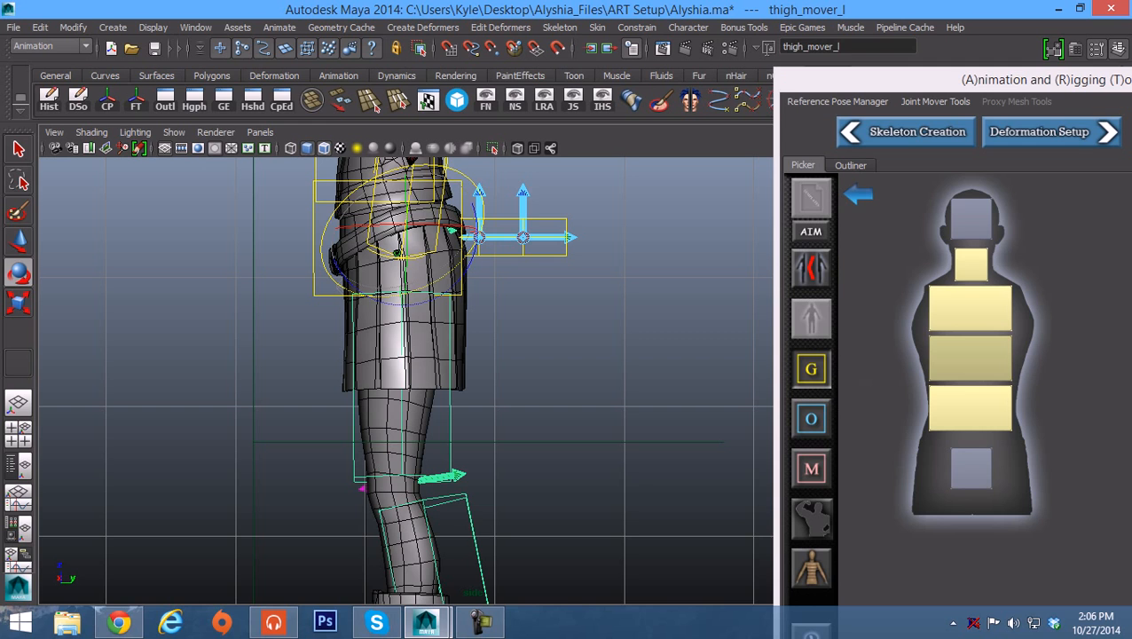
left_click_drag(465, 271, 462, 276)
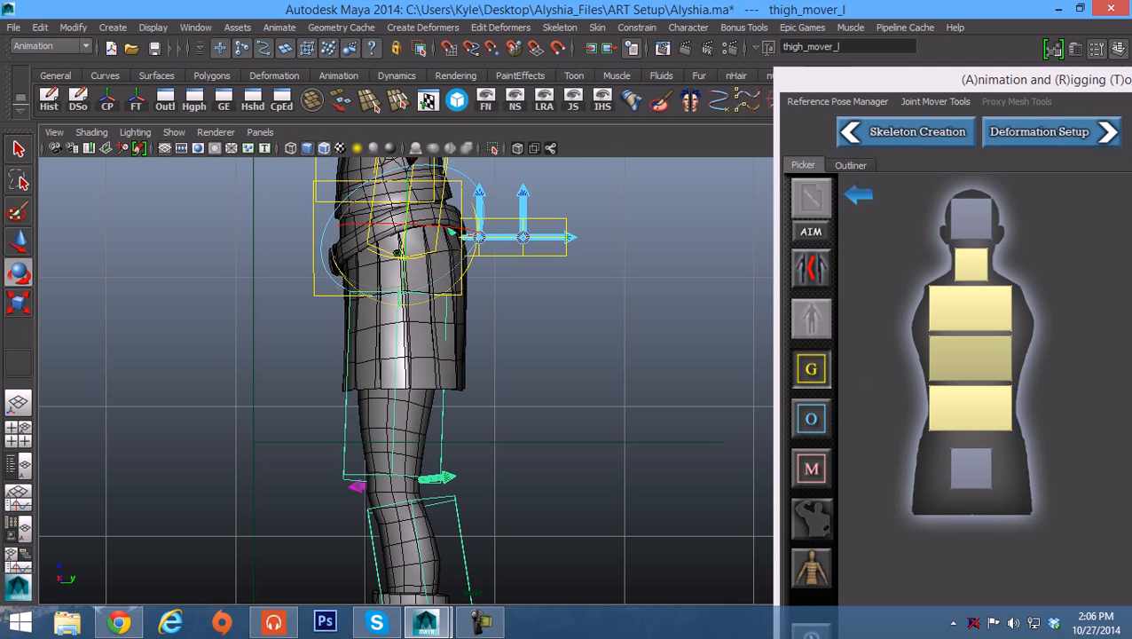
Step: Move the left calf mover to the knee and rotate it to follow the lower leg in the side view
middle_click_drag(532, 426, 546, 232, "alt")
left_click(451, 284)
key("w")
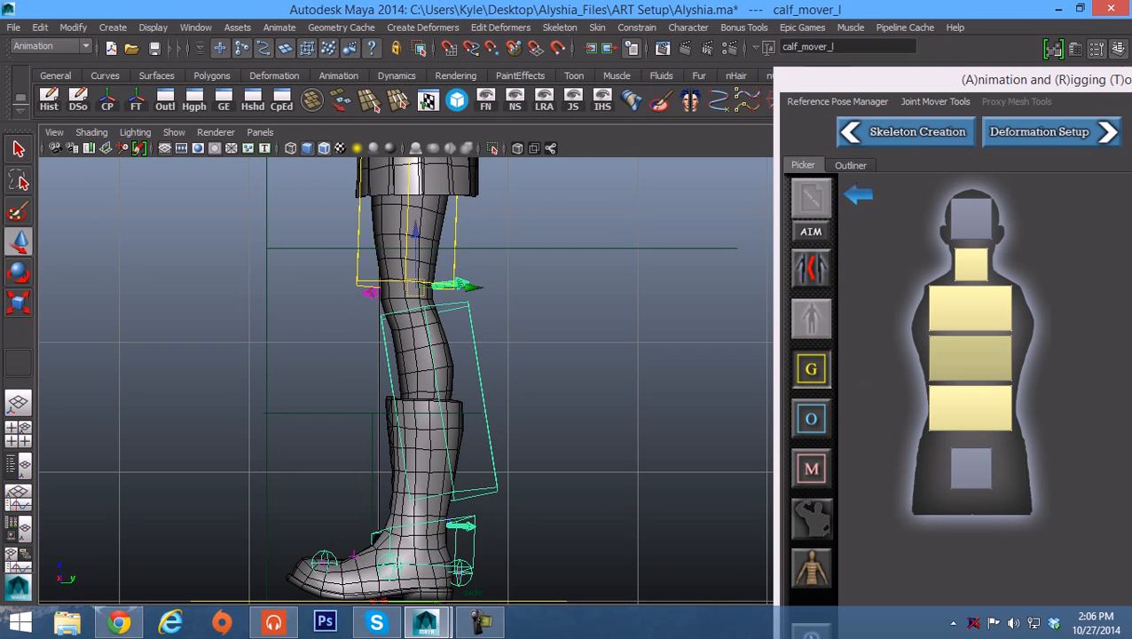
mouse_move(416, 288)
left_mouse_down()
mouse_move(402, 284)
mouse_move(405, 295)
left_mouse_up()
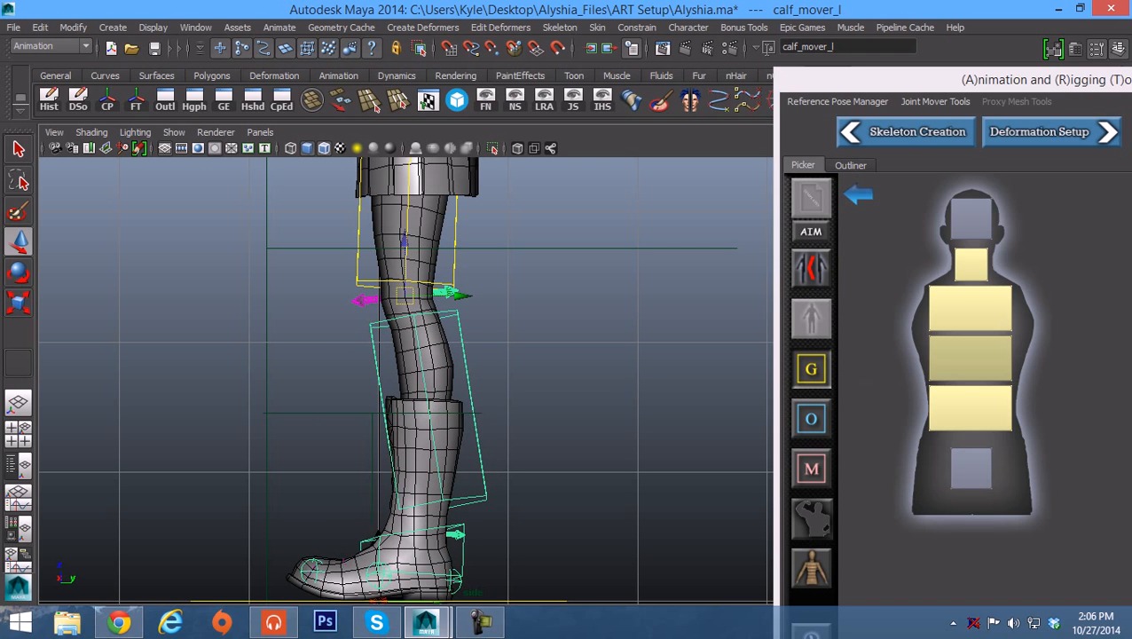
middle_click_drag(405, 296, 413, 287, "alt")
key("e")
left_click_drag(482, 263, 487, 277)
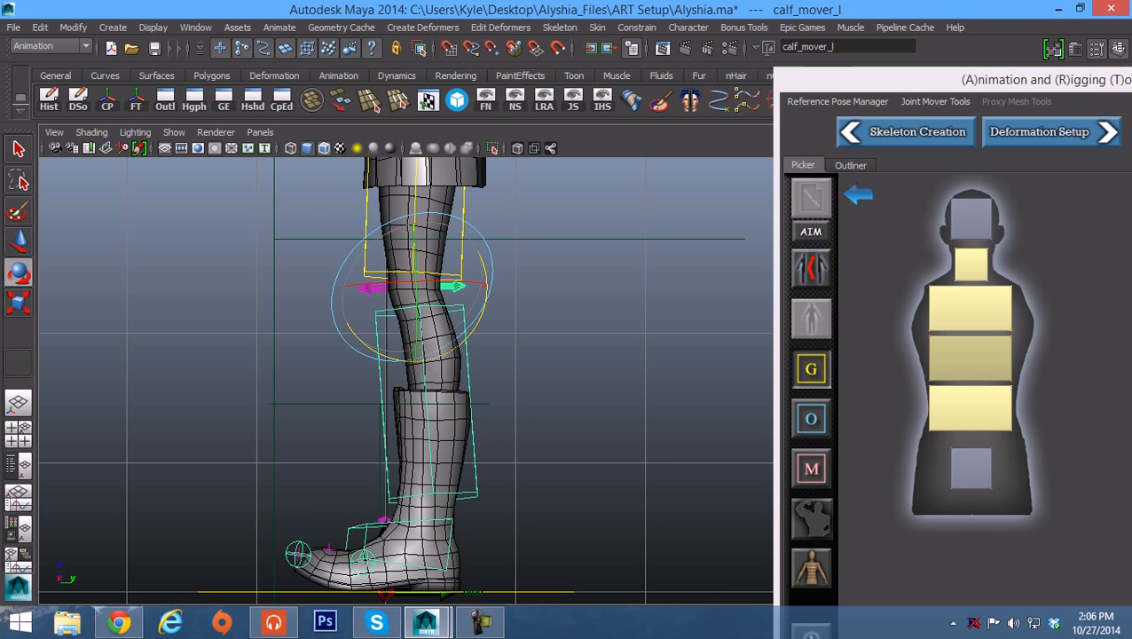
key("space")
key("space")
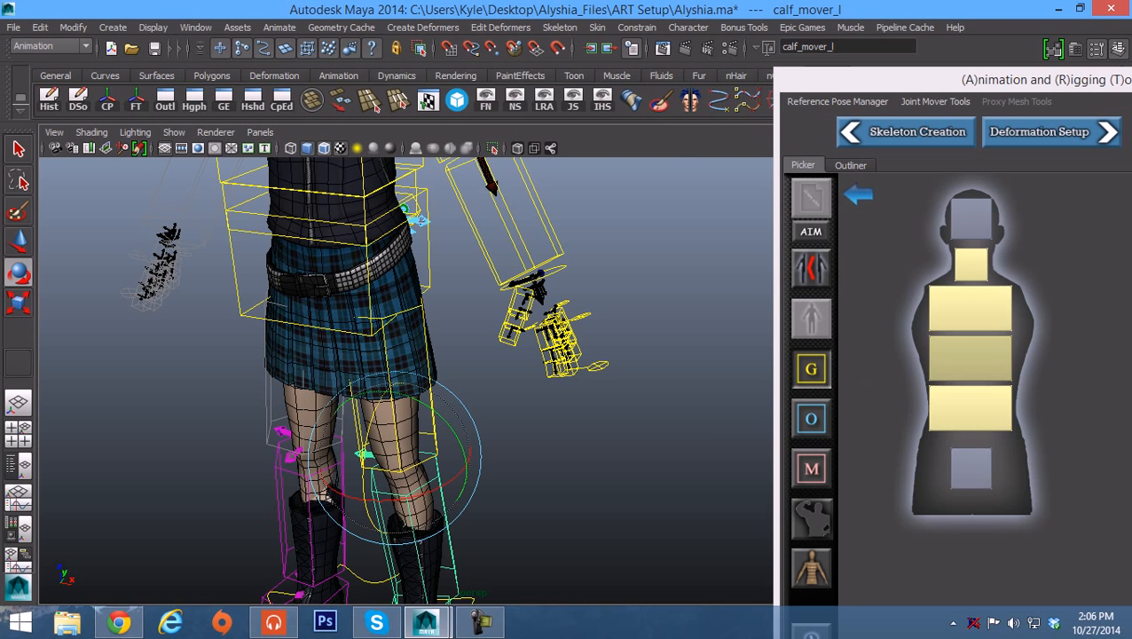
Step: Show the character as X-ray in the perspective view and examine the left calf mover's fit from the knee to the boot
key("alt+x")
middle_click_drag(399, 458, 422, 321, "alt")
right_click_drag(422, 321, 497, 321, "alt")
left_click_drag(399, 338, 426, 350, "alt")
middle_click_drag(441, 462, 453, 532, "alt")
right_click_drag(453, 533, 488, 541, "alt")
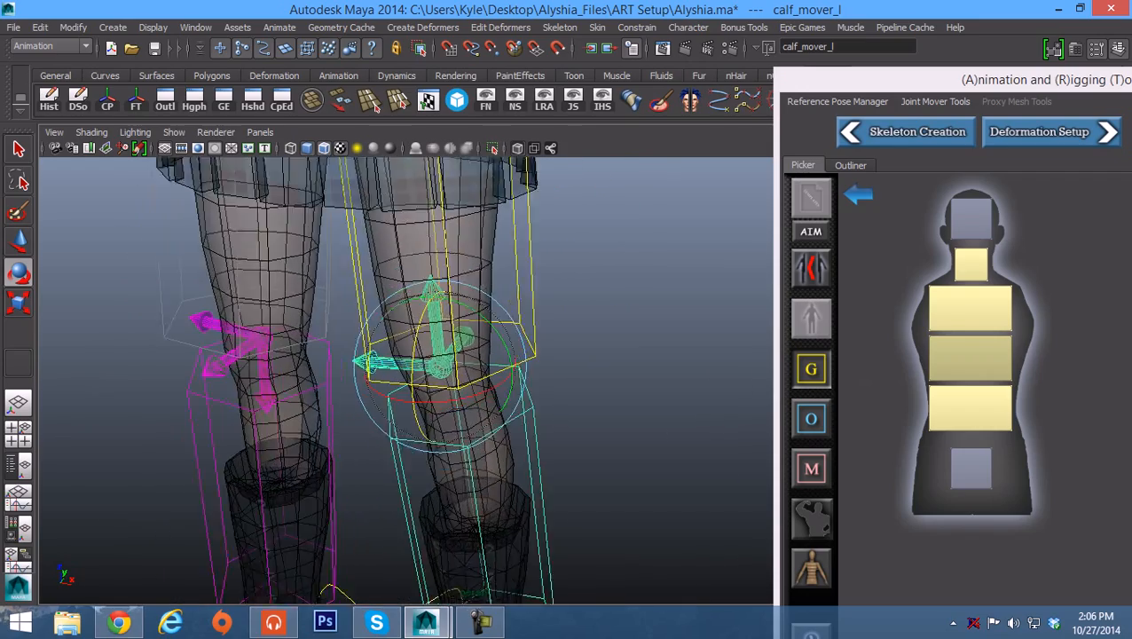
left_click_drag(488, 541, 515, 558, "alt")
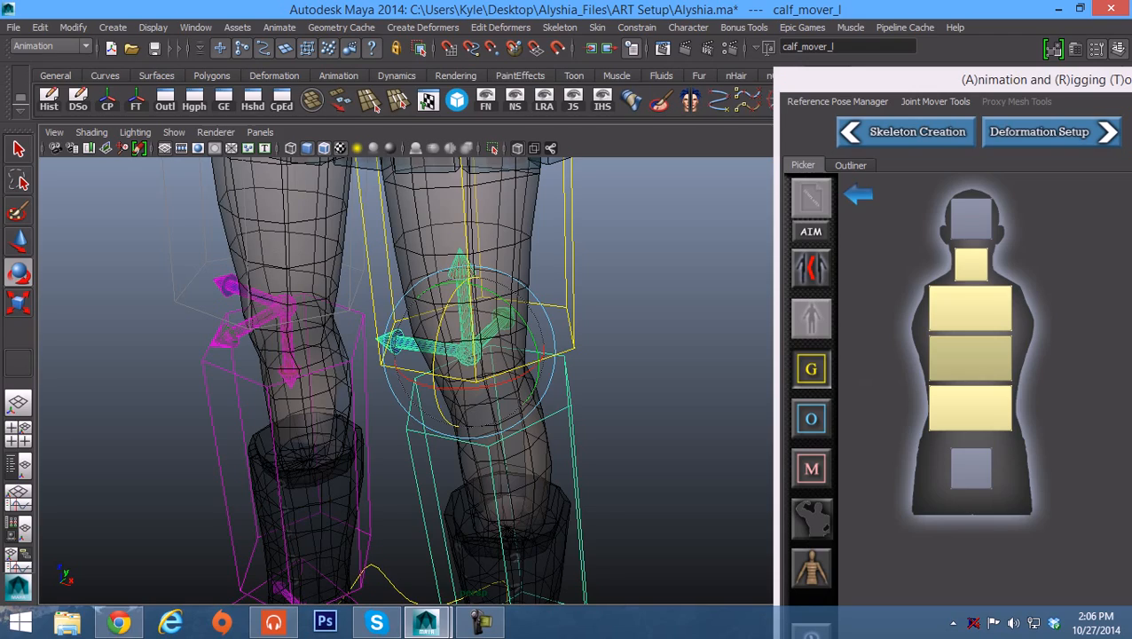
middle_click_drag(515, 557, 492, 529, "alt")
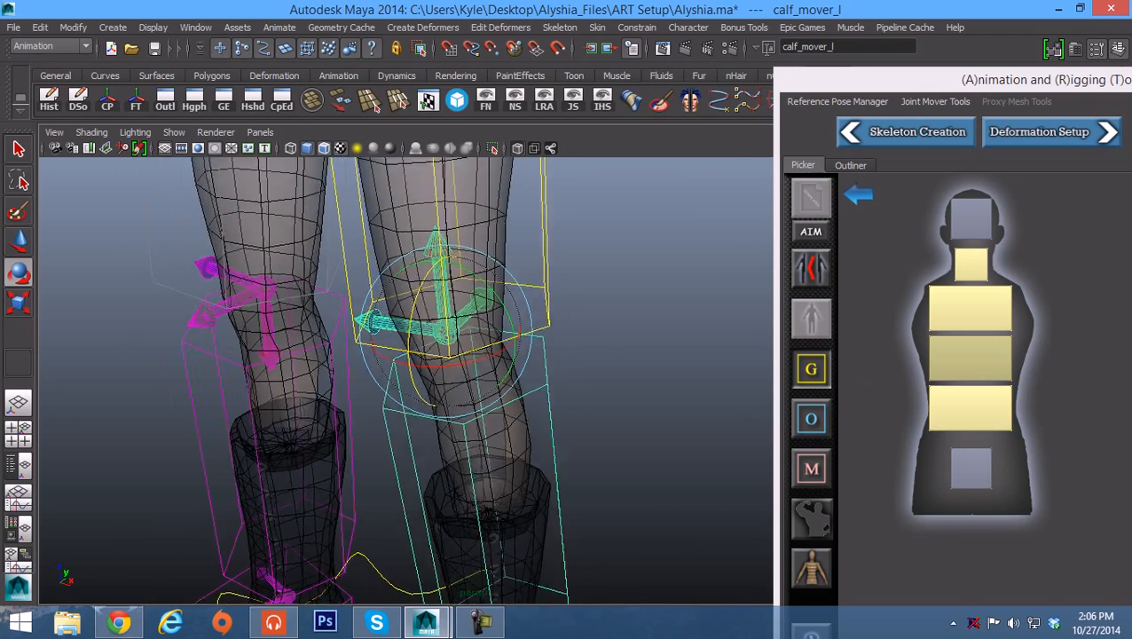
right_click_drag(491, 529, 413, 519, "alt")
left_click_drag(412, 519, 457, 519, "alt")
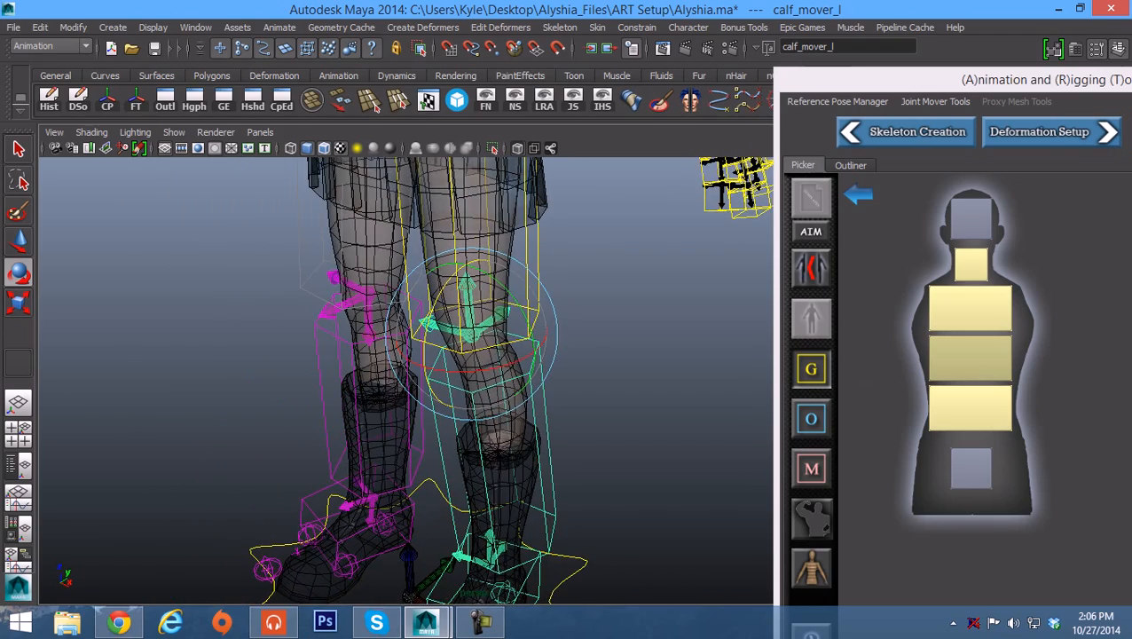
middle_click_drag(457, 519, 404, 399, "alt")
key("space")
key("space")
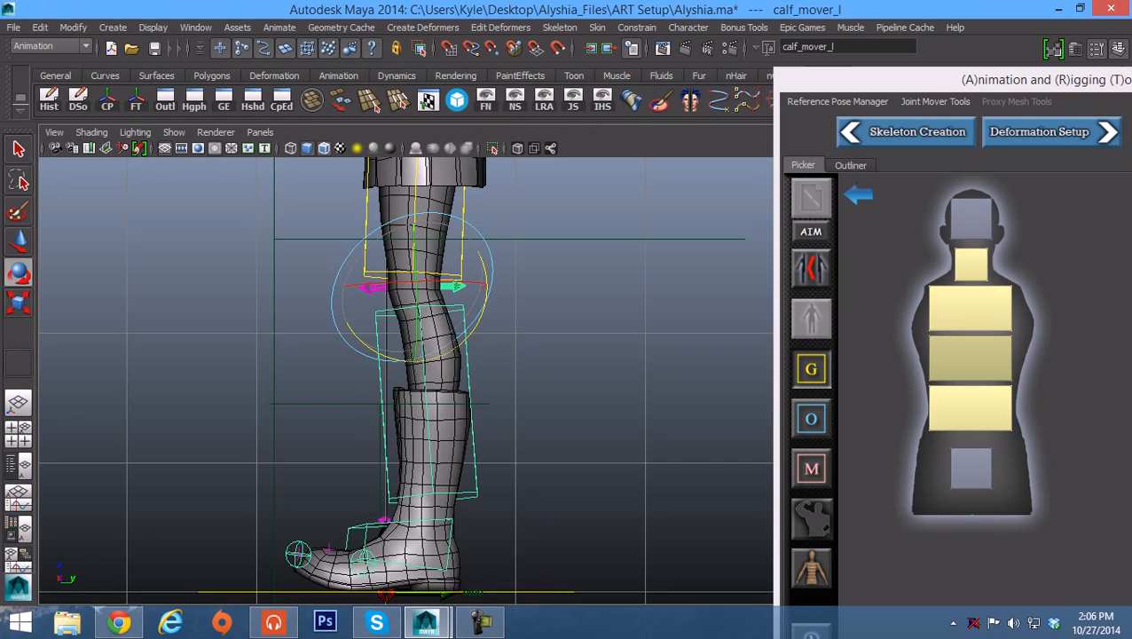
Step: Turn on X-ray display in the side view and select the left foot mover at the ankle
middle_click_drag(568, 497, 557, 372, "alt")
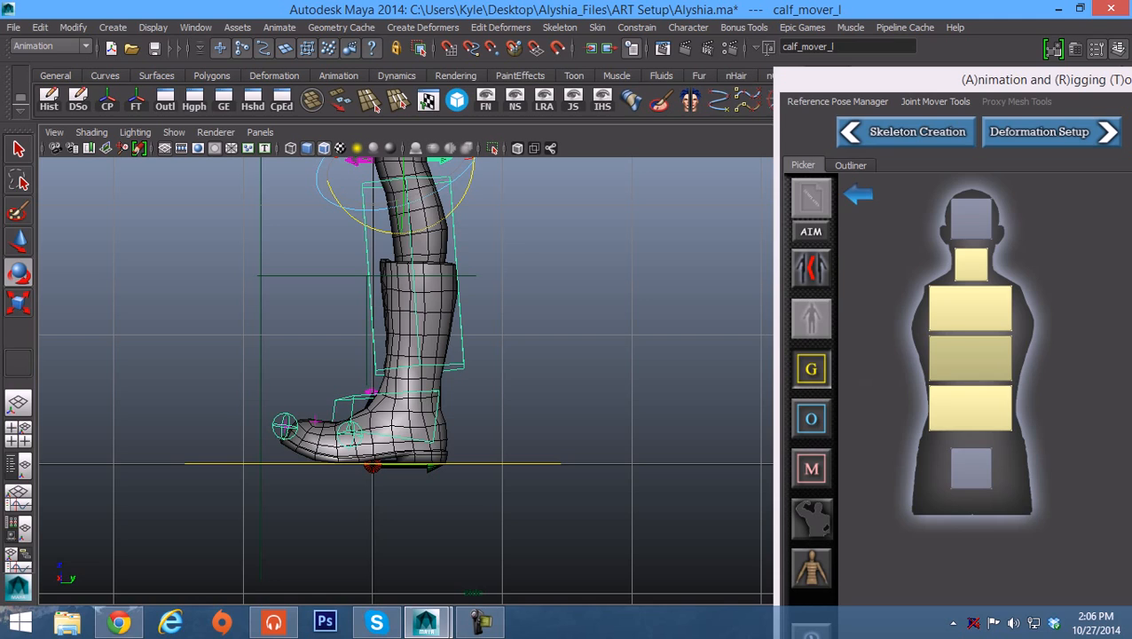
left_click(517, 148)
middle_click_drag(473, 376, 489, 389, "alt")
right_click_drag(489, 388, 568, 388, "alt")
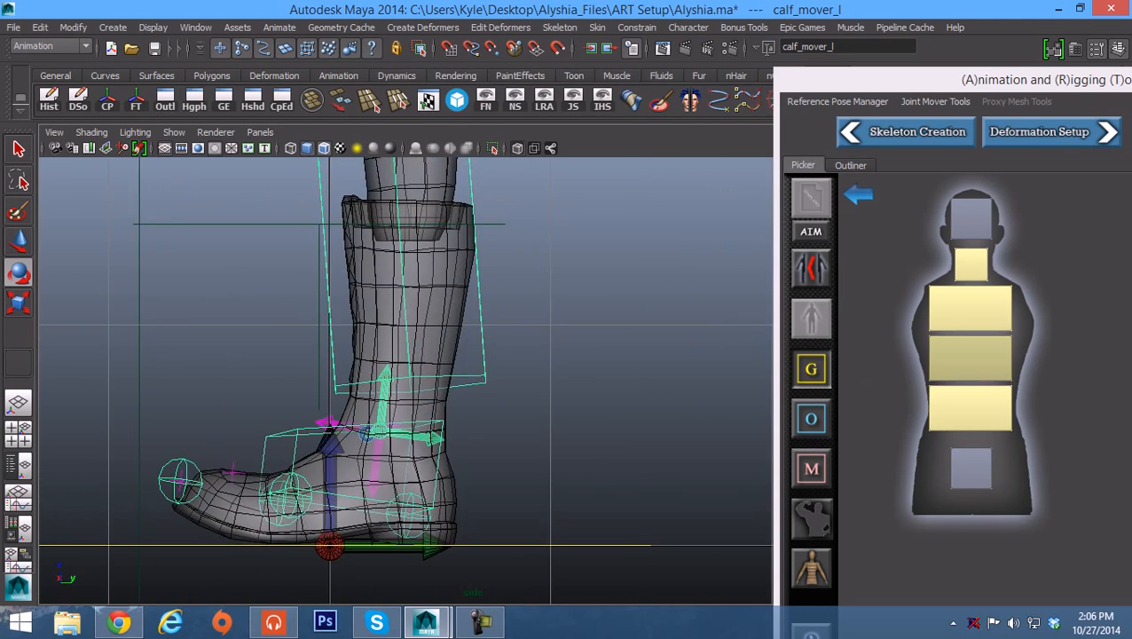
middle_click_drag(444, 373, 471, 393, "alt")
right_click_drag(472, 393, 439, 393, "alt")
middle_click_drag(439, 393, 448, 358, "alt")
right_click_drag(448, 358, 506, 357, "alt")
middle_click_drag(506, 358, 521, 329, "alt")
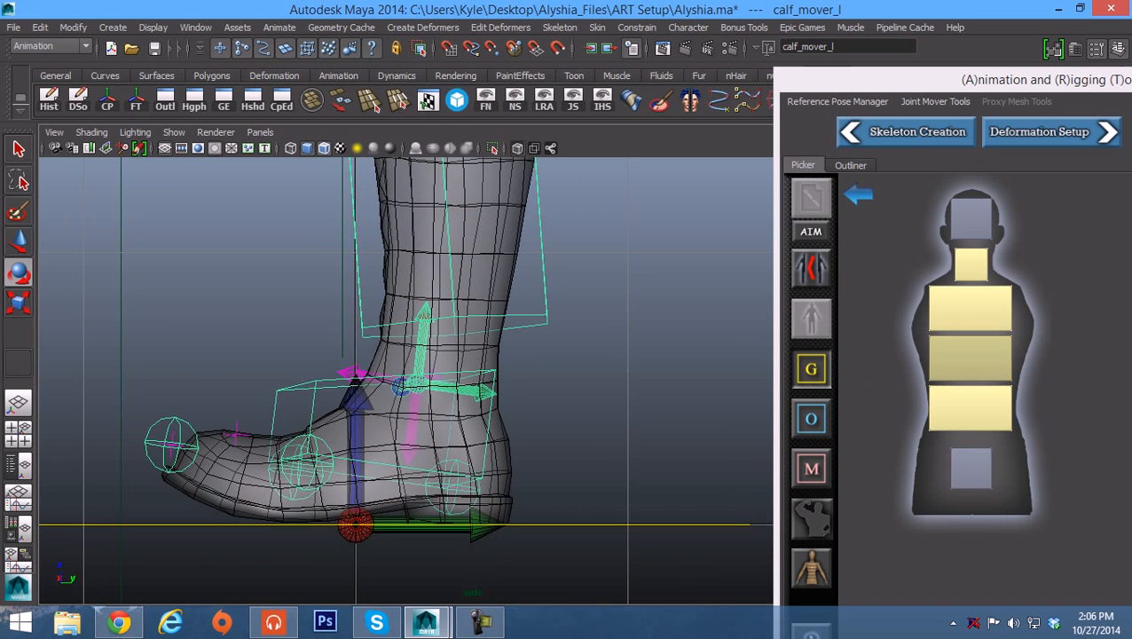
right_click_drag(521, 329, 532, 329, "alt")
left_click(482, 391)
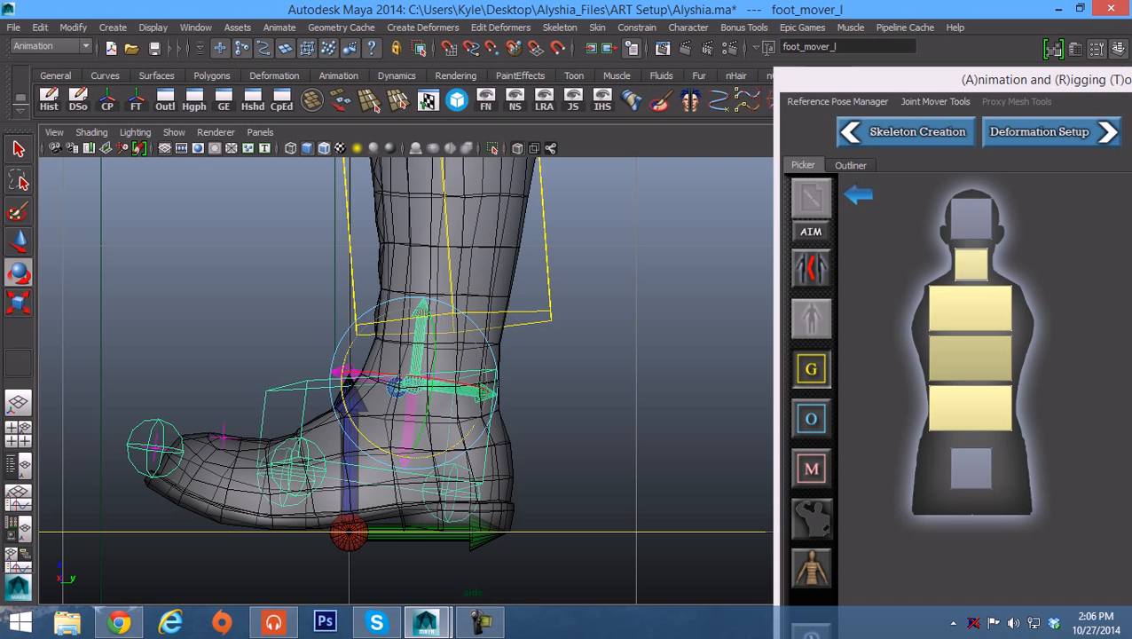
middle_click_drag(482, 391, 495, 410, "alt")
right_click_drag(495, 410, 484, 410, "alt")
middle_click_drag(484, 410, 499, 524, "alt")
right_click_drag(499, 524, 467, 523, "alt")
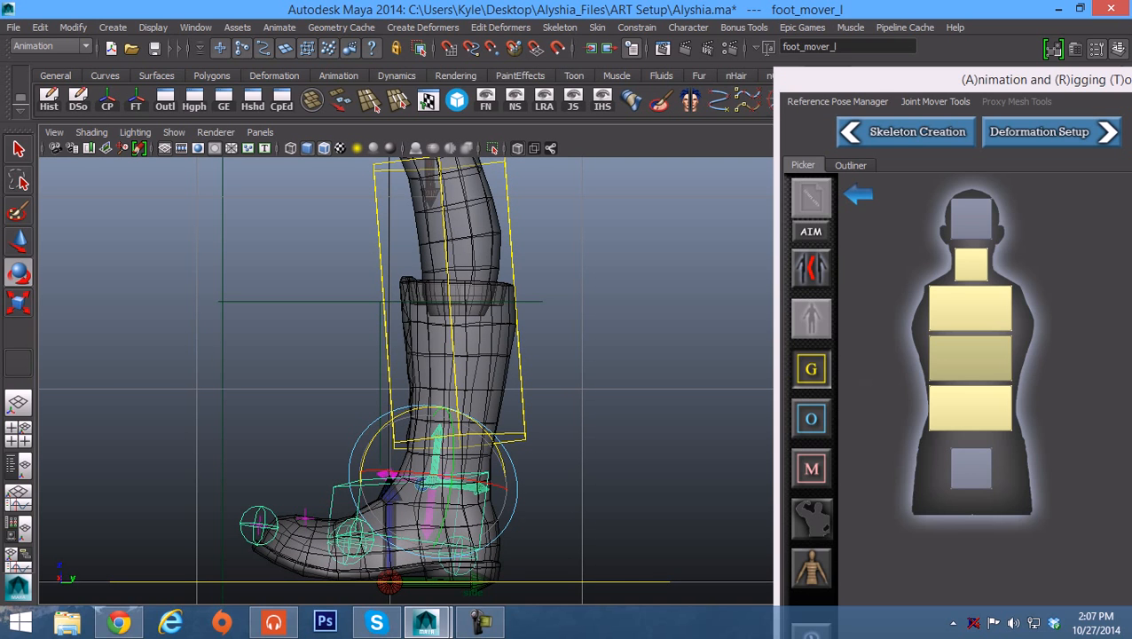
Step: Return the picker to the full body and try selecting the left calf, thigh and lower arm movers, ending on the left foot mover
key("space")
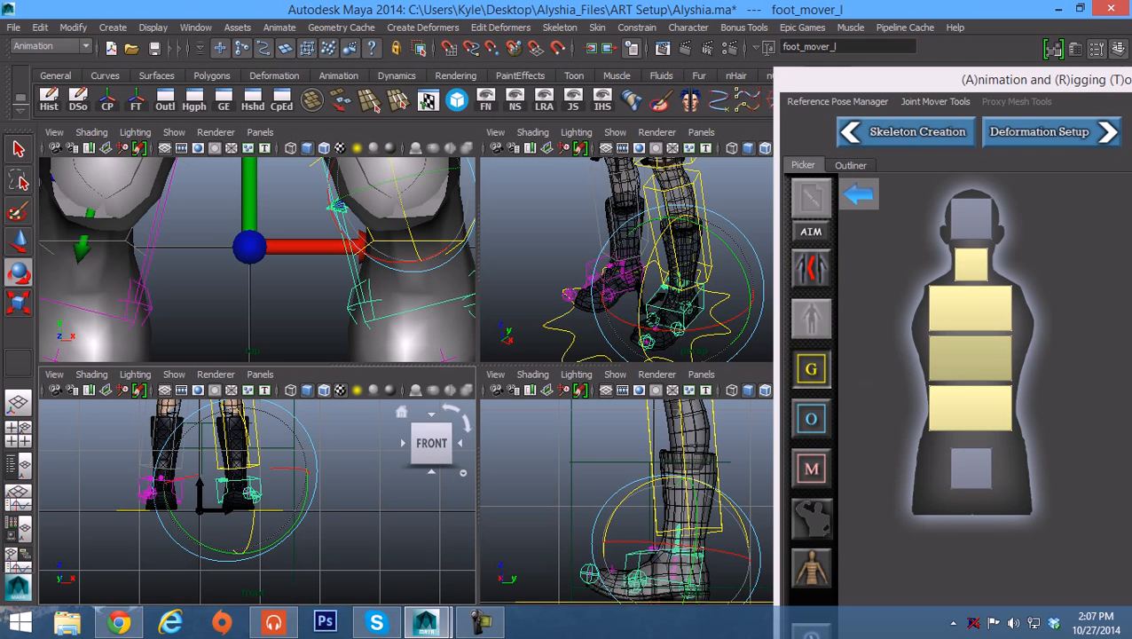
left_click(859, 194)
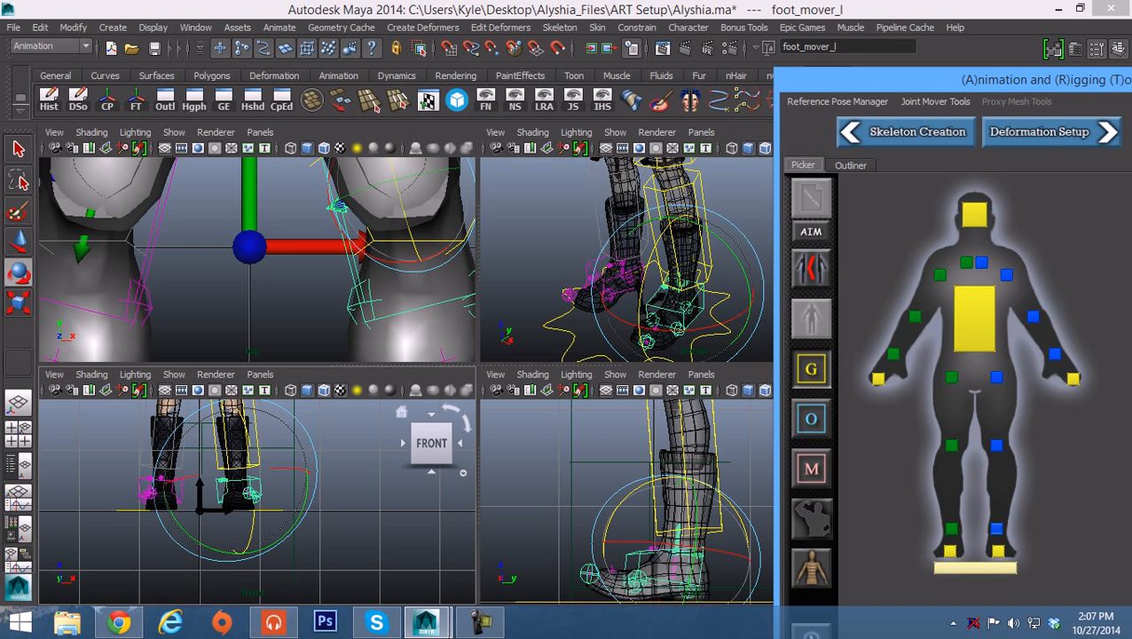
left_click(996, 445)
middle_click_drag(675, 195, 641, 288, "alt")
right_click_drag(710, 284, 630, 208, "alt")
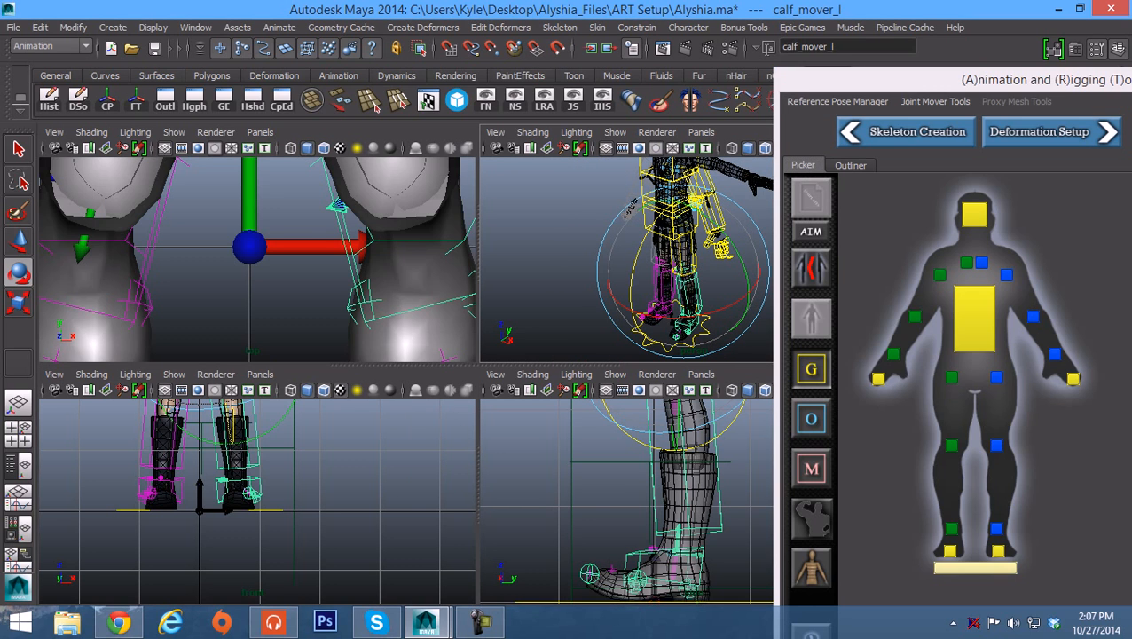
left_click(997, 377)
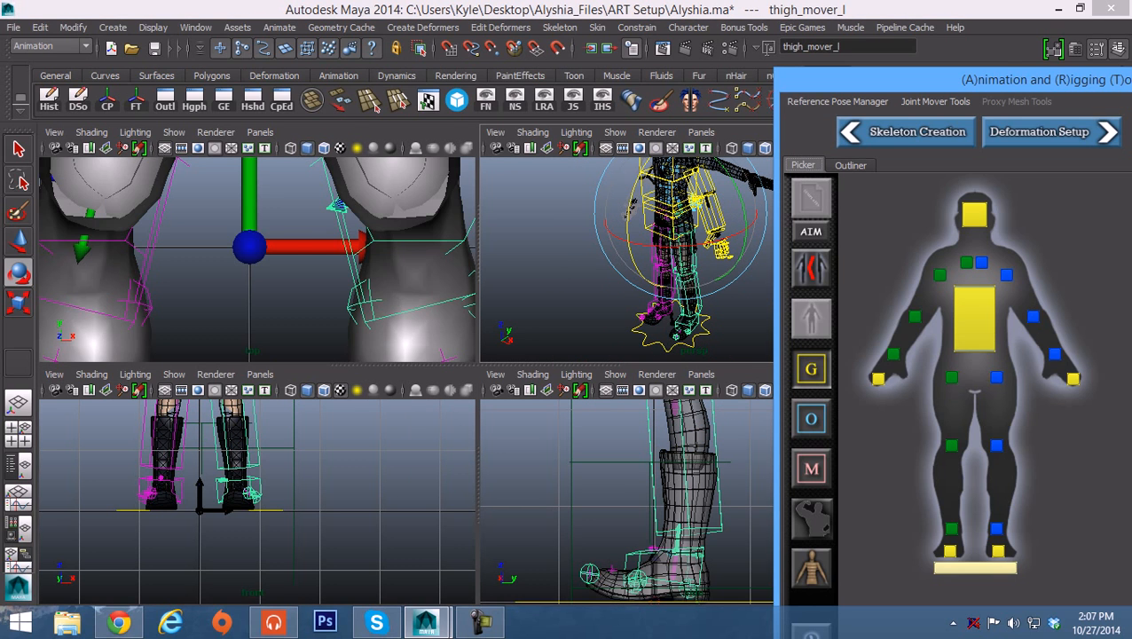
left_click(1033, 316)
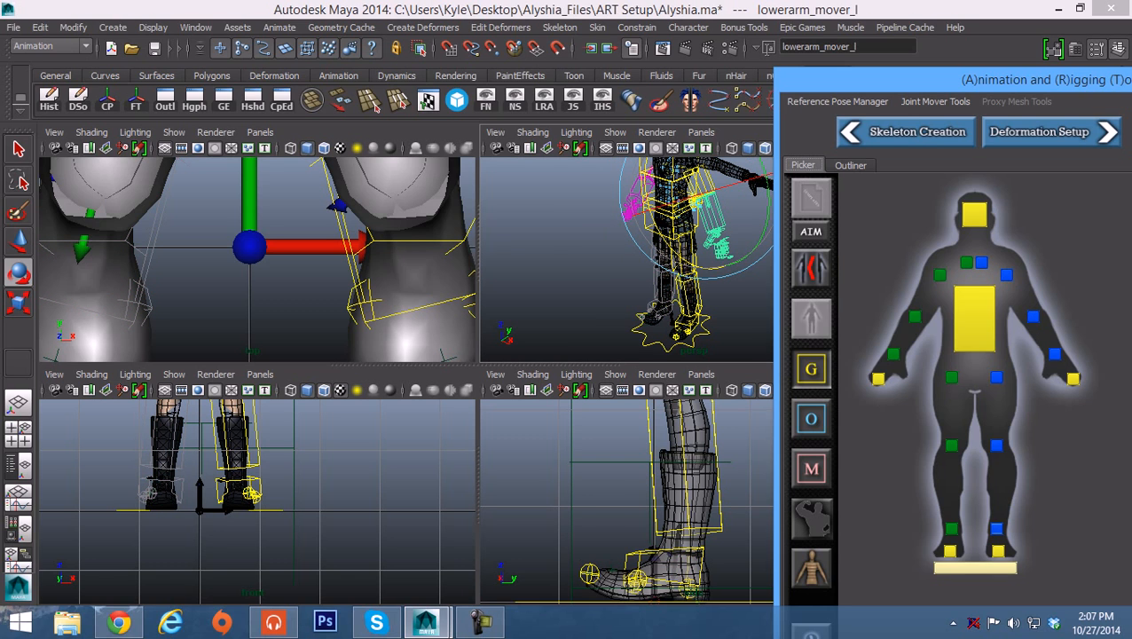
left_click(997, 528)
key("f")
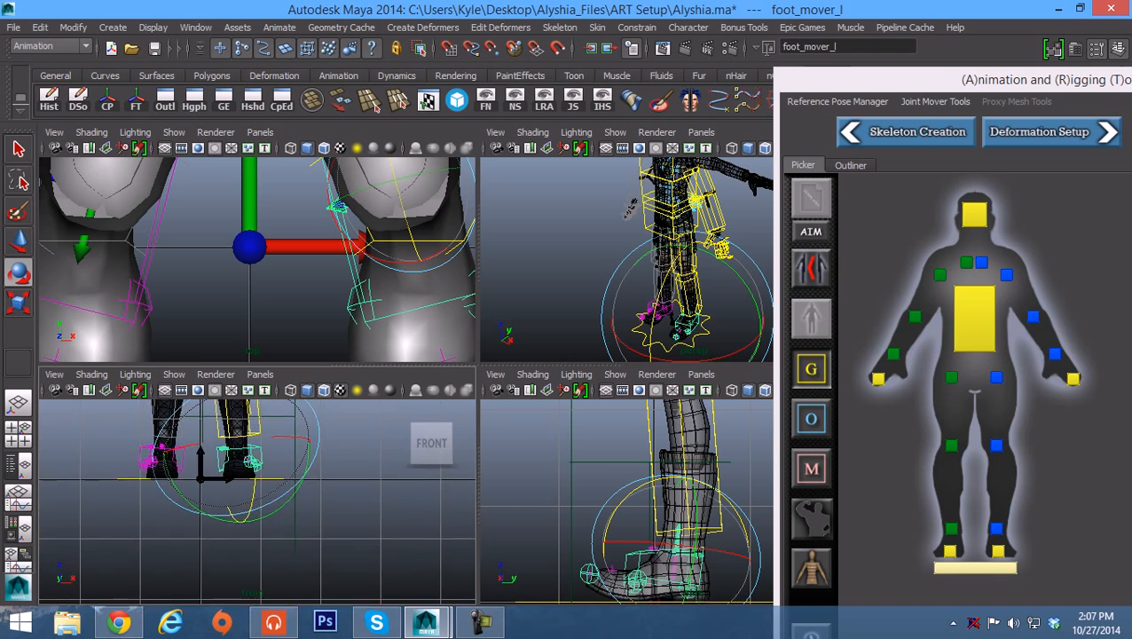
Step: Move the left foot mover slightly down and outward in the front view to line up with the ankle
key("space")
middle_click_drag(452, 355, 462, 418, "alt")
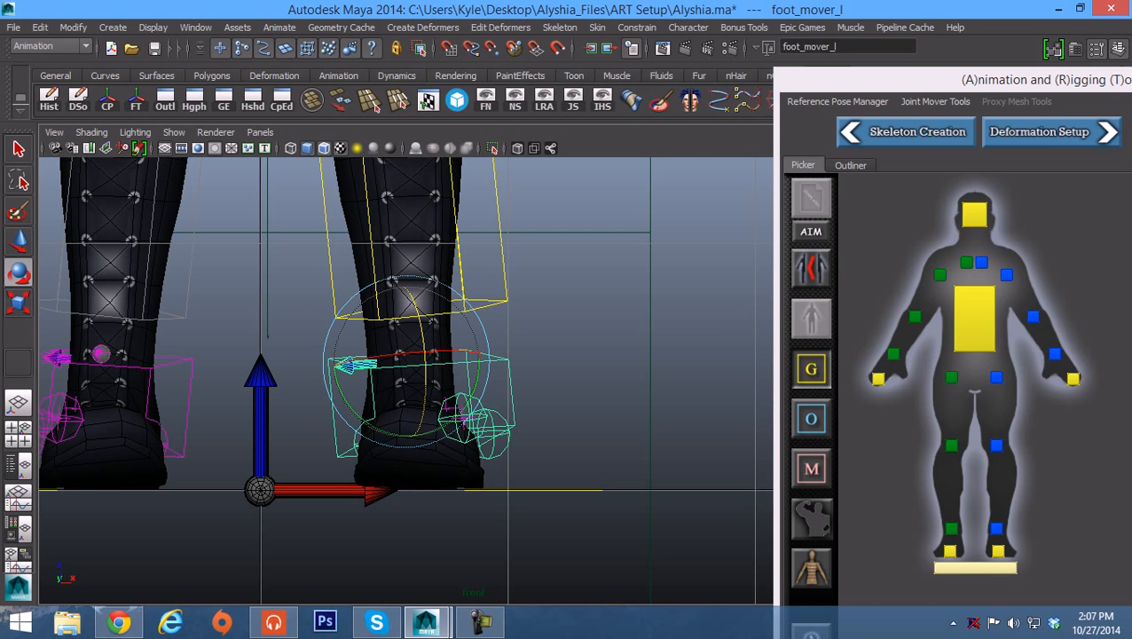
key("w")
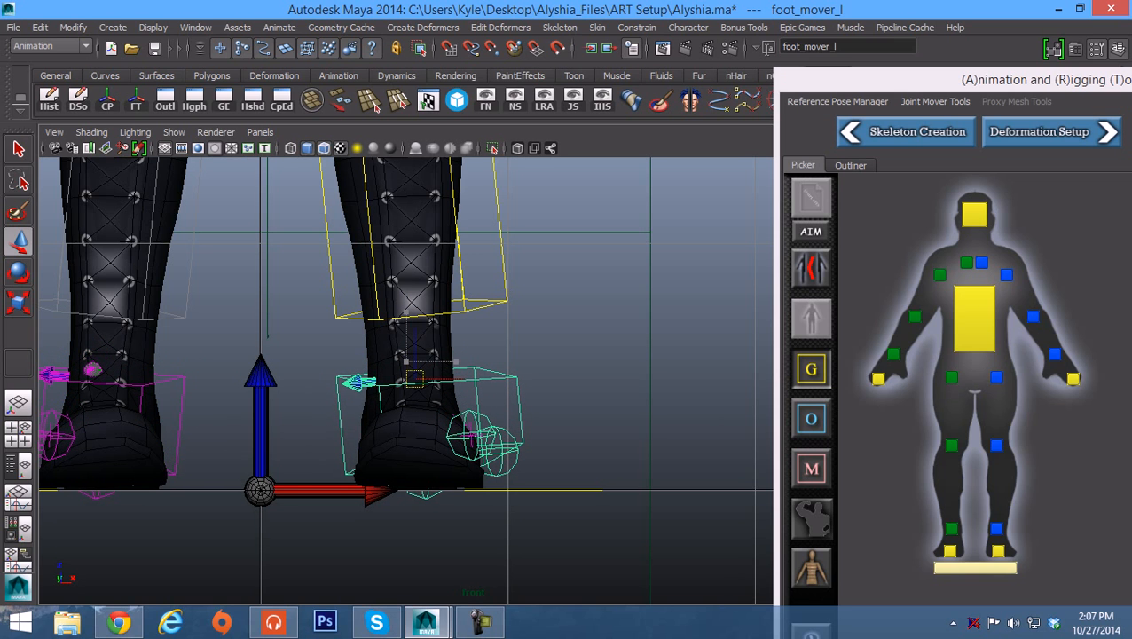
Step: Rotate the left foot mover in the side view so that its base lies level with the ground
key("space")
key("space")
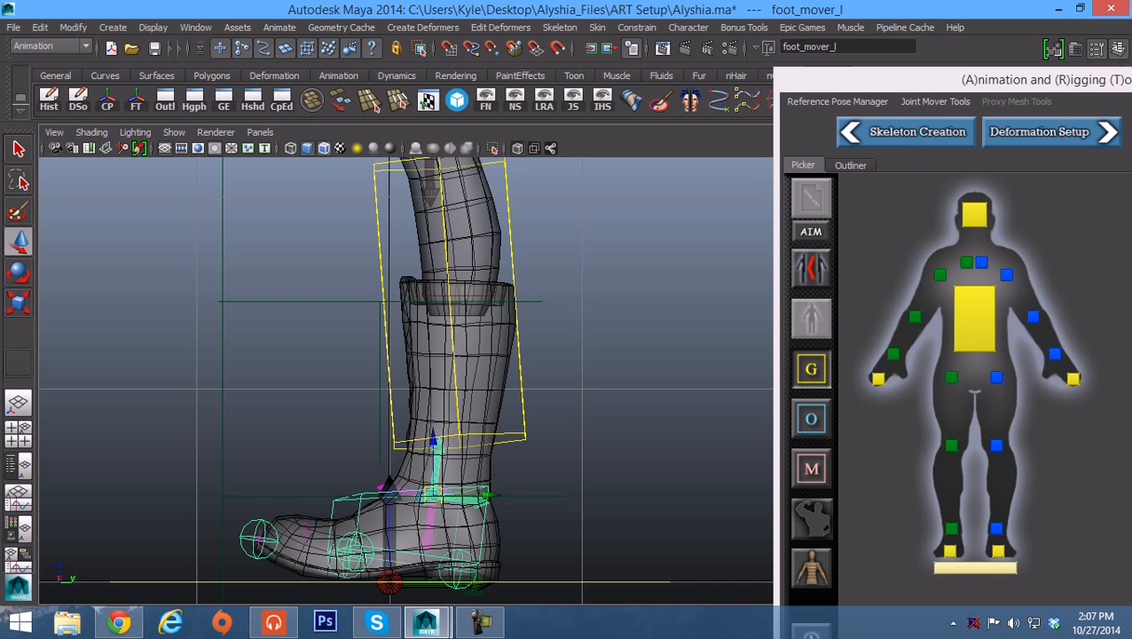
middle_click_drag(406, 382, 406, 315, "alt")
right_click_drag(405, 315, 533, 315, "alt")
key("e")
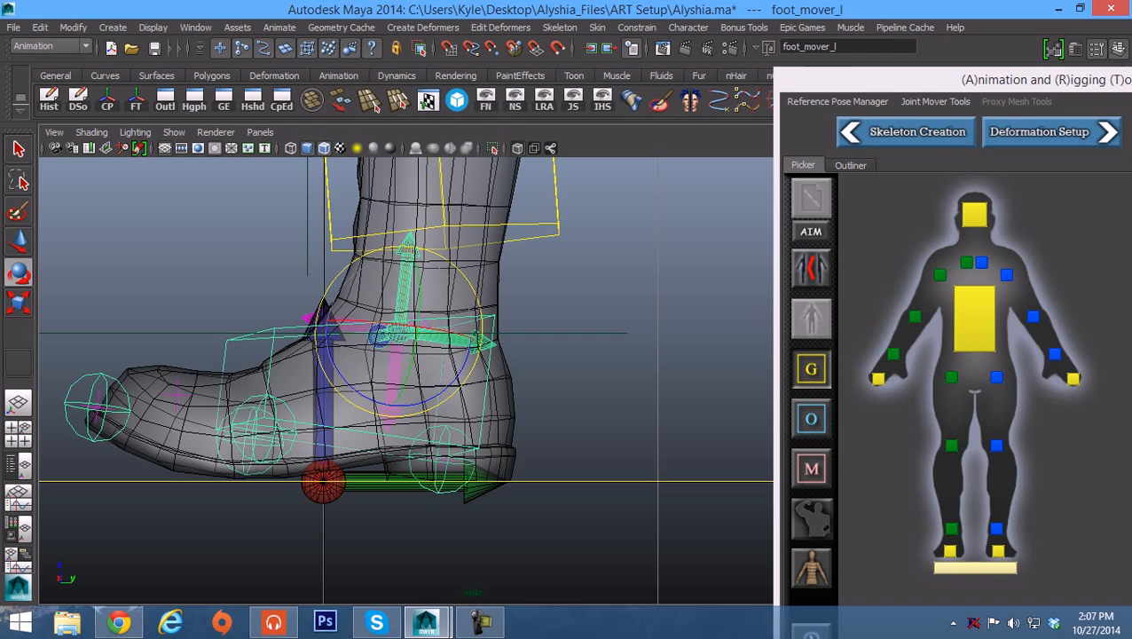
left_click_drag(465, 356, 416, 358)
Step: Examine the left foot mover and its pivots around the boot in the perspective view
key("space")
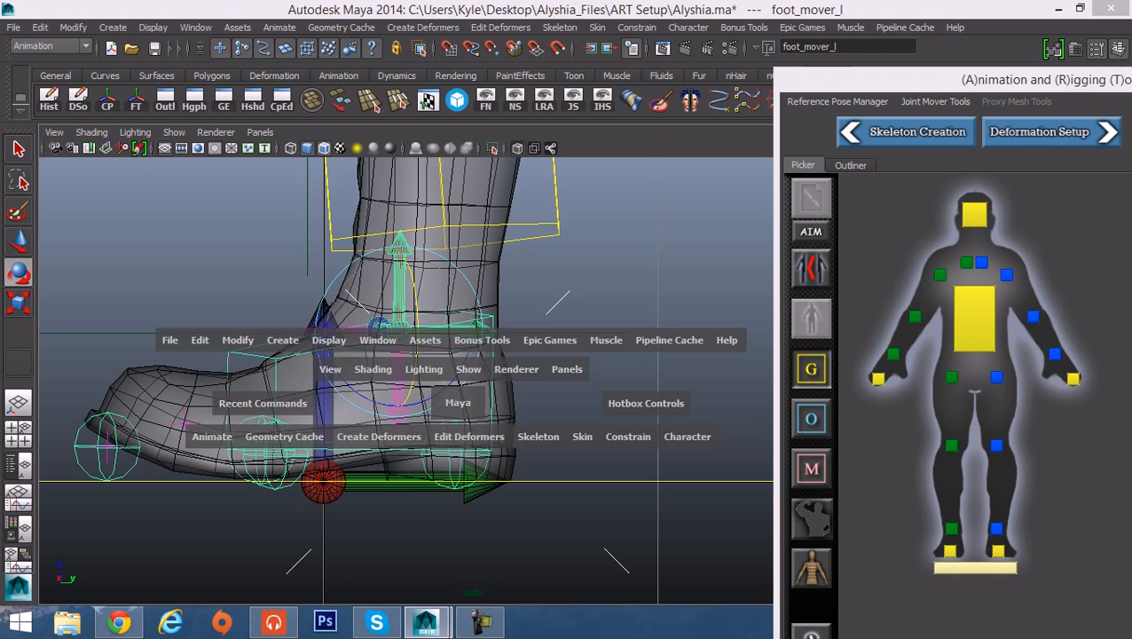
key("space")
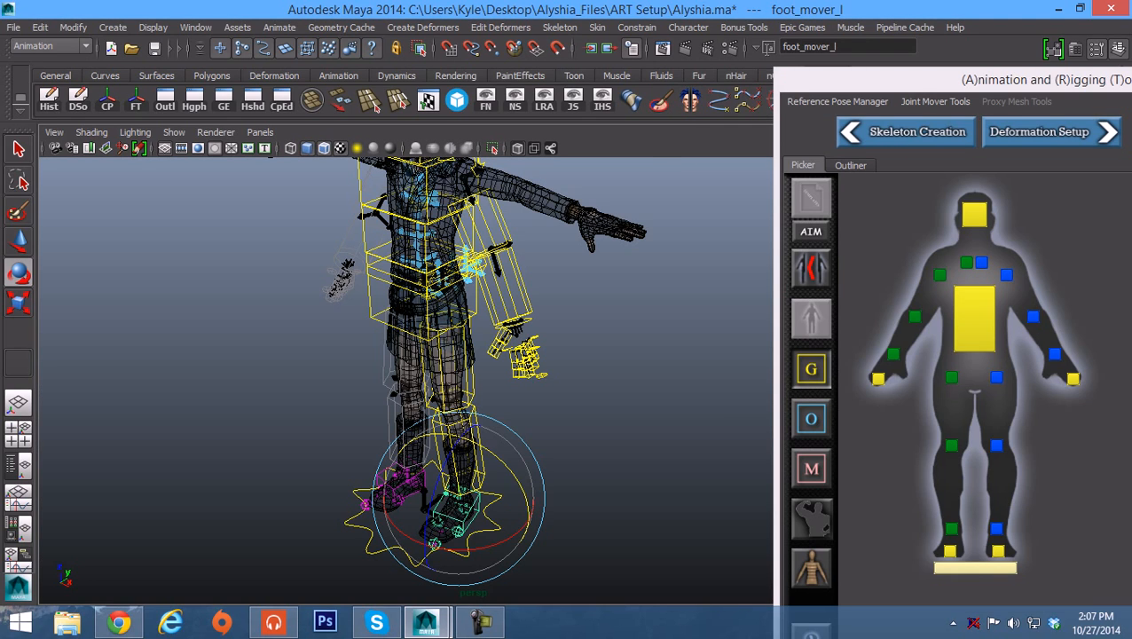
middle_click_drag(459, 499, 457, 285, "alt")
scroll(473, 380, "up", 8)
middle_click_drag(473, 380, 487, 601, "alt")
scroll(405, 380, "up", 4)
left_click_drag(430, 364, 462, 329, "alt")
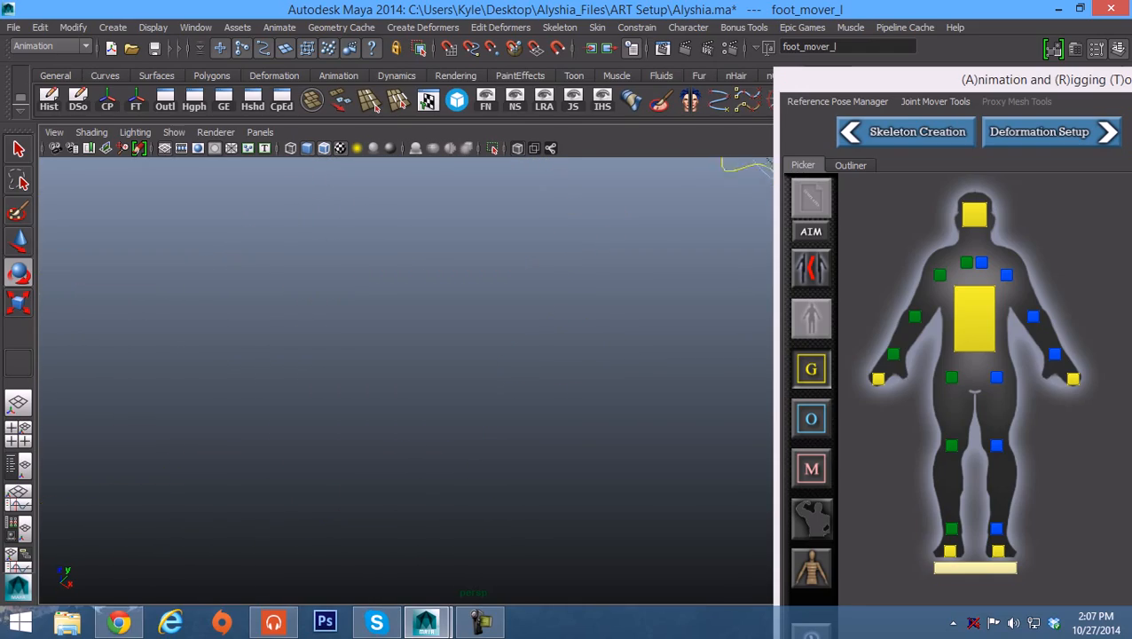
key("f")
left_click_drag(473, 380, 497, 360, "alt")
middle_click_drag(497, 359, 444, 340, "alt")
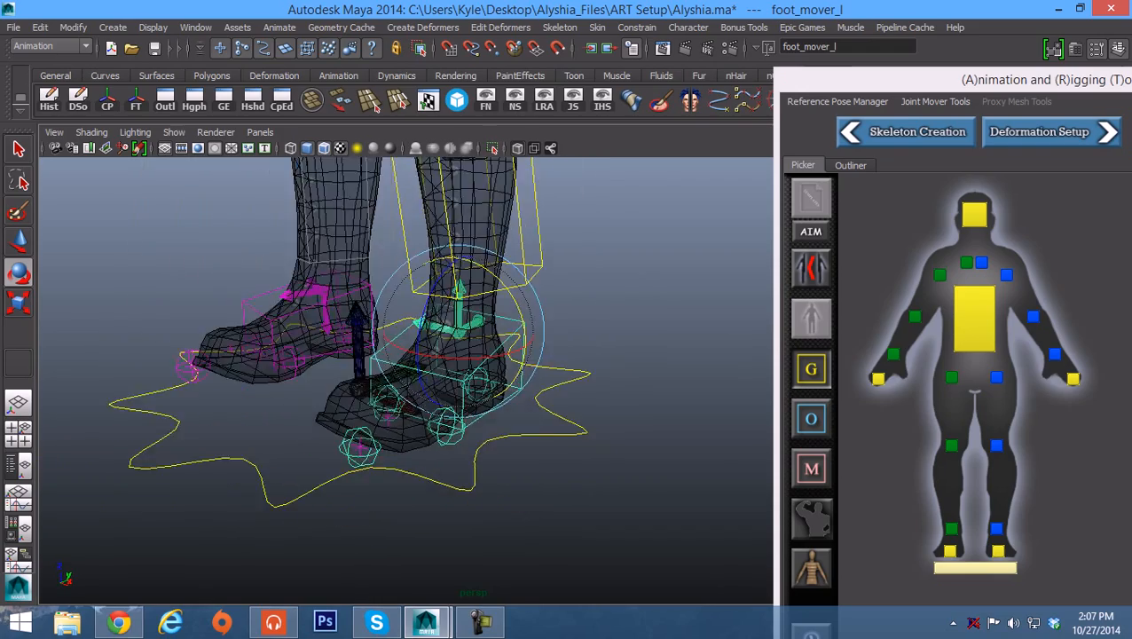
left_click_drag(443, 340, 426, 373, "alt")
scroll(417, 337, "up", 3)
middle_click_drag(410, 308, 454, 352, "alt")
left_click_drag(454, 352, 435, 358, "alt")
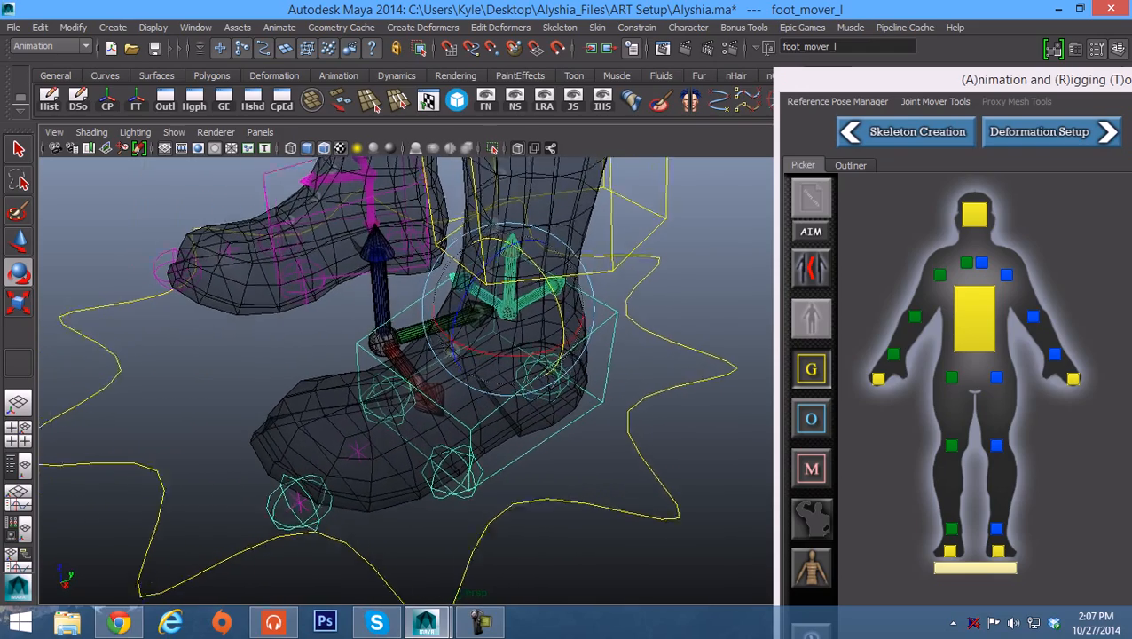
right_click_drag(435, 358, 451, 351, "alt")
left_click_drag(451, 351, 435, 315, "alt")
Step: Move the left foot mover slightly back toward the heel and check it against the boot
key("w")
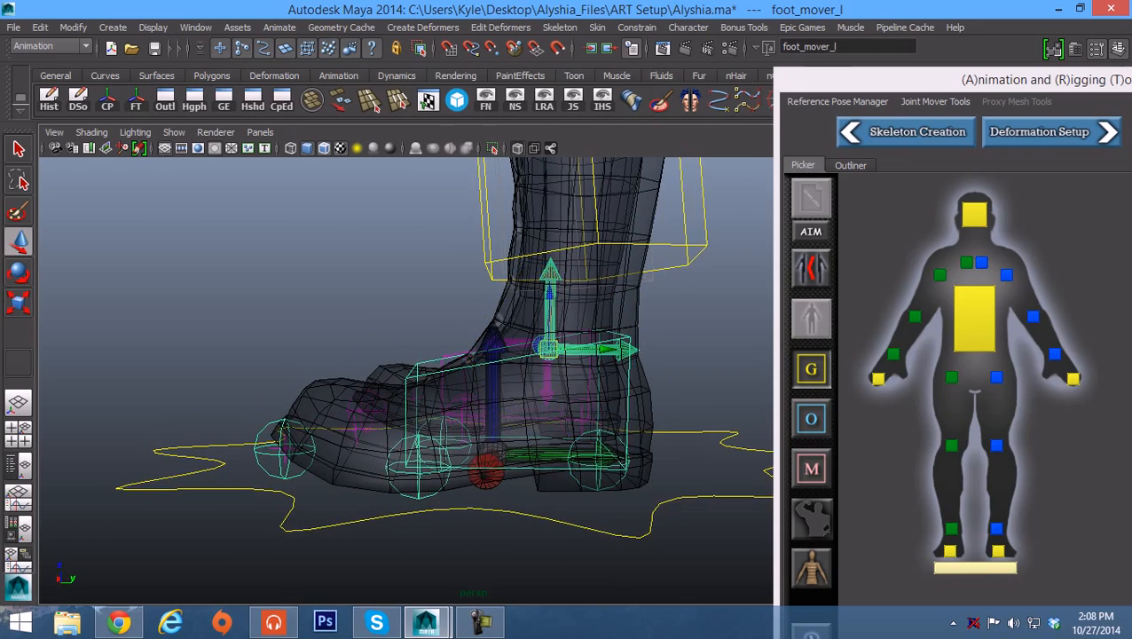
left_click_drag(606, 349, 616, 350)
left_click_drag(497, 337, 612, 426, "alt")
middle_click_drag(497, 355, 442, 331, "alt")
left_click_drag(442, 332, 382, 297, "alt")
middle_click_drag(382, 297, 451, 310, "alt")
left_click_drag(324, 253, 437, 338, "alt")
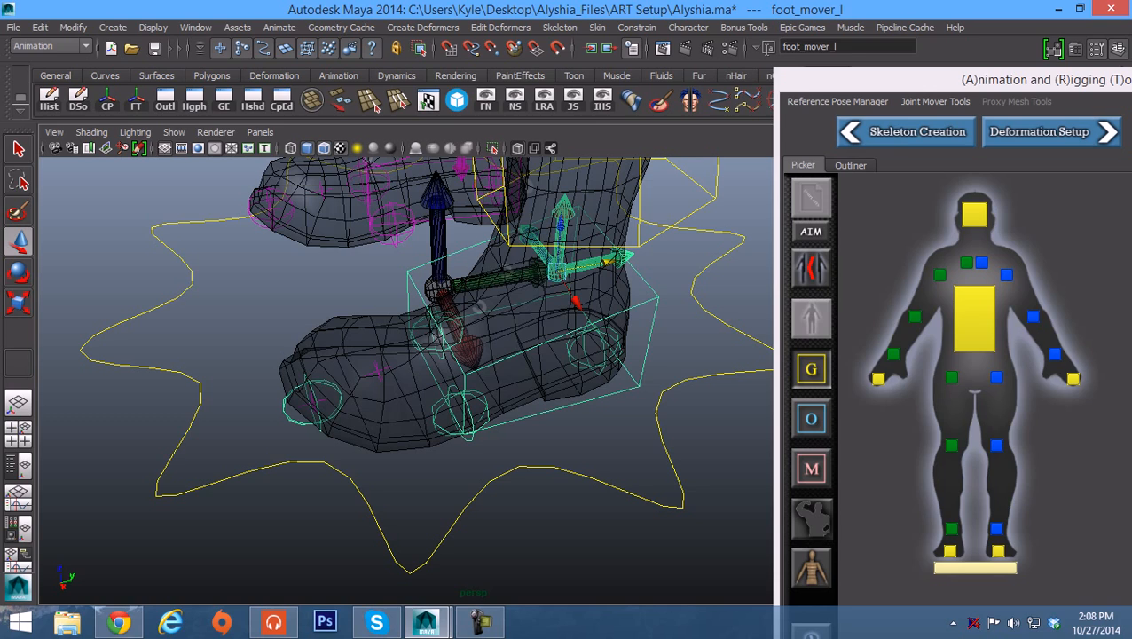
Step: Select the left toe pivot mover and examine its placement at the tip of the boot
left_click(313, 401)
left_click_drag(312, 401, 257, 439, "alt")
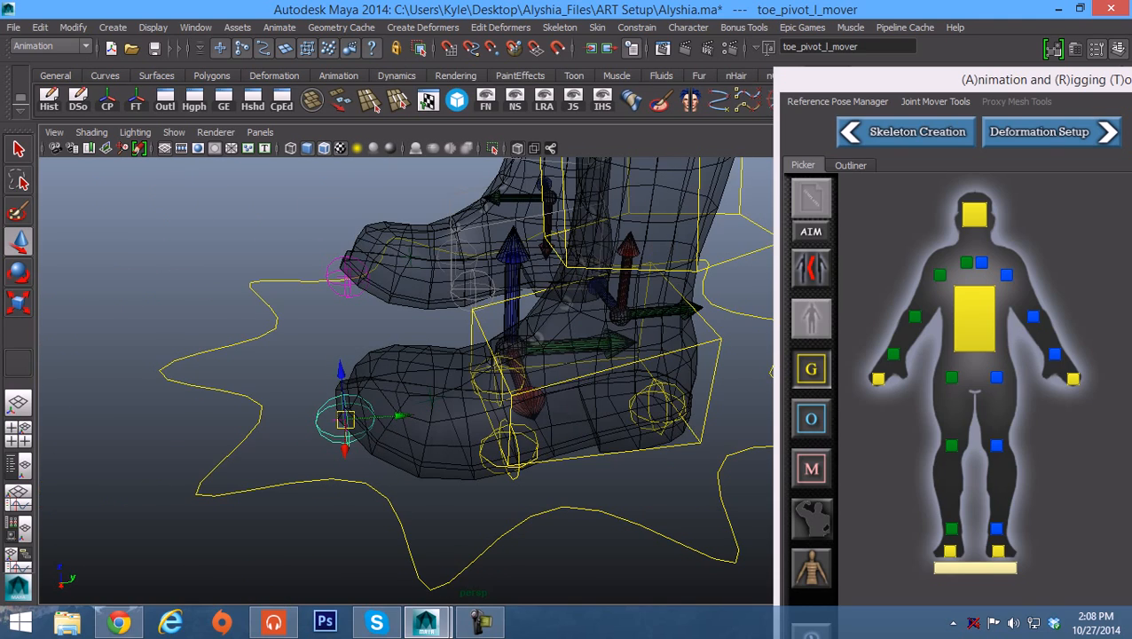
middle_click_drag(479, 382, 337, 396, "alt")
left_click_drag(337, 396, 237, 390, "alt")
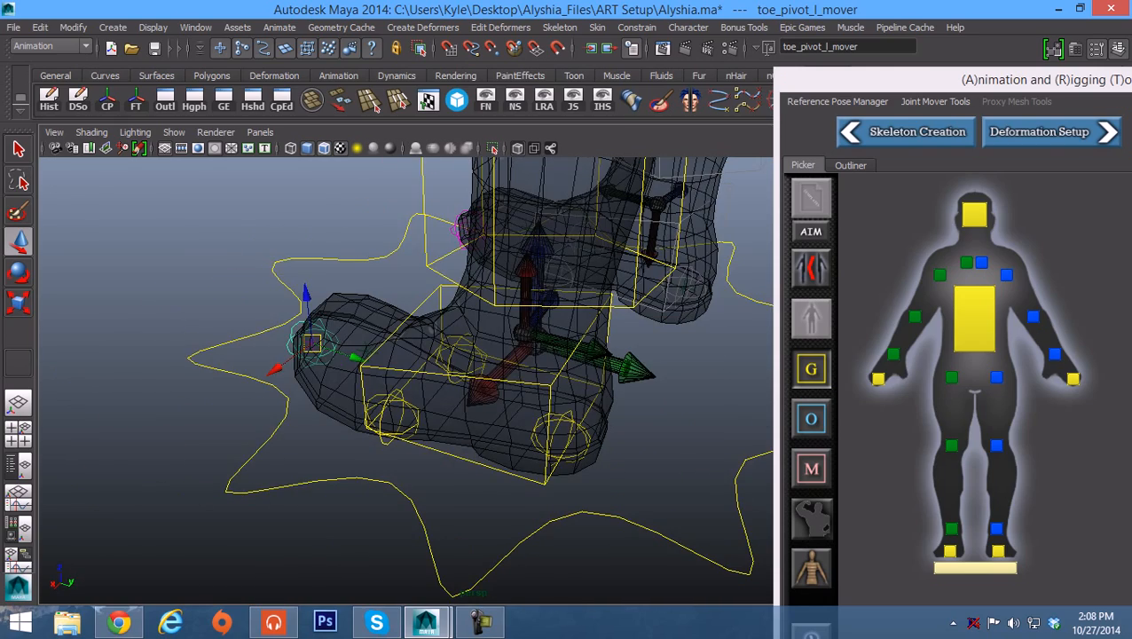
Step: Select the left heel pivot mover and nudge it sideways and slightly backward at the back of the boot
left_click(561, 435)
left_click_drag(561, 435, 541, 472, "alt")
left_click_drag(609, 445, 556, 476)
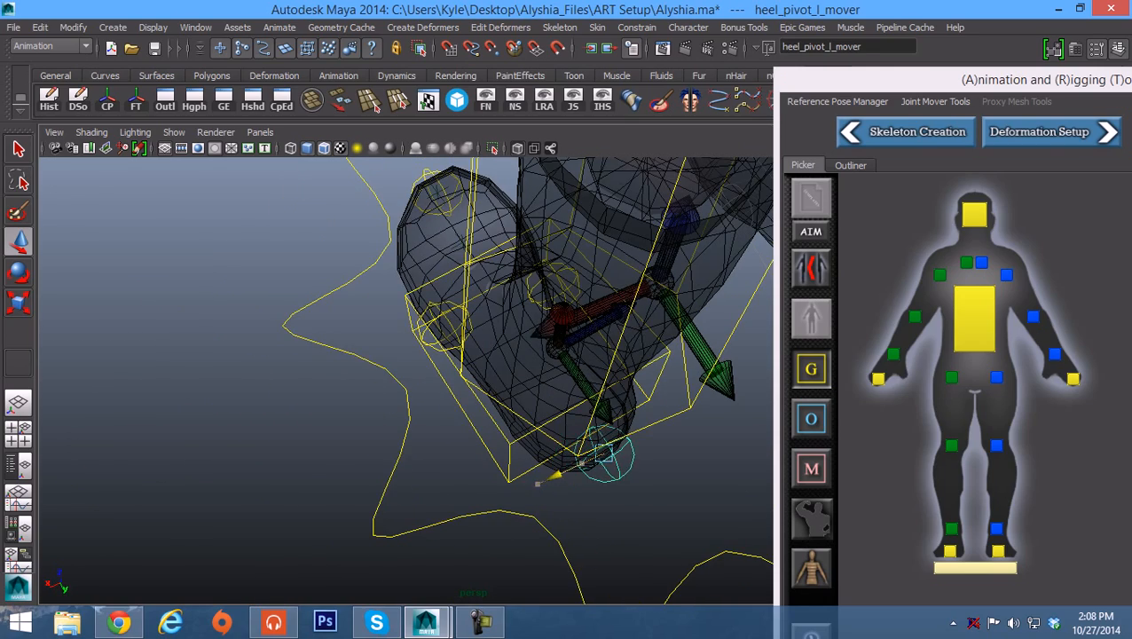
left_click_drag(631, 500, 634, 505)
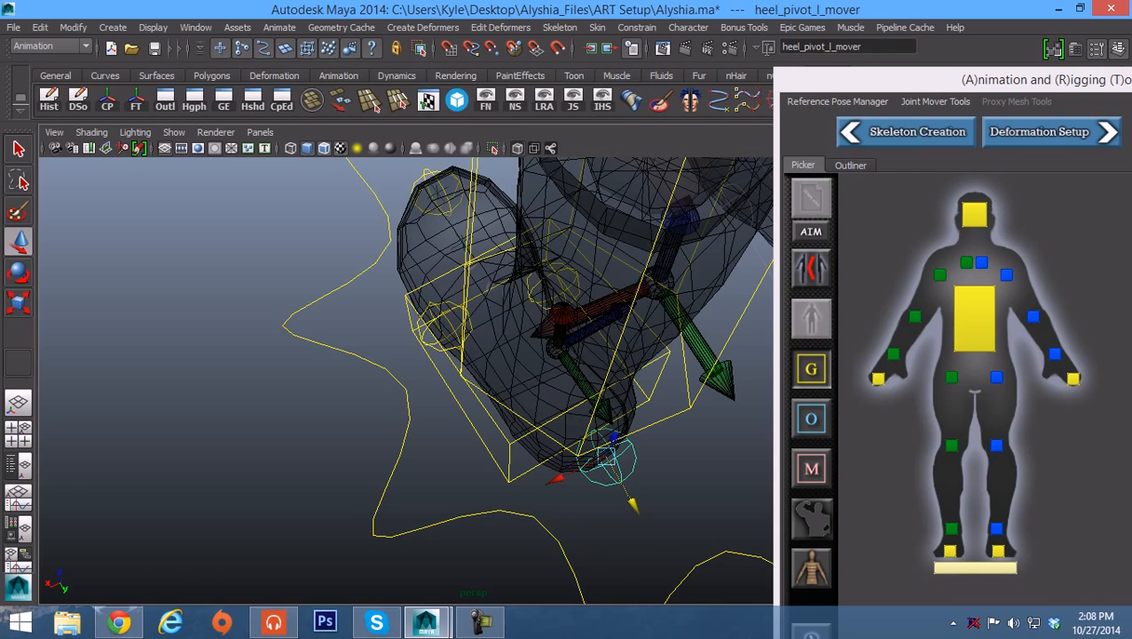
Step: Switch to the Girl_Rig.ma scene and examine the boots and foot controls of the finished rig
mouse_move(426, 621)
left_click(524, 531)
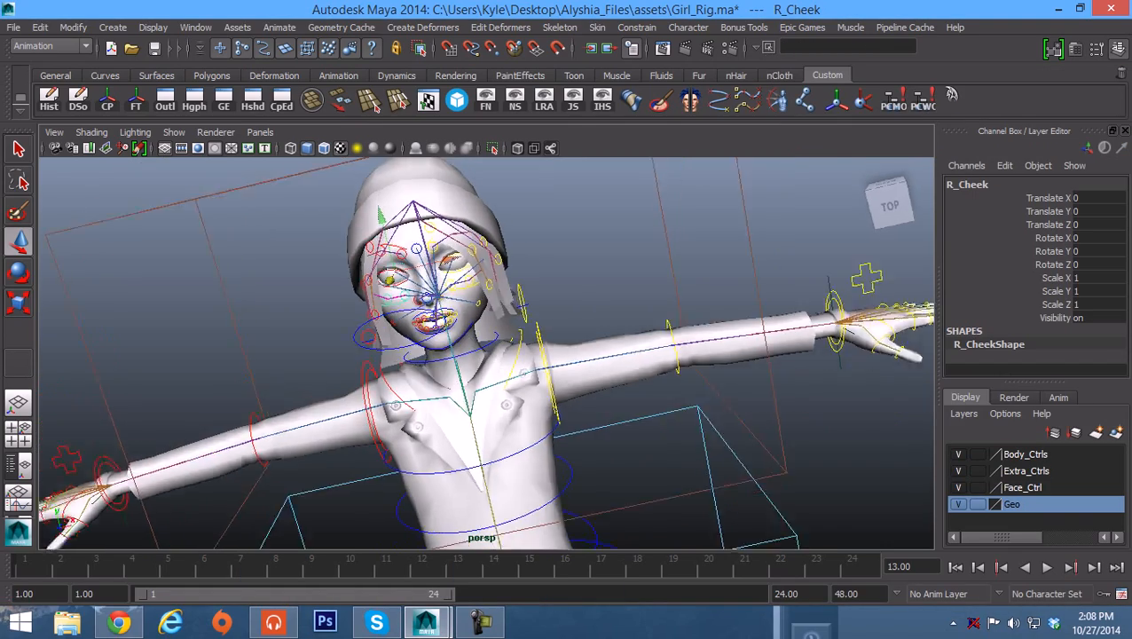
left_click_drag(568, 355, 461, 355, "alt")
right_click_drag(487, 353, 382, 354, "alt")
middle_click_drag(486, 400, 441, 166, "alt")
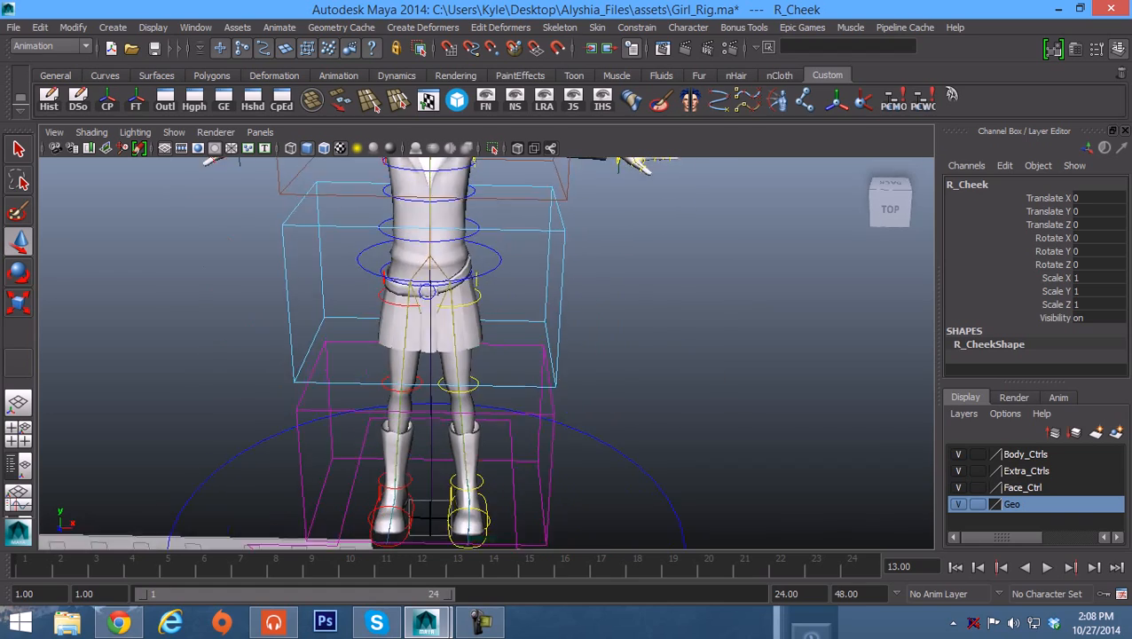
right_click_drag(487, 353, 404, 354, "alt")
middle_click_drag(461, 462, 487, 342, "alt")
left_click_drag(487, 353, 506, 389, "alt")
right_click_drag(486, 353, 576, 354, "alt")
middle_click_drag(487, 353, 500, 395, "alt")
left_click_drag(487, 354, 482, 375, "alt")
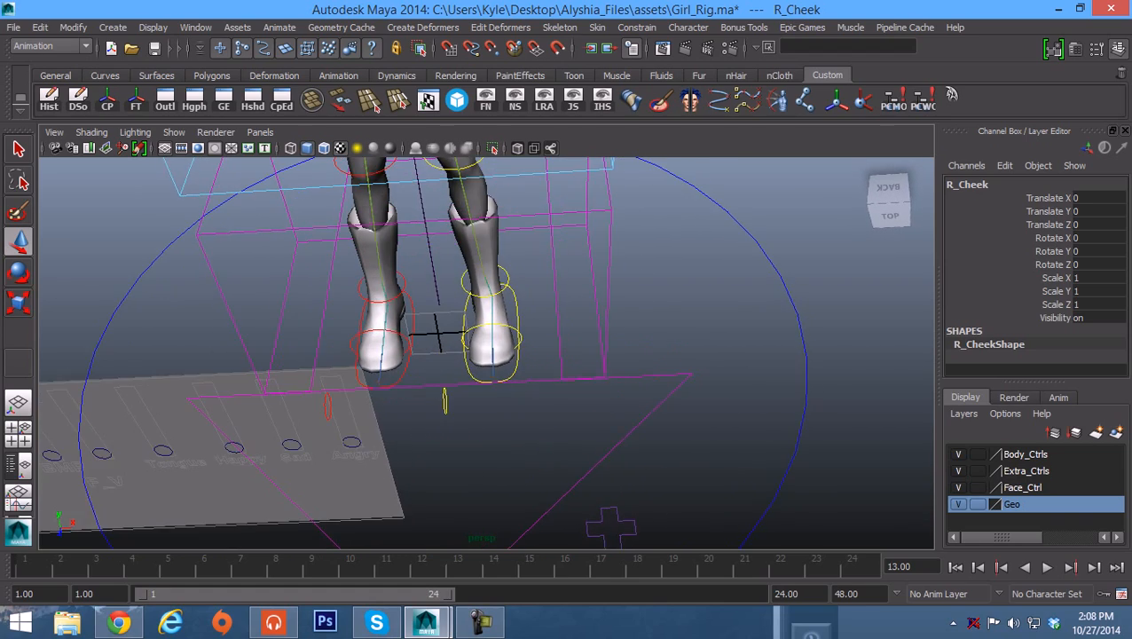
Step: Select the left foot control in Girl_Rig.ma and raise its Heel Lift to about 12
left_click(517, 346)
left_click(427, 621)
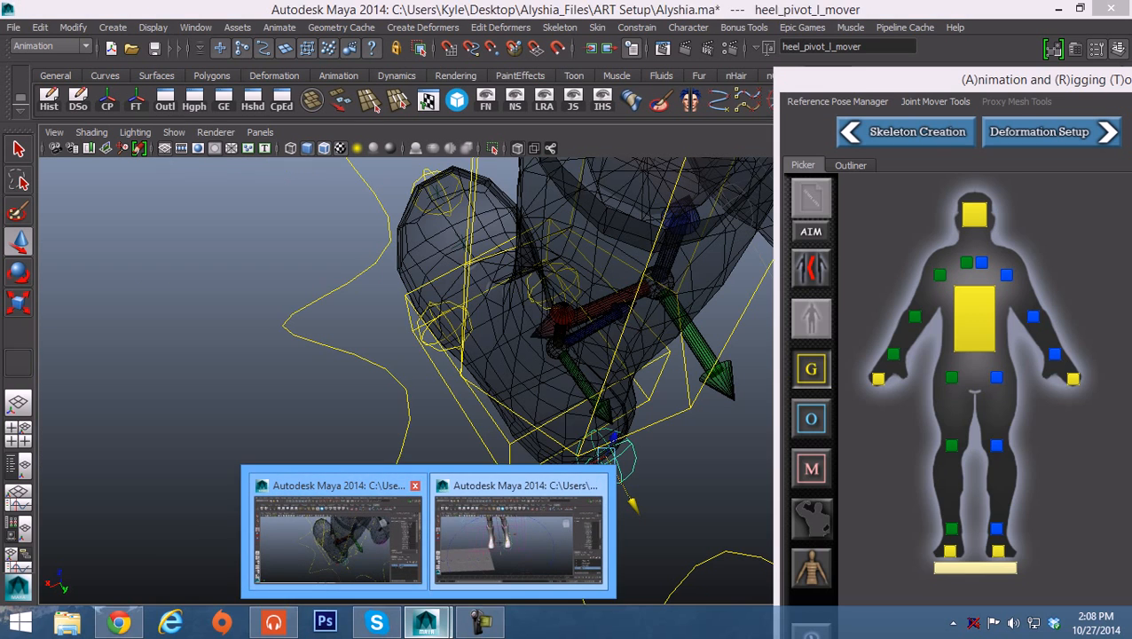
left_click(338, 537)
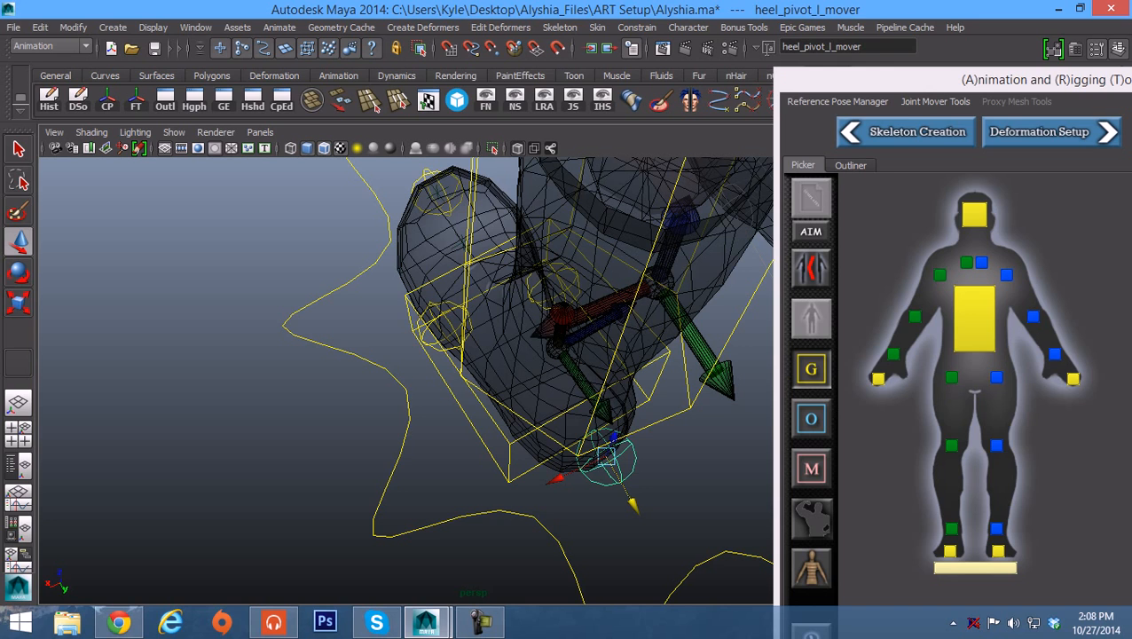
left_click(427, 621)
left_click(518, 537)
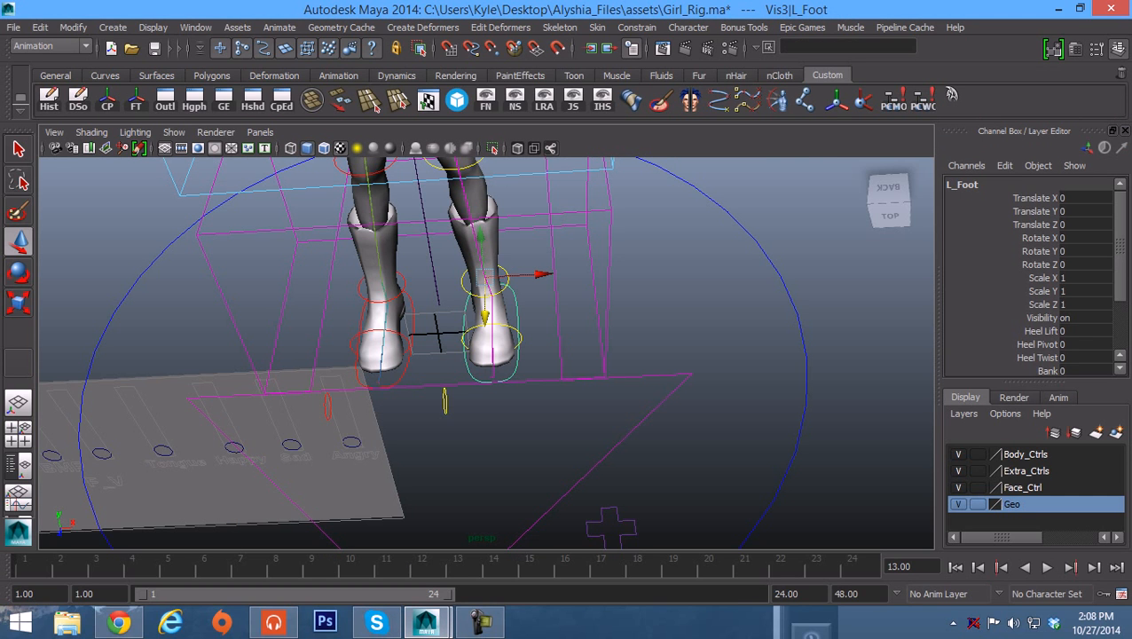
scroll(1034, 276, "down", 1)
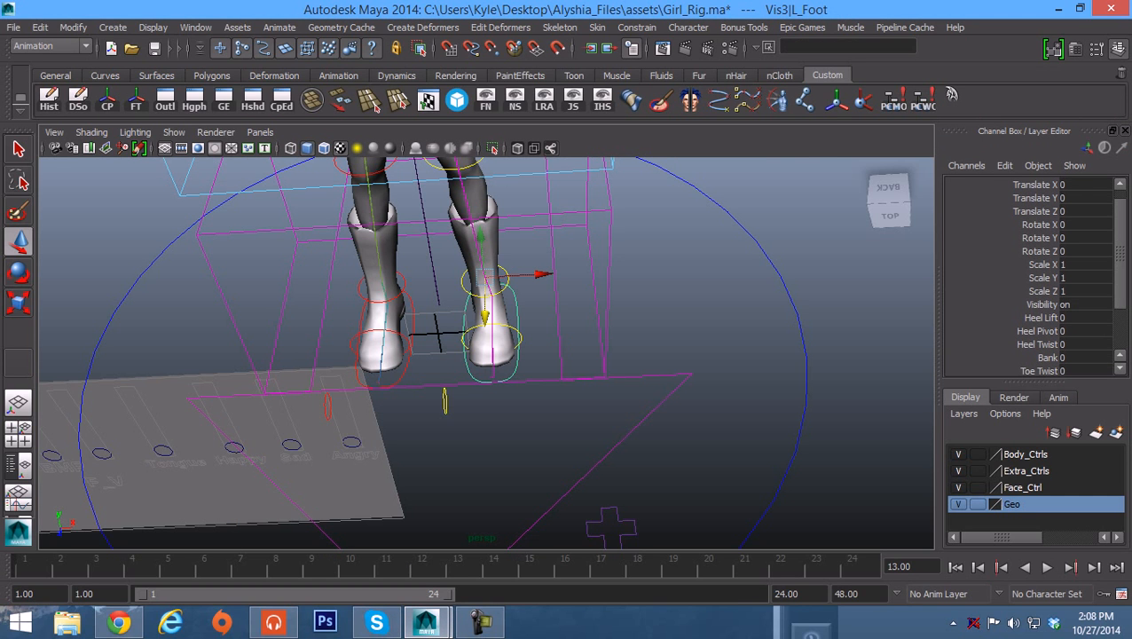
left_click(1040, 318)
middle_click_drag(887, 267, 918, 266)
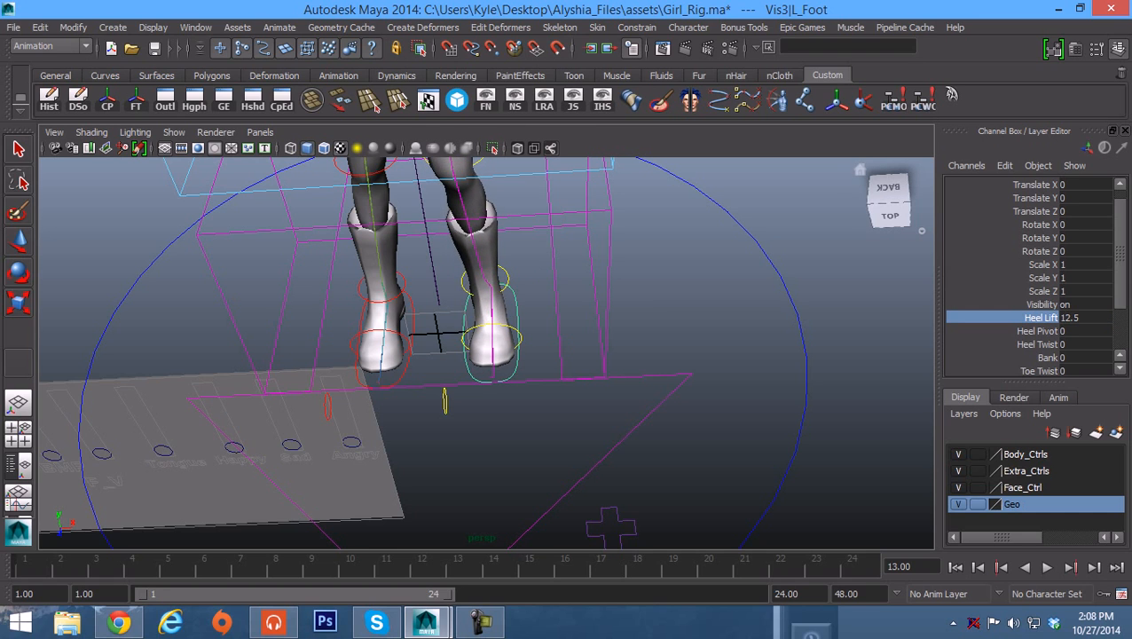
scroll(487, 353, "up", 5)
key("f")
left_click_drag(568, 355, 475, 324, "alt")
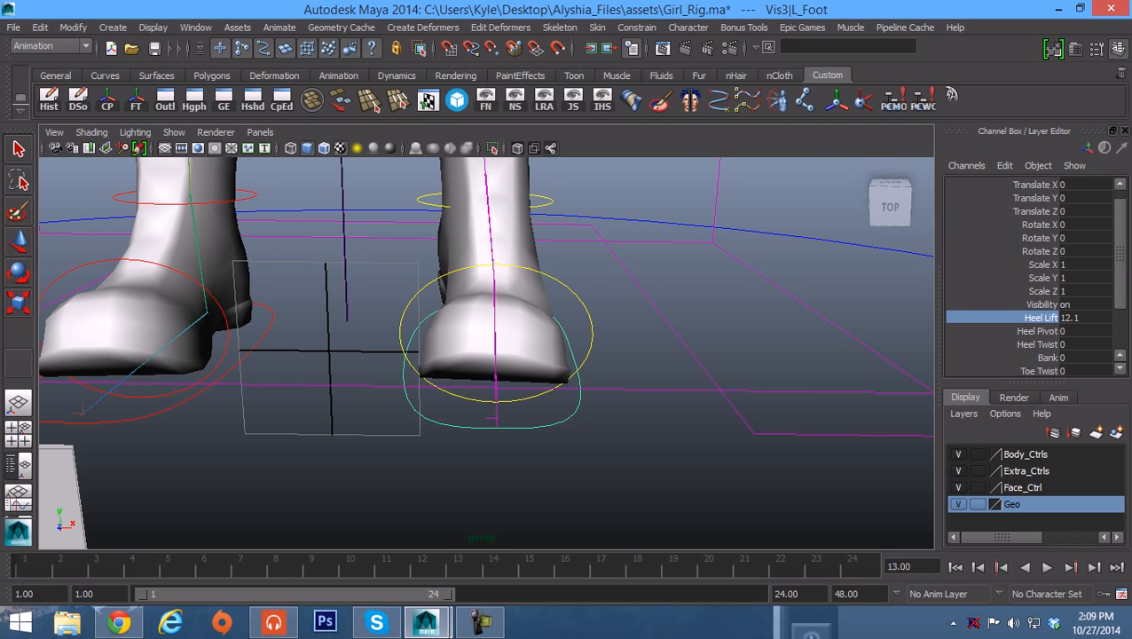
Step: Try rotating the whole character 90 degrees around X with the God control
scroll(486, 354, "down", 6)
left_click(666, 412)
key("w")
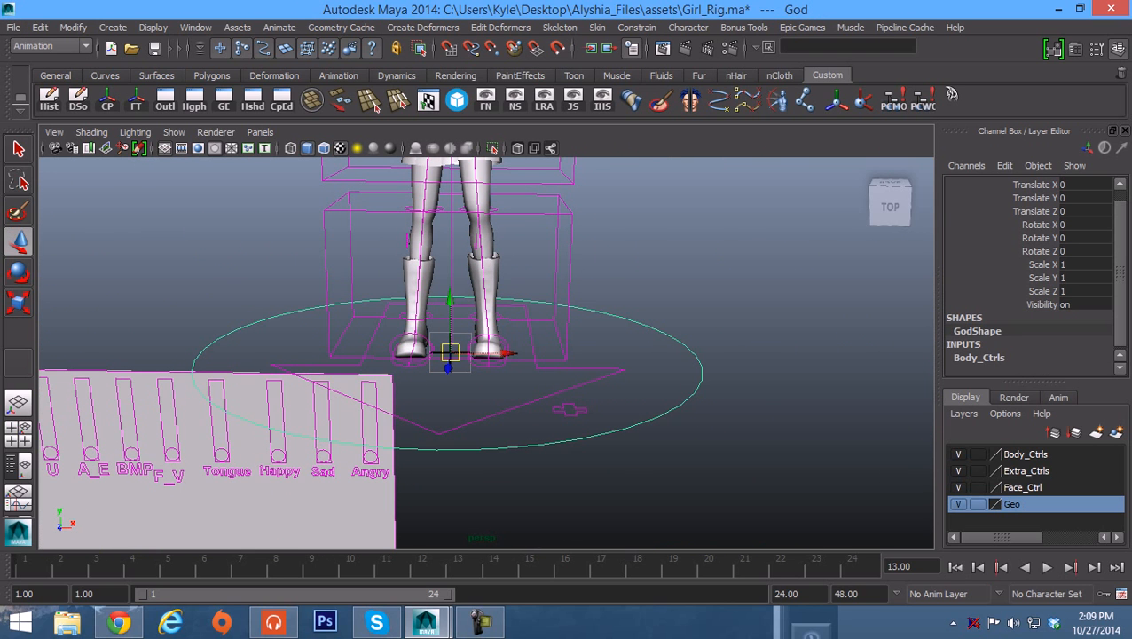
key("e")
left_click_drag(450, 342, 450, 362)
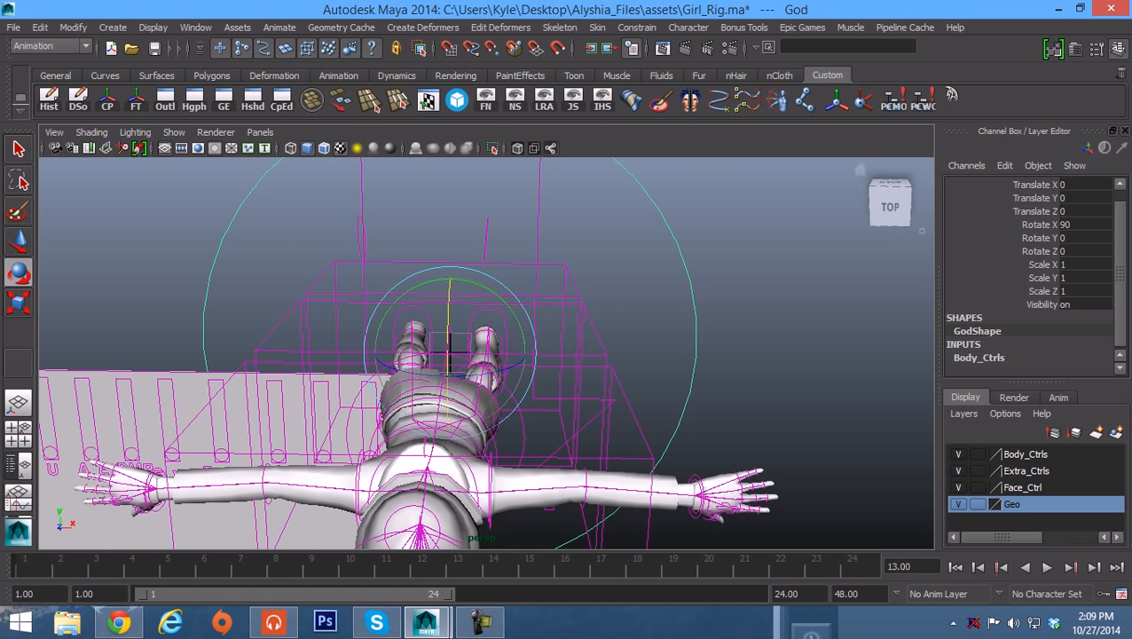
left_click(860, 169)
scroll(486, 354, "down", 5)
left_click_drag(487, 354, 391, 373, "alt")
Step: Select the left foot control and reset its Heel Lift to 0
left_click(710, 373)
left_click(589, 385)
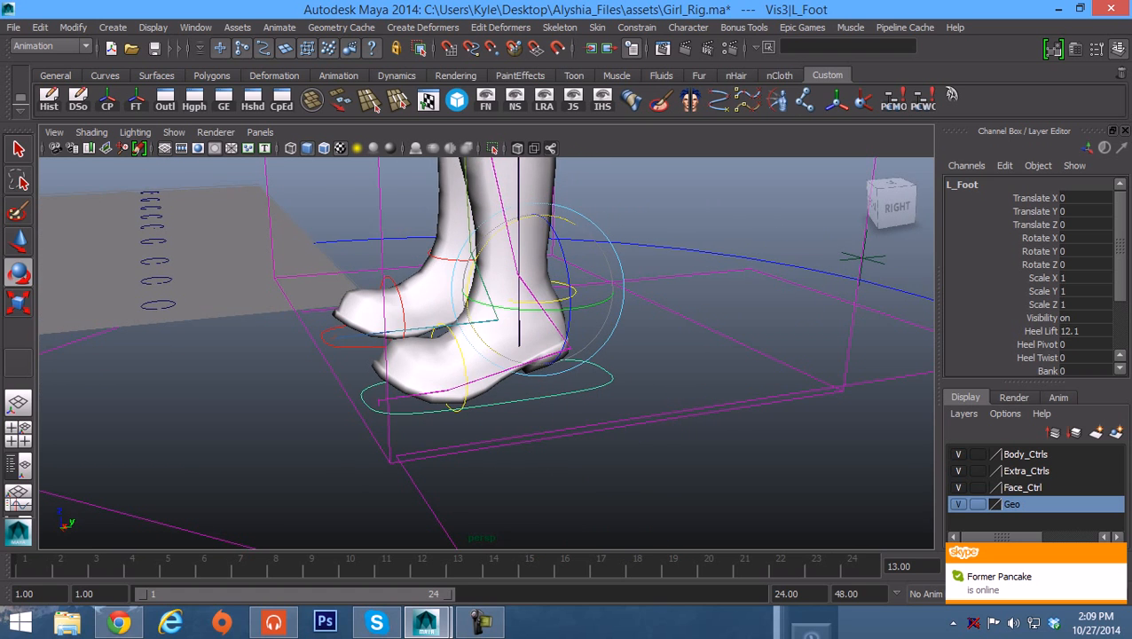
type("0")
key("Return")
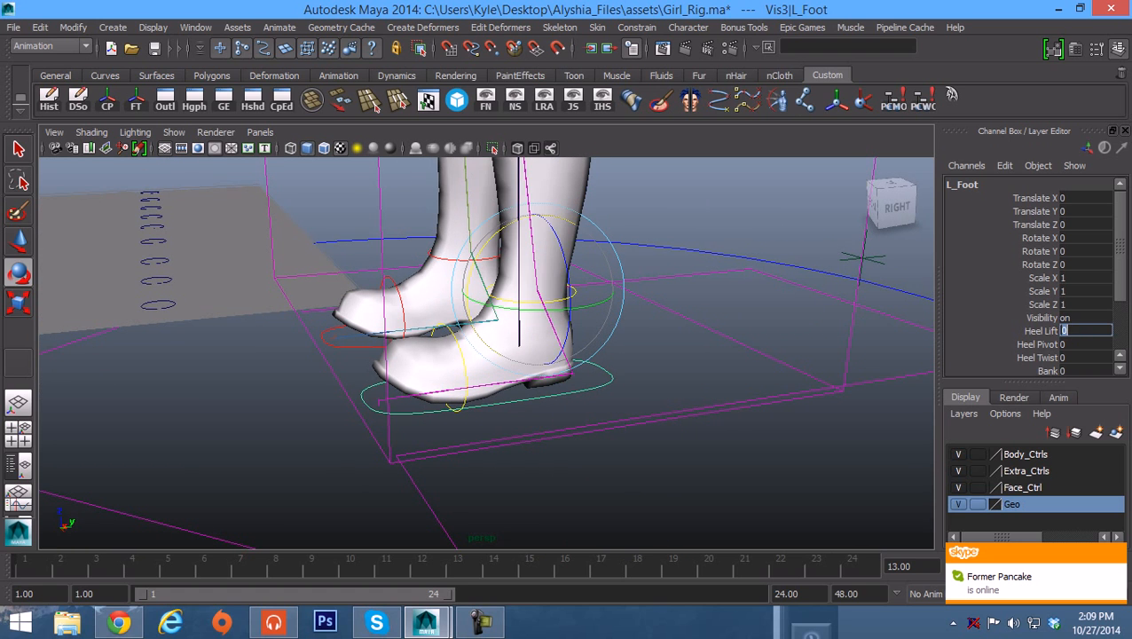
Step: Test the left foot control's Heel Lift and Heel Pivot attributes, undoing each change
left_click(1040, 330)
middle_click_drag(710, 330, 754, 330)
key("ctrl+z")
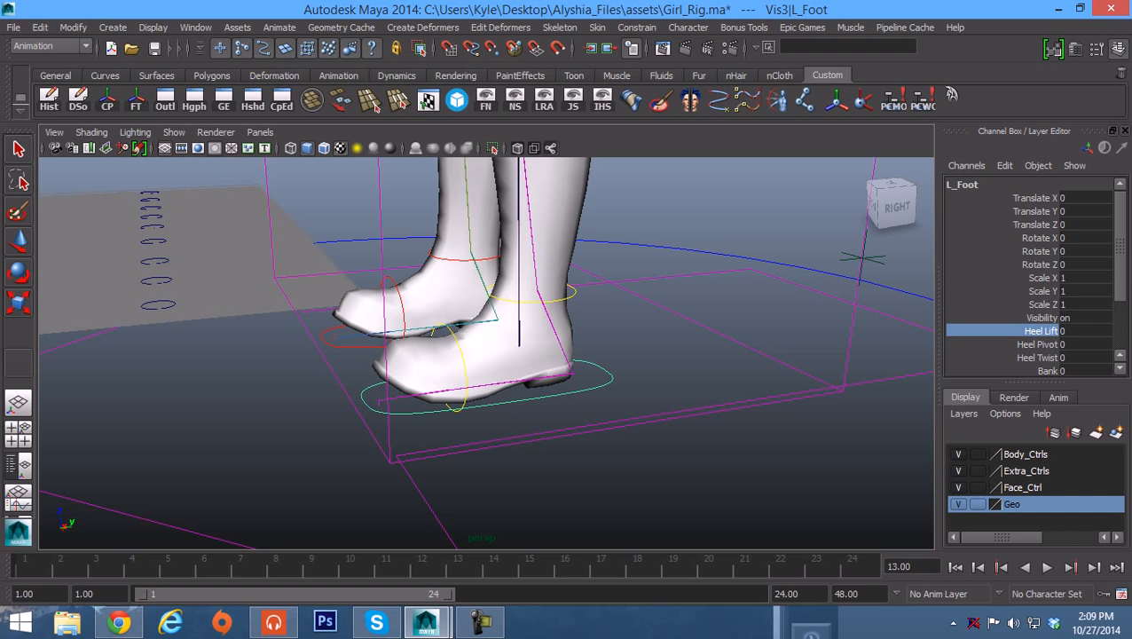
left_click(1047, 370)
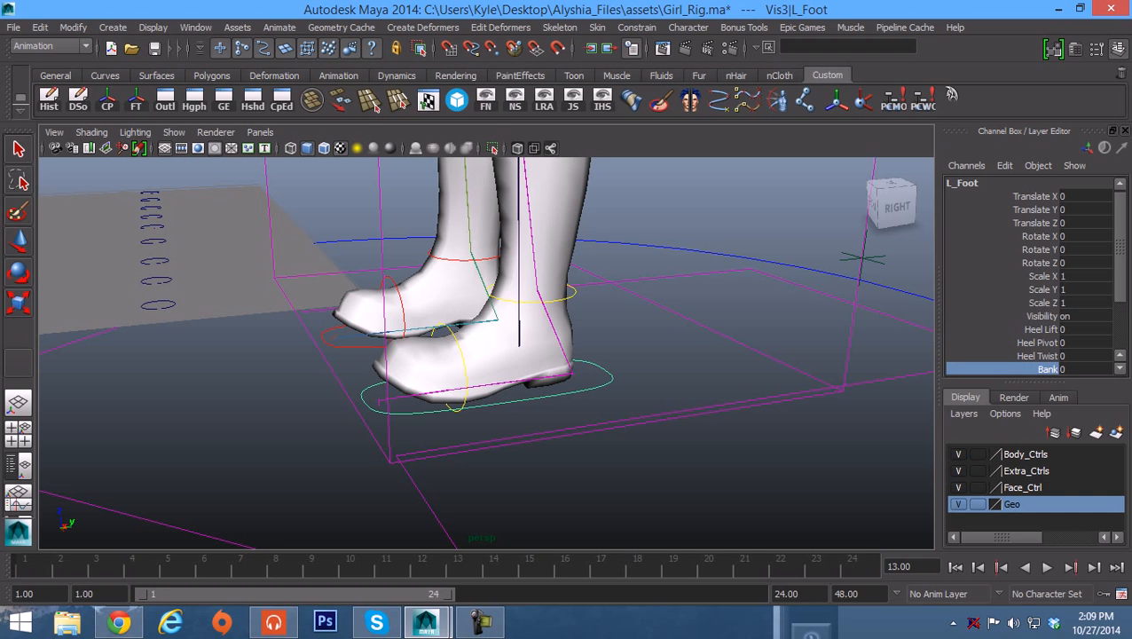
left_click(1036, 356)
left_click(1036, 343)
middle_click_drag(710, 355, 679, 355)
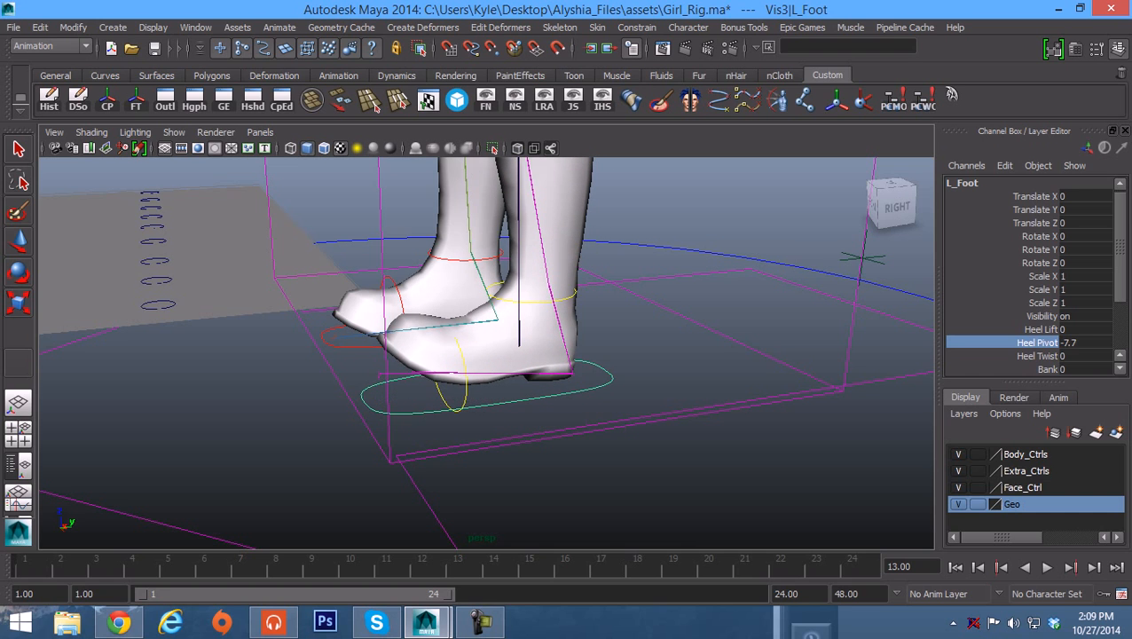
key("ctrl+z")
middle_click_drag(519, 355, 525, 350, "alt")
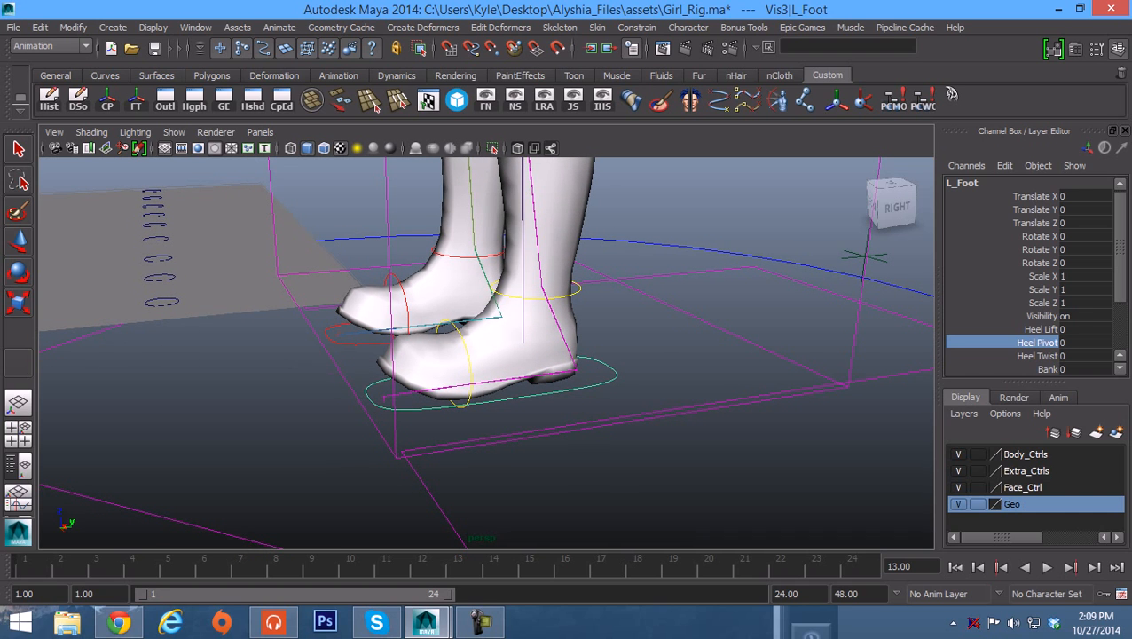
Step: Test the left foot control's Bank and Toe Twist attributes, undoing each change
scroll(1034, 275, "down", 3)
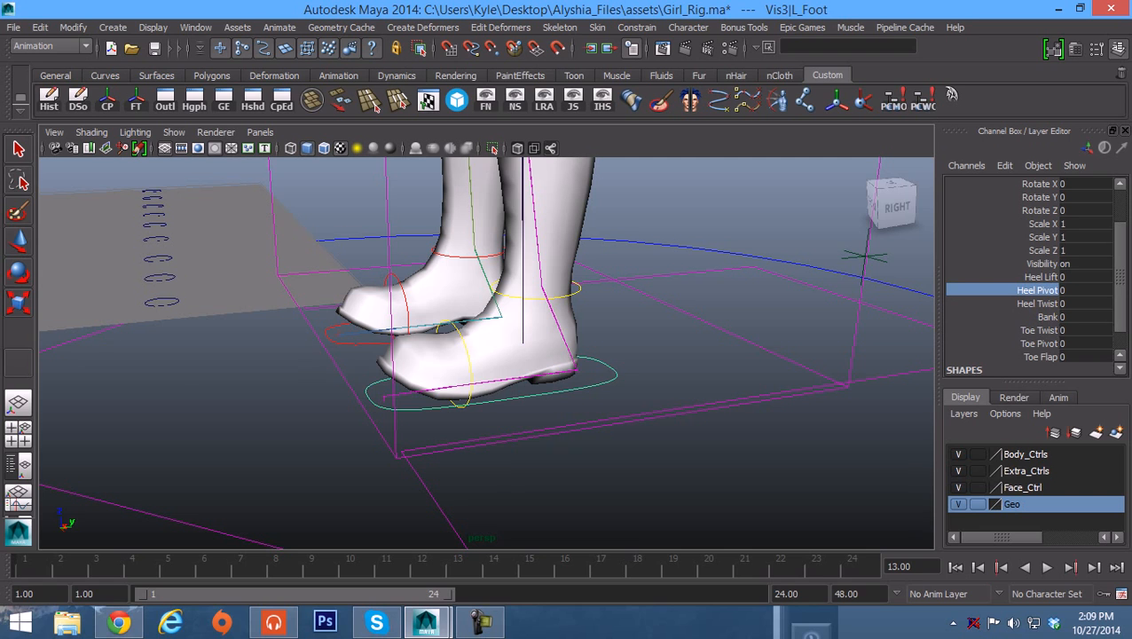
left_click(1047, 316)
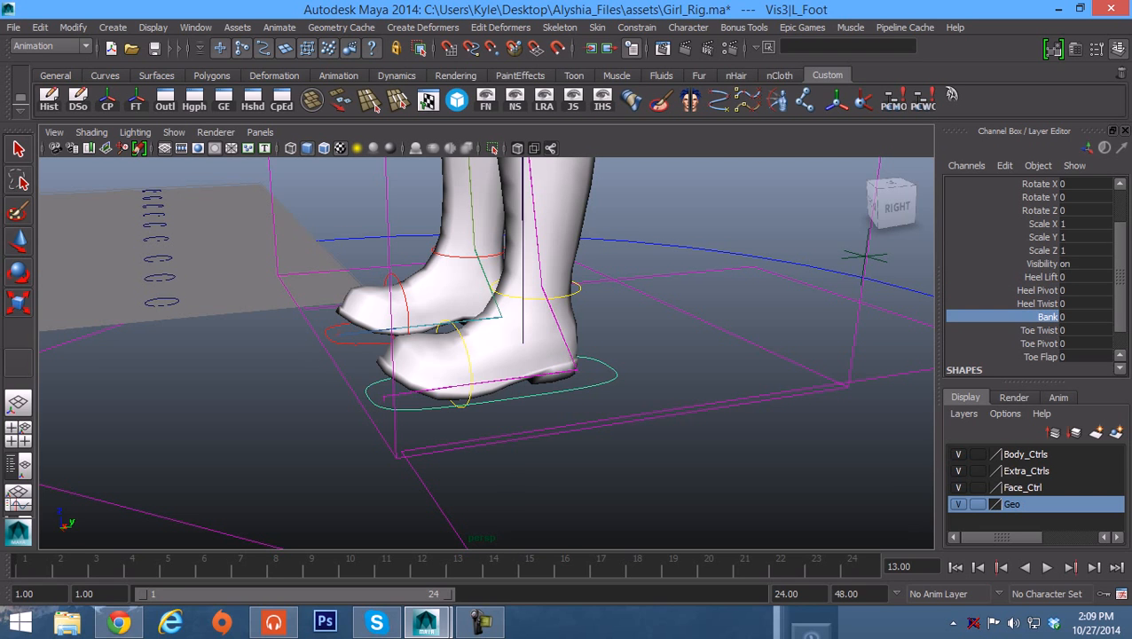
middle_click_drag(519, 355, 568, 355)
key("ctrl+z")
left_click_drag(519, 355, 599, 391, "alt")
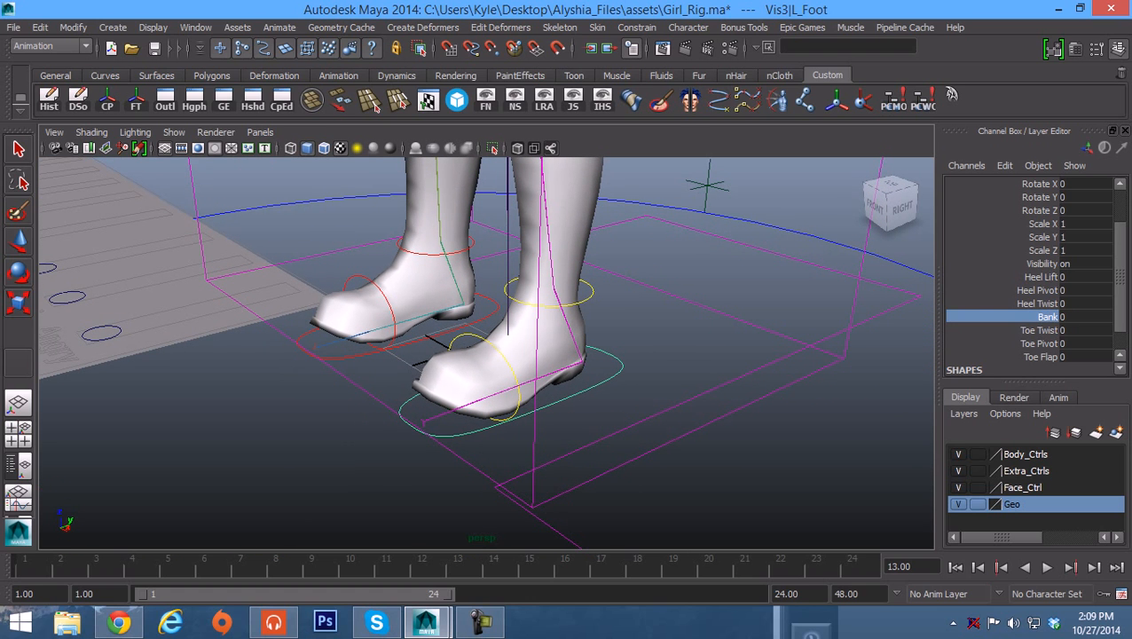
left_click(1039, 330)
middle_click_drag(519, 355, 573, 355)
key("ctrl+z")
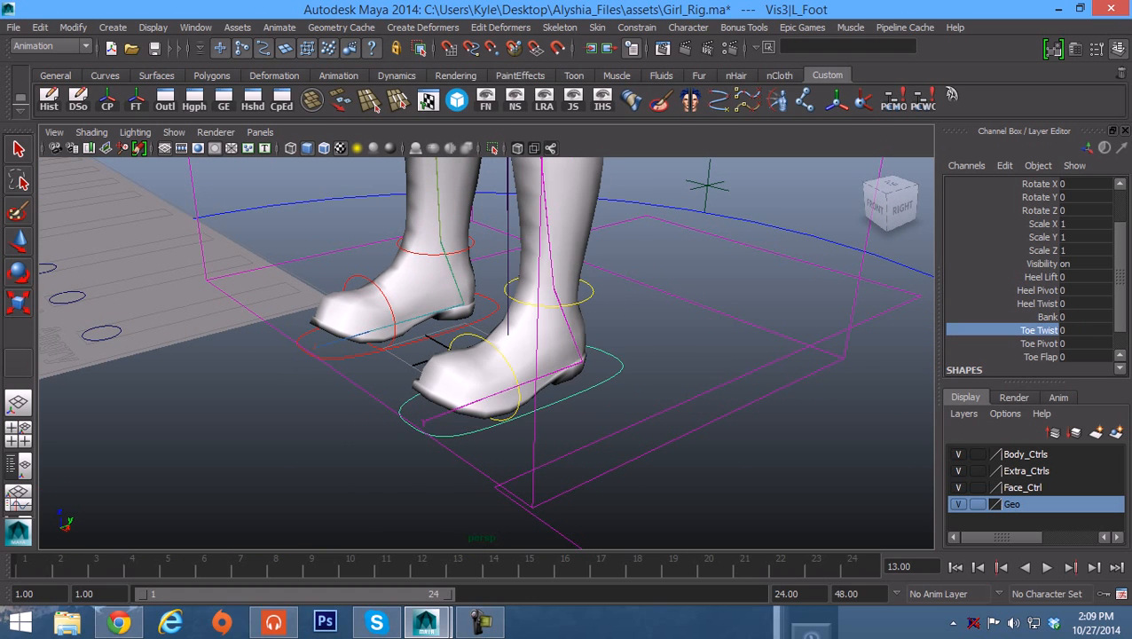
left_click_drag(519, 355, 479, 362, "alt")
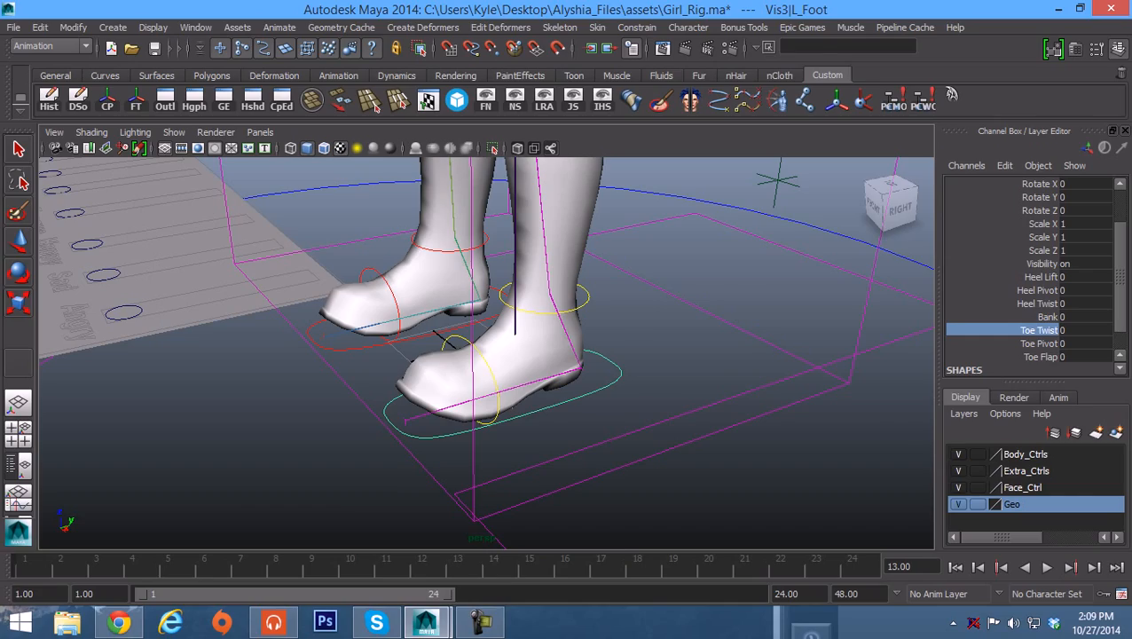
Step: Switch back to the Alyshia.ma scene and nudge the left outside pivot mover toward the boot's outer edge
mouse_move(426, 622)
left_click(334, 531)
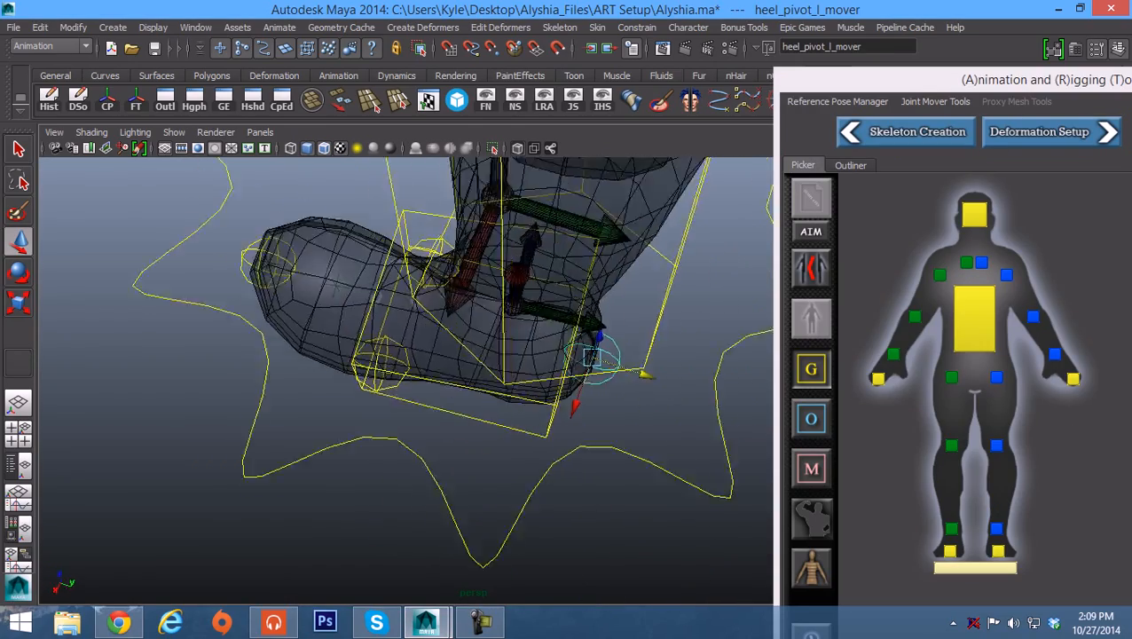
left_click_drag(335, 289, 436, 310, "alt")
left_click(551, 470)
left_click_drag(401, 523, 401, 472, "alt")
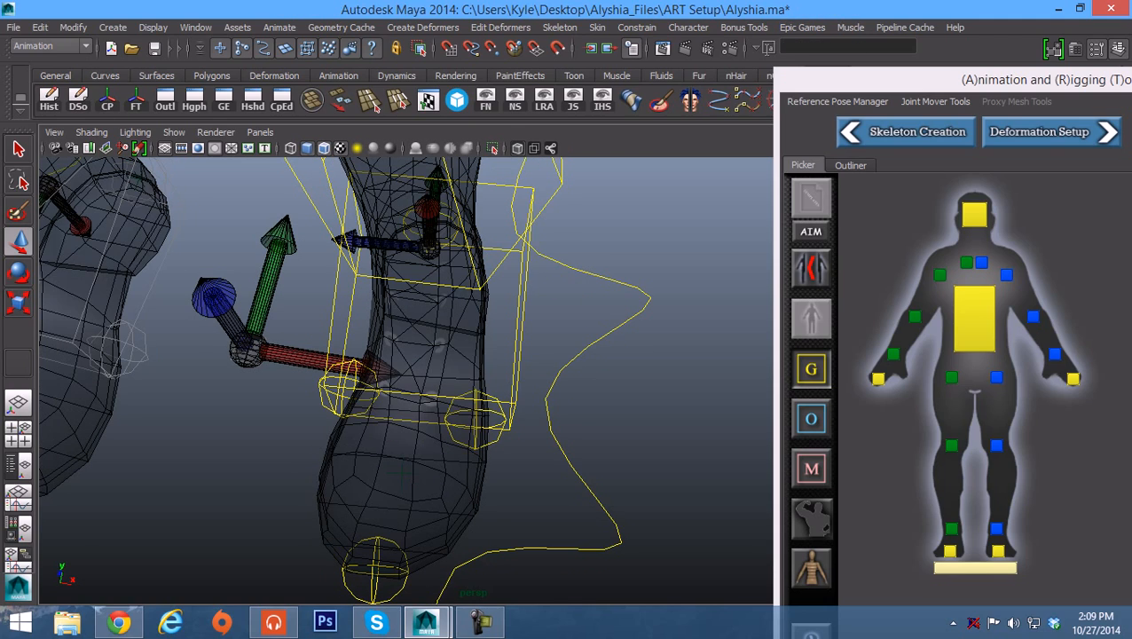
left_click(476, 419)
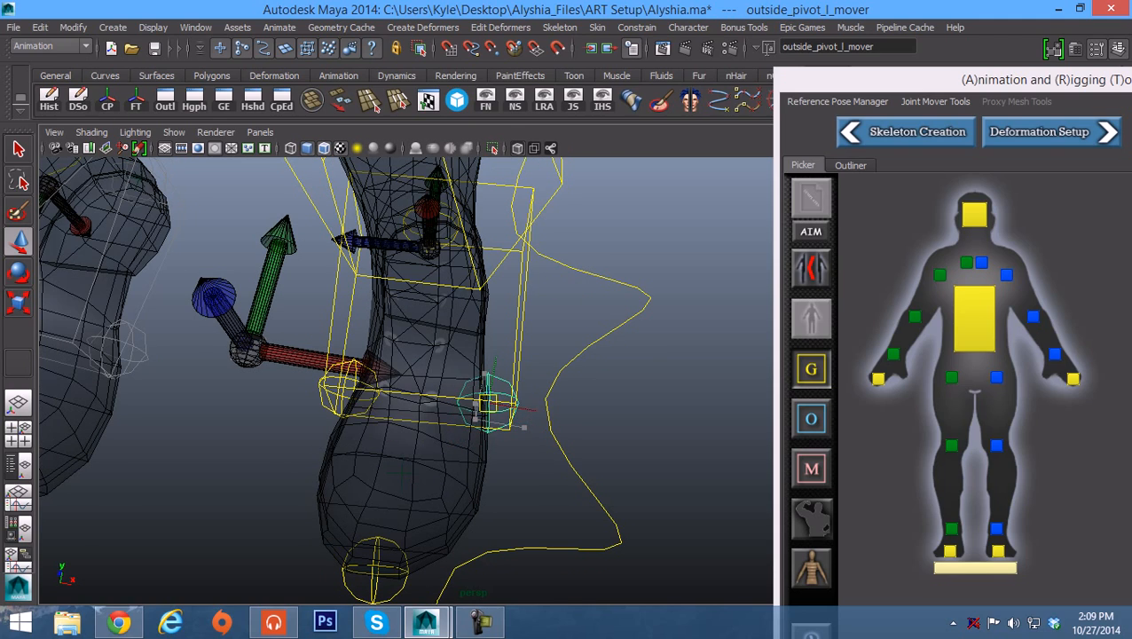
left_click_drag(476, 419, 552, 433, "alt")
Step: Select the left inside pivot mover and move it to the boot's inner edge
left_click(427, 409)
left_click_drag(427, 408, 284, 359)
right_click_drag(284, 359, 244, 359, "alt")
left_click_drag(244, 360, 329, 353, "alt")
Step: Examine the placement of the left foot pivots around the boot in the front and side views
key("space")
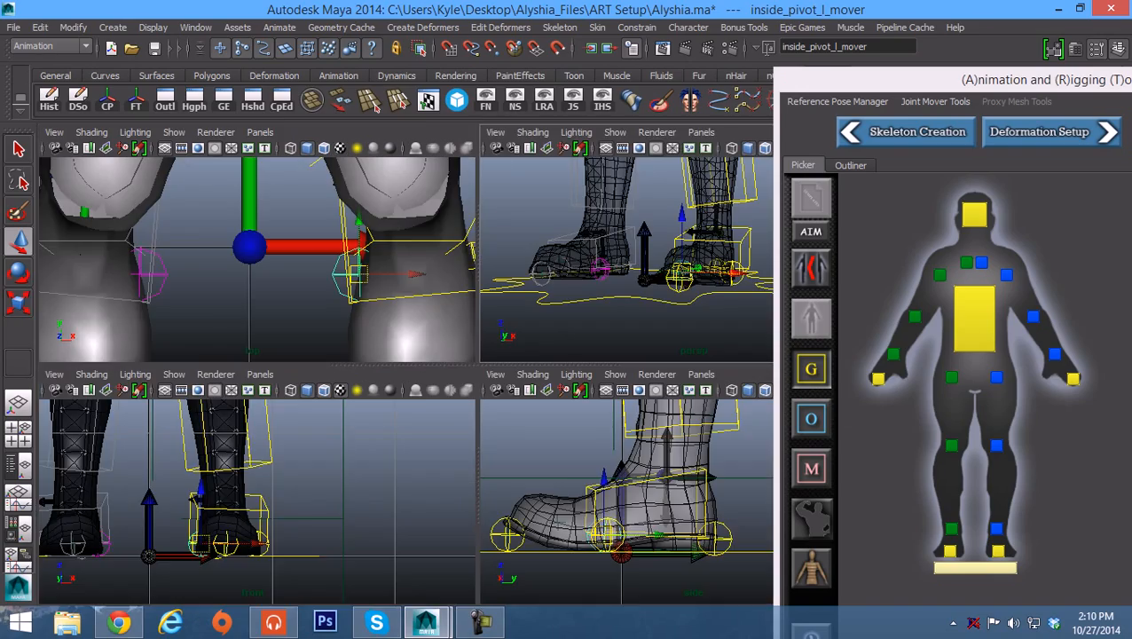
key("space")
middle_click_drag(355, 461, 327, 363, "alt")
right_click_drag(327, 363, 408, 363, "alt")
middle_click_drag(408, 363, 494, 380, "alt")
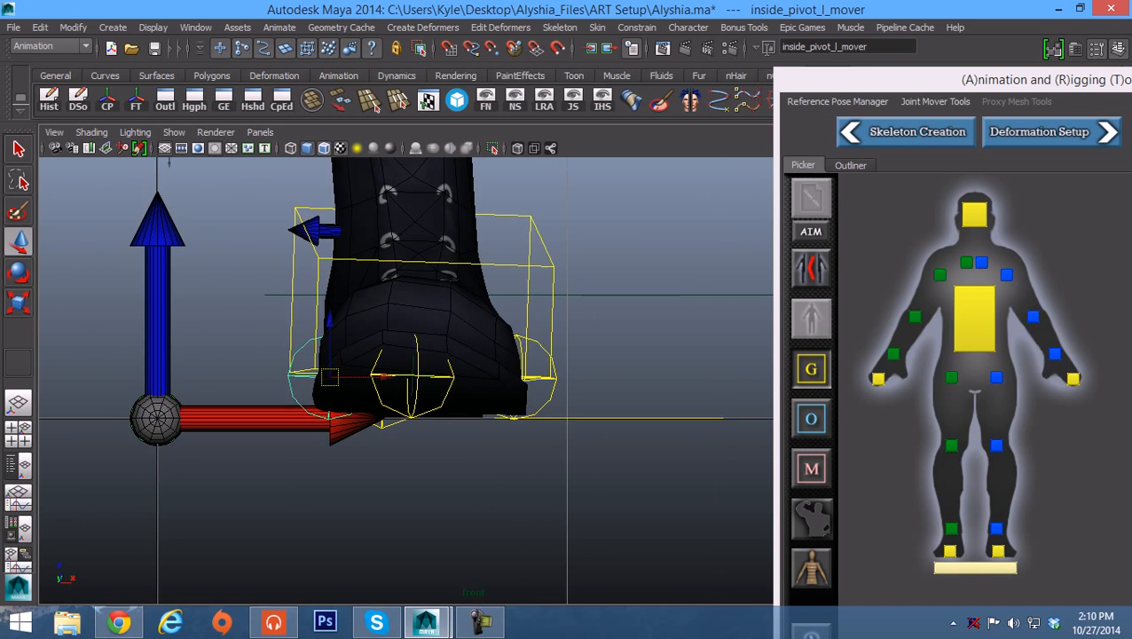
right_click_drag(494, 379, 515, 380, "alt")
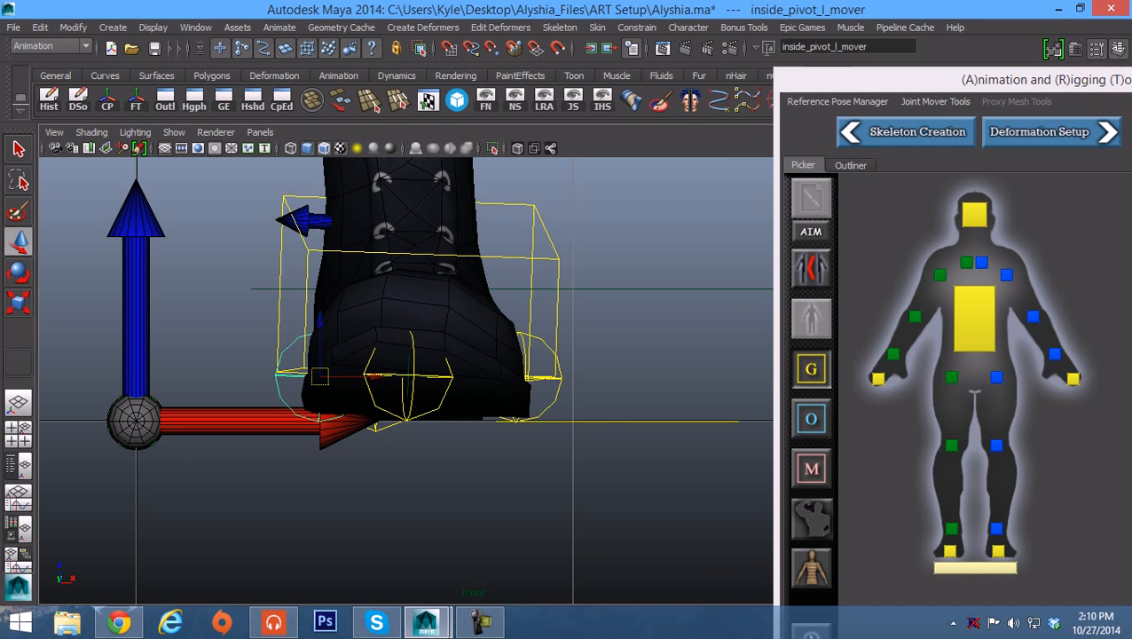
key("space")
key("space")
middle_click_drag(515, 380, 593, 366, "alt")
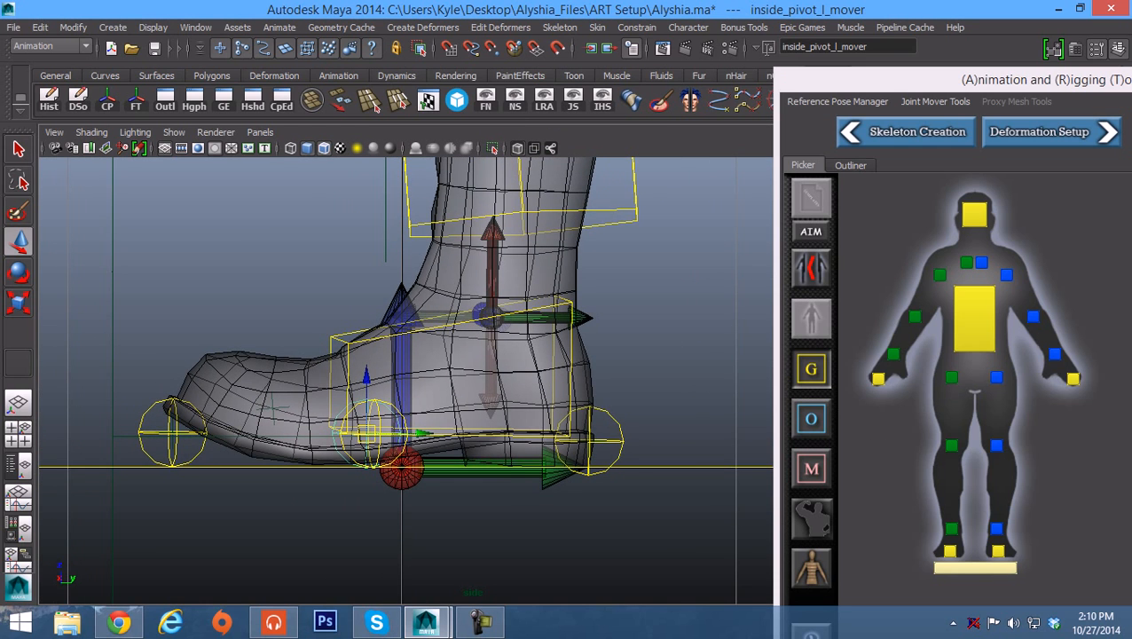
middle_click_drag(477, 373, 477, 439, "alt")
right_click_drag(477, 439, 426, 440, "alt")
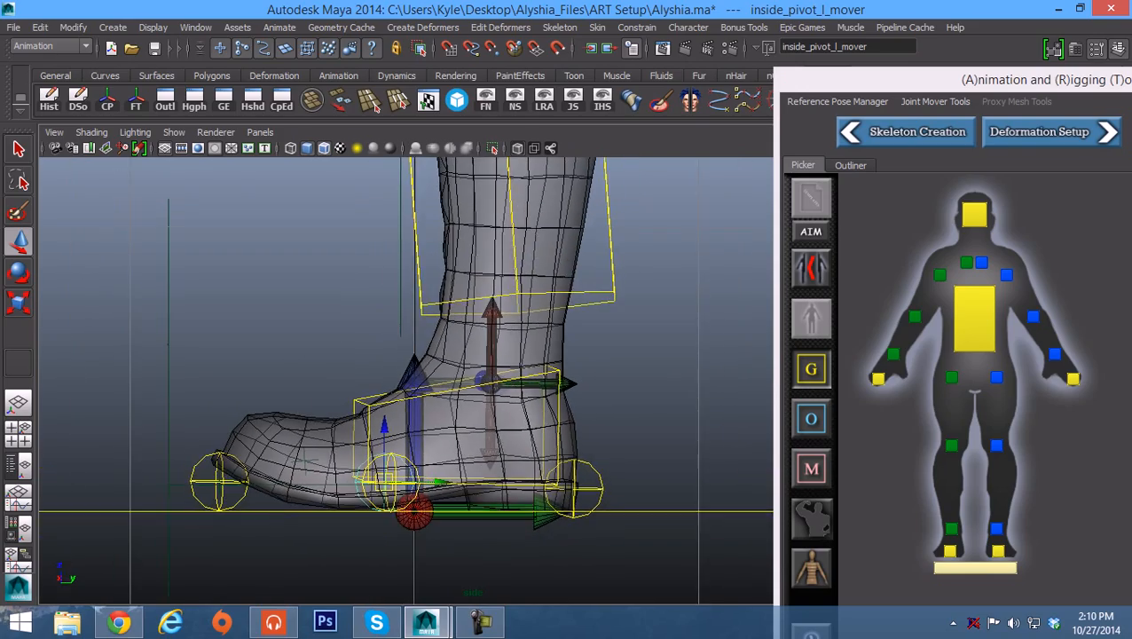
Step: Examine how the leg and torso movers line up with the body in the perspective and side views
key("space")
key("space")
middle_click_drag(426, 293, 401, 489, "alt")
right_click_drag(401, 489, 328, 488, "alt")
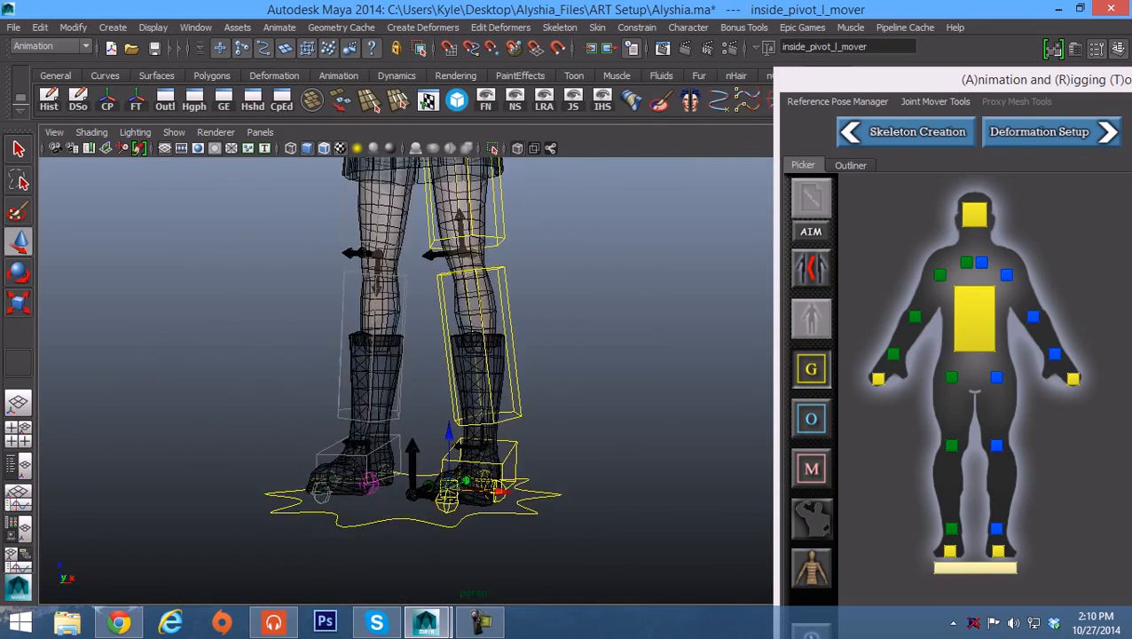
middle_click_drag(417, 257, 391, 568, "alt")
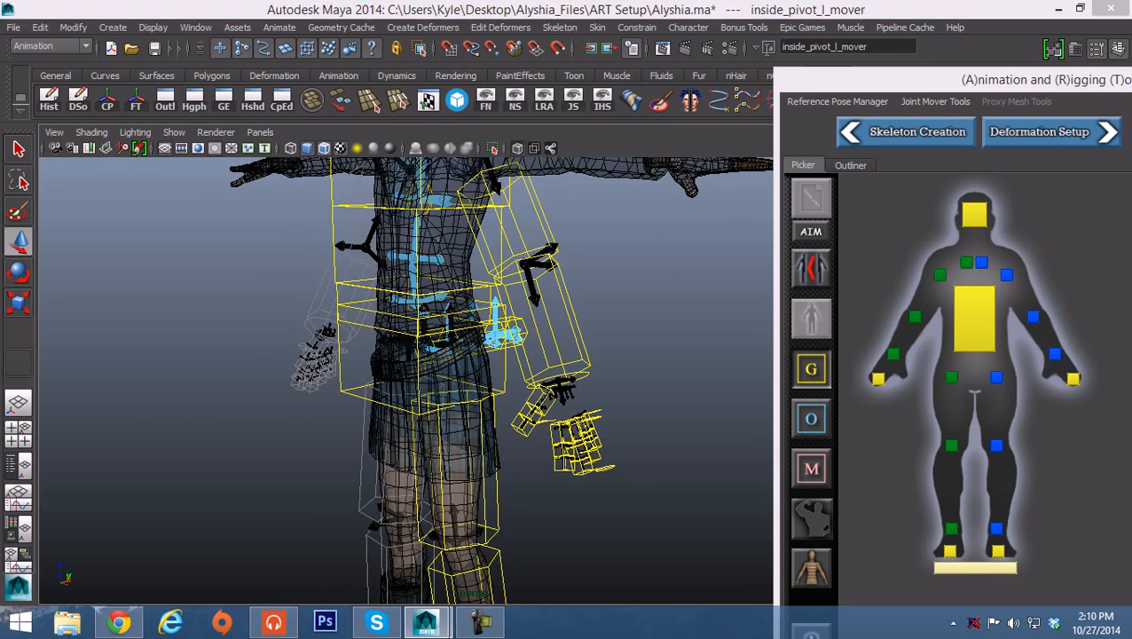
key("space")
key("space")
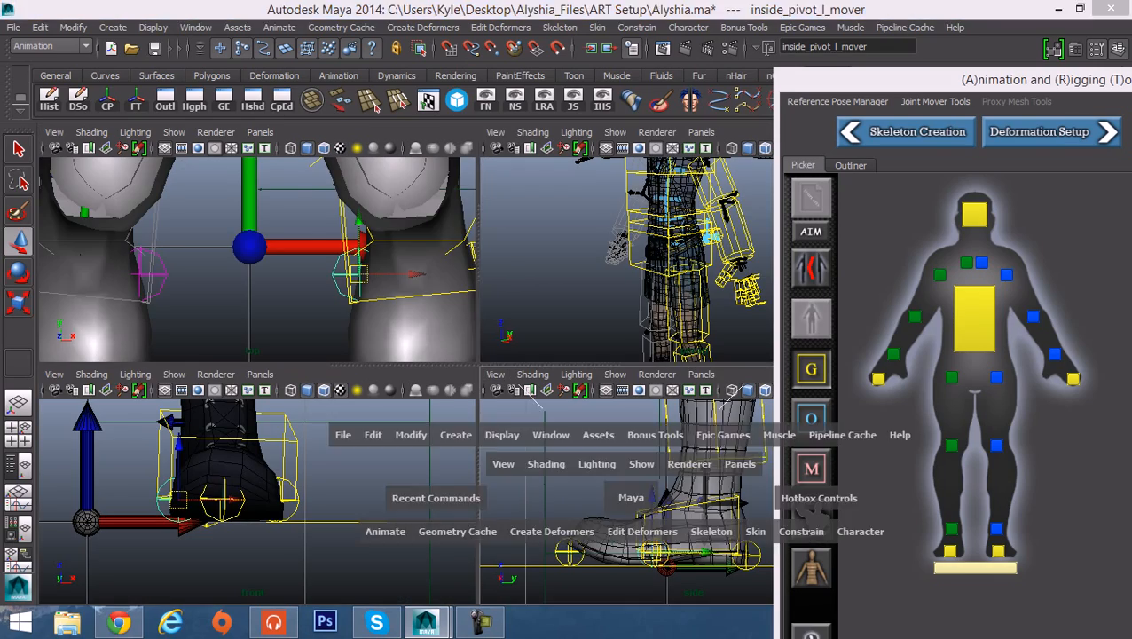
middle_click_drag(631, 498, 610, 602, "alt")
right_click_drag(610, 602, 457, 602, "alt")
middle_click_drag(462, 221, 448, 519, "alt")
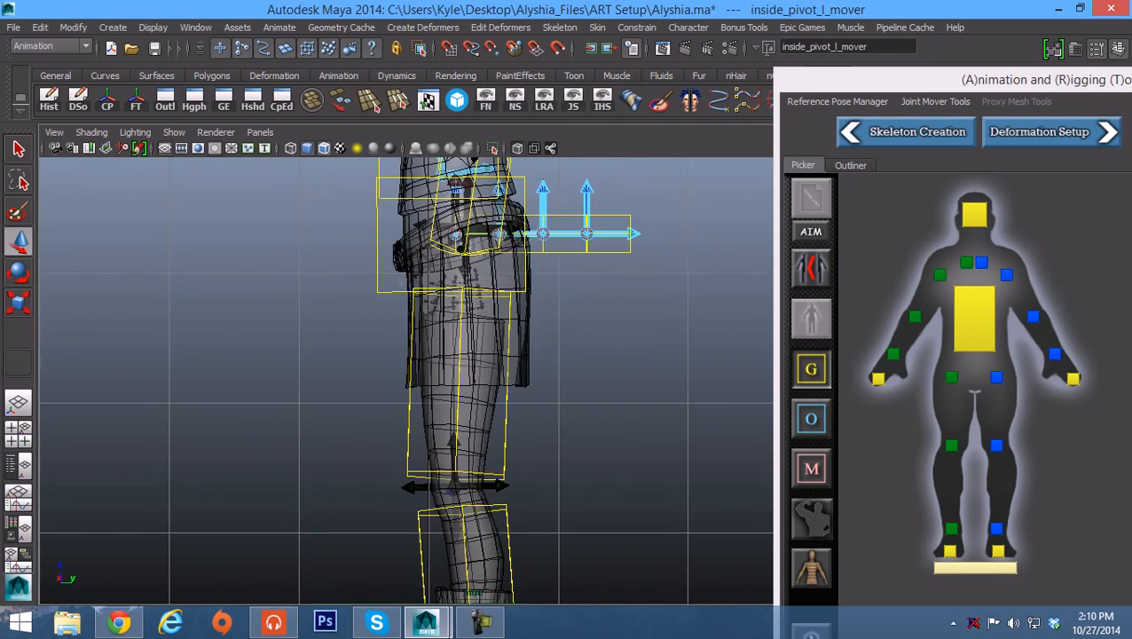
middle_click_drag(448, 292, 417, 533, "alt")
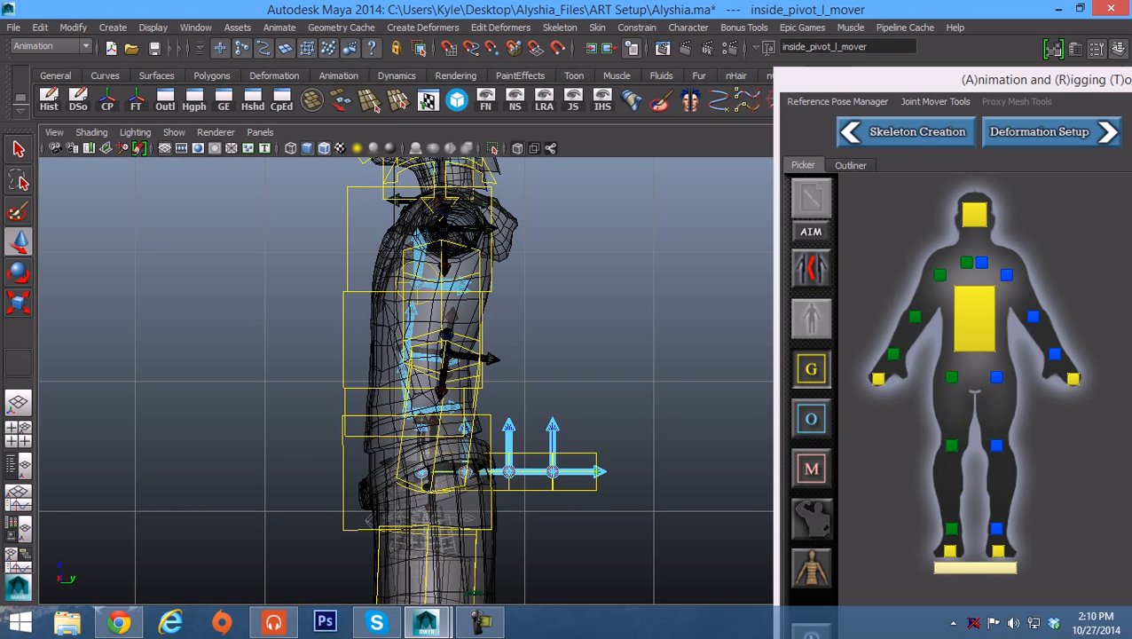
Step: Examine how the spine, shoulder and arm movers line up with the body in the side and perspective views
middle_click_drag(426, 447, 438, 502, "alt")
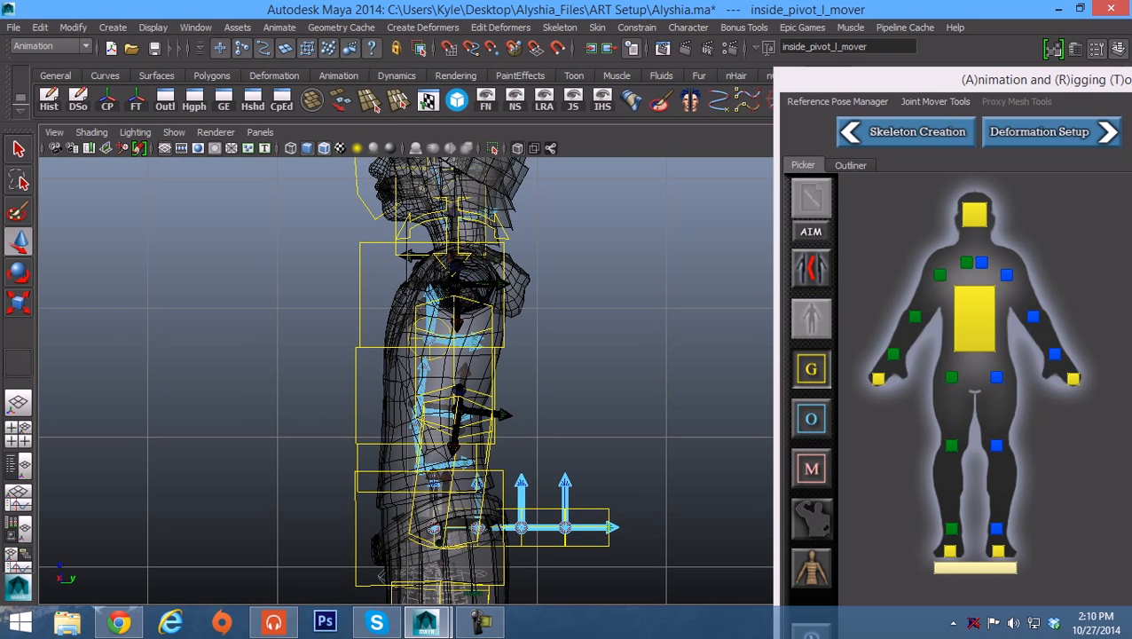
middle_click_drag(532, 434, 521, 390, "alt")
right_click_drag(524, 390, 572, 389, "alt")
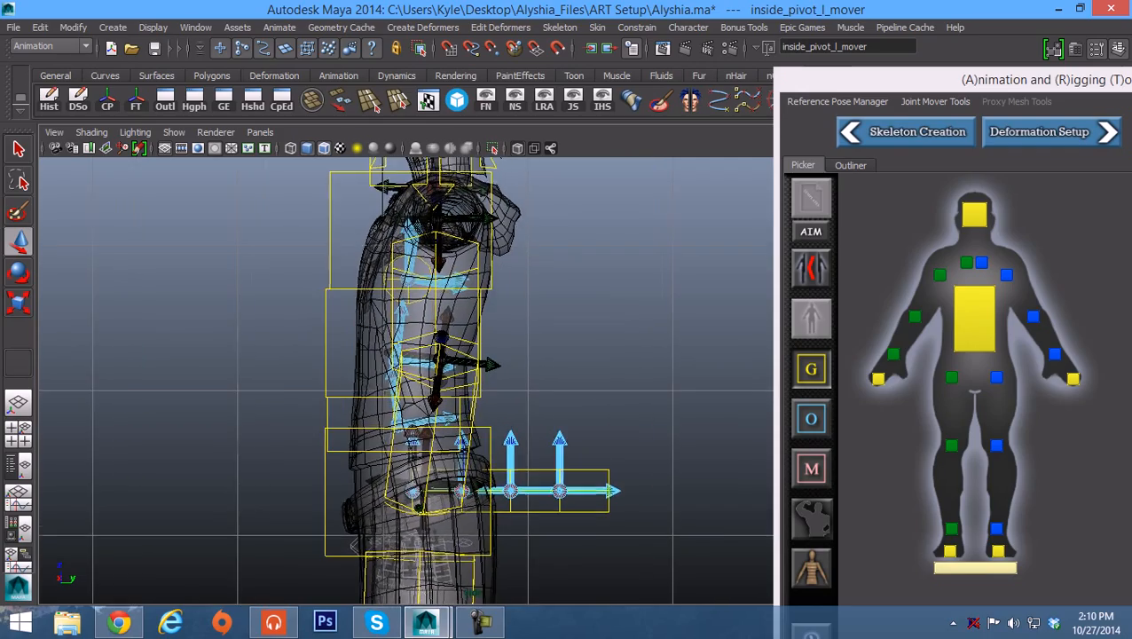
key("space")
key("space")
middle_click_drag(572, 293, 494, 365, "alt")
left_click_drag(494, 364, 603, 366, "alt")
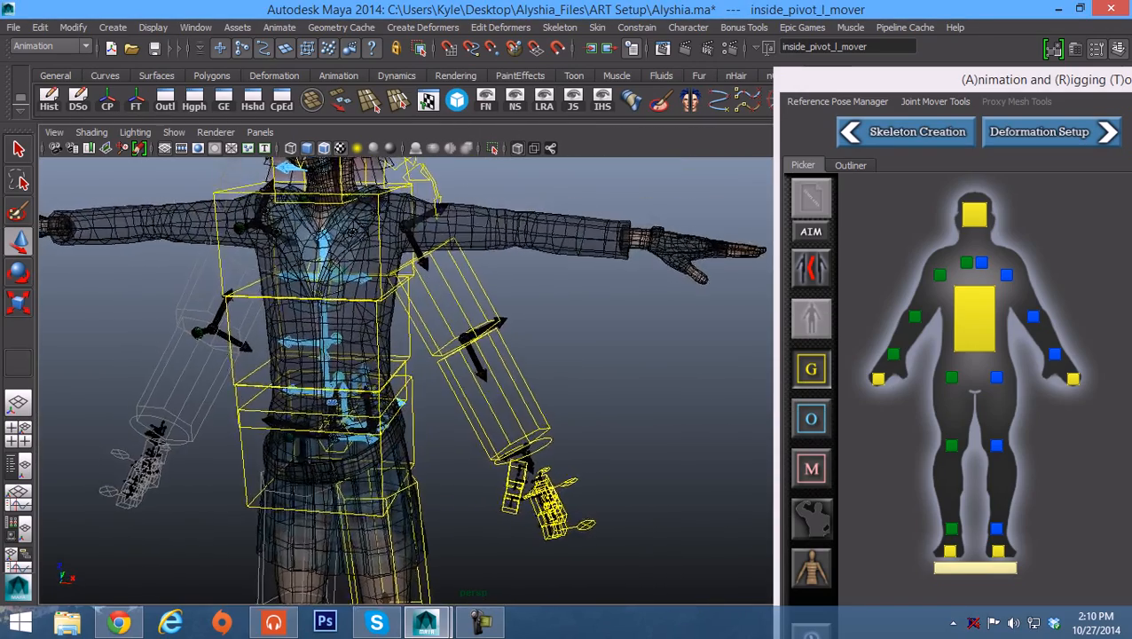
middle_click_drag(604, 365, 682, 509, "alt")
left_click_drag(444, 358, 419, 335, "alt")
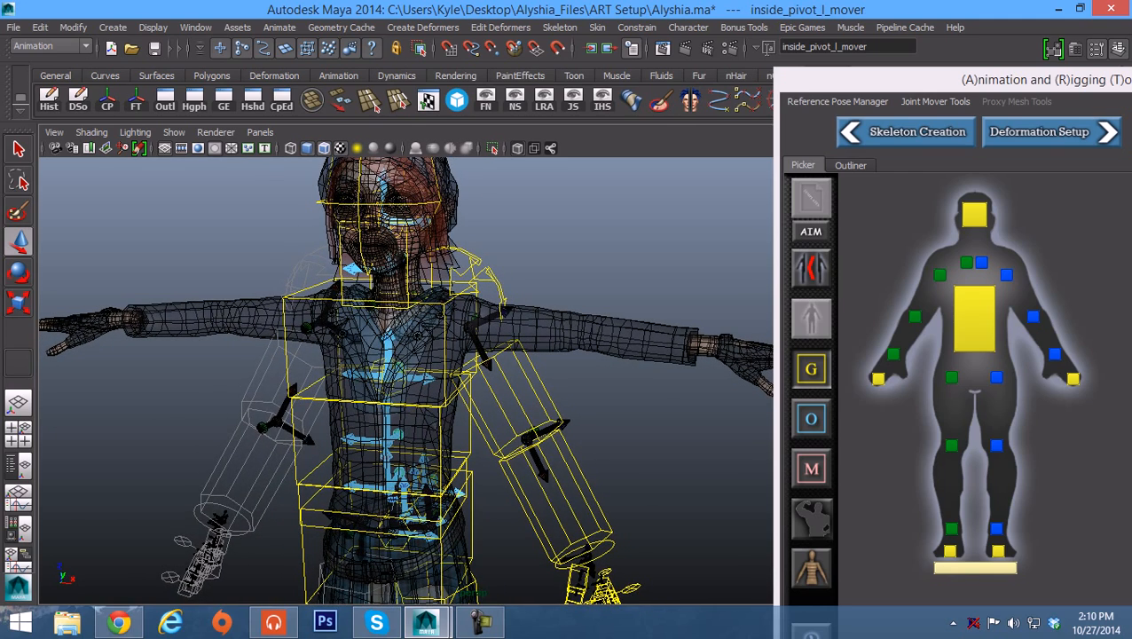
Step: Rotate the left clavicle mover upward until the arm movers extend roughly horizontally like the character's outstretched arms
left_click(469, 258)
key("e")
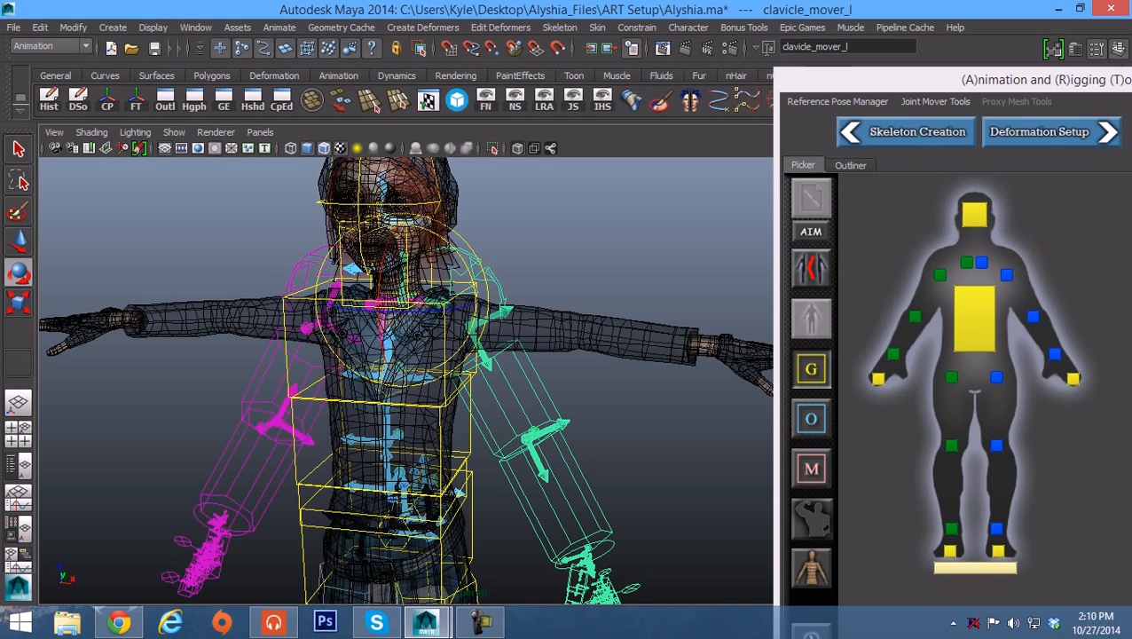
left_click_drag(469, 259, 413, 219)
left_click_drag(414, 302, 383, 300, "alt")
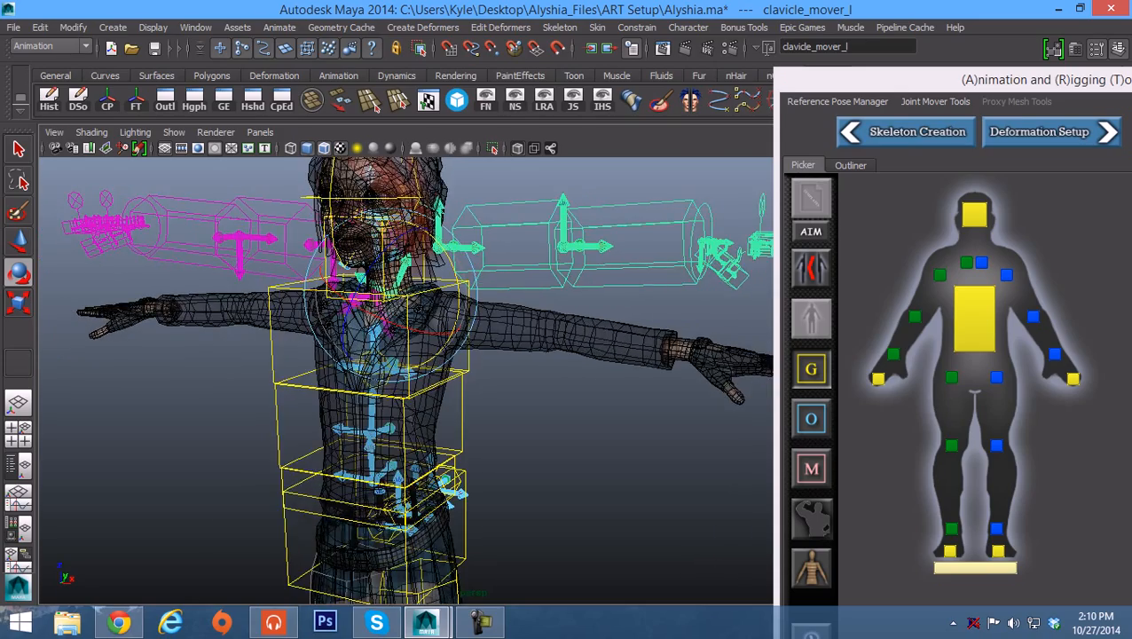
middle_click_drag(384, 300, 375, 212, "alt")
Step: In the side view, select spine_01_mover through the torso picker and move it toward the character's back and slightly up
key("space")
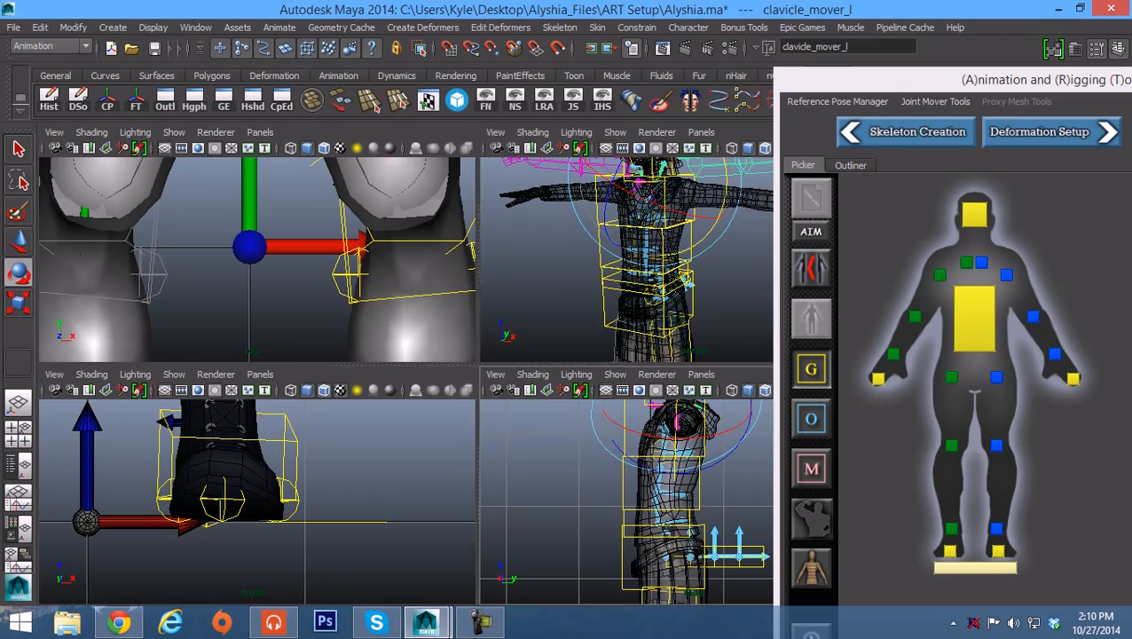
key("space")
middle_click_drag(621, 497, 581, 481, "alt")
right_click_drag(581, 481, 626, 481, "alt")
middle_click_drag(625, 481, 697, 576, "alt")
left_click(701, 490)
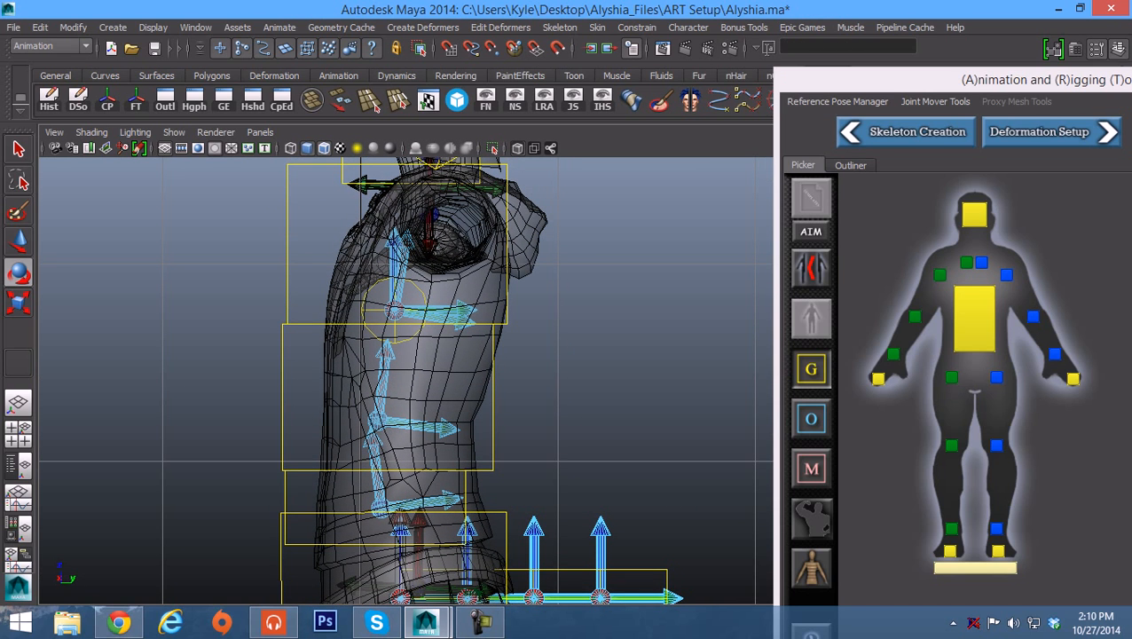
left_click(974, 318)
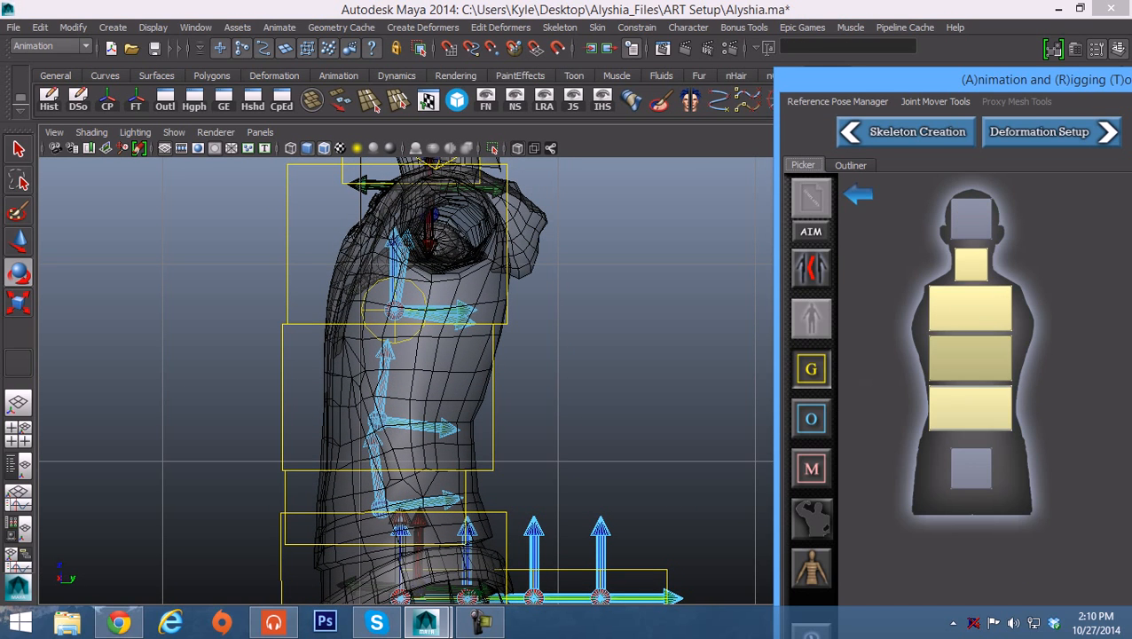
left_click(970, 407)
middle_click_drag(622, 409, 615, 392, "alt")
key("w")
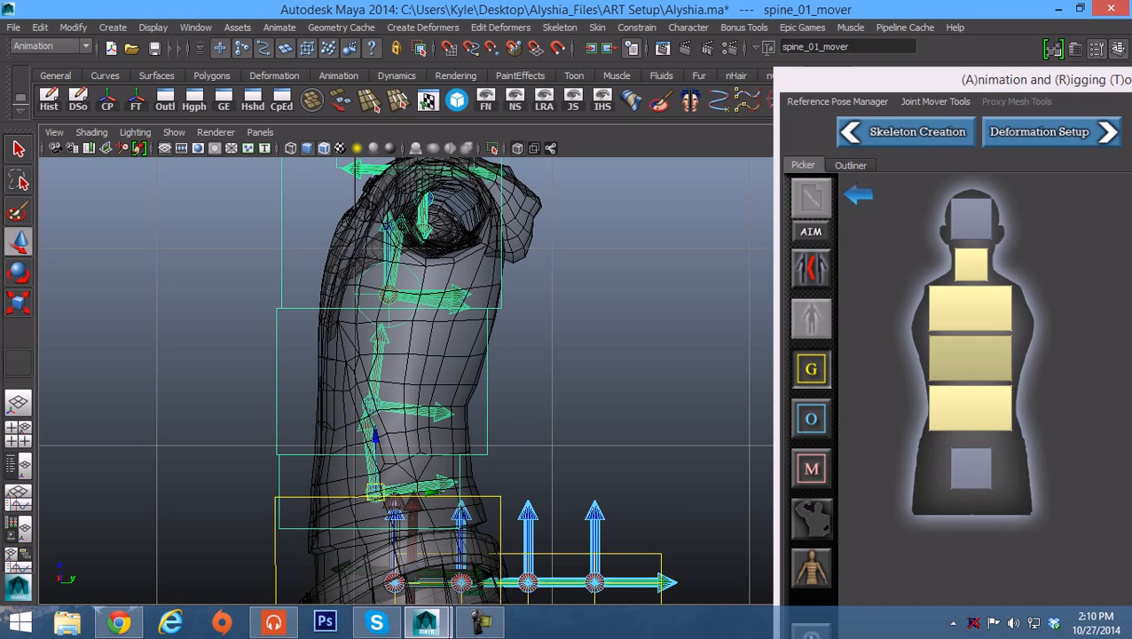
left_click_drag(374, 493, 408, 486)
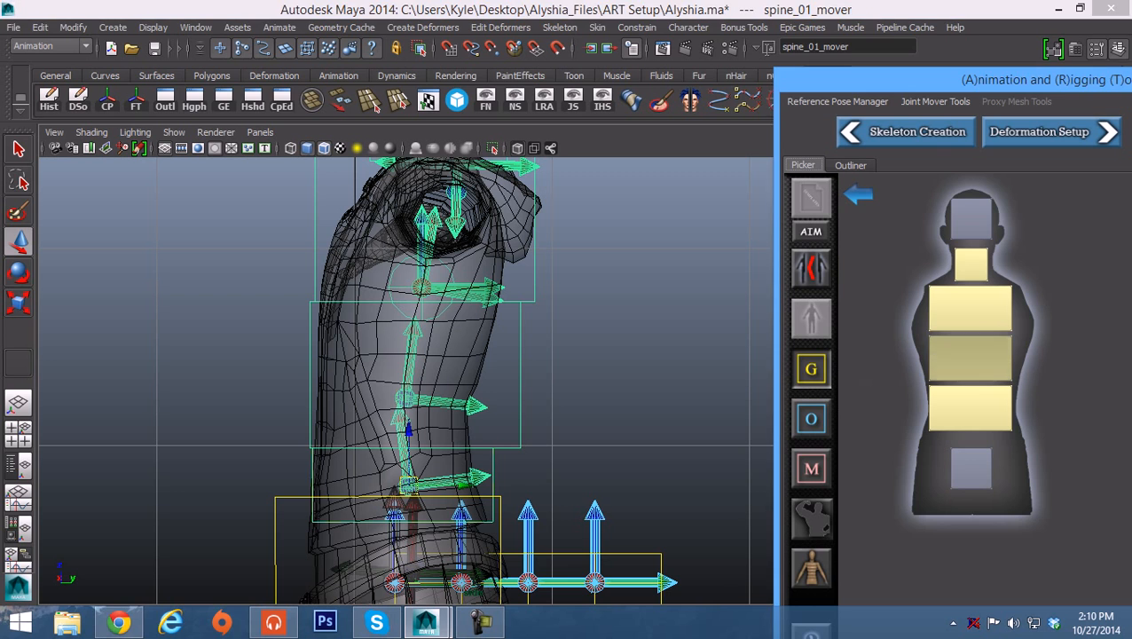
Step: Nudge the middle spine mover and spine_03_mover slightly toward the character's back in the side view
left_click(970, 359)
left_click_drag(405, 397, 417, 393)
middle_click_drag(417, 393, 410, 466, "alt")
left_click(970, 308)
left_click_drag(482, 356, 487, 356)
middle_click_drag(488, 356, 479, 388, "alt")
right_click_drag(478, 388, 451, 387, "alt")
middle_click_drag(451, 388, 431, 340, "alt")
right_click_drag(430, 340, 395, 340, "alt")
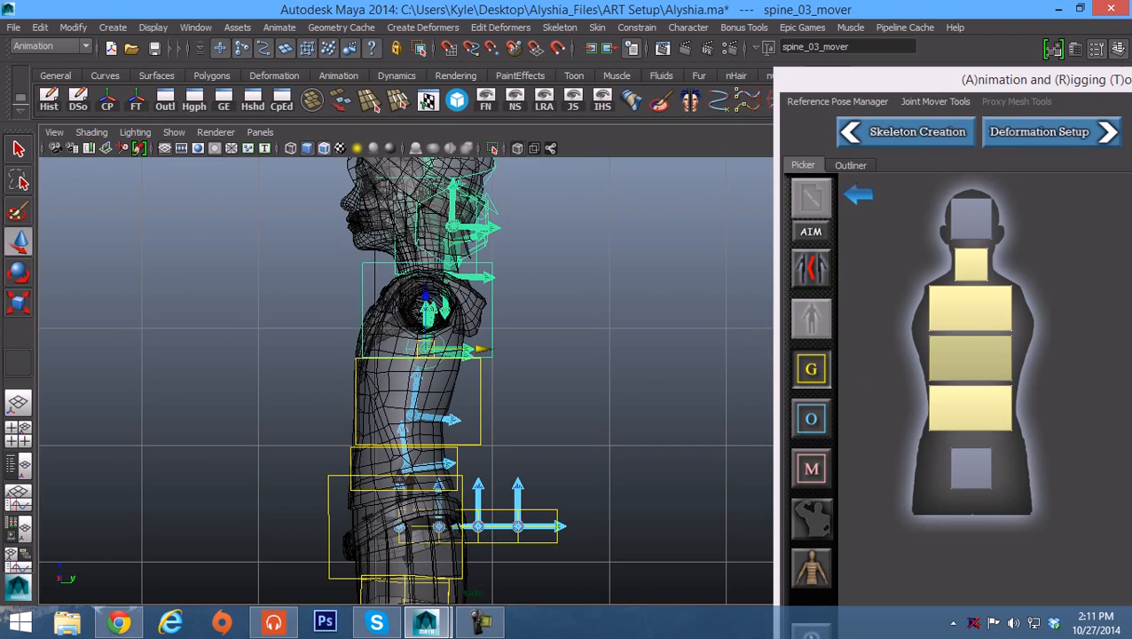
middle_click_drag(395, 340, 386, 323, "alt")
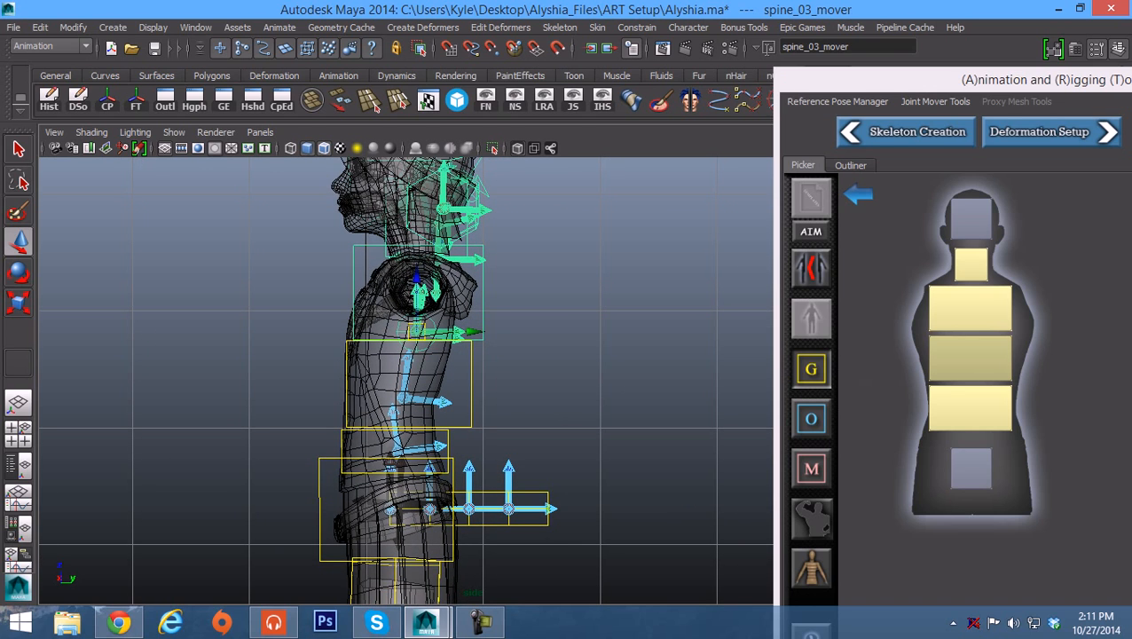
middle_click_drag(386, 323, 414, 371, "alt")
Step: Inspect the upper chest in the perspective view and select Hood_mover at the top spine joint
key("space")
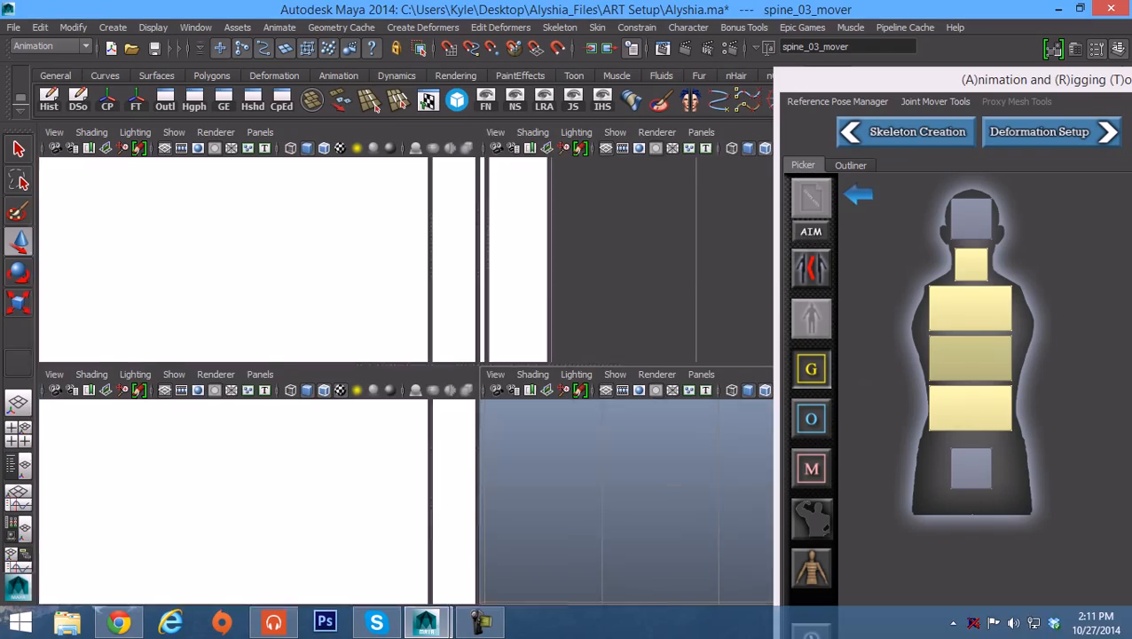
key("space")
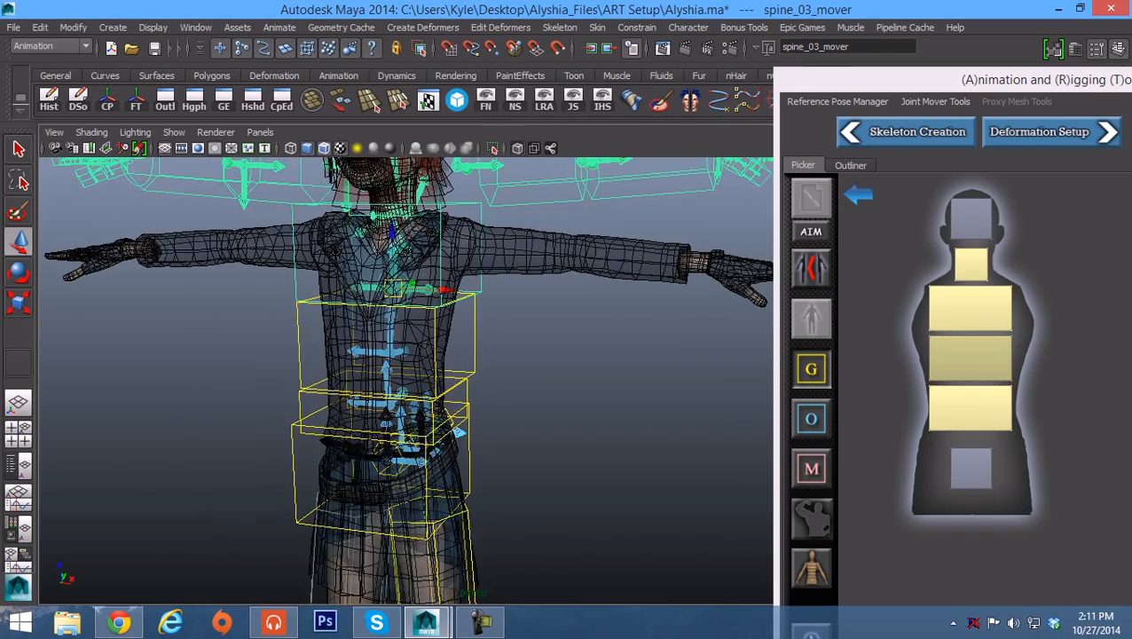
middle_click_drag(414, 372, 447, 454, "alt")
left_click_drag(448, 453, 404, 498, "alt")
right_click_drag(404, 498, 482, 491, "alt")
middle_click_drag(482, 491, 482, 537, "alt")
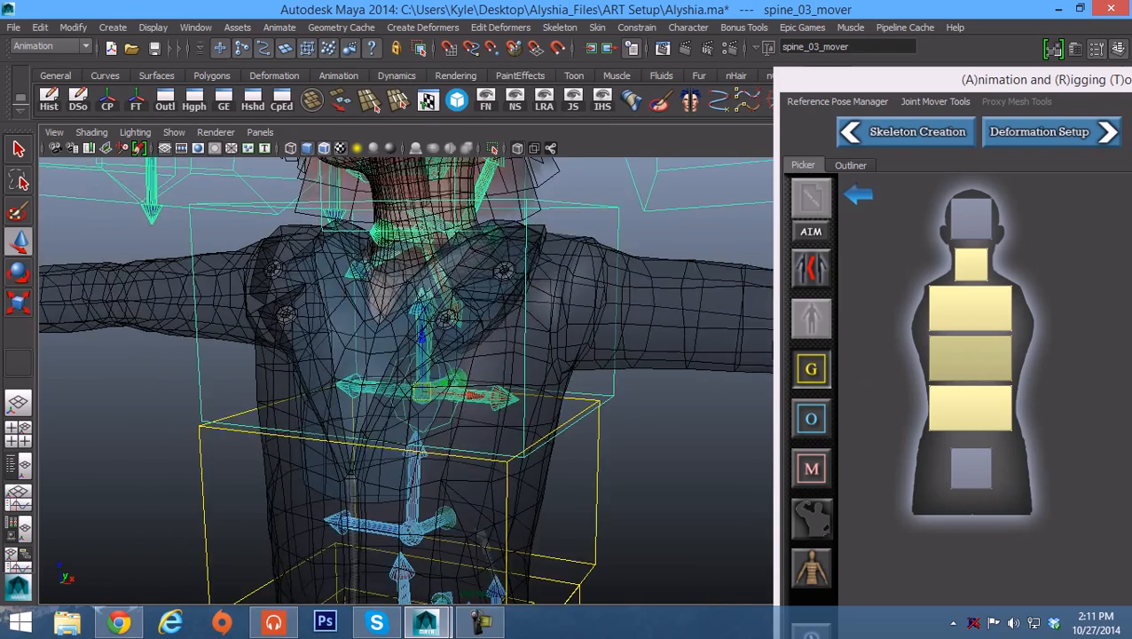
left_click_drag(482, 537, 450, 543, "alt")
left_click(451, 543)
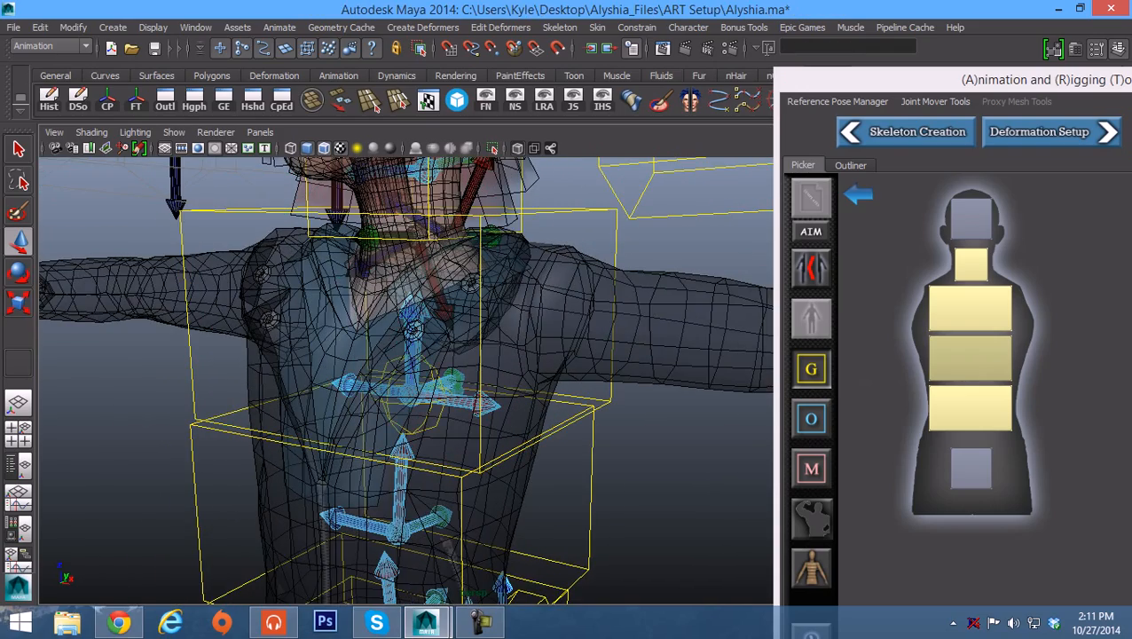
left_click(457, 401)
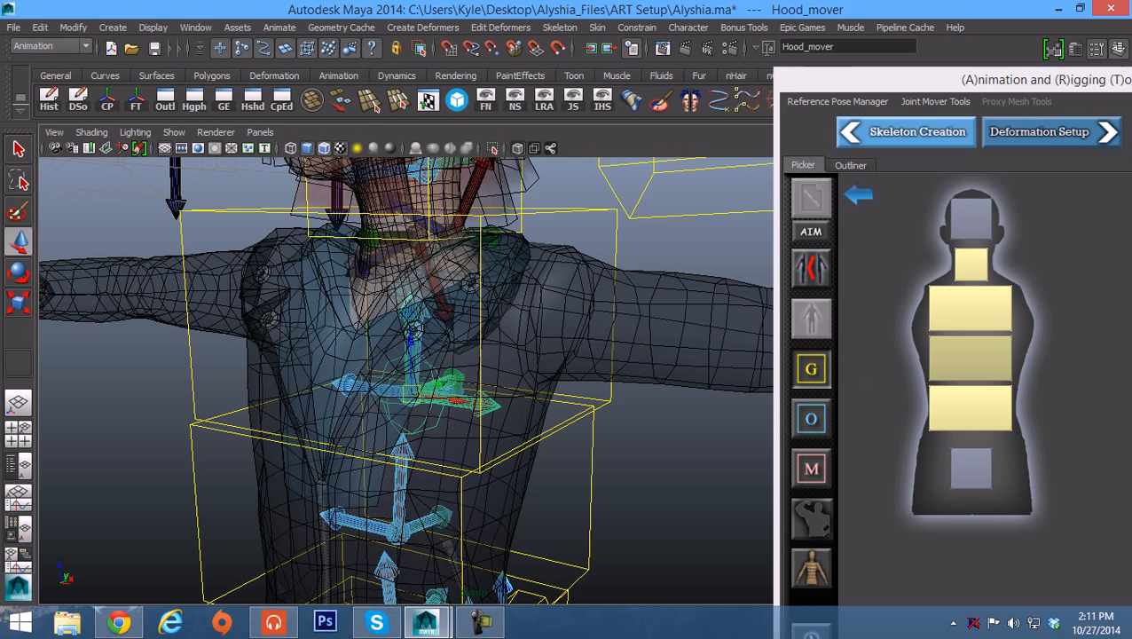
Step: Show the toolset's joint mover hierarchy, expand the custom jiggle joints and select Hood_mover from the list
left_click_drag(914, 79, 850, 99)
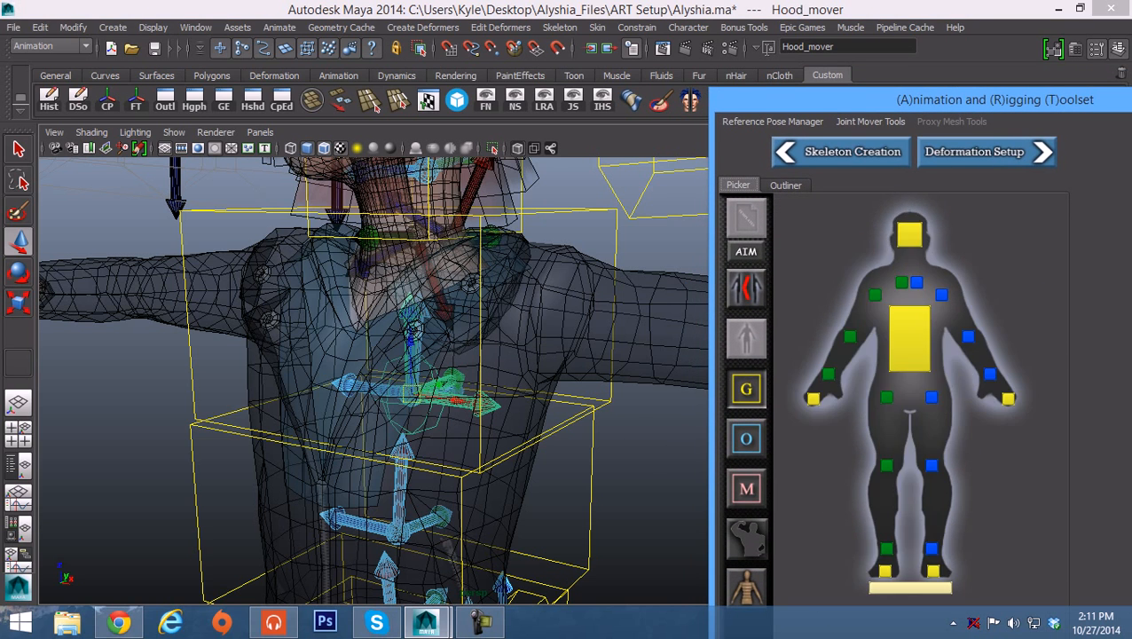
left_click(786, 185)
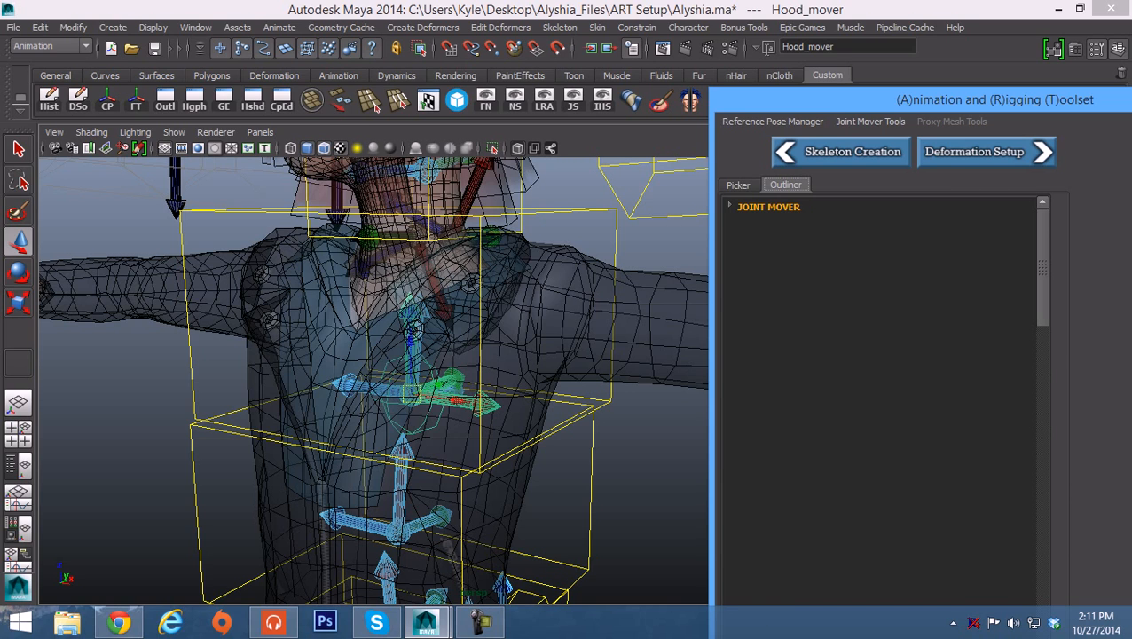
left_click(738, 185)
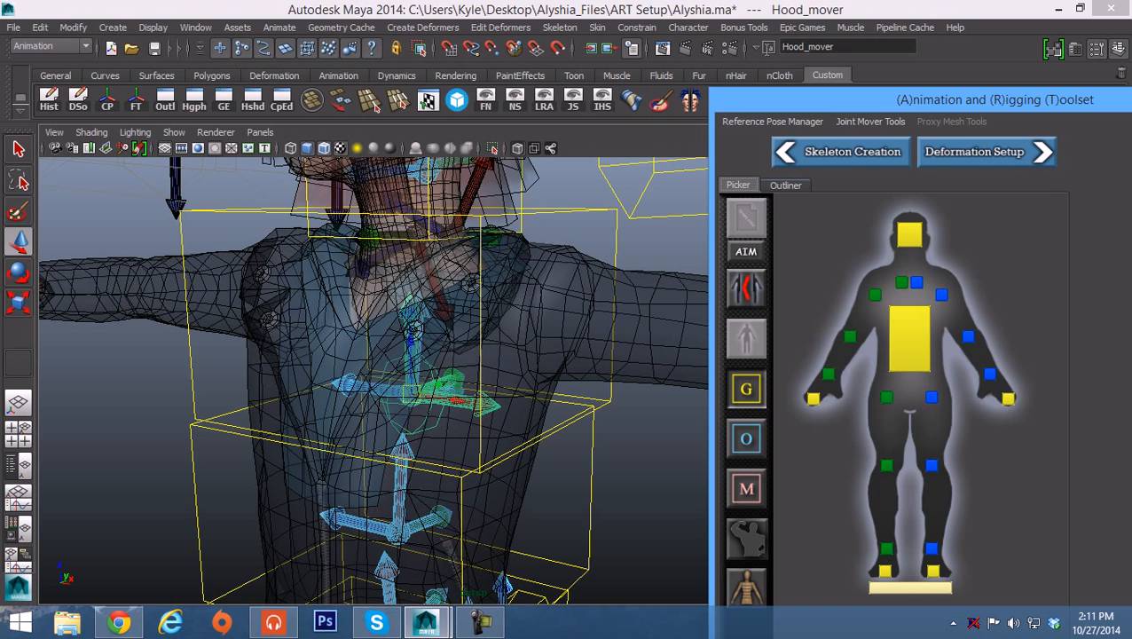
left_click(785, 185)
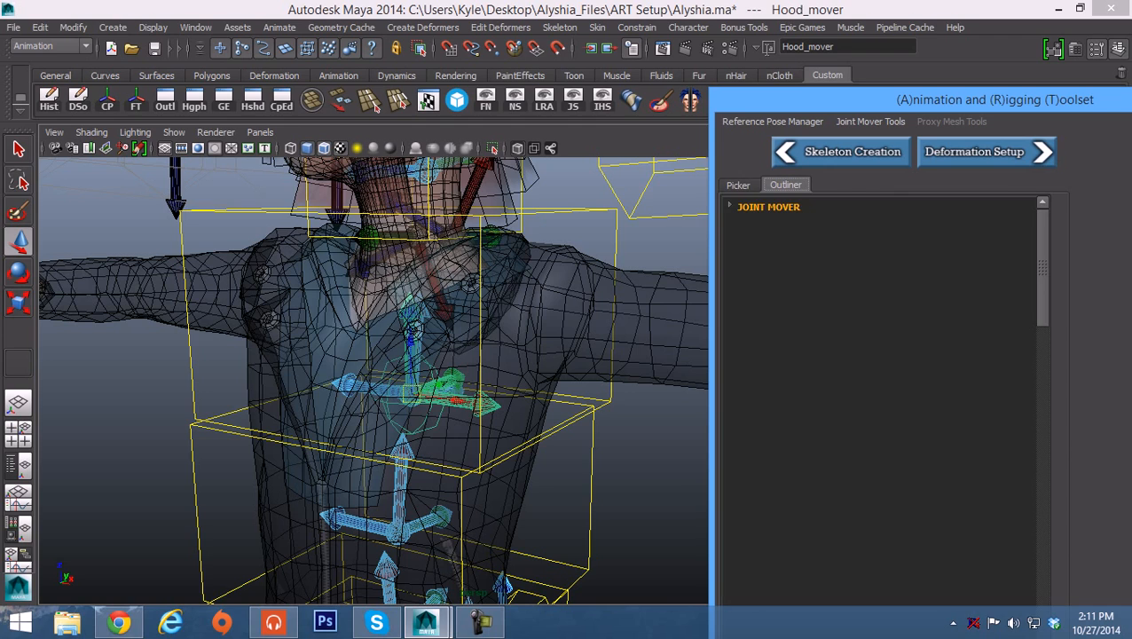
left_click(729, 206)
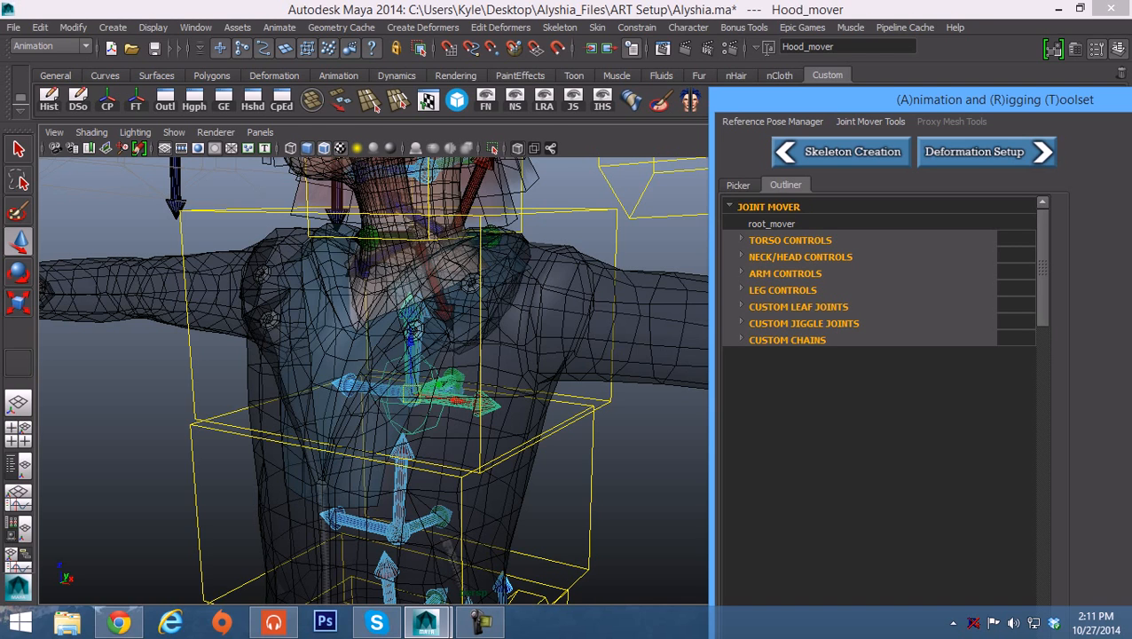
left_click(741, 322)
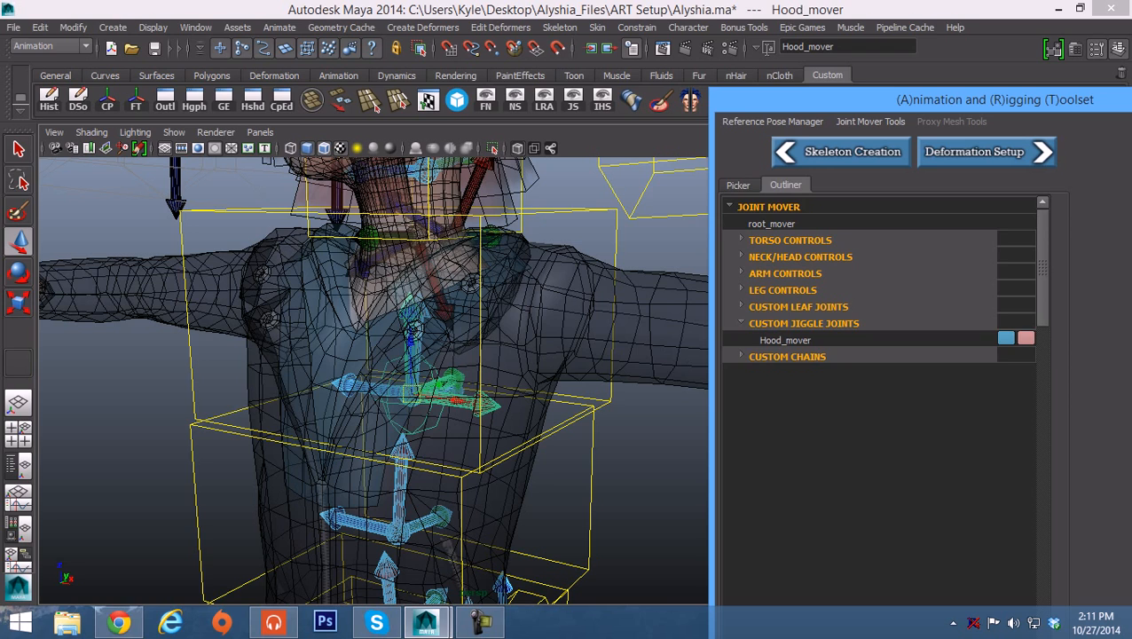
left_click(785, 340)
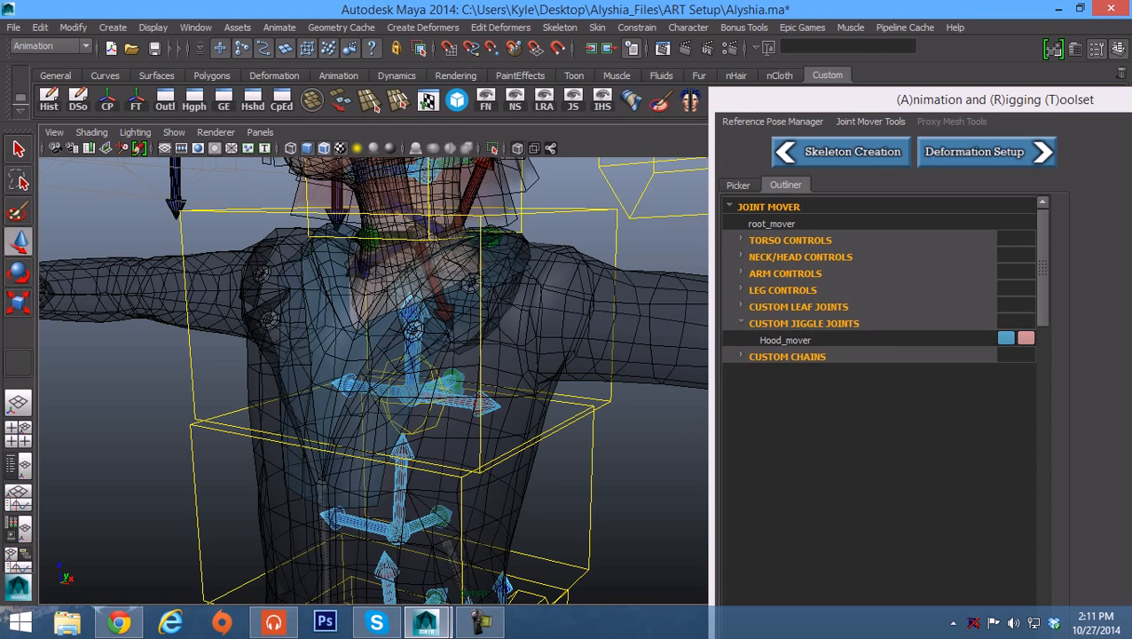
left_click(785, 340)
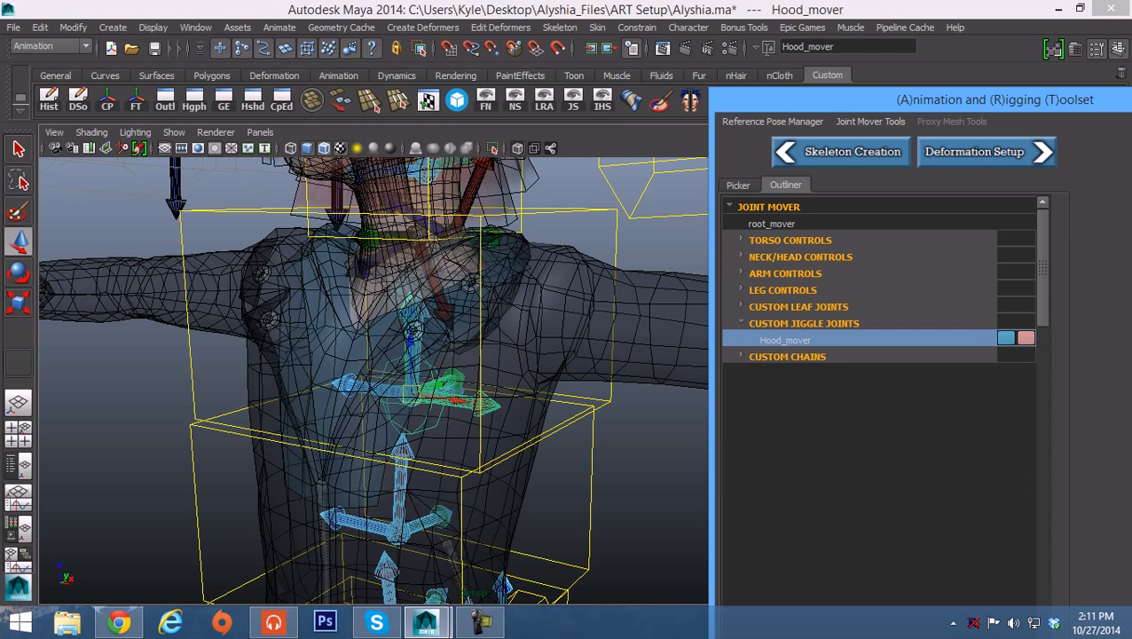
Step: Move Hood_mover up and back in the side view so it sits inside the hood behind the neck
left_click(457, 400)
key("space")
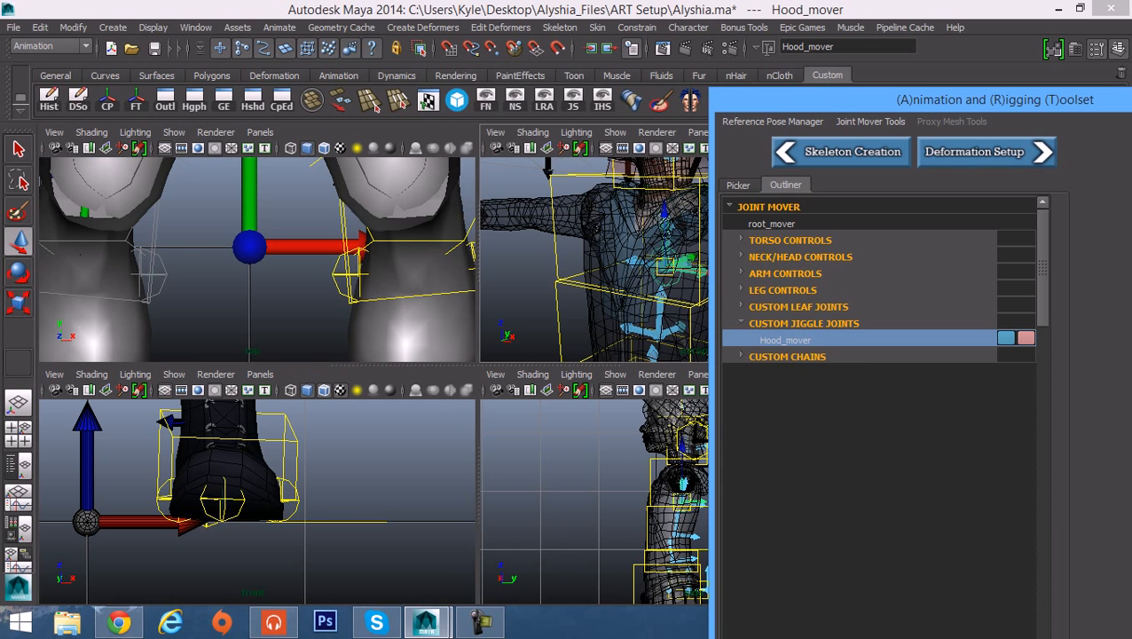
key("space")
middle_click_drag(568, 461, 507, 510, "alt")
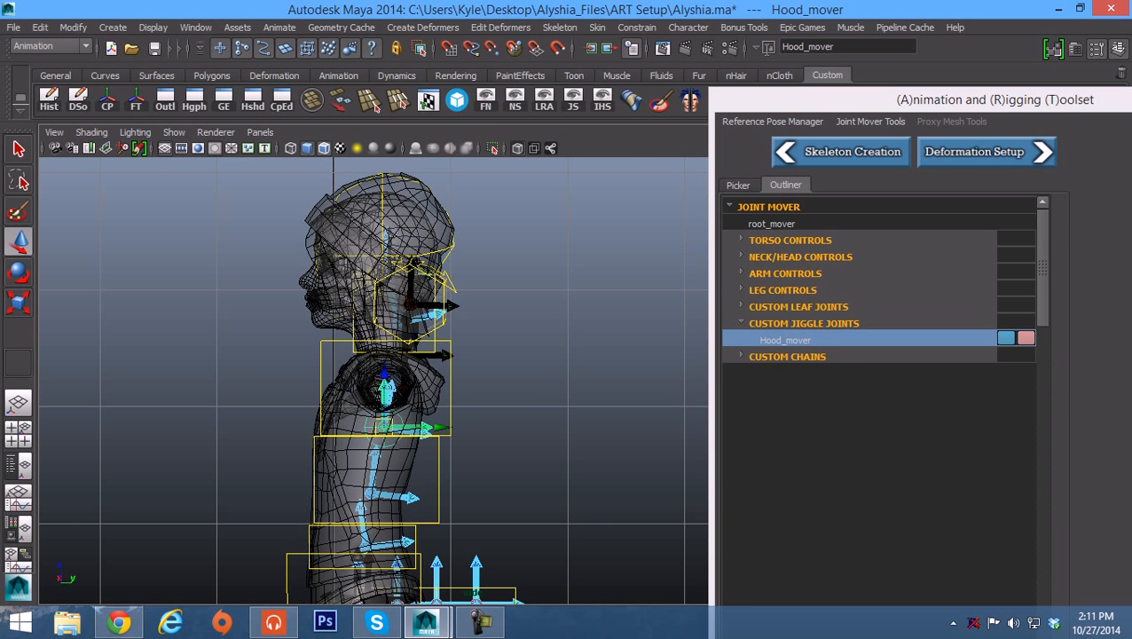
left_click_drag(383, 425, 423, 381)
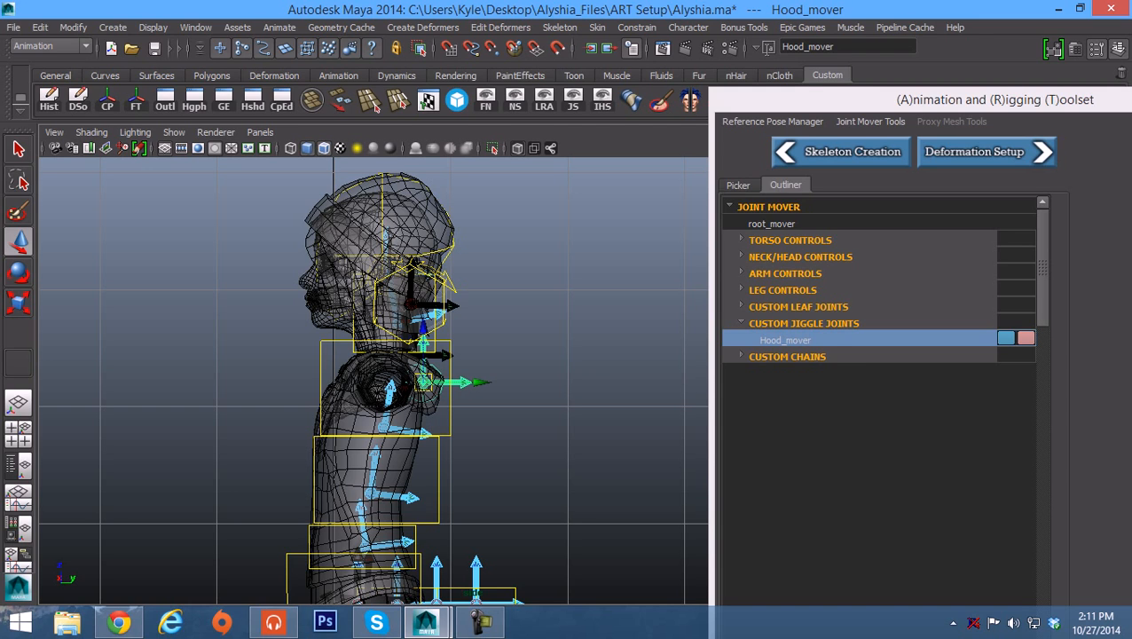
Step: Review the skirt chains listed under the custom chains and return to the body picker
left_click(741, 323)
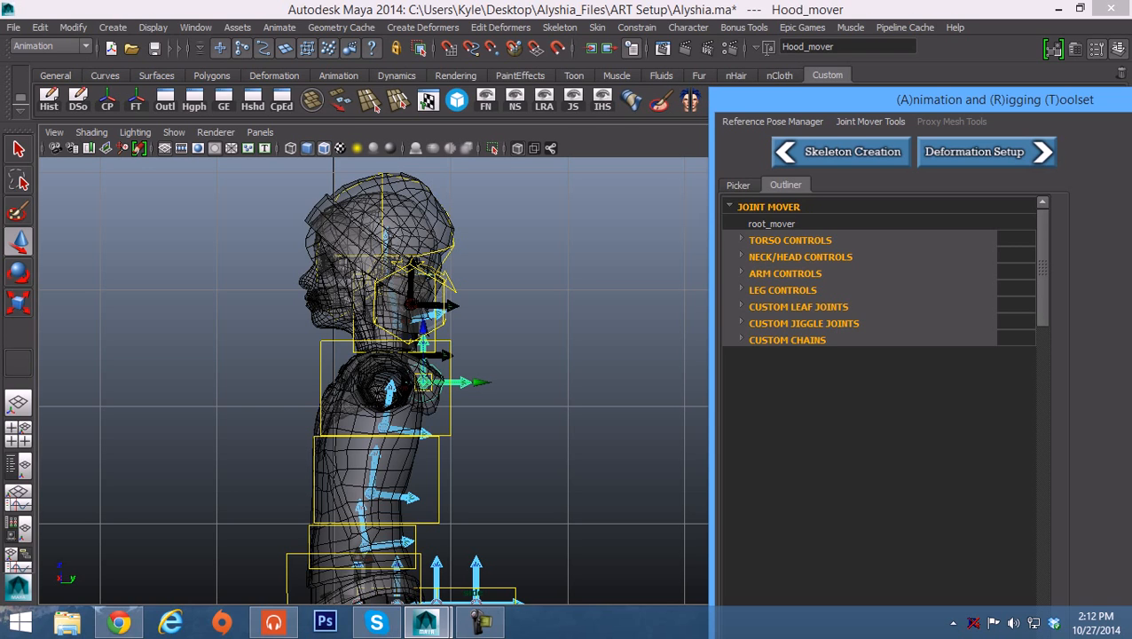
left_click(741, 340)
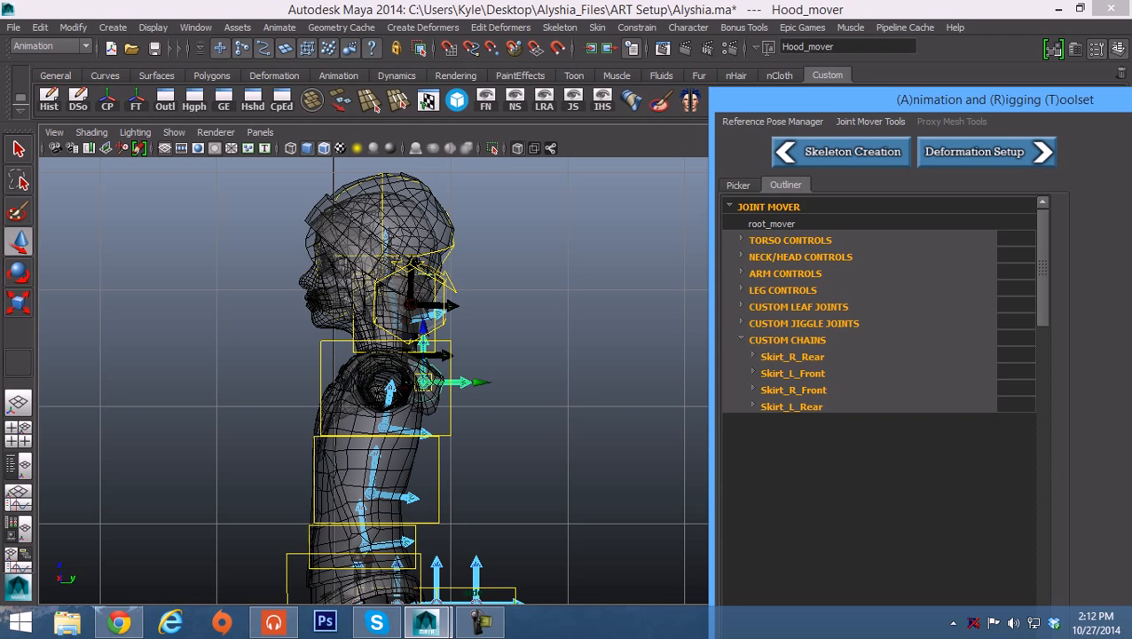
left_click(741, 340)
left_click(737, 185)
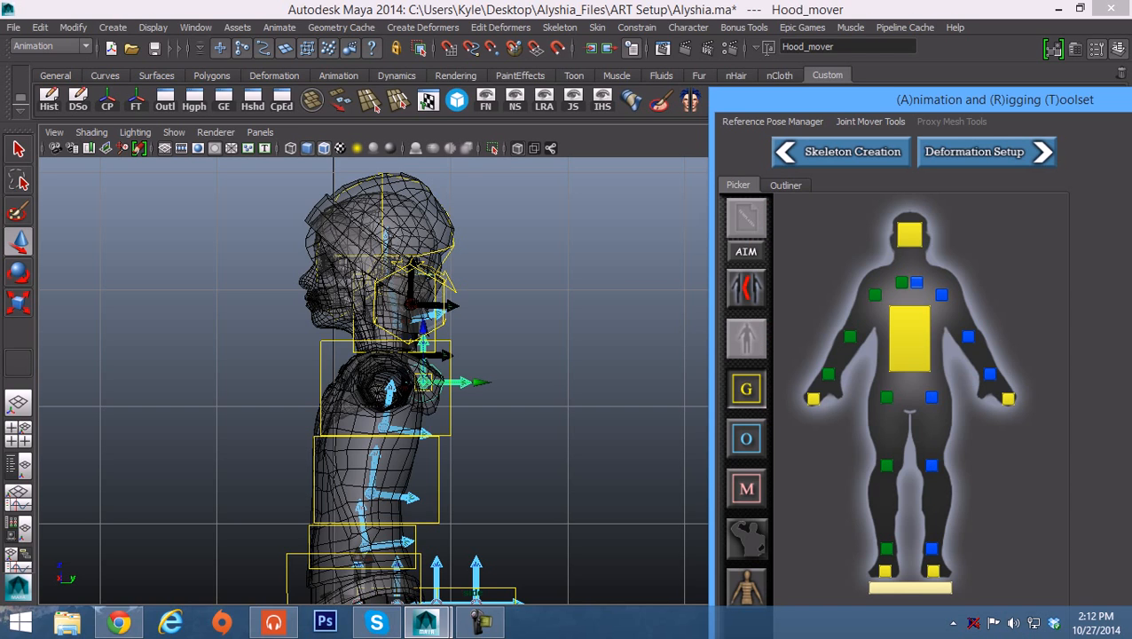
Step: Select clavicle_mover_l and move it down into the upper chest beside the collar in the front view
left_click(917, 282)
key("space")
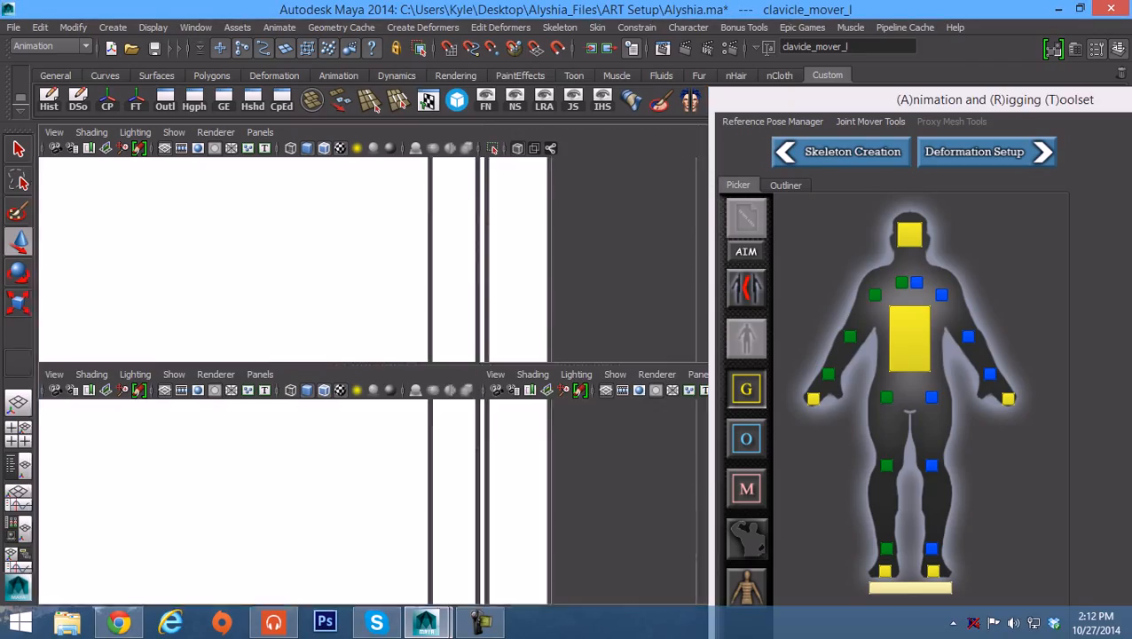
key("space")
left_click_drag(355, 381, 433, 330, "alt")
middle_click_drag(433, 330, 235, 367, "alt")
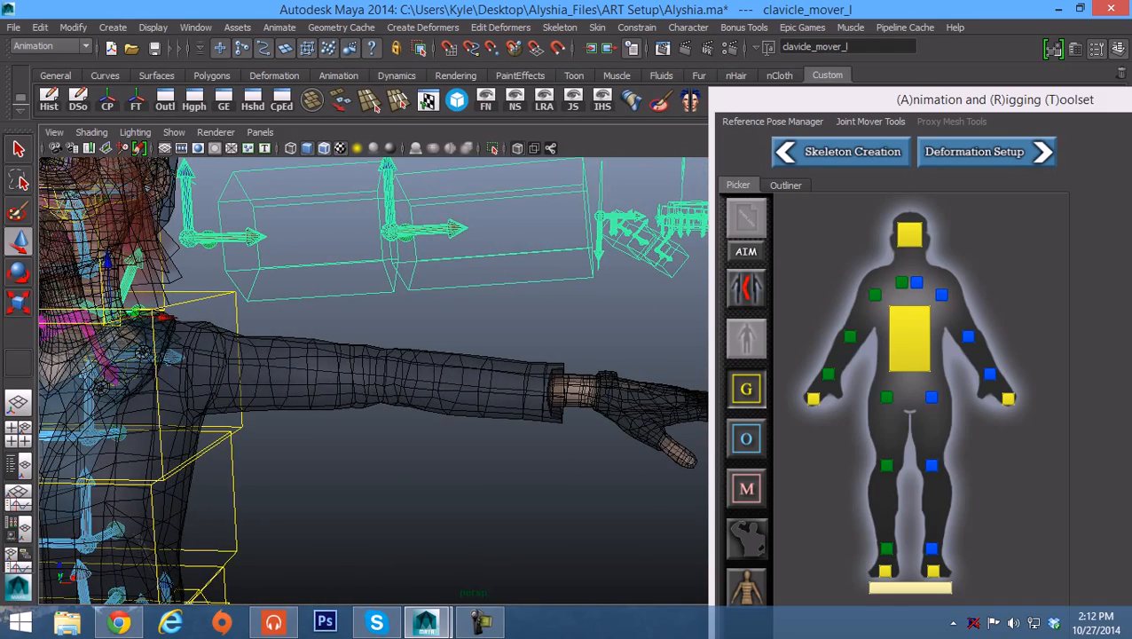
middle_click_drag(266, 347, 440, 323, "alt")
key("space")
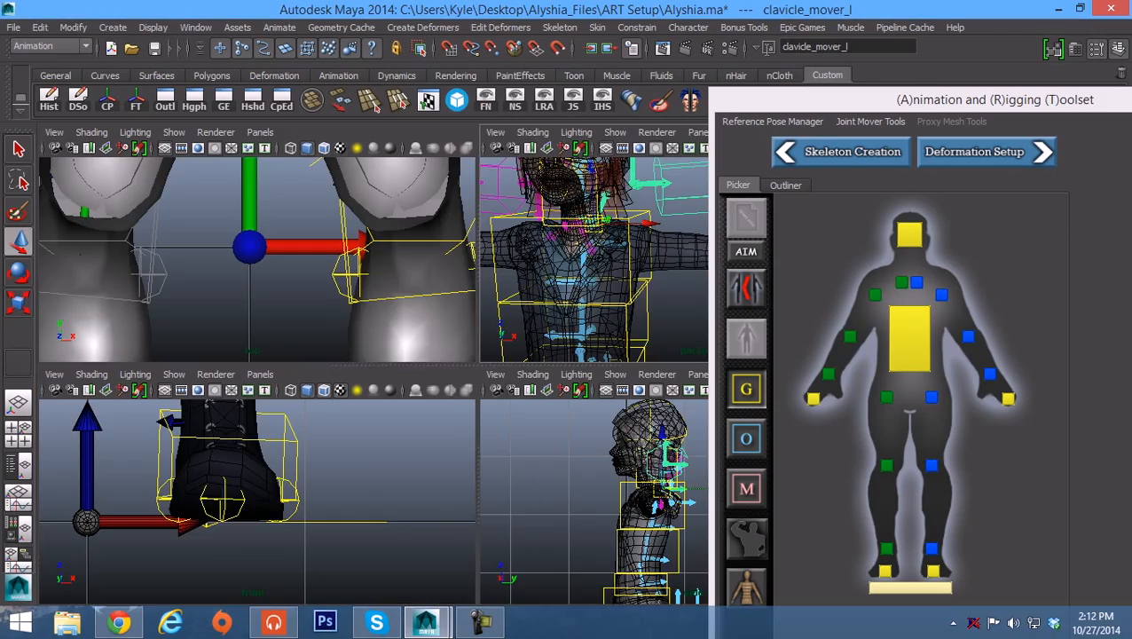
key("space")
key("f")
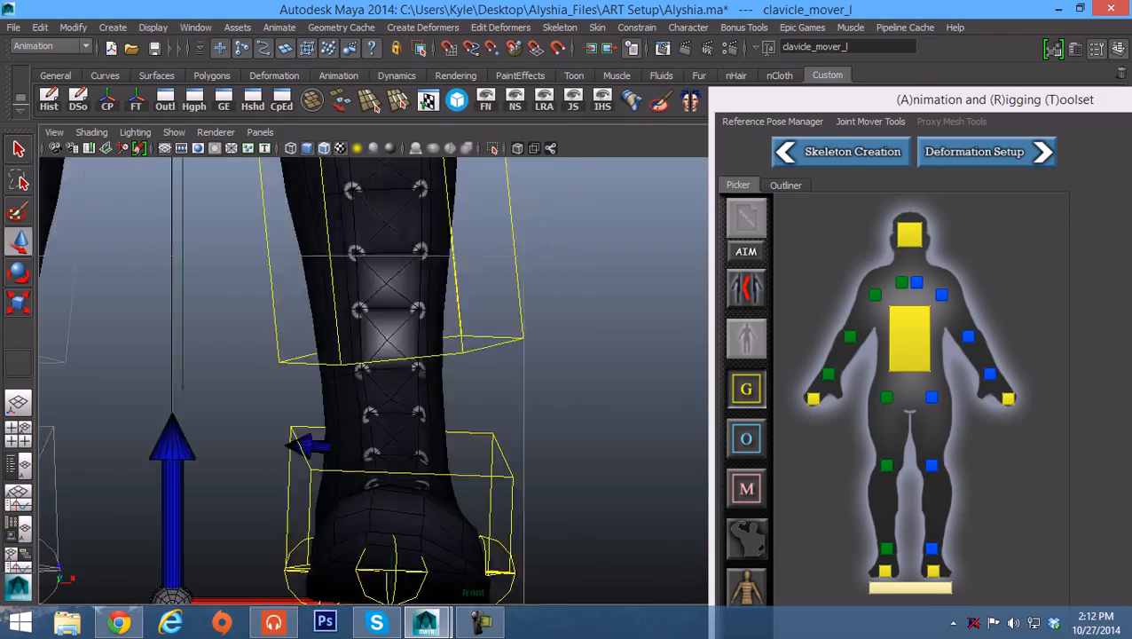
middle_click_drag(373, 380, 345, 344, "alt")
right_click_drag(345, 345, 462, 346, "alt")
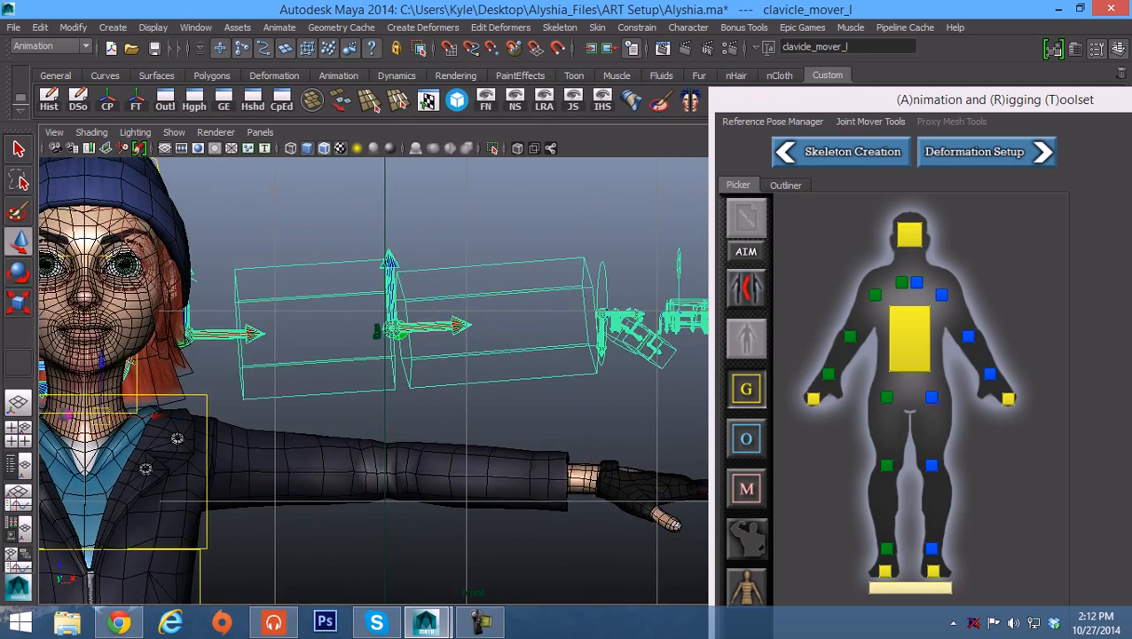
middle_click_drag(372, 380, 541, 315, "alt")
middle_click_drag(373, 379, 370, 394, "alt")
right_click_drag(370, 394, 383, 394, "alt")
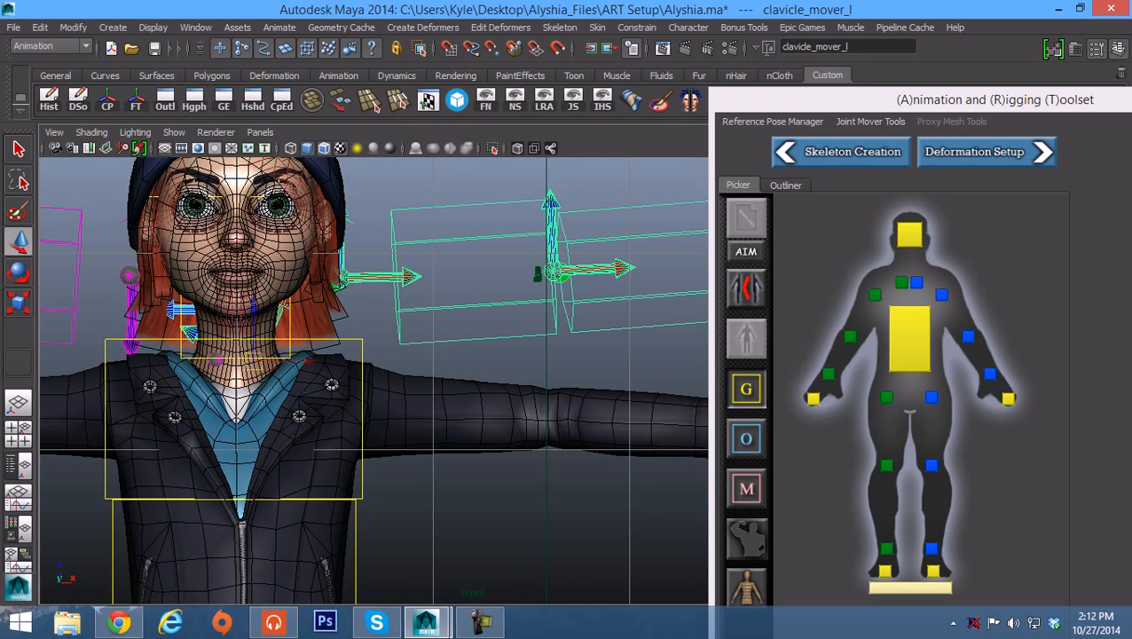
left_click_drag(254, 361, 276, 426)
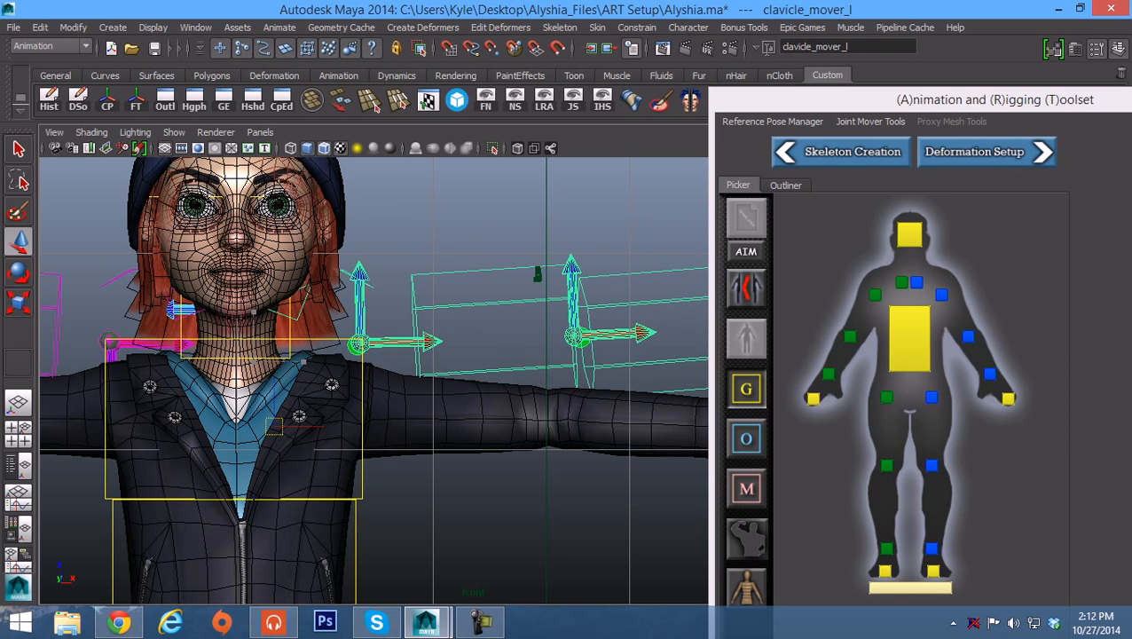
Step: Rotate clavicle_mover_l in the front view to tilt the left arm chain downward
key("e")
left_click_drag(334, 378, 350, 410)
middle_click_drag(349, 410, 365, 392, "alt")
key("w")
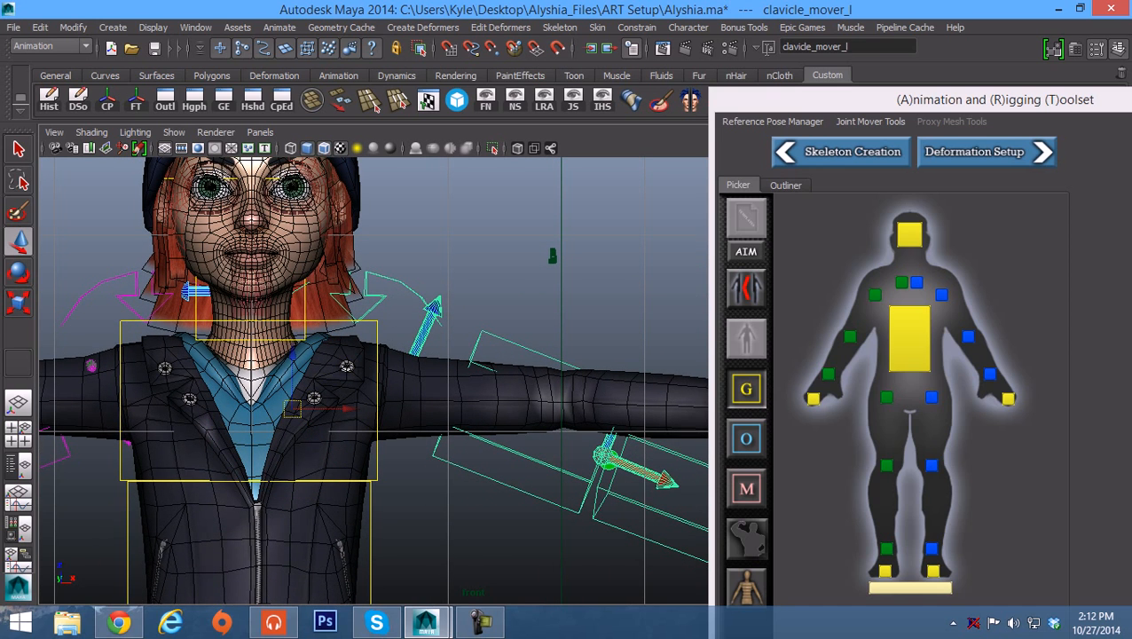
Step: Turn on X-ray shading and rotate clavicle_mover_l further so its bone runs from the chest toward the shoulder
key("alt+x")
middle_click_drag(365, 391, 371, 390, "alt")
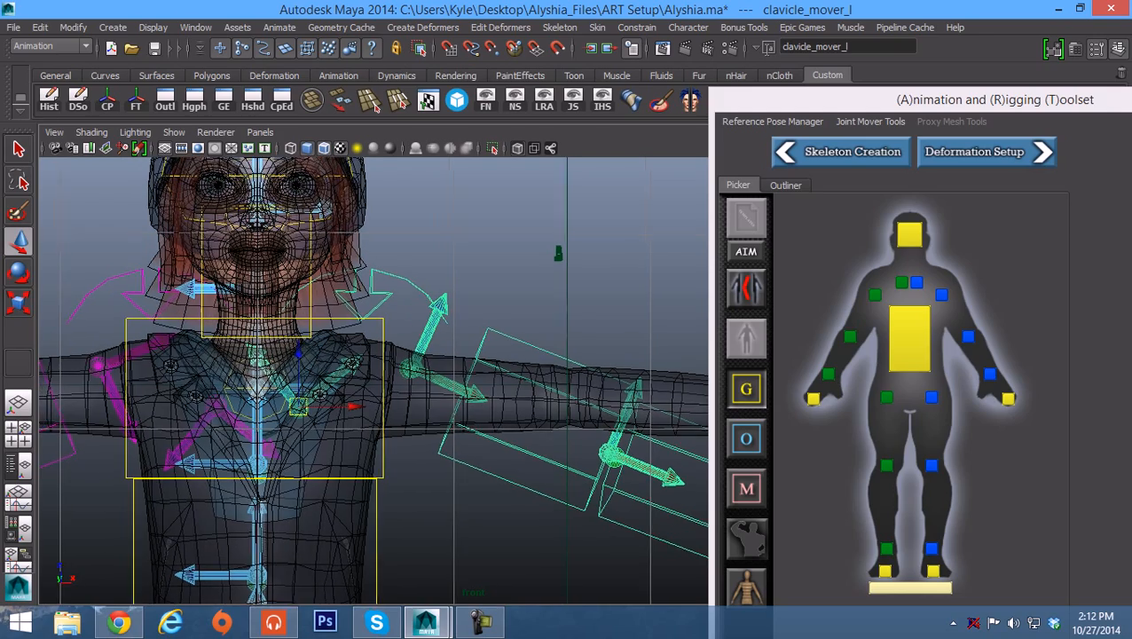
right_click_drag(371, 390, 408, 389, "alt")
key("e")
left_click_drag(315, 340, 323, 345)
mouse_move(353, 372)
left_mouse_down()
mouse_move(312, 339)
mouse_move(339, 365)
mouse_move(342, 355)
left_mouse_up()
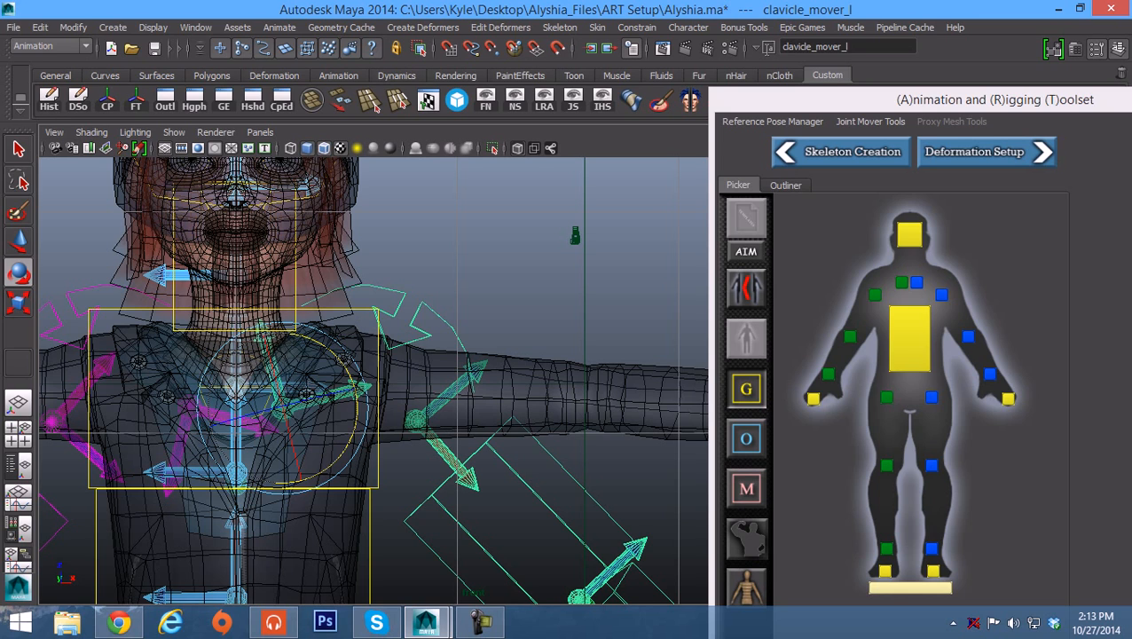
left_click_drag(327, 349, 327, 348)
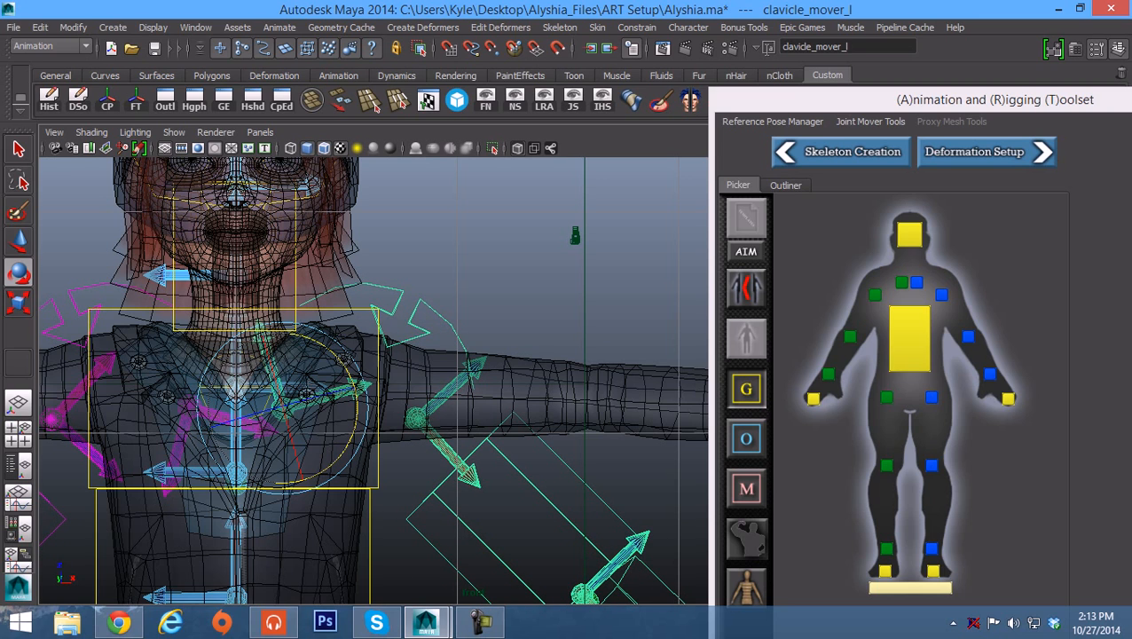
Step: Rotate upperarm_mover_l level with the arm and move it into the left shoulder joint in the front view
left_click(373, 307)
left_click_drag(455, 353, 397, 346)
key("w")
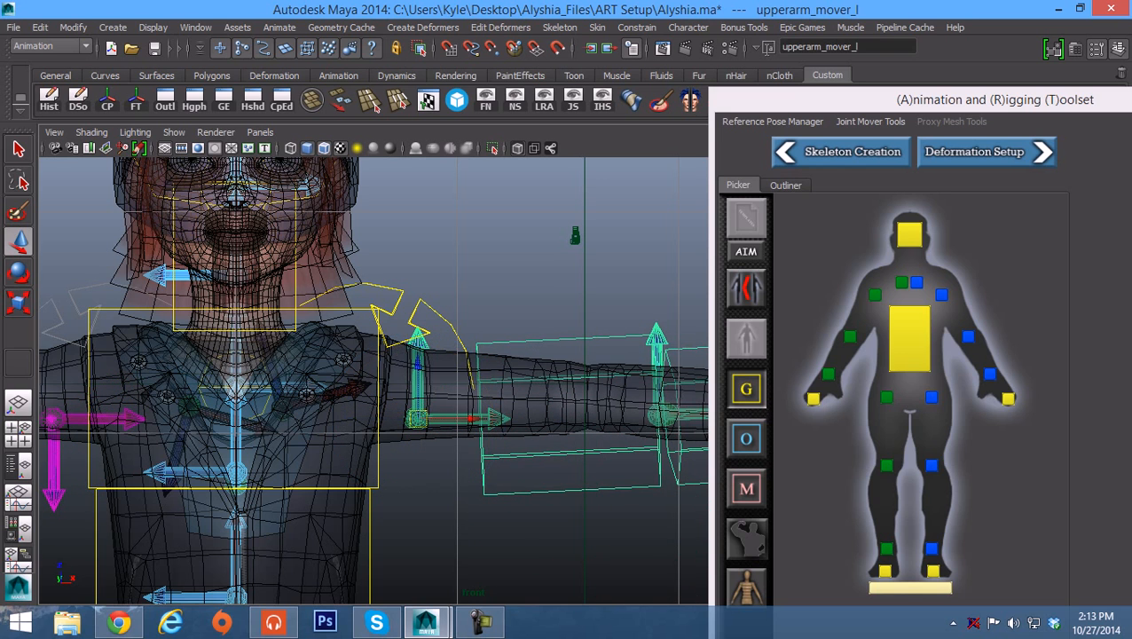
left_click_drag(417, 419, 373, 385)
key("e")
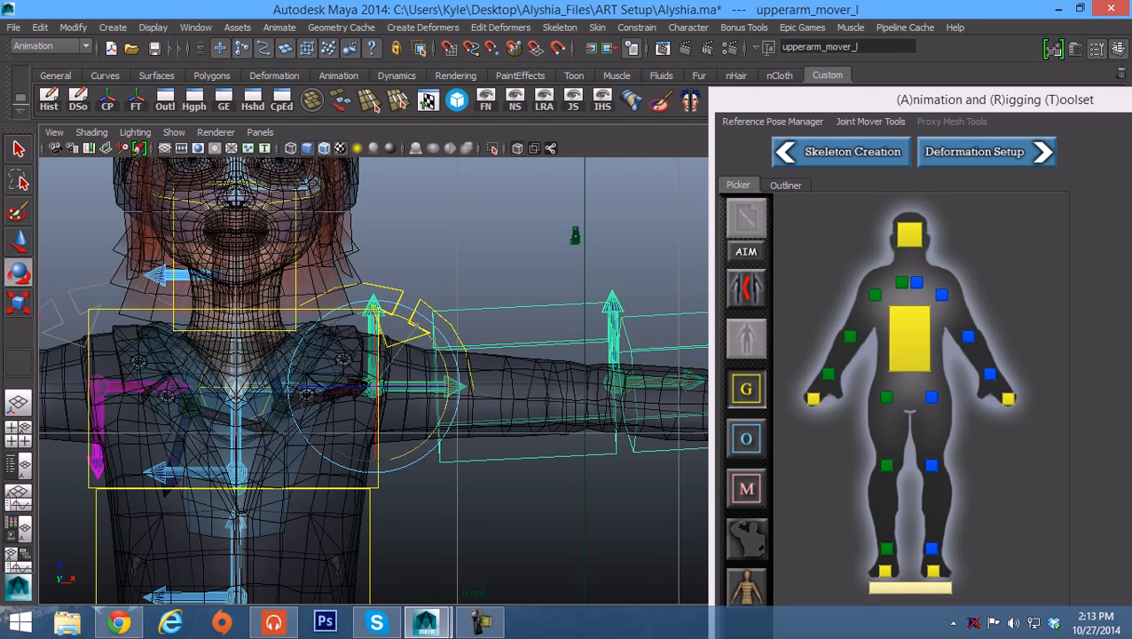
left_click_drag(415, 325, 420, 330)
Step: Move the toolset window aside to uncover the viewports and check the upper arm mover in the four-view layout
middle_click_drag(421, 329, 165, 475, "alt")
key("space")
key("space")
scroll(372, 380, "down", 3)
scroll(372, 381, "down", 6)
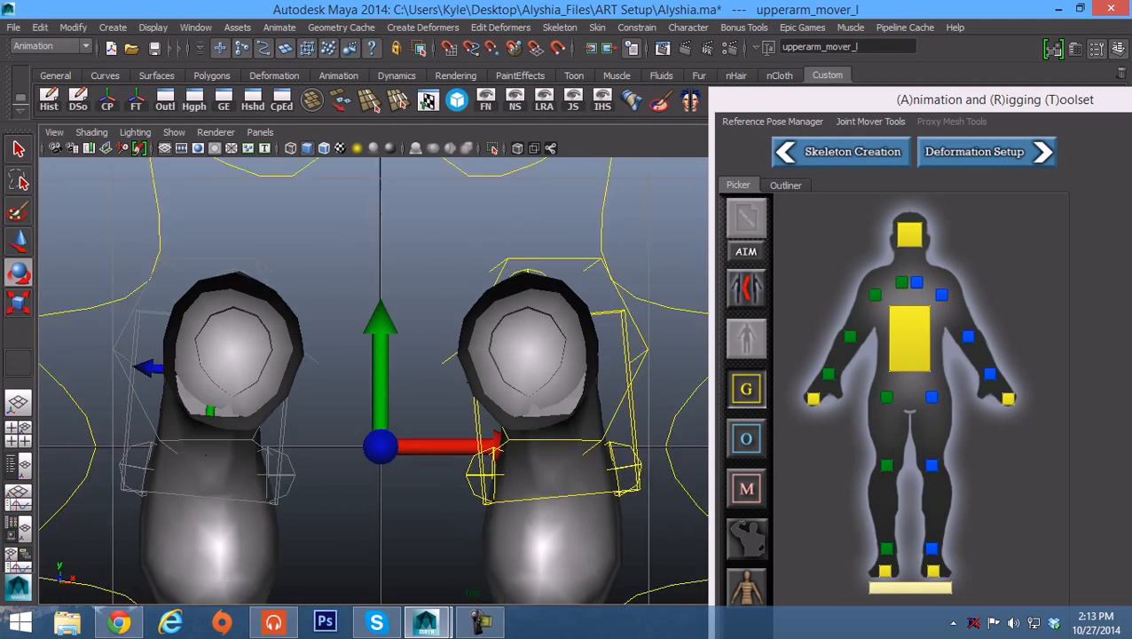
middle_click_drag(423, 381, 190, 363, "alt")
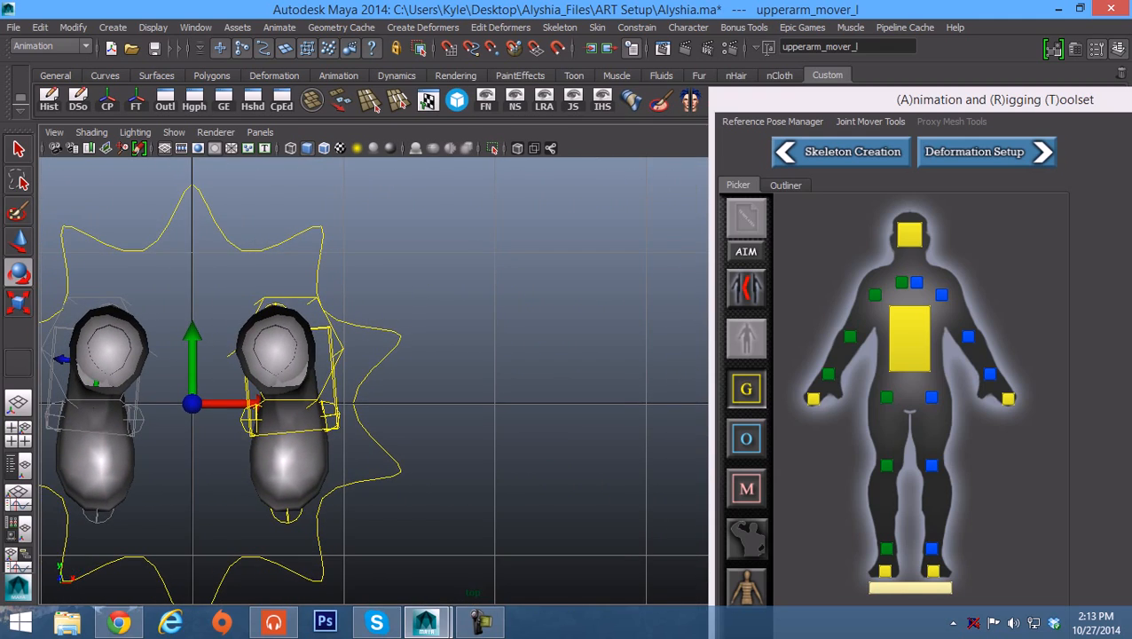
key("space")
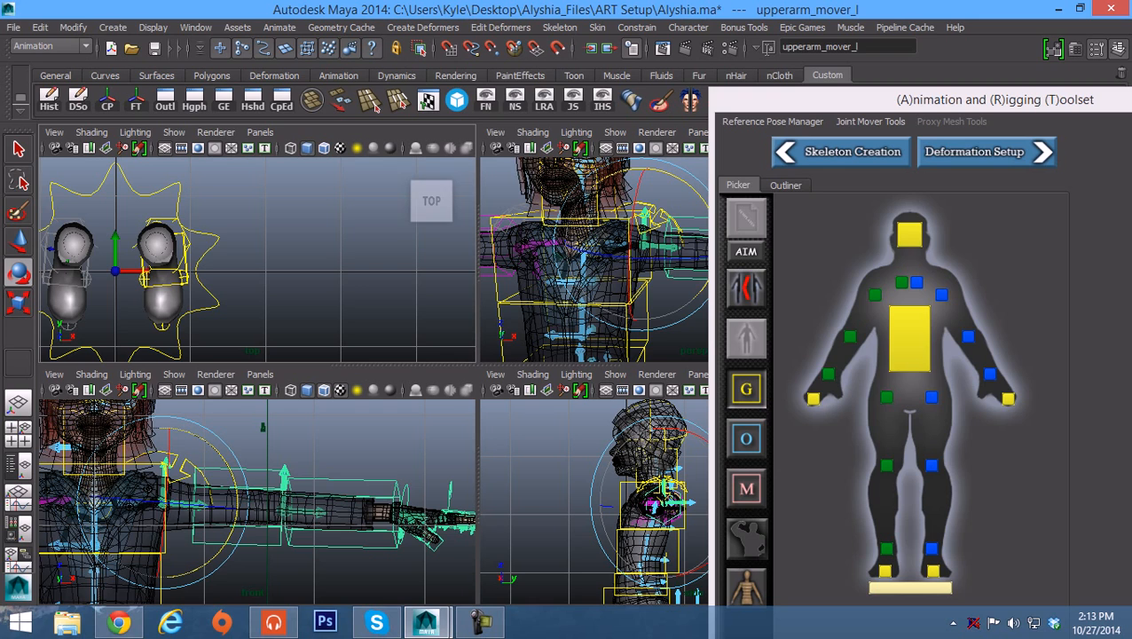
left_click_drag(825, 100, 992, 85)
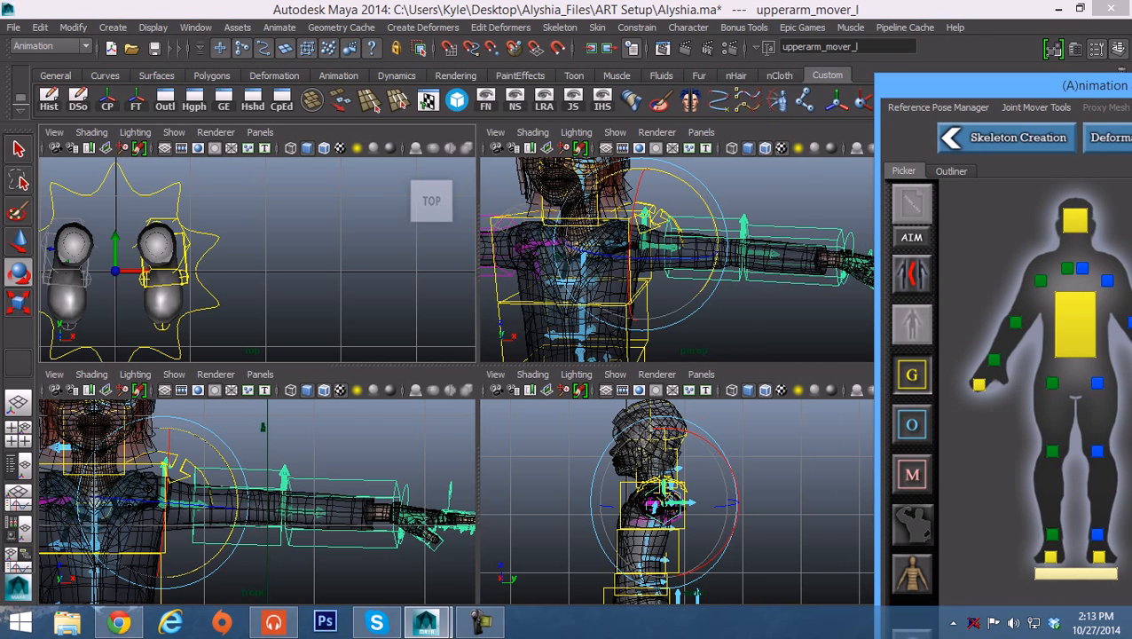
mouse_move(431, 201)
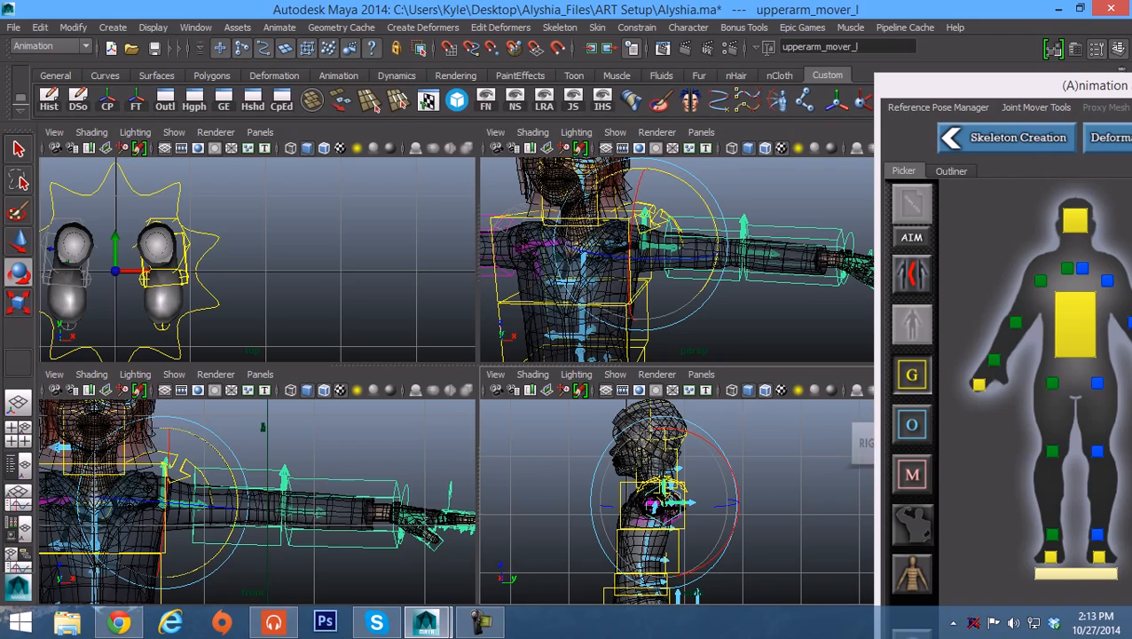
middle_click_drag(256, 501, 293, 503, "alt")
middle_click_drag(665, 502, 695, 489, "alt")
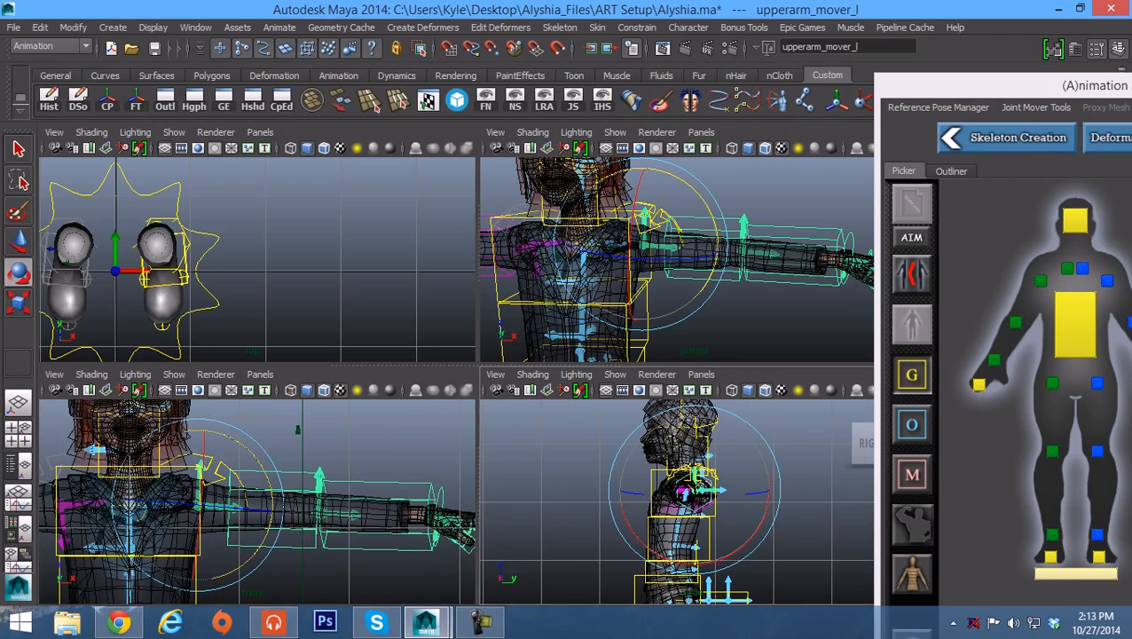
Step: Select clavicle_mover_l and shift it in the perspective view so the left arm chain sits inside the arm mesh
key("space")
left_click_drag(568, 337, 408, 479, "alt")
right_click_drag(408, 399, 533, 399, "alt")
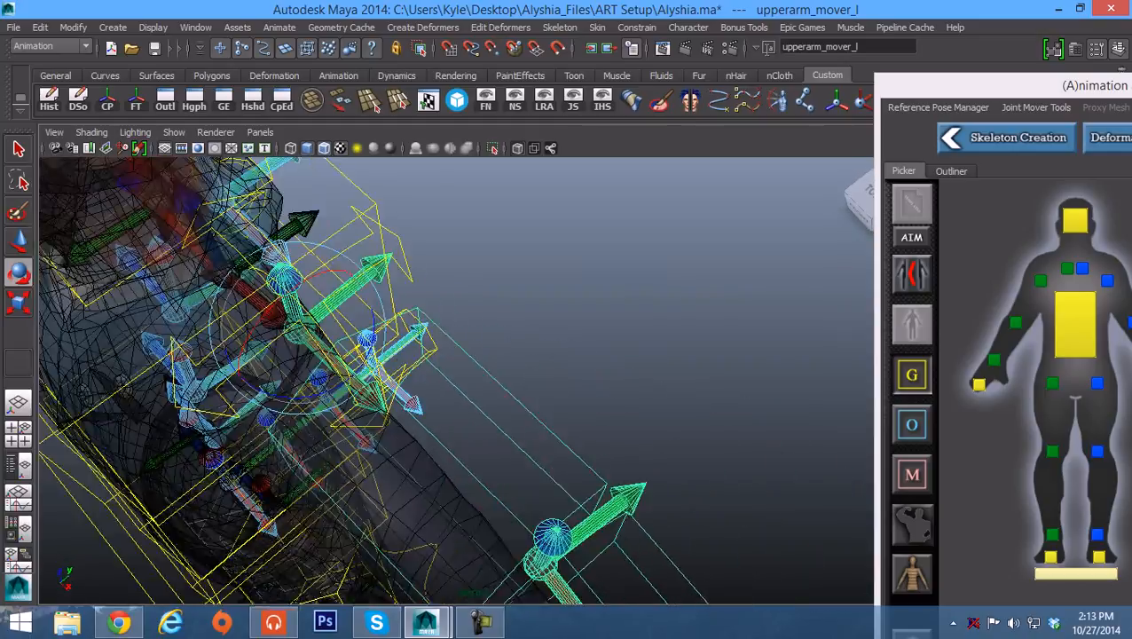
middle_click_drag(399, 372, 562, 321, "alt")
left_click_drag(562, 373, 511, 364, "alt")
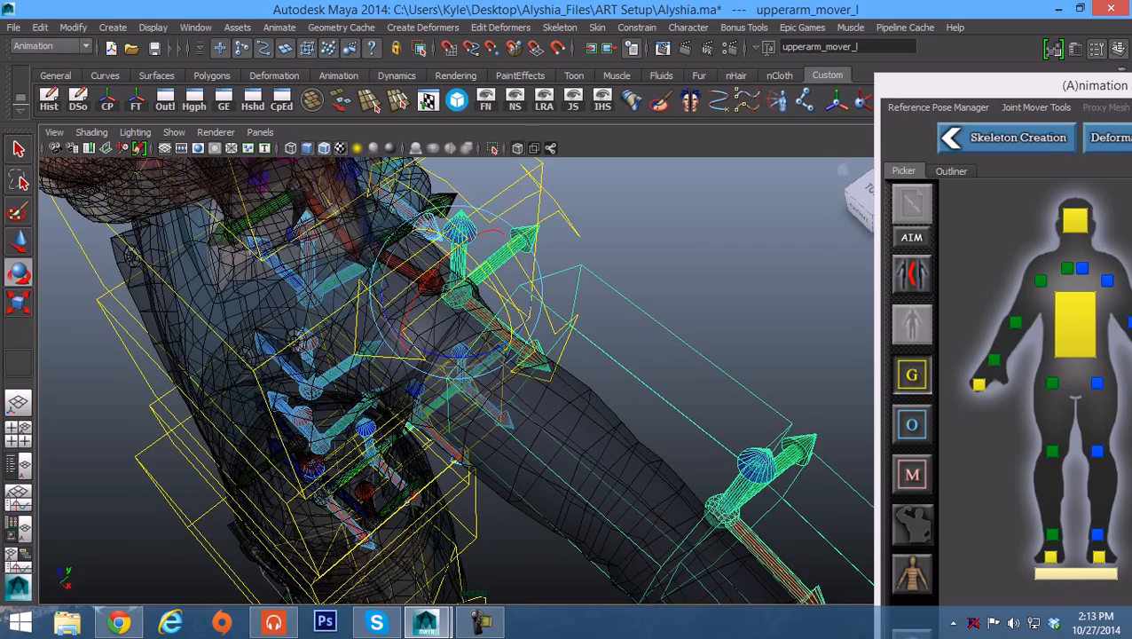
left_click_drag(1006, 85, 959, 90)
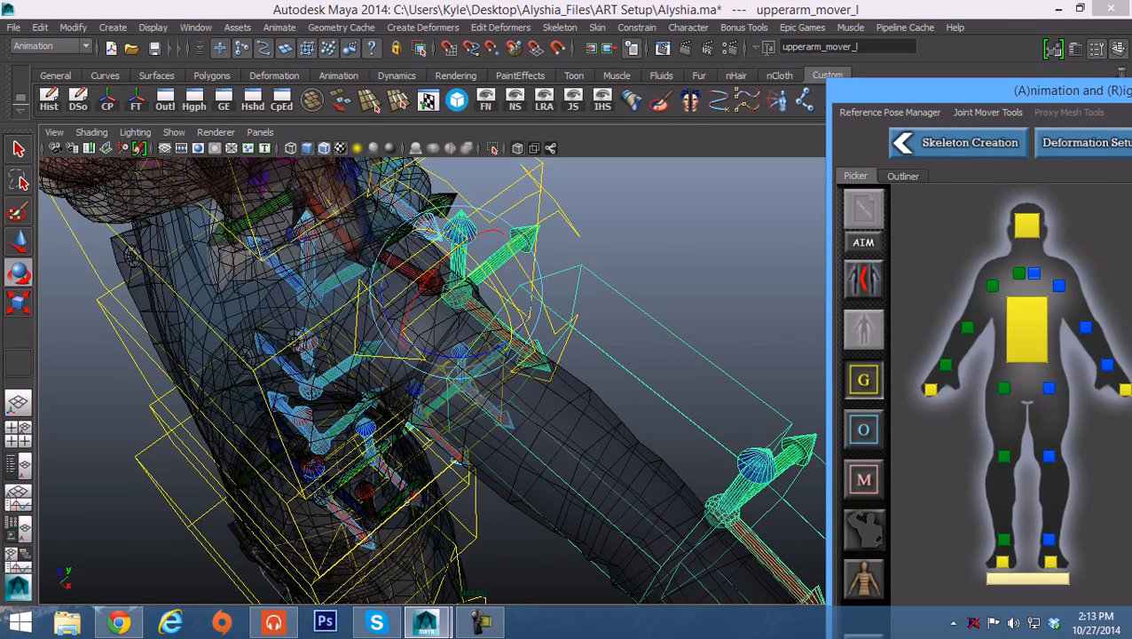
left_click(1034, 273)
left_click_drag(532, 355, 541, 368, "alt")
middle_click_drag(541, 368, 577, 392, "alt")
key("w")
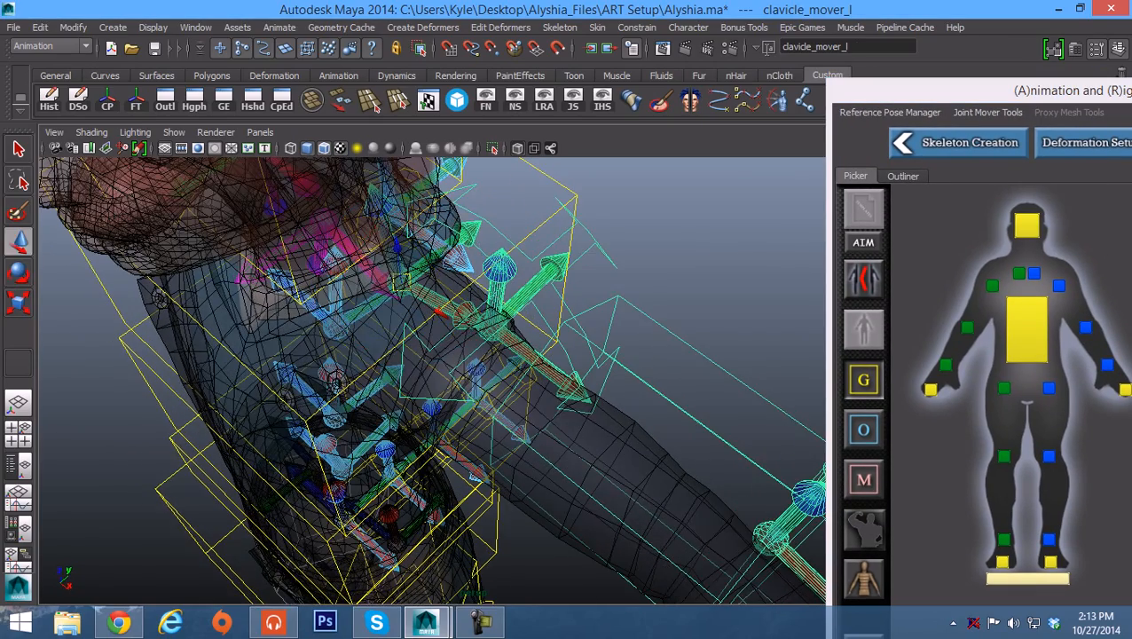
left_click_drag(446, 247, 475, 235)
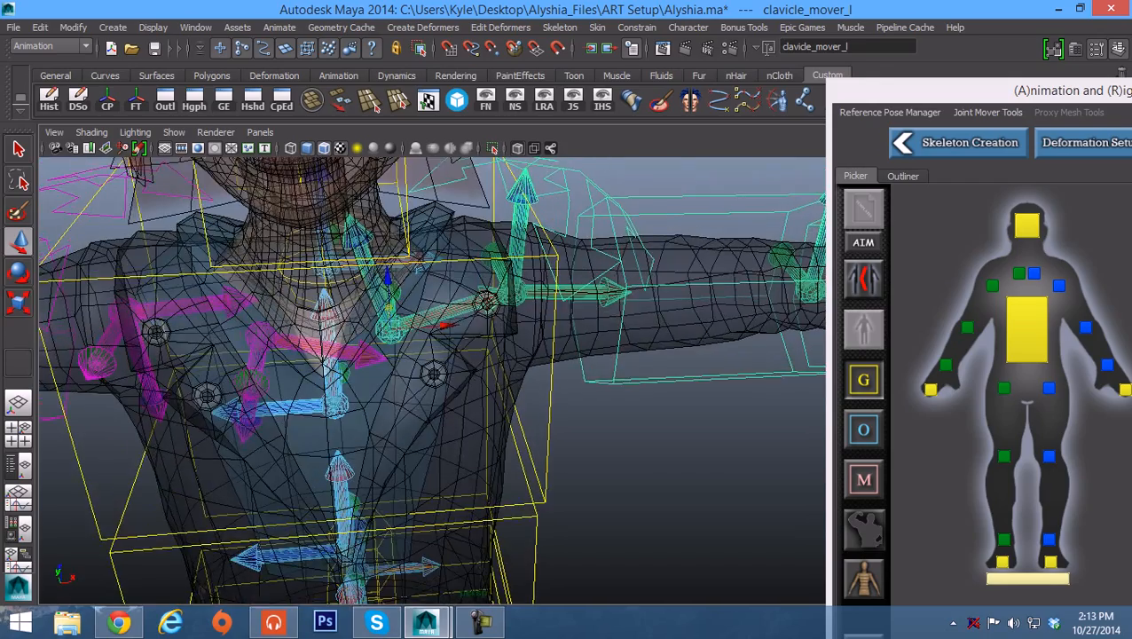
Step: Select lowerarm_mover_l and slide it along the left arm to the elbow
middle_click_drag(475, 235, 337, 297, "alt")
left_click_drag(480, 311, 400, 328, "alt")
middle_click_drag(400, 328, 191, 316, "alt")
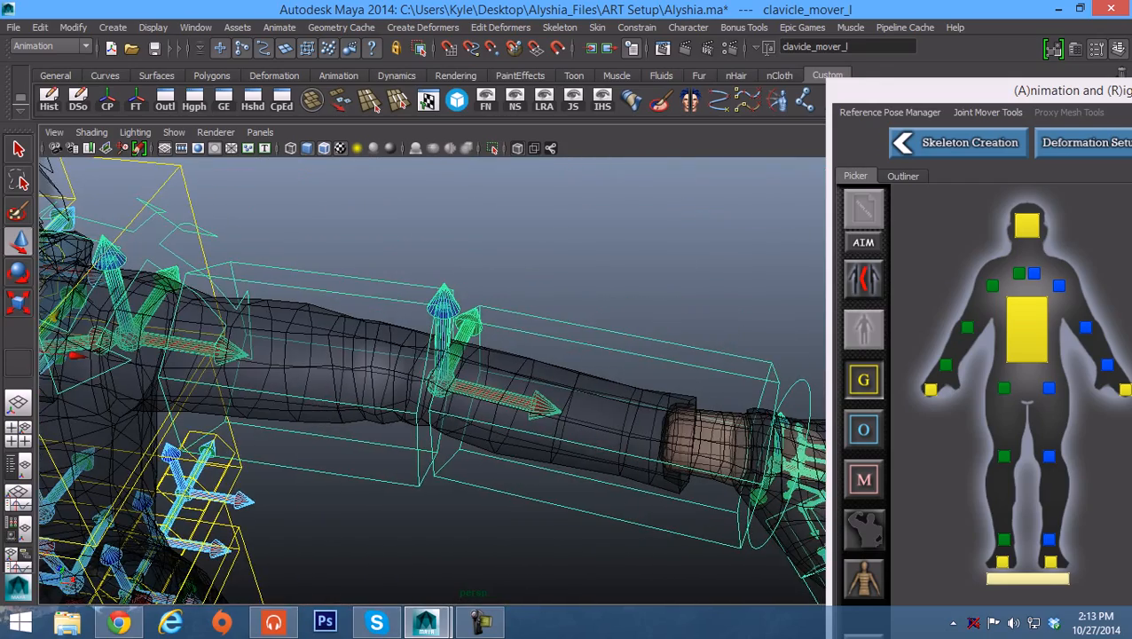
left_click(497, 397)
left_click_drag(497, 397, 440, 395, "alt")
middle_click_drag(439, 395, 462, 338, "alt")
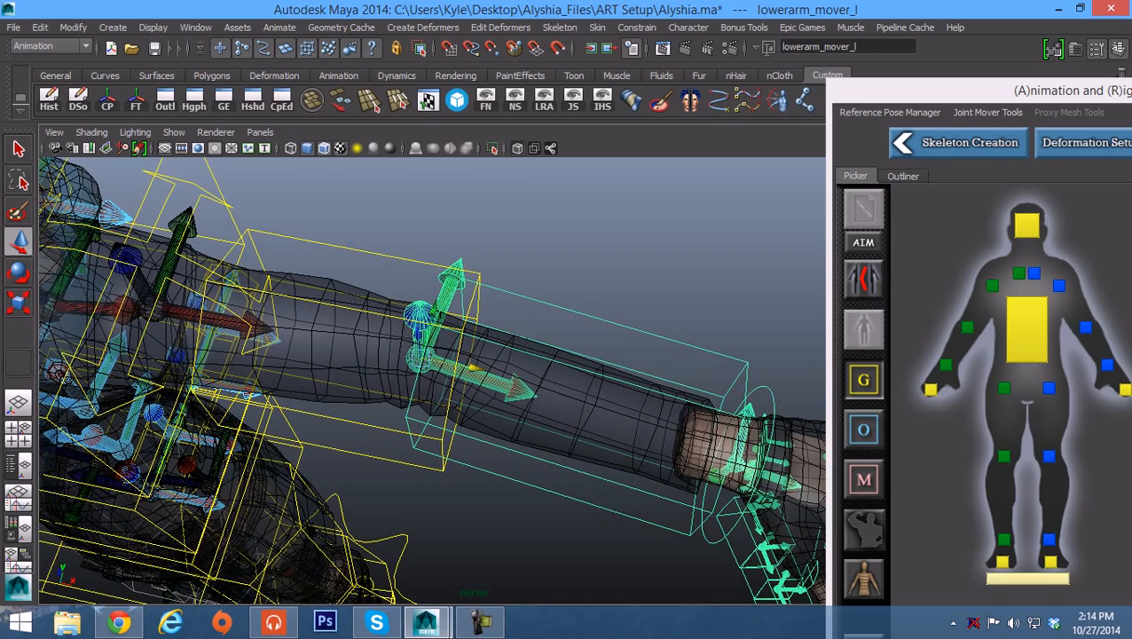
Step: Select hand_mover_l and slide it back along the forearm toward the wrist
middle_click_drag(462, 337, 297, 258, "alt")
left_click_drag(298, 257, 453, 293, "alt")
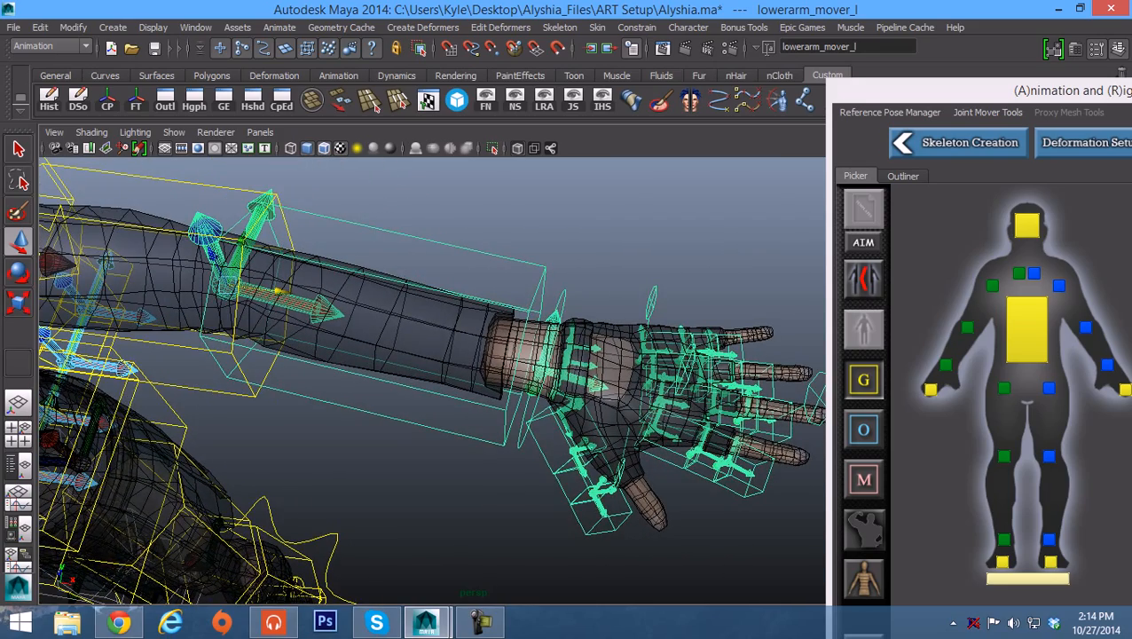
left_click(545, 344)
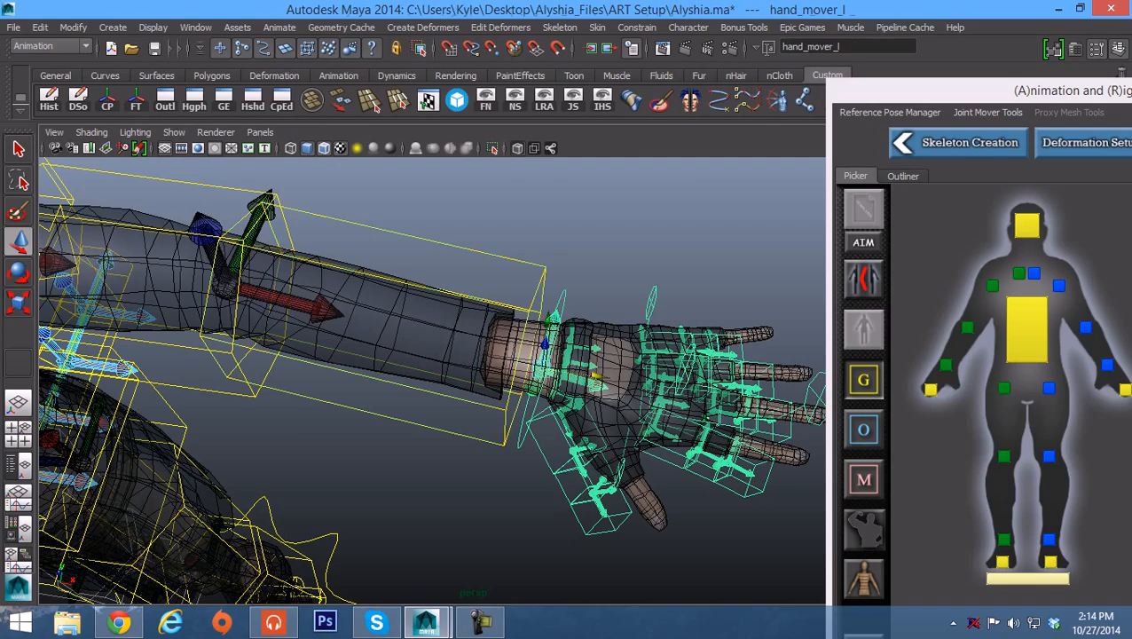
left_click_drag(596, 380, 583, 375)
Step: Refine the position of hand_mover_l inside the wrist in close-up and check how it fits the hand
middle_click_drag(534, 318, 453, 316, "alt")
right_click_drag(453, 316, 532, 320, "alt")
middle_click_drag(532, 321, 486, 383, "alt")
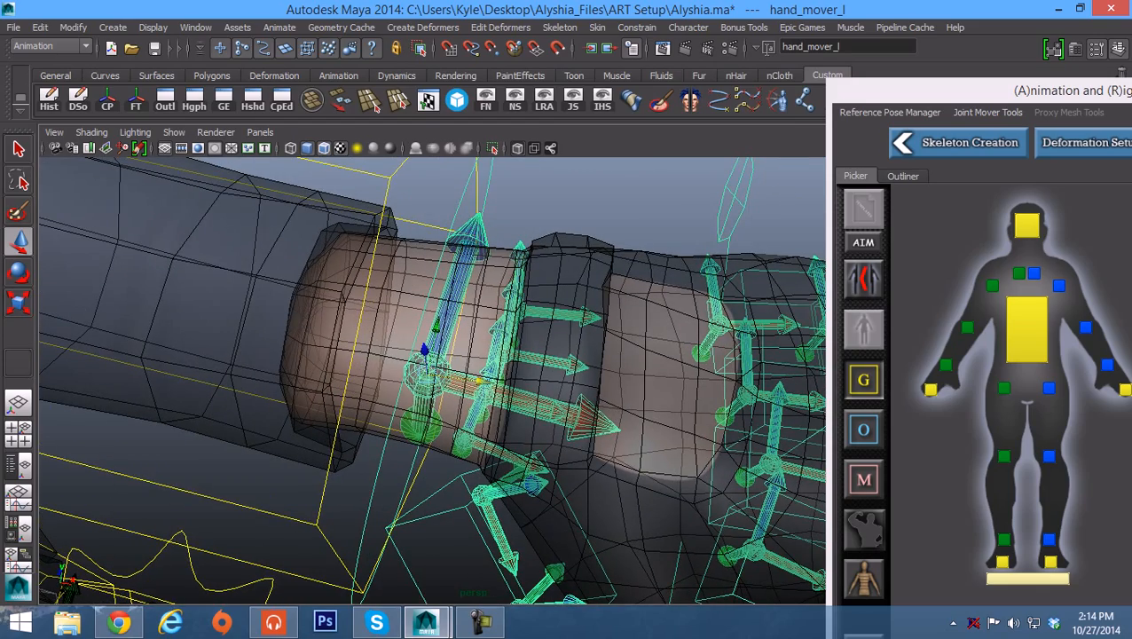
left_click_drag(487, 384, 378, 381, "alt")
left_click_drag(378, 362, 453, 373)
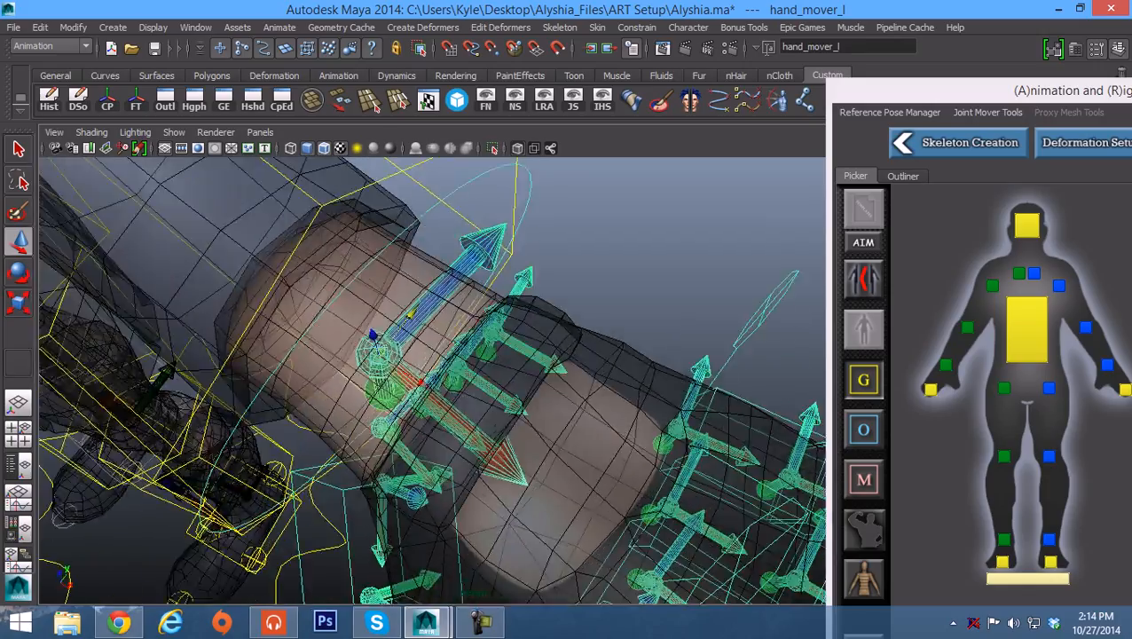
right_click_drag(453, 373, 382, 372, "alt")
middle_click_drag(417, 372, 423, 266, "alt")
mouse_move(486, 428)
left_mouse_down("alt")
mouse_move(554, 381)
mouse_move(542, 417)
mouse_move(502, 431)
left_mouse_up("alt")
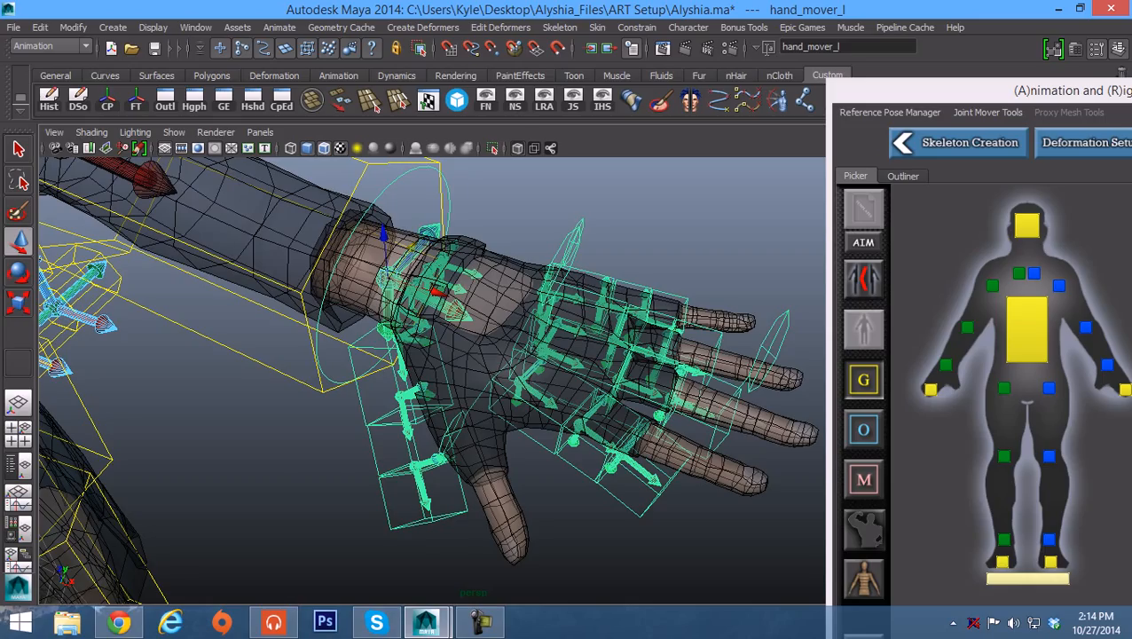
Step: Frame the head in the side view and select neck_01_mover from the torso and head picker
middle_click_drag(372, 355, 706, 390, "alt")
right_click_drag(533, 382, 400, 381, "alt")
middle_click_drag(400, 355, 595, 523, "alt")
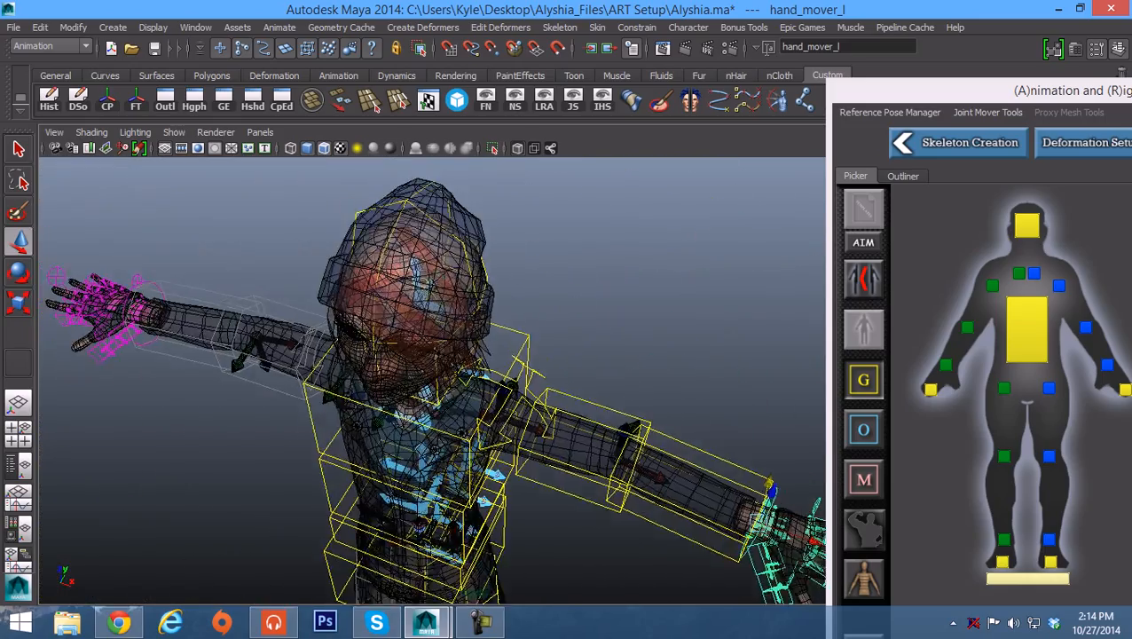
left_click_drag(532, 400, 408, 350, "alt")
key("space")
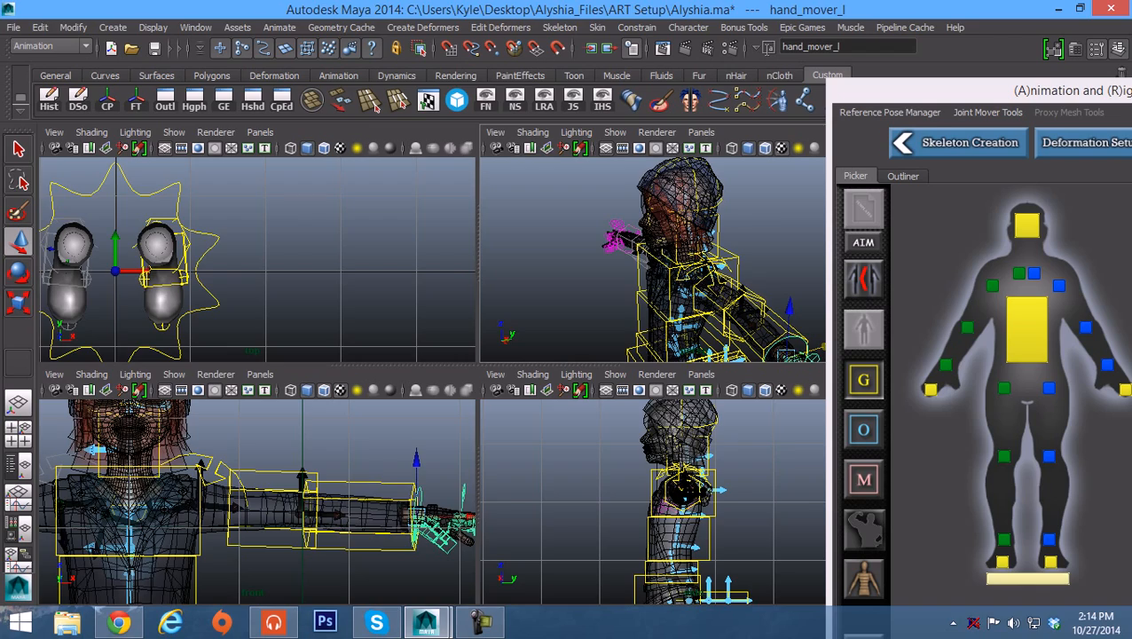
key("space")
middle_click_drag(568, 382, 586, 501, "alt")
right_click_drag(479, 383, 621, 384, "alt")
middle_click_drag(532, 381, 554, 368, "alt")
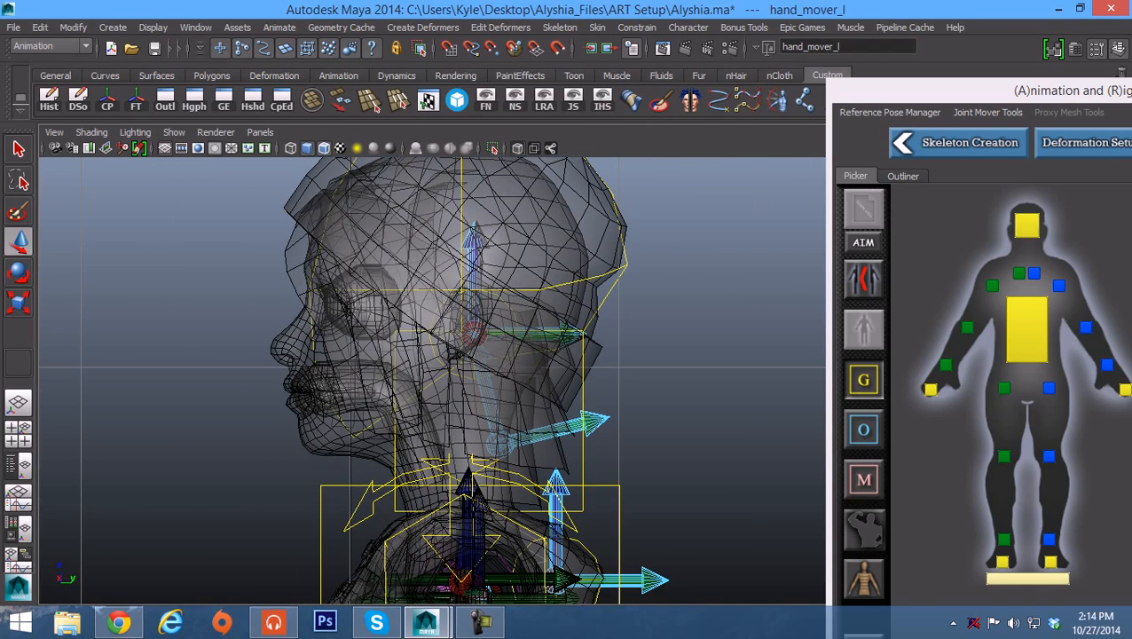
left_click(1027, 350)
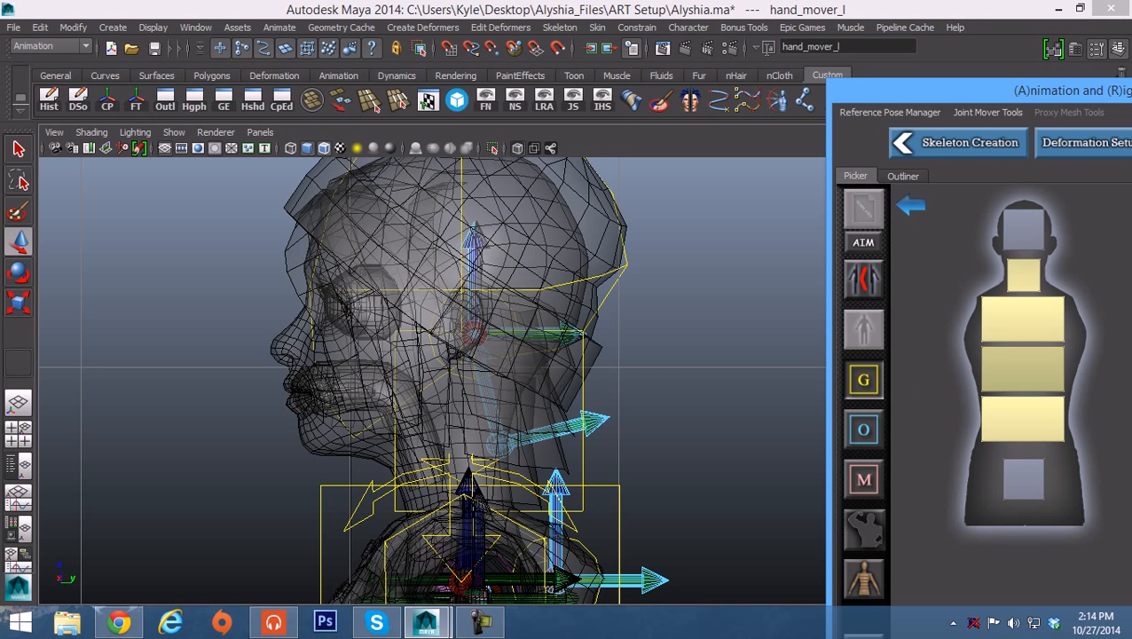
left_click(1023, 275)
middle_click_drag(497, 381, 472, 357, "alt")
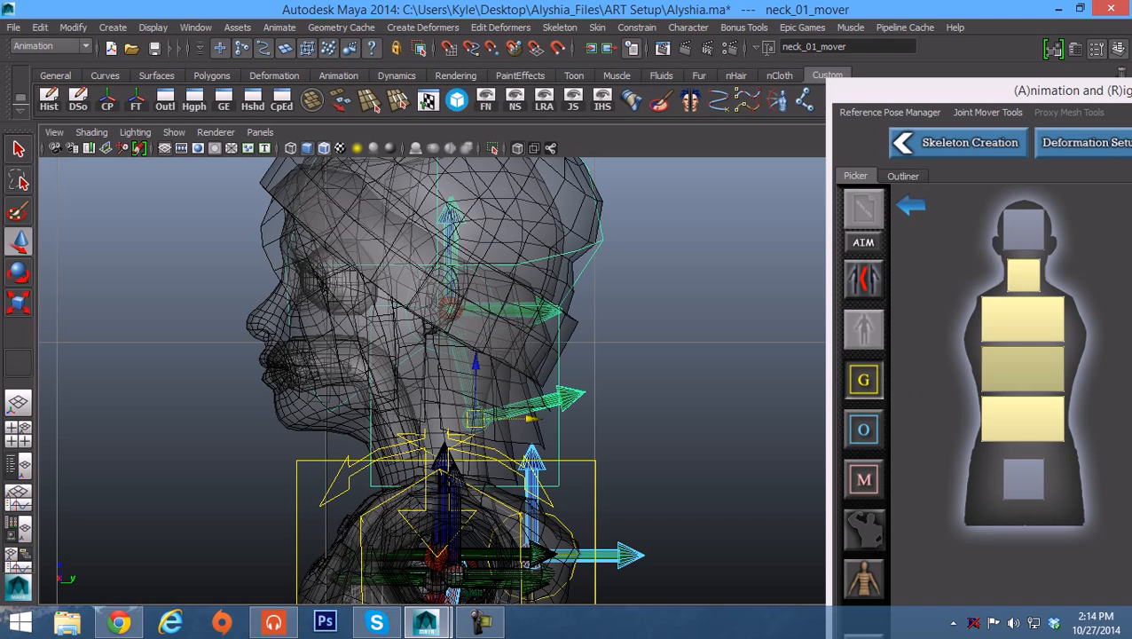
Step: Try rotating neck_01_mover forward in the side view and undo the rotation
key("e")
left_click_drag(476, 345, 437, 357)
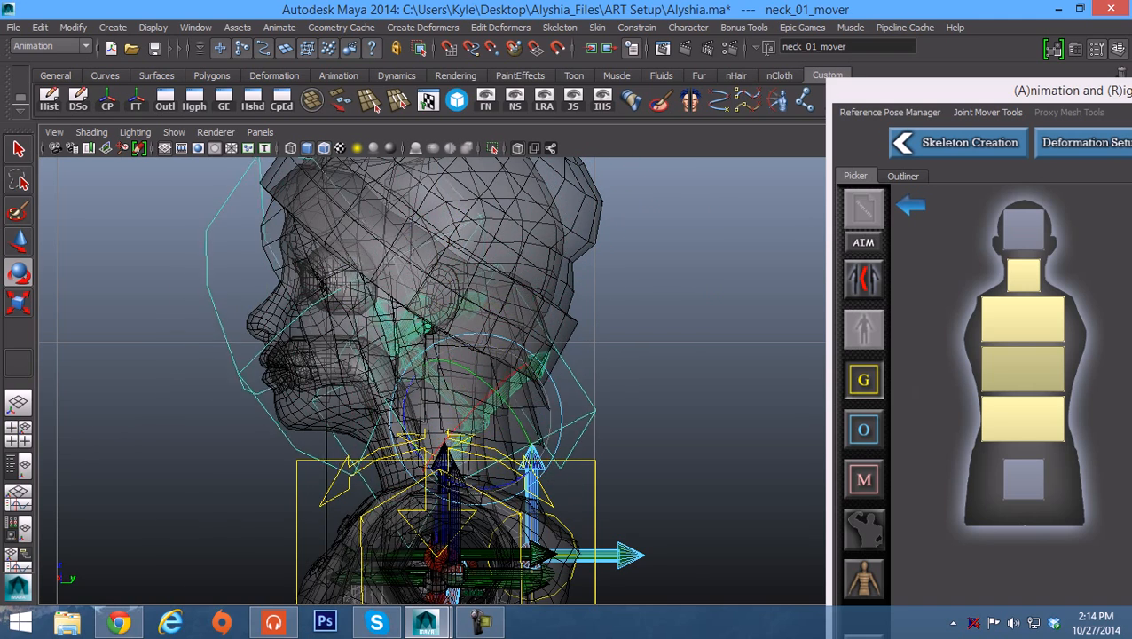
key("ctrl+z")
key("ctrl+z")
Step: Move neck_01_mover forward and down to the base of the neck, and nudge head_mover slightly up
key("w")
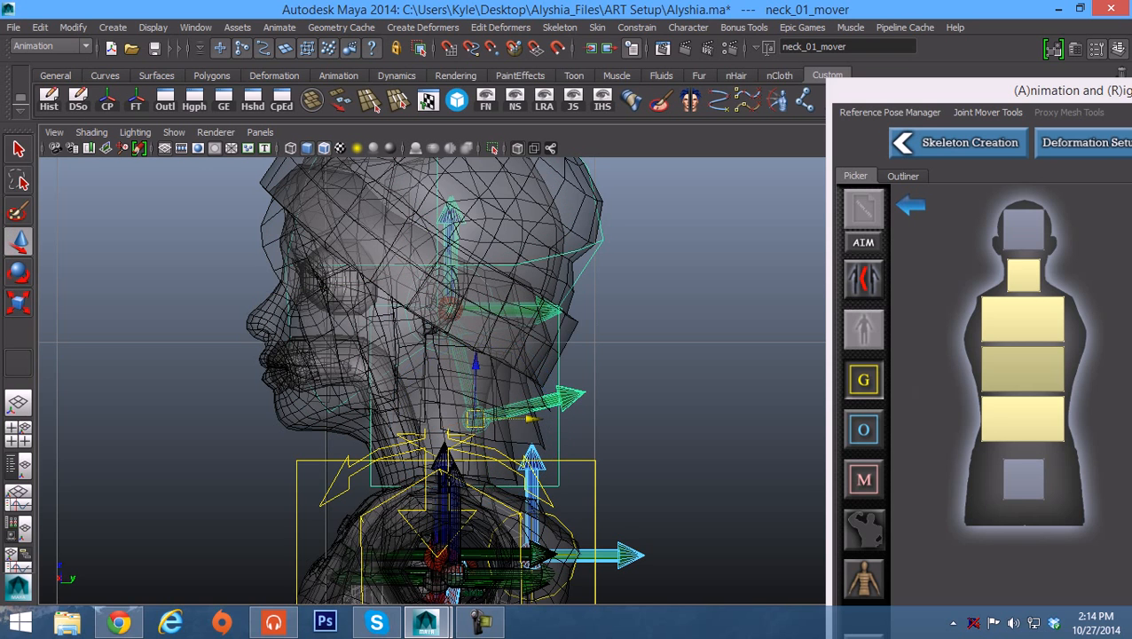
left_click_drag(476, 419, 449, 449)
left_click(1023, 229)
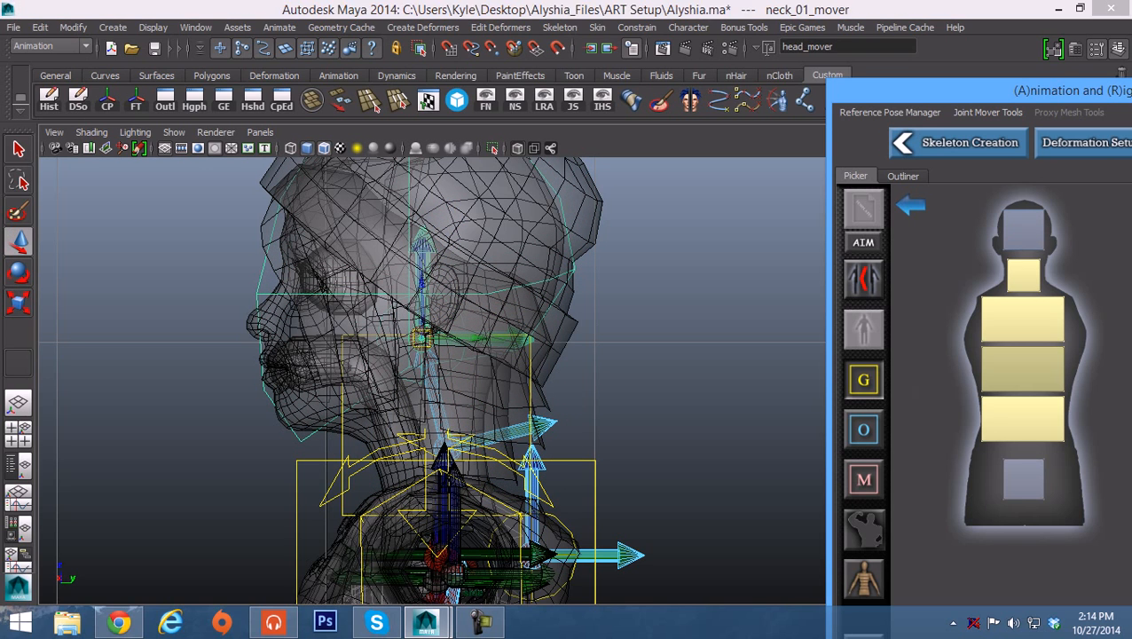
left_click_drag(421, 339, 419, 330)
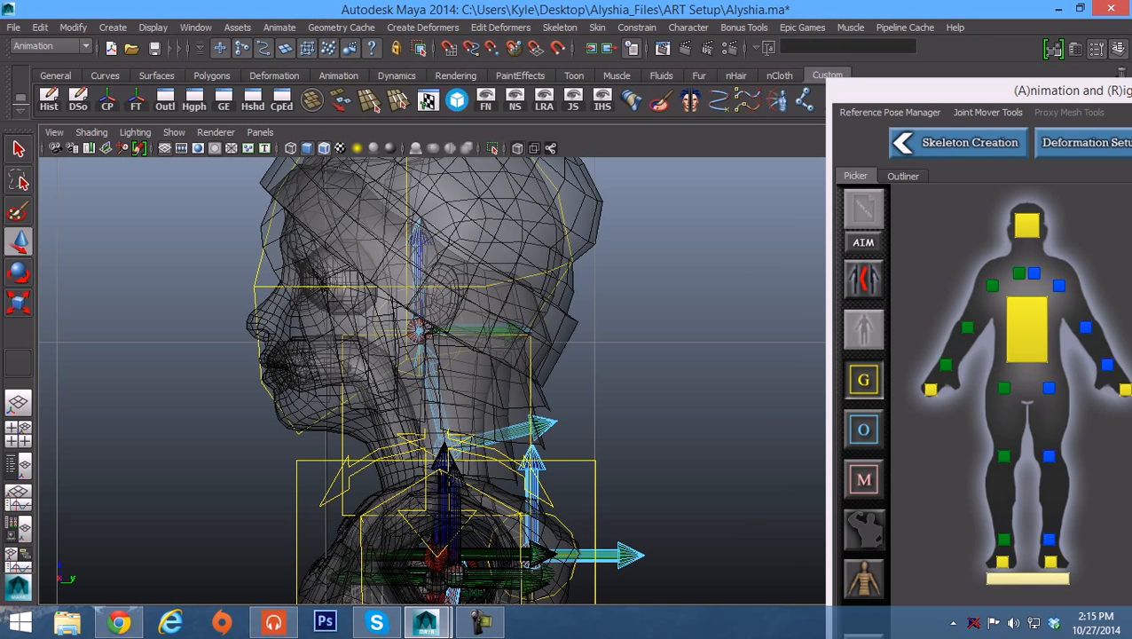
Step: Select Jaw_mover and move it forward and down to the chin in the side view
left_click(419, 330)
middle_click_drag(419, 330, 533, 337, "alt")
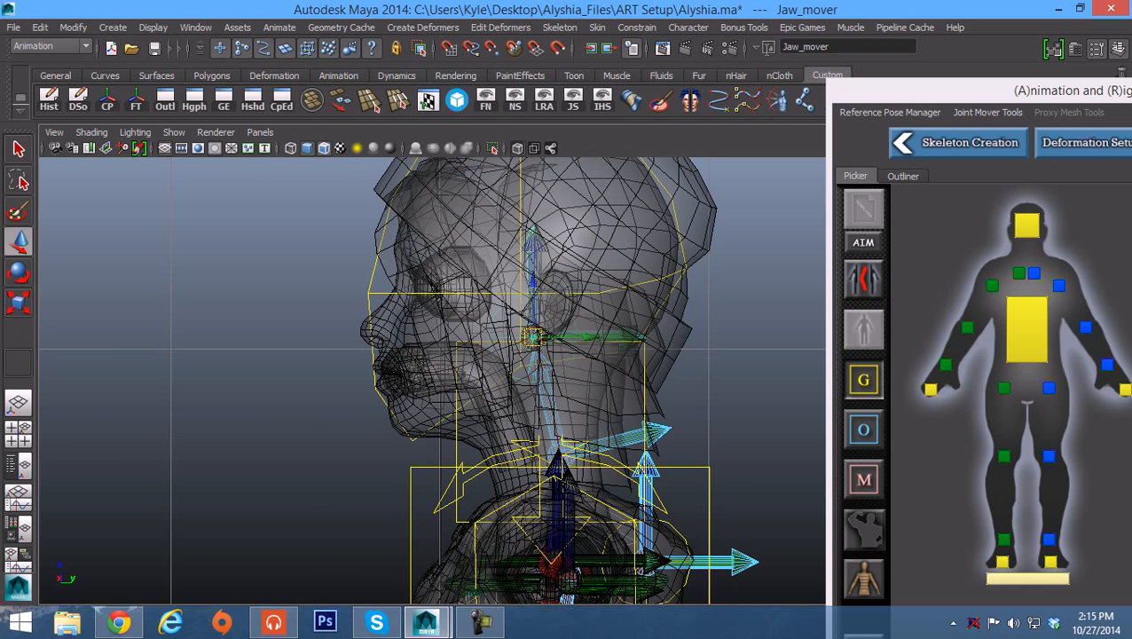
left_click_drag(532, 338, 401, 418)
middle_click_drag(401, 418, 362, 390, "alt")
right_click_drag(361, 390, 435, 390, "alt")
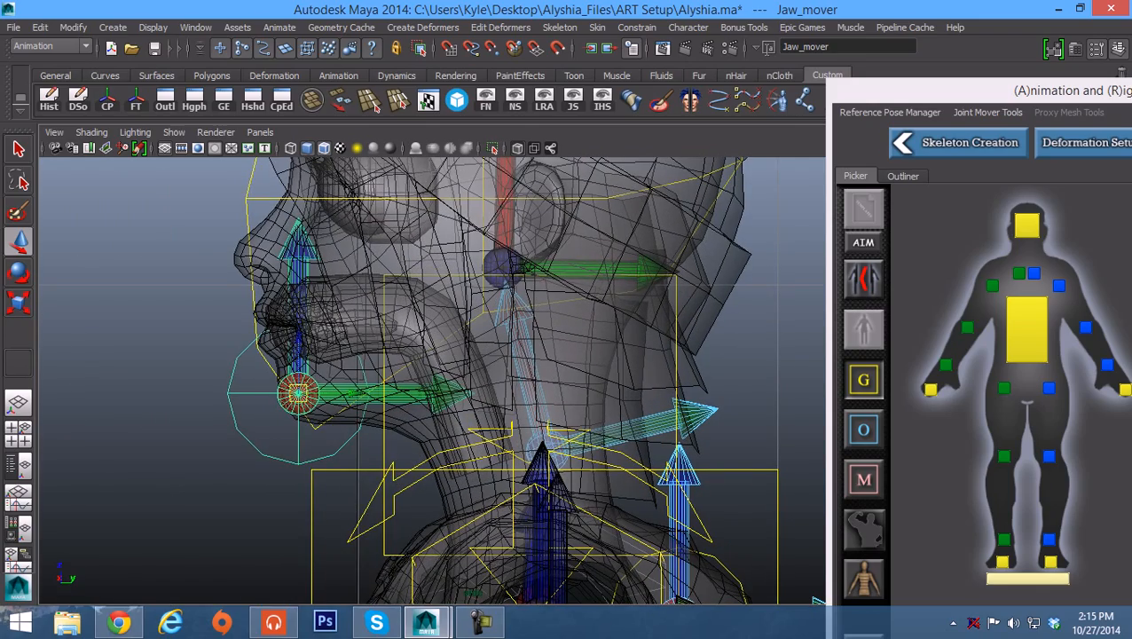
middle_click_drag(434, 389, 474, 420, "alt")
right_click_drag(474, 420, 450, 420, "alt")
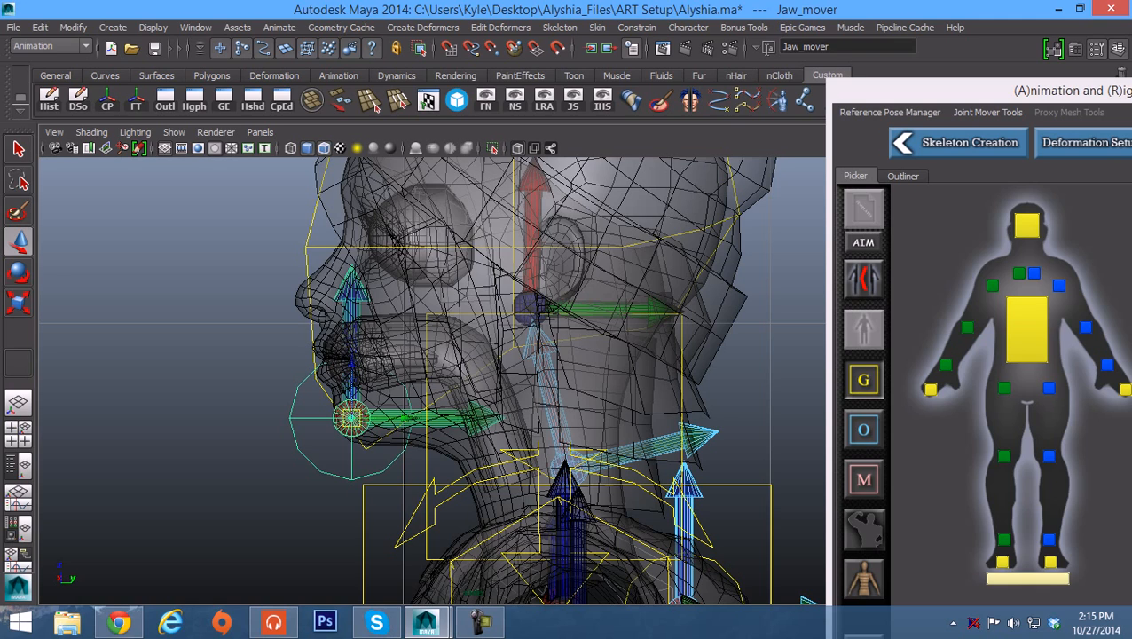
middle_click_drag(450, 420, 415, 412, "alt")
right_click_drag(415, 413, 375, 413, "alt")
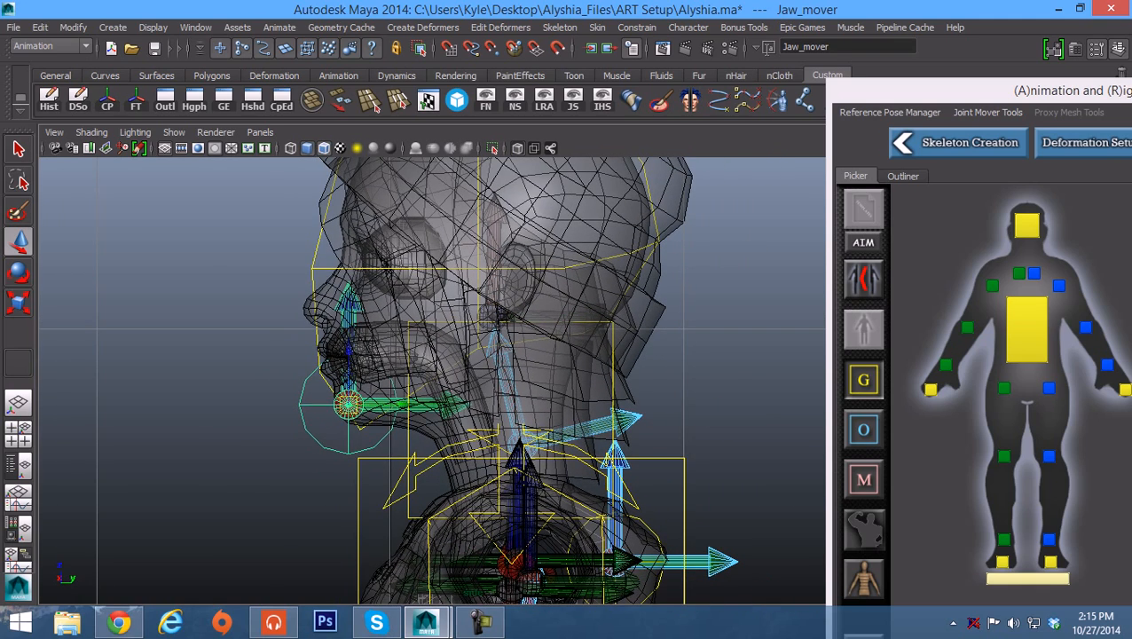
Step: Turn off X-ray shading in the perspective view and inspect the skirt and its unplaced chain movers
key("space")
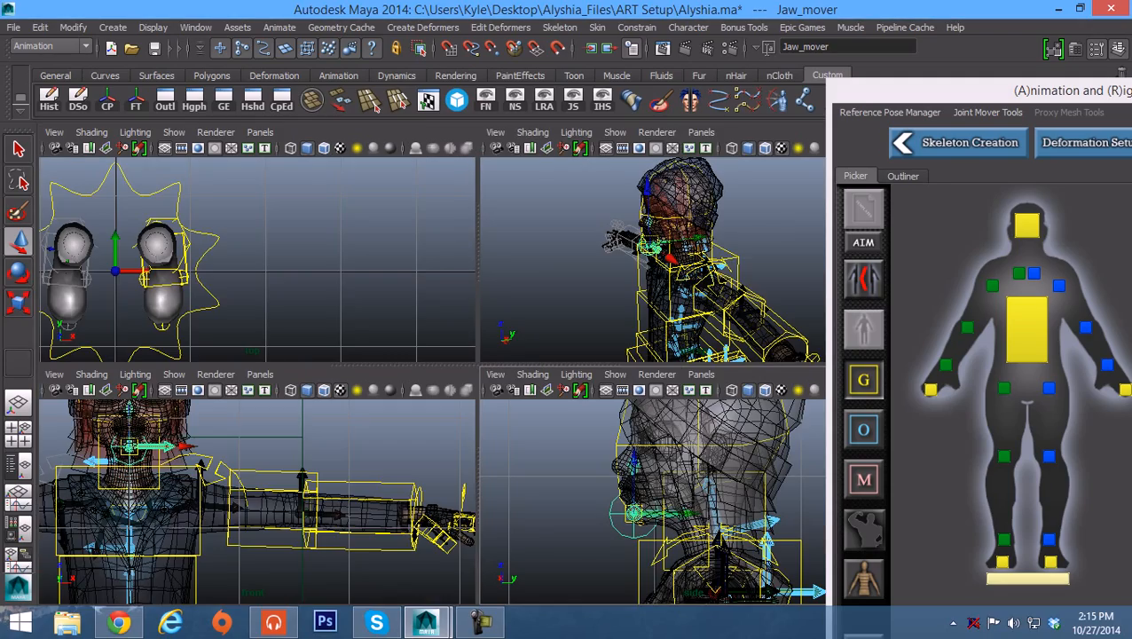
key("space")
left_click_drag(401, 391, 550, 391, "alt")
middle_click_drag(479, 390, 499, 264, "alt")
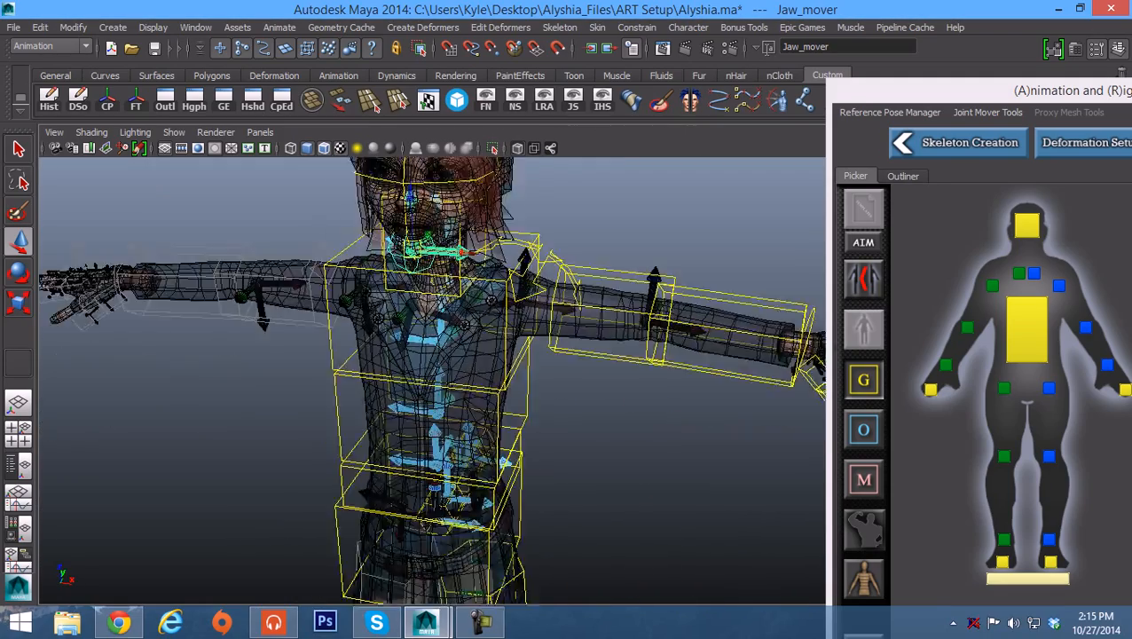
middle_click_drag(462, 372, 493, 315, "alt")
left_click_drag(492, 373, 417, 382, "alt")
middle_click_drag(452, 417, 413, 293, "alt")
left_click_drag(412, 355, 444, 355, "alt")
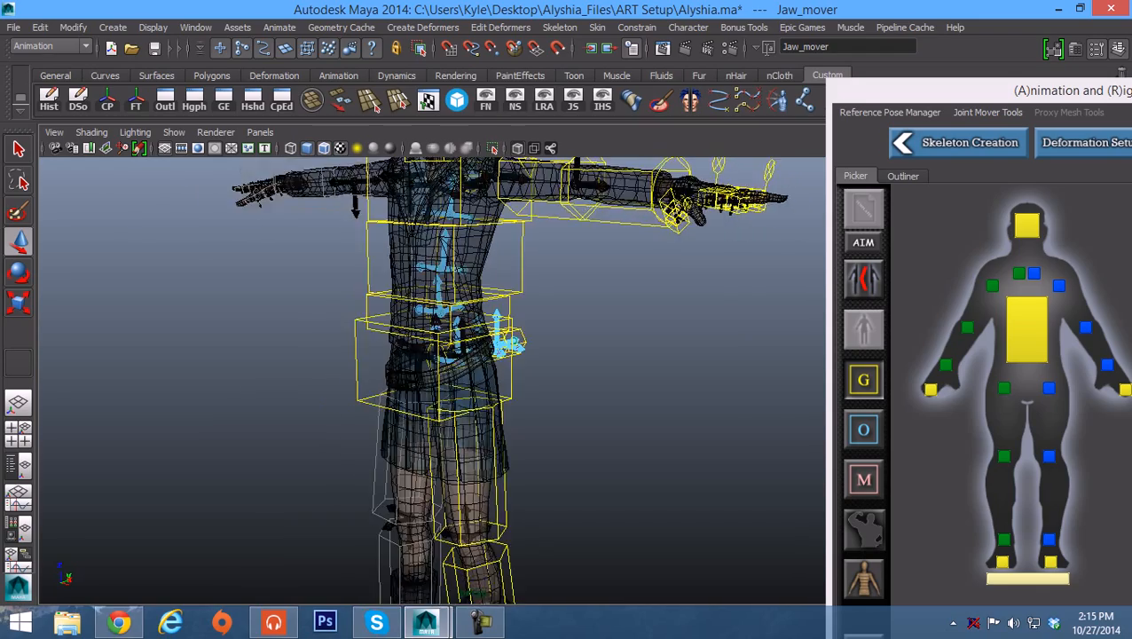
right_click_drag(408, 362, 506, 363, "alt")
left_click(517, 148)
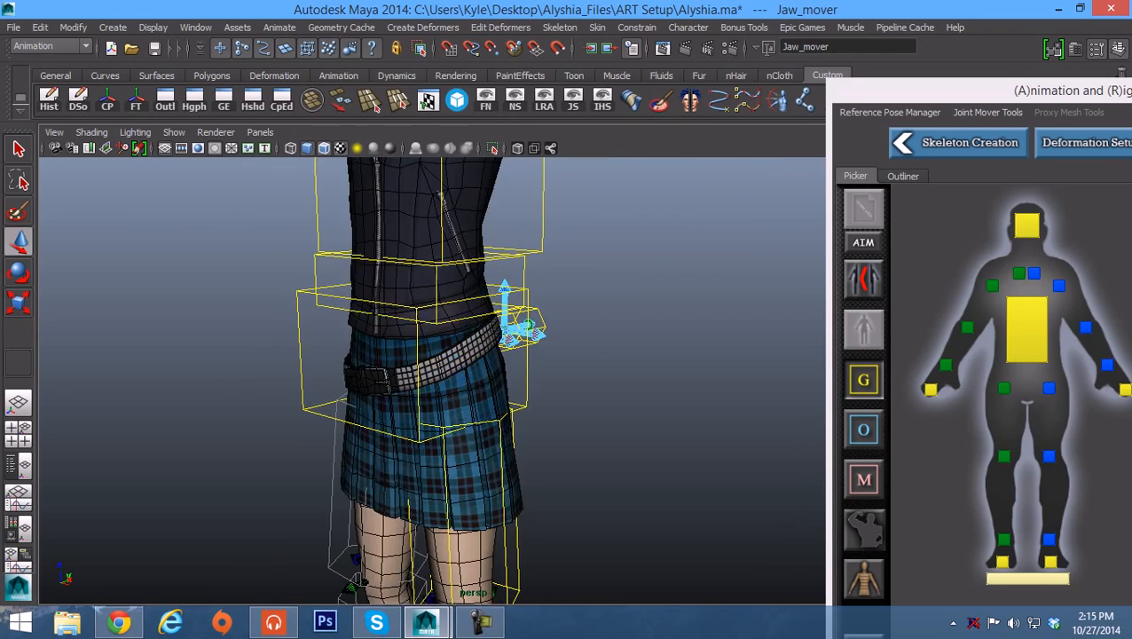
middle_click_drag(462, 373, 405, 379, "alt")
left_click_drag(417, 372, 599, 380, "alt")
middle_click_drag(599, 380, 391, 351, "alt")
left_click_drag(391, 350, 444, 373, "alt")
middle_click_drag(444, 373, 484, 386, "alt")
left_click_drag(484, 417, 487, 362, "alt")
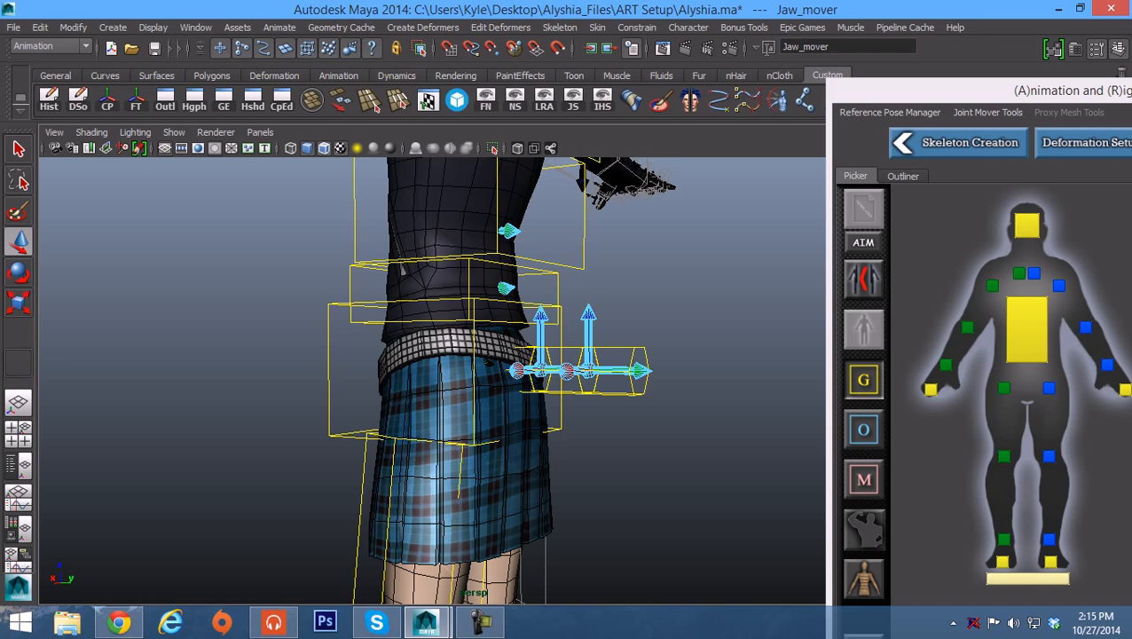
Step: Expand the Skirt_R_Rear custom chain in the joint mover list and select Skirt_R_Rear_01_mover
left_click(903, 176)
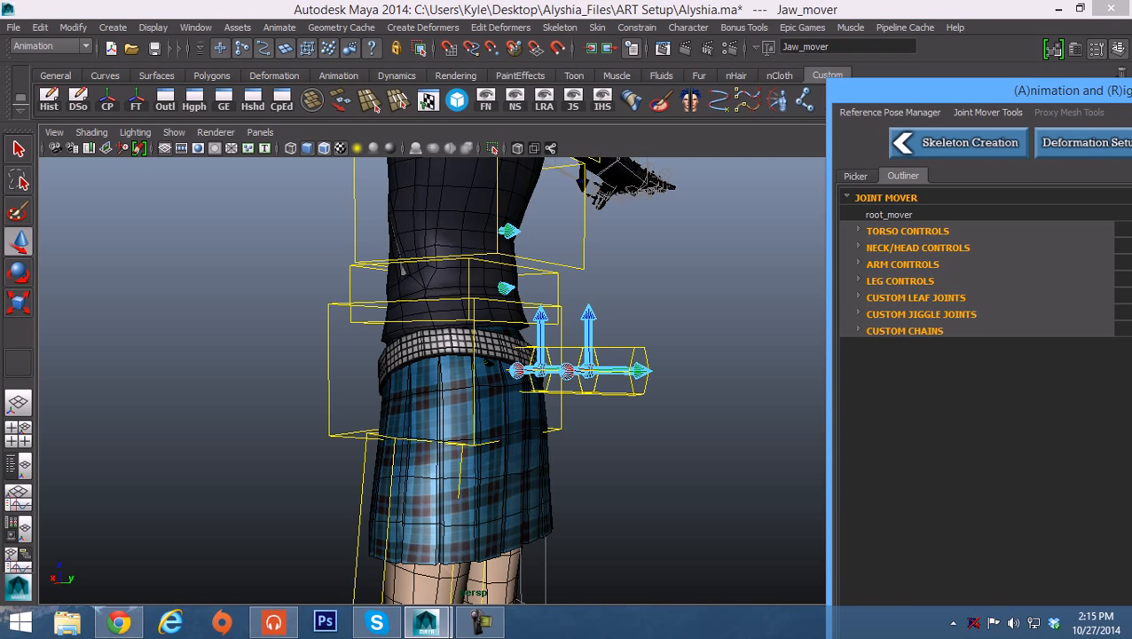
left_click(859, 330)
left_click(870, 347)
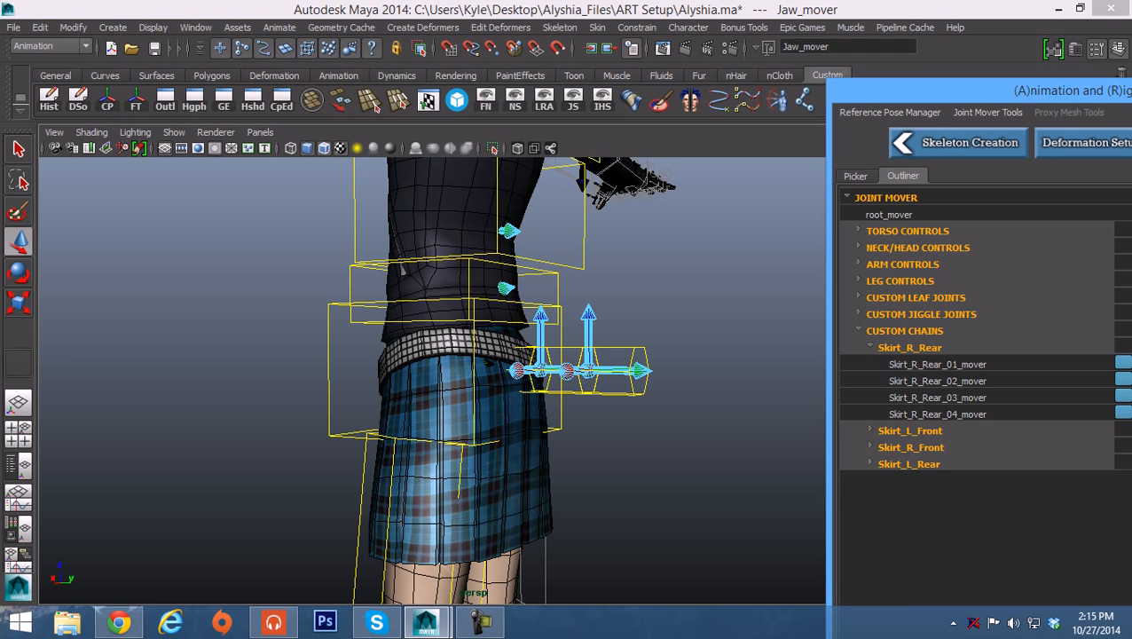
left_click(937, 363)
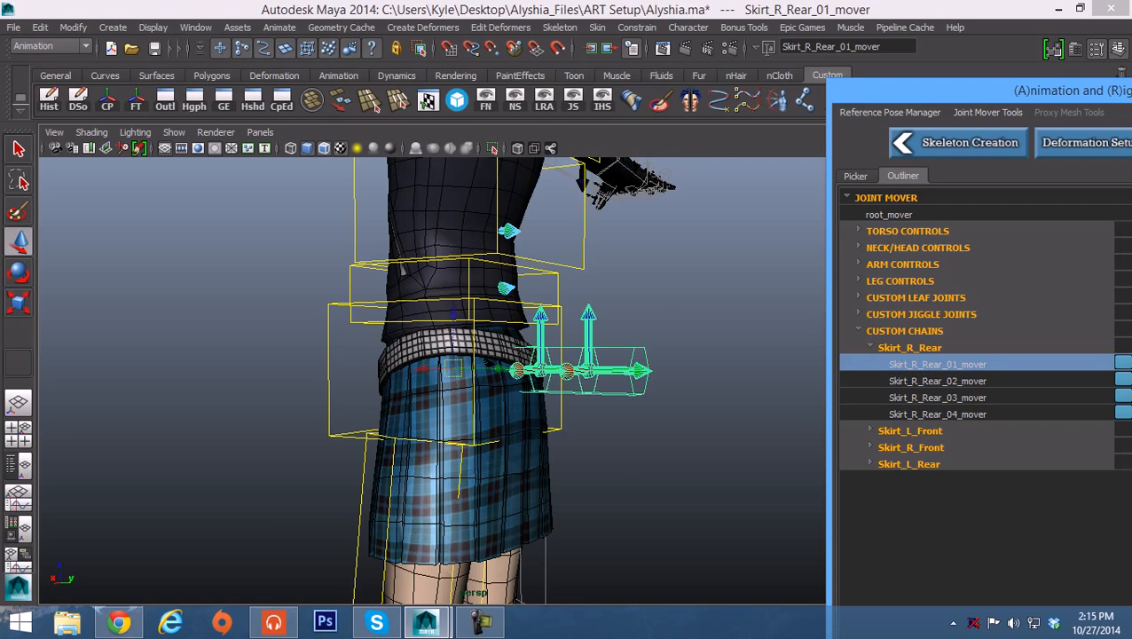
Step: Rotate Skirt_R_Rear_01_mover so its chain points down behind the skirt
left_click_drag(675, 373, 417, 396, "alt")
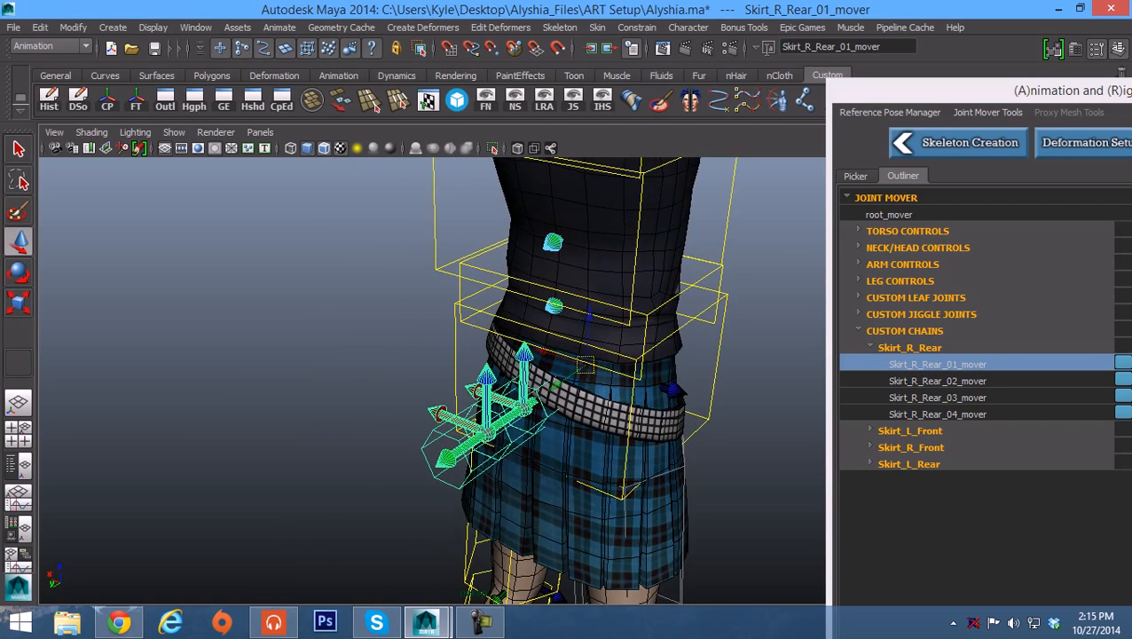
middle_click_drag(417, 396, 262, 294, "alt")
right_click_drag(426, 372, 347, 373, "alt")
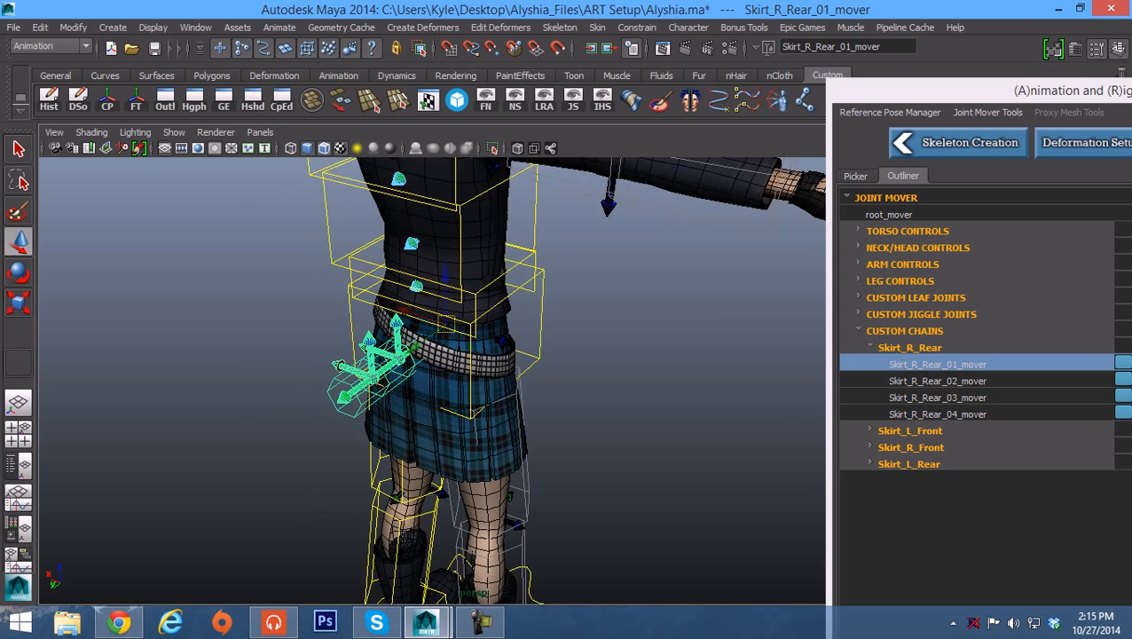
left_click_drag(346, 372, 354, 373, "alt")
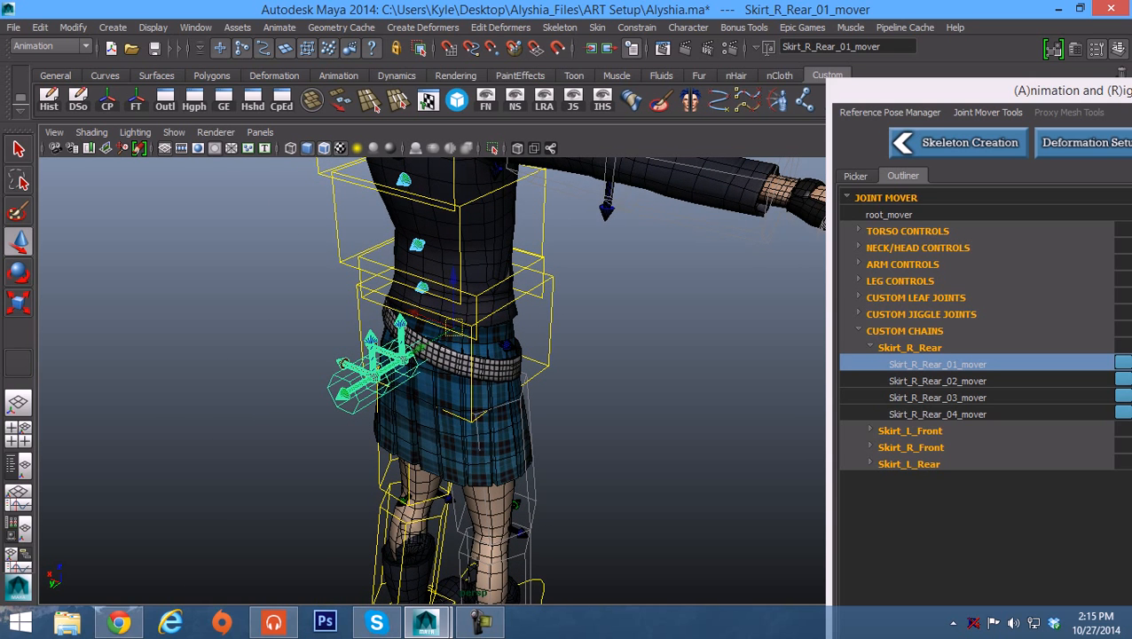
key("e")
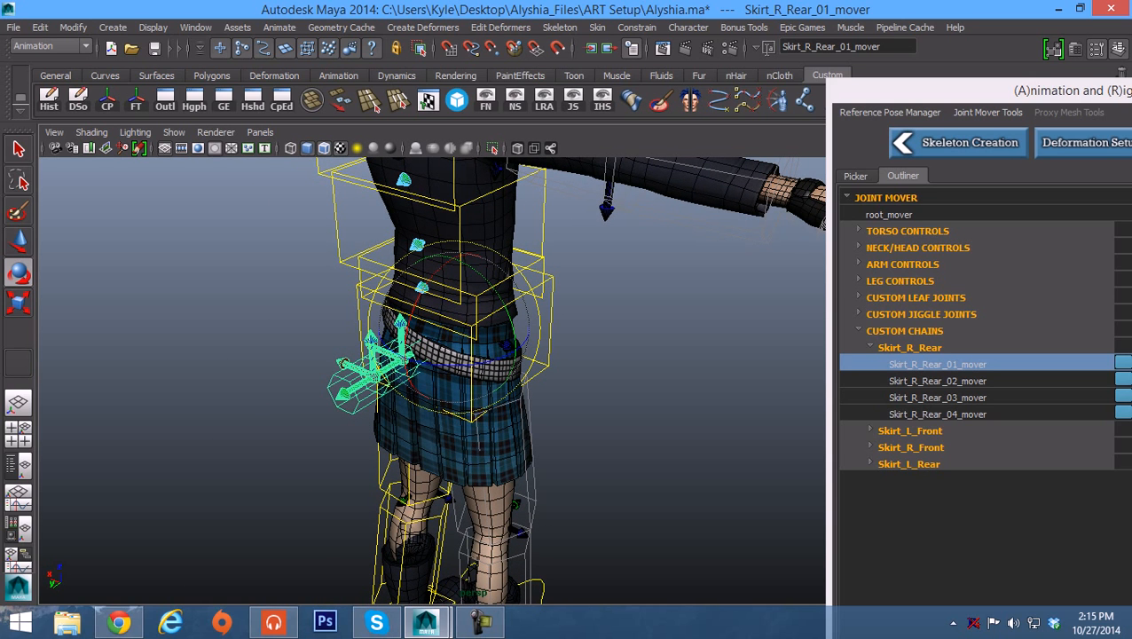
left_click_drag(451, 265, 430, 379)
key("w")
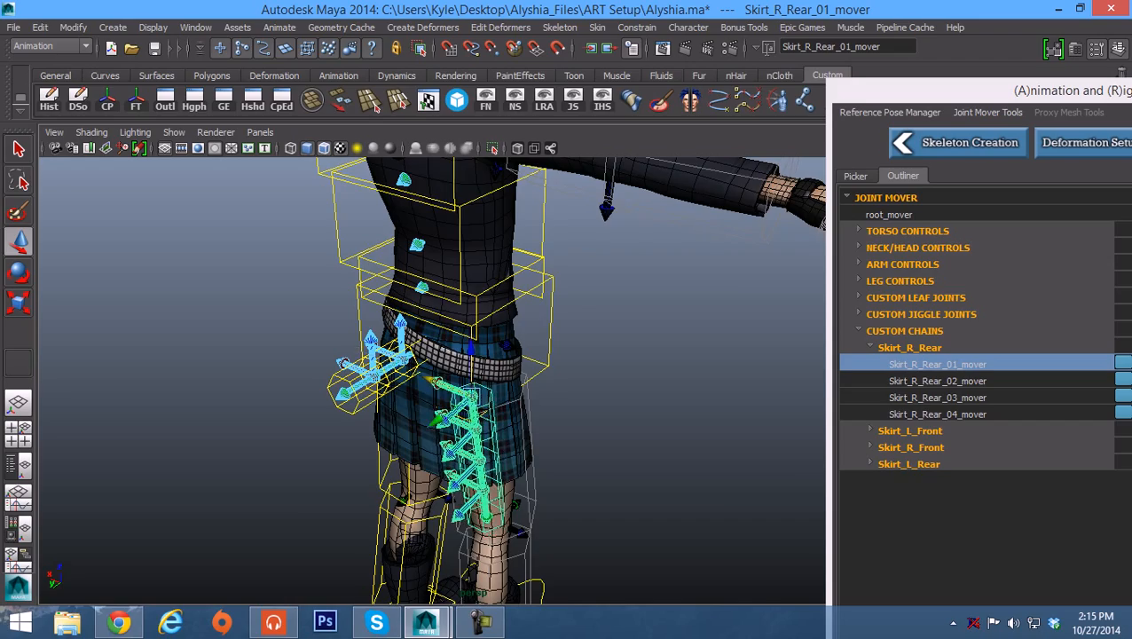
Step: Move Skirt_R_Rear_01_mover up against the back of the skirt below the belt and fine-tune its rotation
left_click_drag(532, 373, 364, 355, "alt")
right_click_drag(364, 355, 435, 355, "alt")
middle_click_drag(435, 355, 504, 373, "alt")
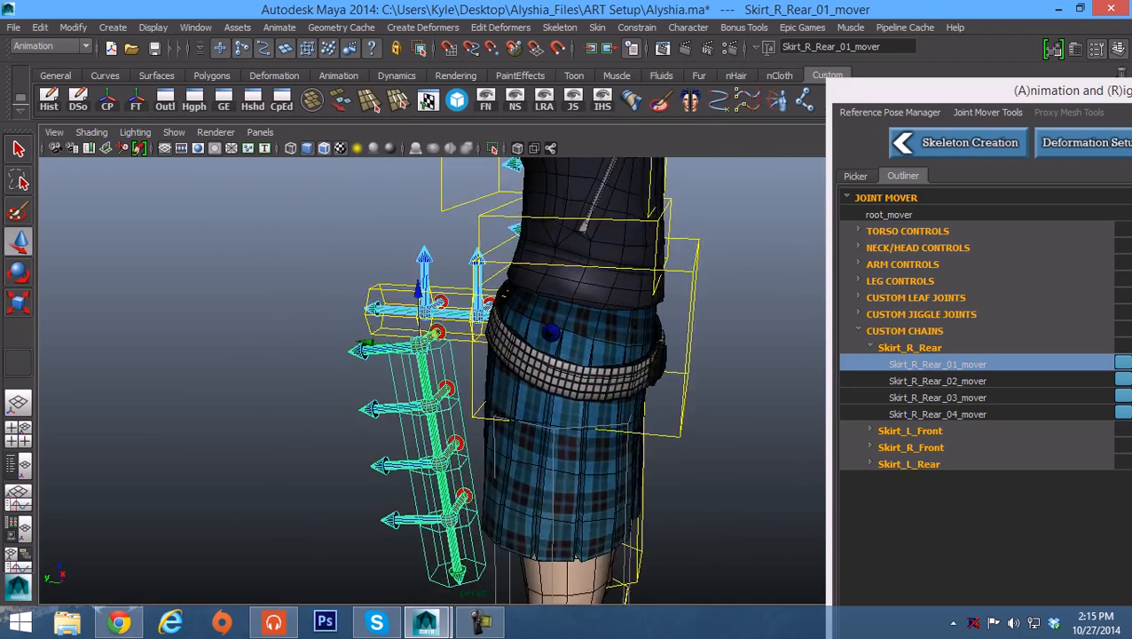
left_click_drag(504, 373, 586, 430, "alt")
left_click_drag(437, 436, 479, 415)
left_click_drag(491, 354, 468, 335)
key("e")
left_click_drag(461, 325, 483, 334)
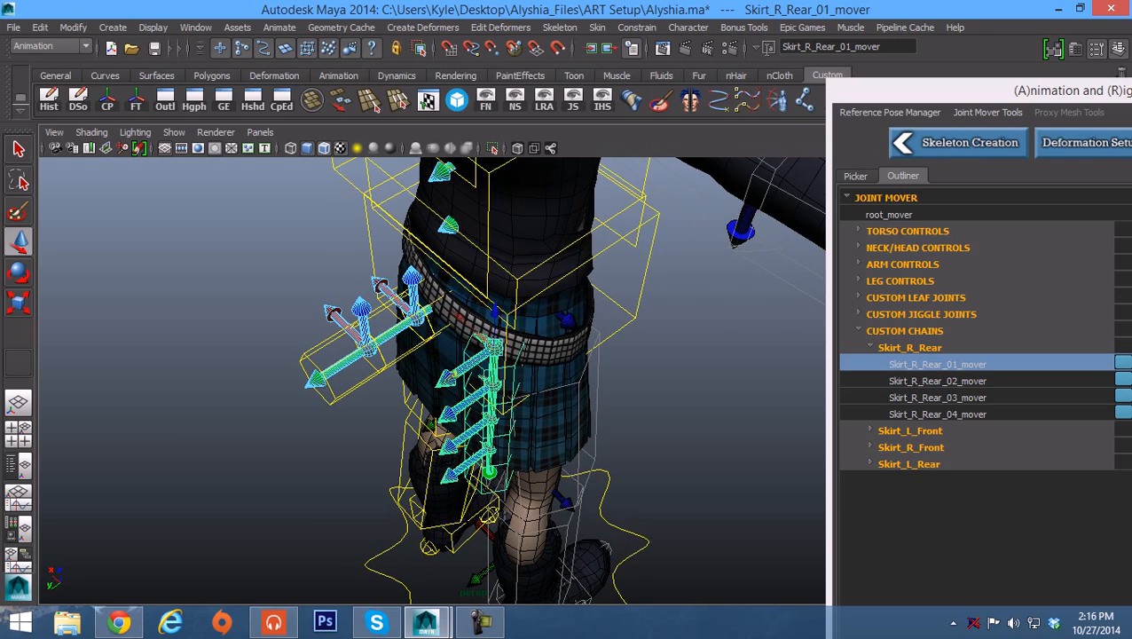
Step: Collapse the Skirt_R_Rear chain, expand Skirt_L_Front and select Skirt_L_Front_01_mover
left_click(937, 381)
left_click_drag(568, 373, 497, 318, "alt")
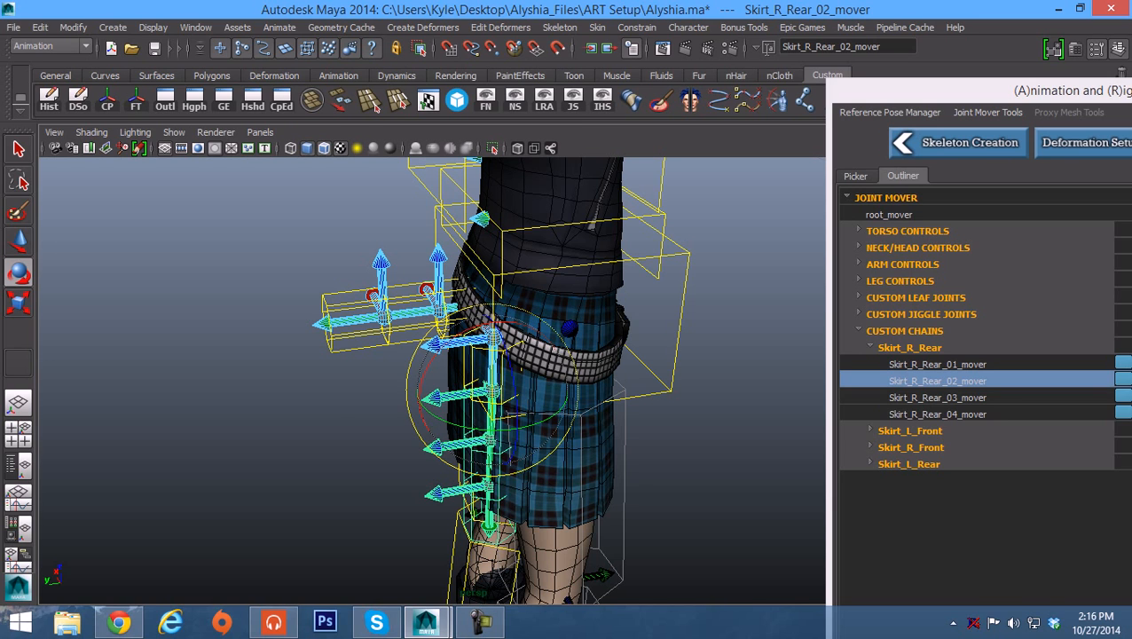
left_click(937, 364)
left_click(871, 347)
left_click(870, 364)
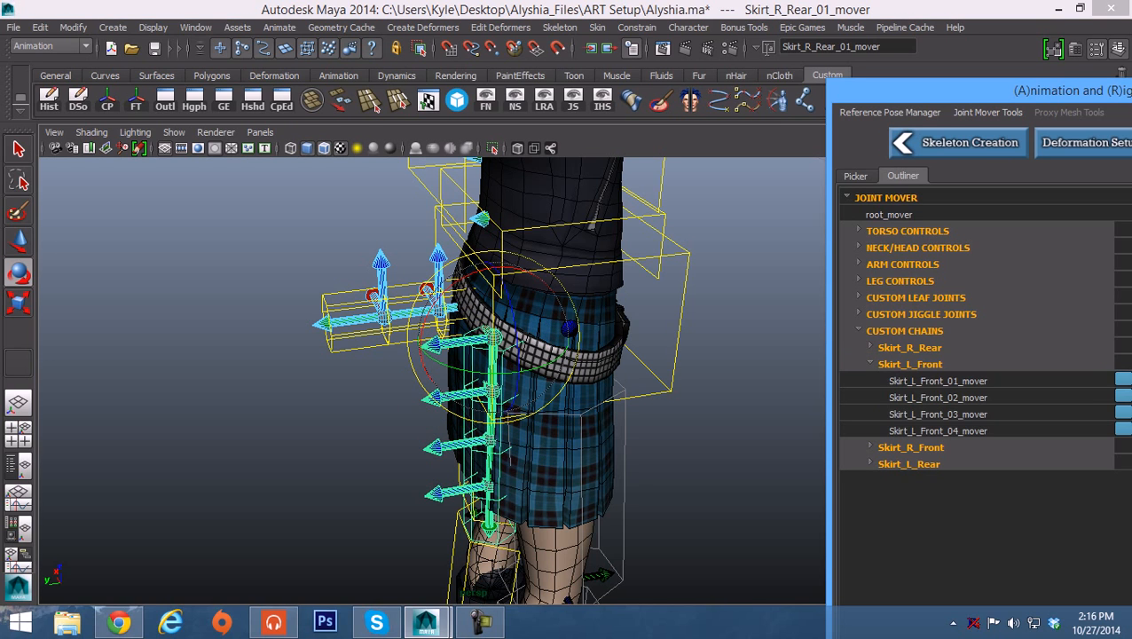
left_click(938, 380)
Step: Move Skirt_L_Front_01_mover down to the belt and rotate its chain to hang along the skirt
left_click_drag(497, 337, 621, 417, "alt")
left_click_drag(454, 410, 499, 306, "alt")
key("w")
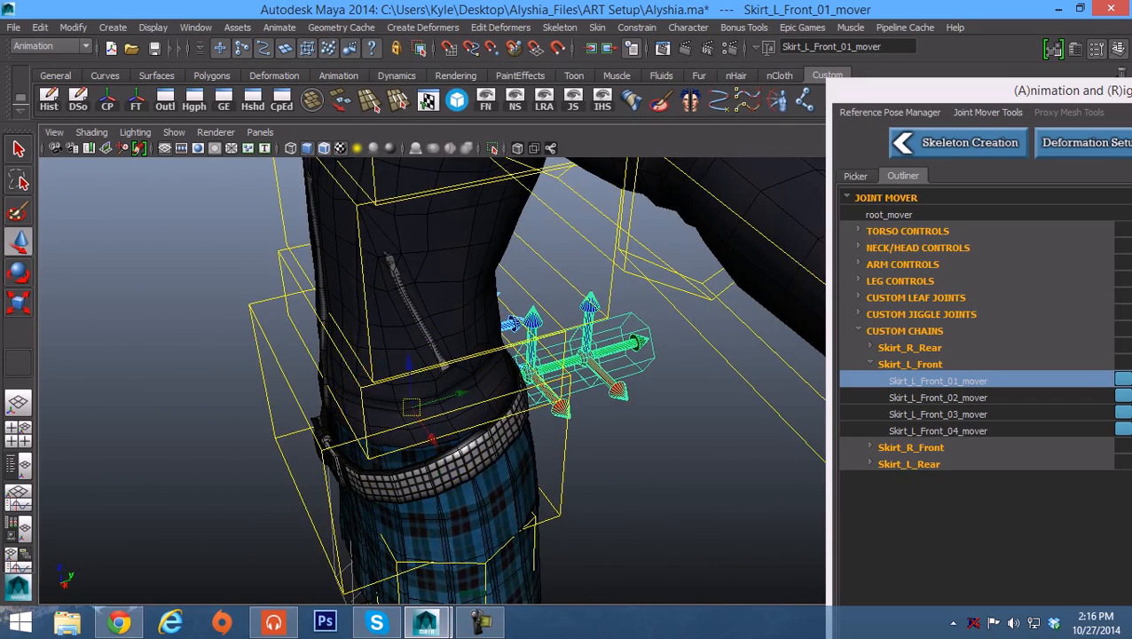
left_click_drag(433, 441, 474, 503)
key("e")
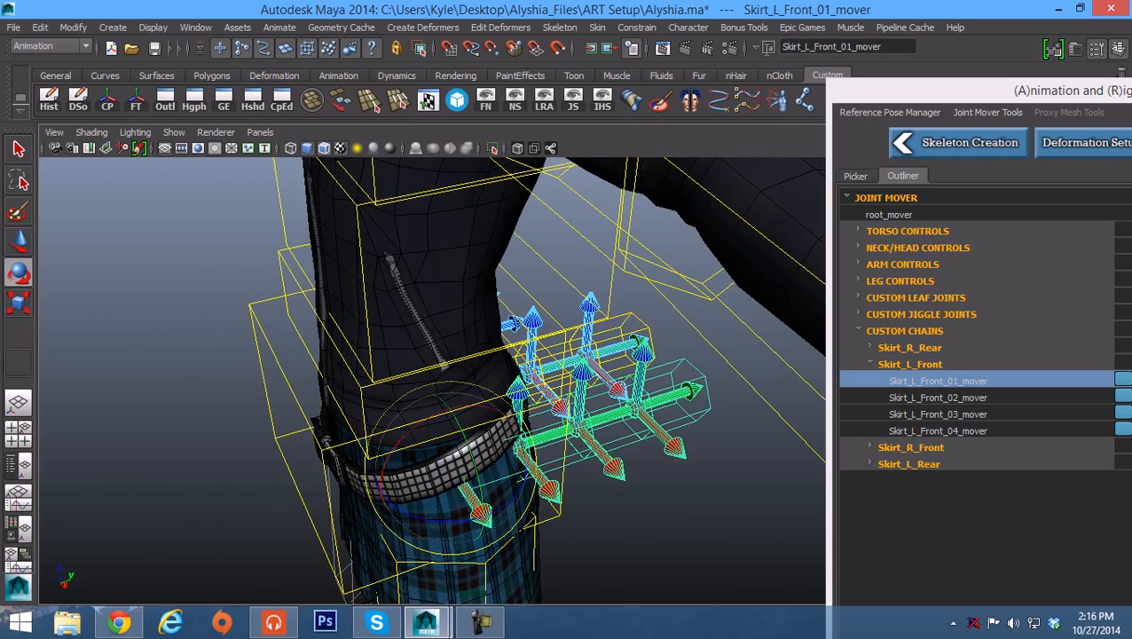
left_click_drag(524, 477, 470, 542)
left_click_drag(470, 541, 476, 538, "alt")
middle_click_drag(476, 538, 582, 451, "alt")
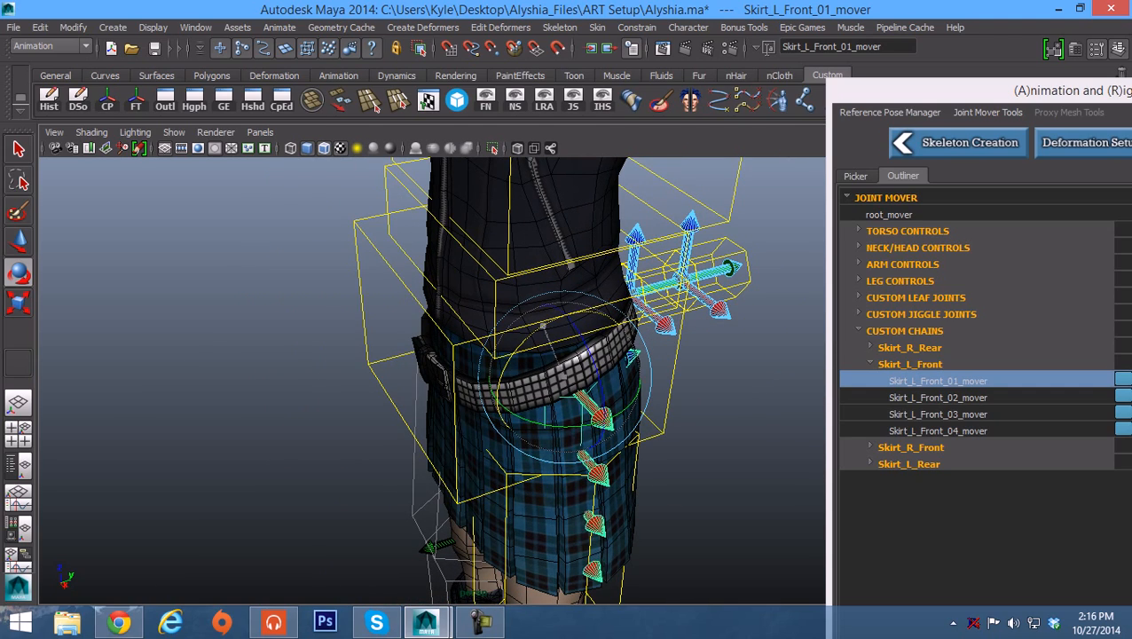
Step: Refine the rotation and position of Skirt_L_Front_01_mover against the skirt's front, and collapse its chain in the list
left_click_drag(543, 326, 553, 319)
key("w")
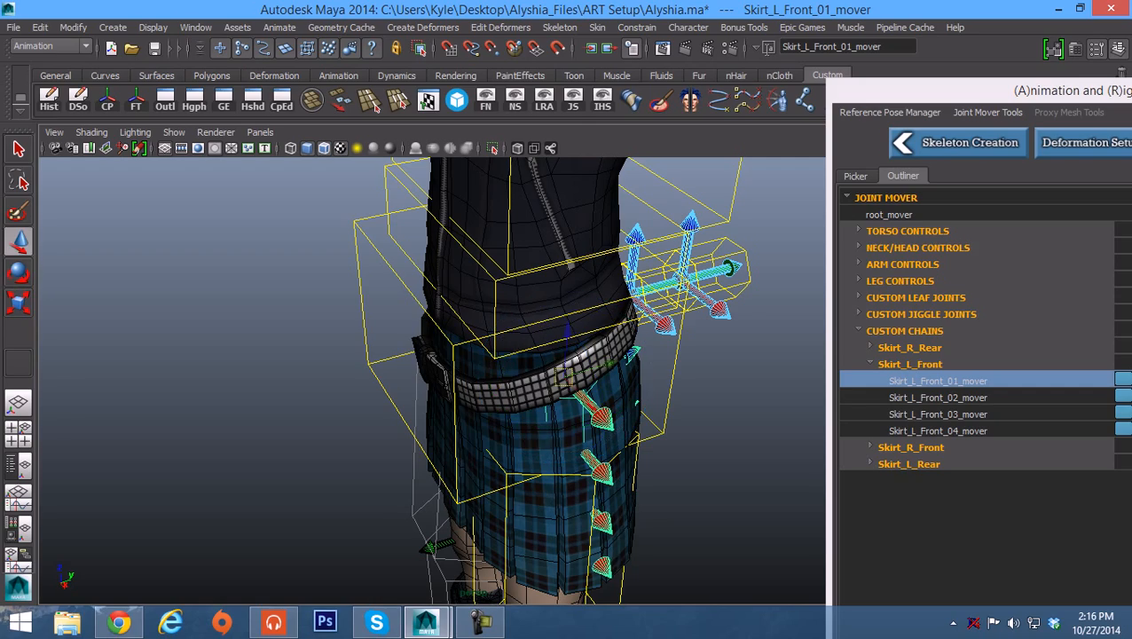
left_click_drag(609, 362, 564, 378)
left_click_drag(565, 378, 655, 396, "alt")
key("e")
left_click_drag(561, 300, 589, 261)
key("w")
left_click_drag(589, 261, 426, 266, "alt")
left_click_drag(510, 484, 587, 485, "alt")
left_click(871, 363)
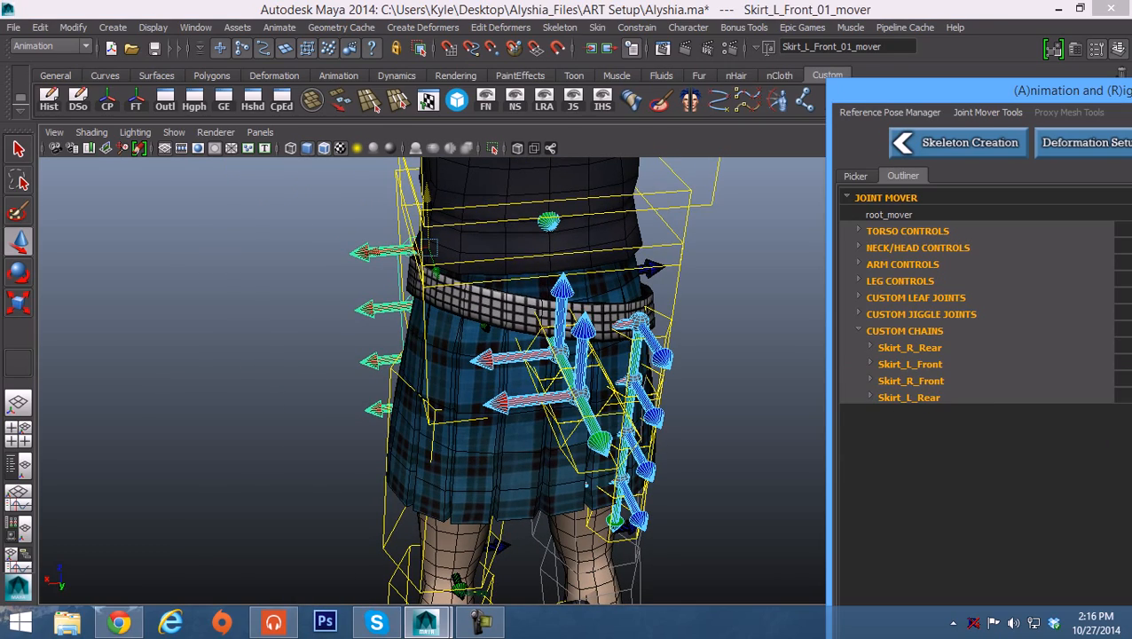
Step: Expand the Skirt_R_Front chain, select Skirt_R_Front_01_mover and rotate its chain to hang straight down
left_click(871, 381)
left_click(938, 397)
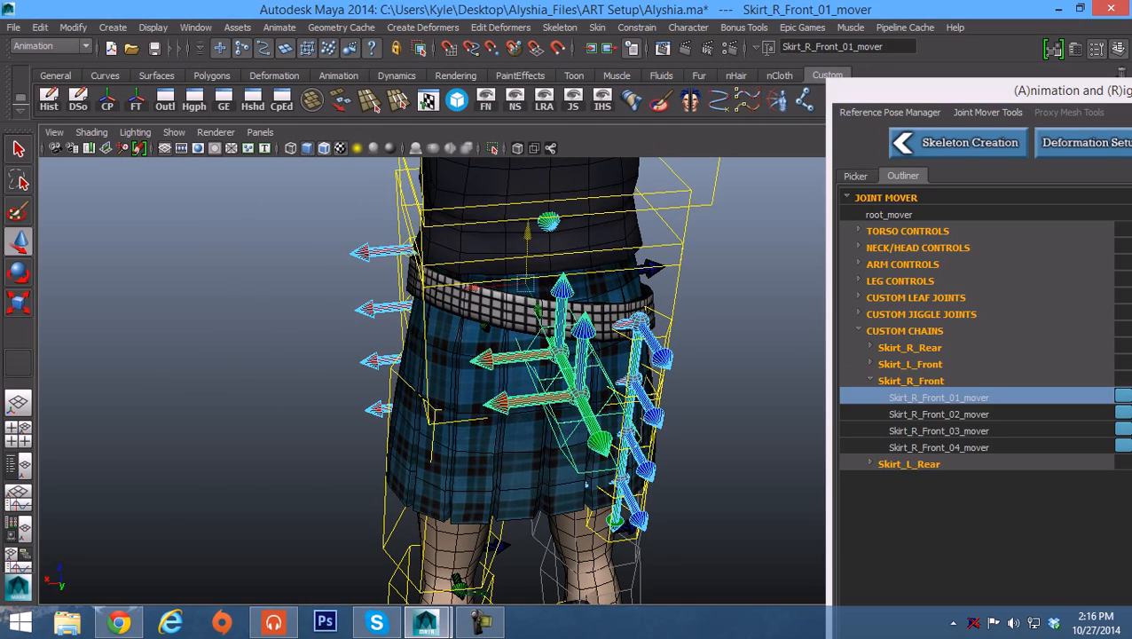
left_click_drag(496, 462, 596, 491, "alt")
key("e")
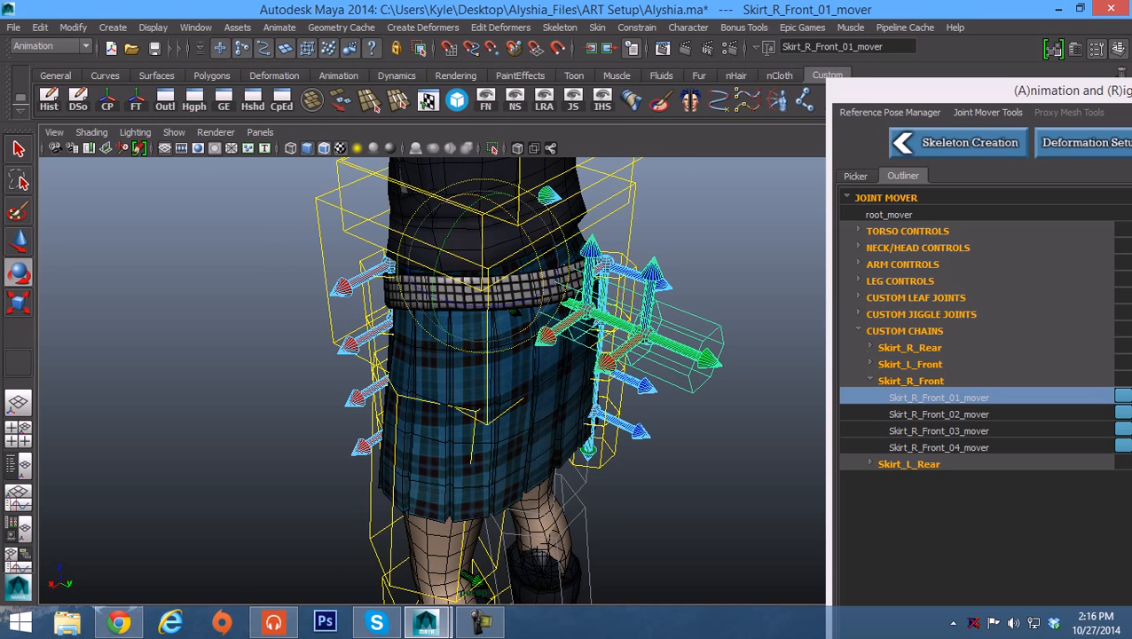
left_click_drag(497, 200, 409, 328)
Step: Move Skirt_R_Front_01_mover against the front of the skirt at the belt, and collapse its chain in the list
key("w")
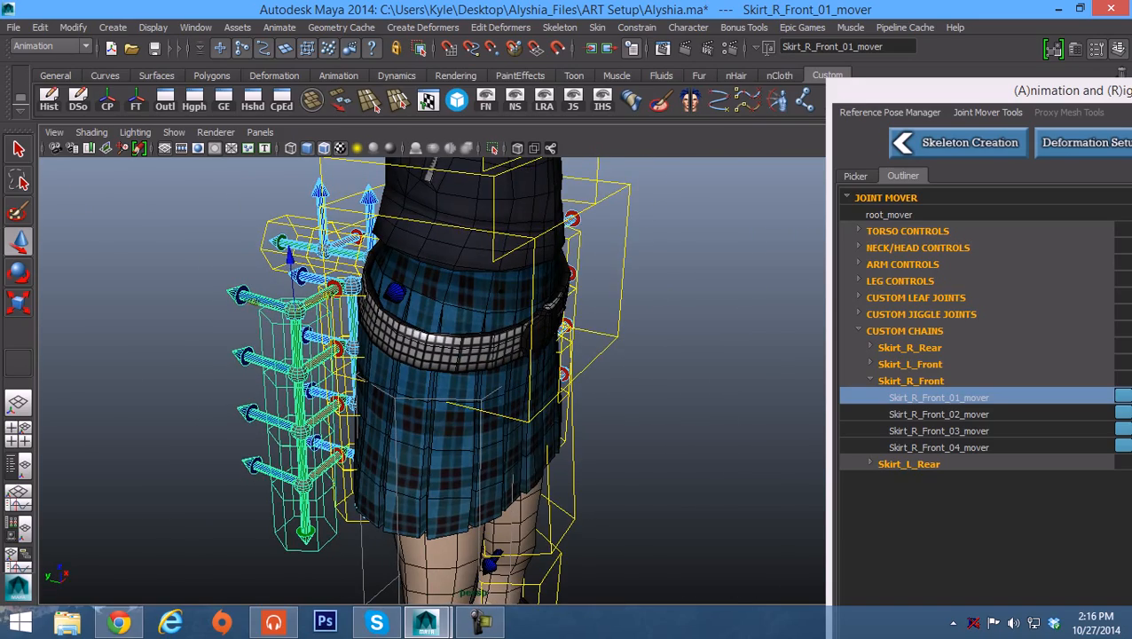
left_click_drag(257, 298, 293, 352)
left_click_drag(382, 353, 481, 476)
key("e")
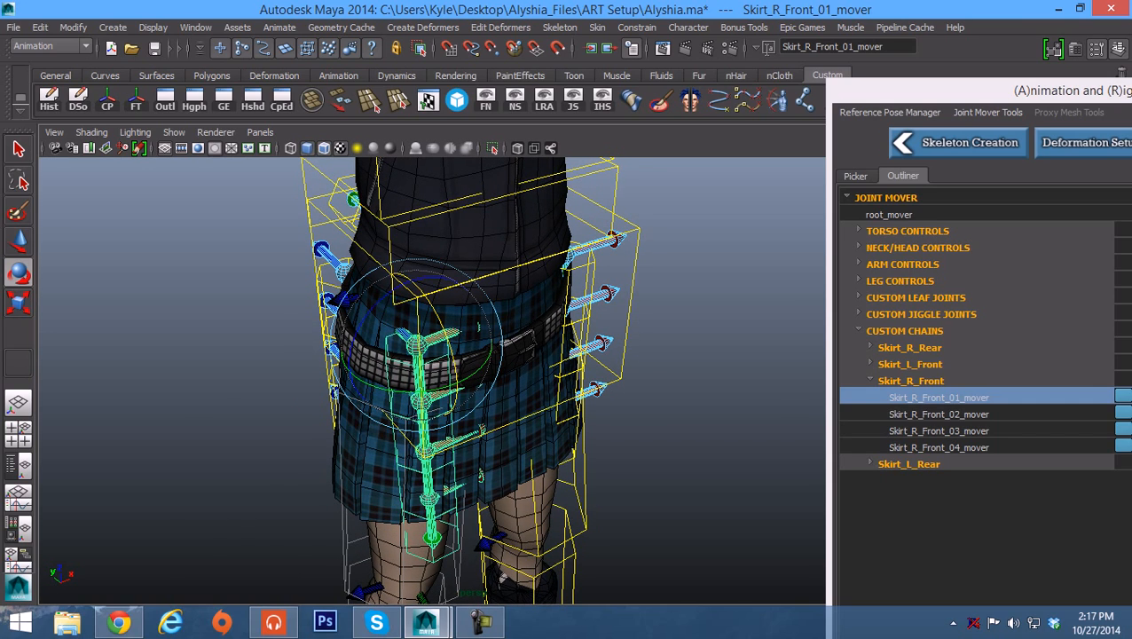
left_click(871, 380)
Step: Expand Skirt_L_Rear, select Skirt_L_Rear_01_mover, move it down to the back of the skirt and rotate its chain to hang downward
left_click(871, 398)
left_click(936, 414)
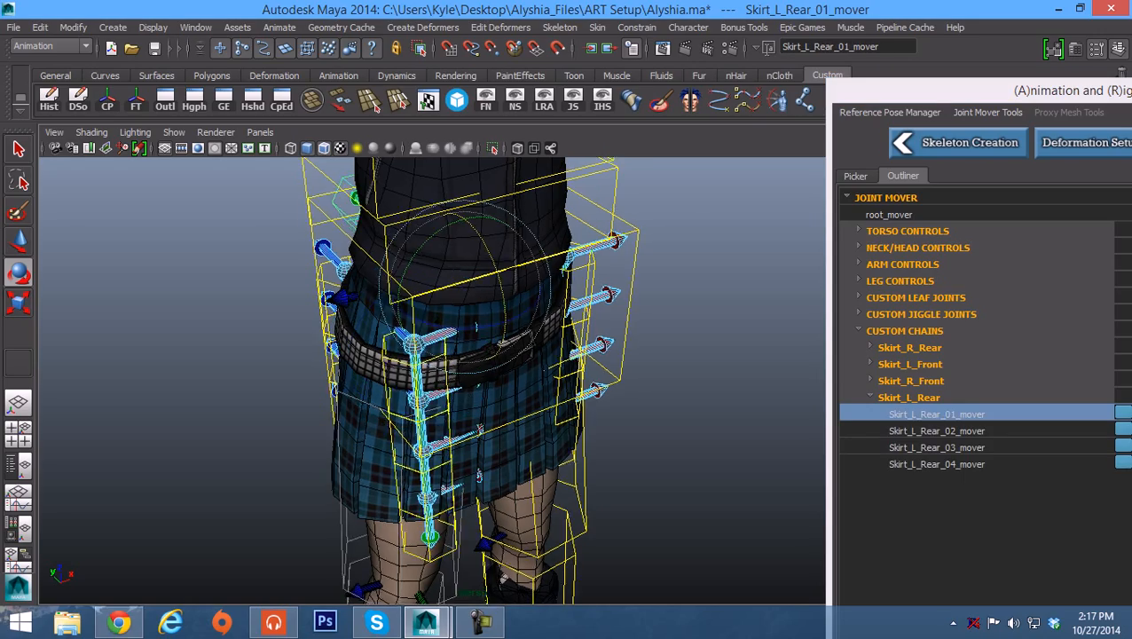
left_click_drag(532, 373, 435, 372, "alt")
key("w")
left_click_drag(491, 301, 417, 324)
key("e")
left_click_drag(517, 339, 446, 407)
Step: Fine-tune the position and rotation of Skirt_L_Rear_01_mover against the back of the skirt at the belt, and collapse its chain
key("w")
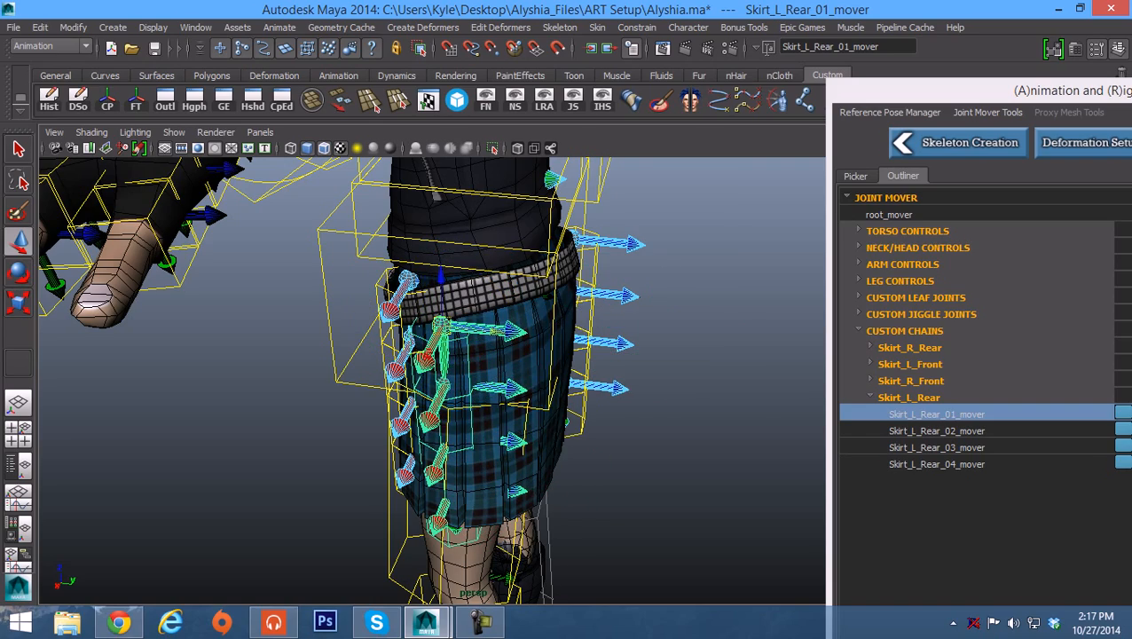
left_click_drag(497, 331, 449, 329)
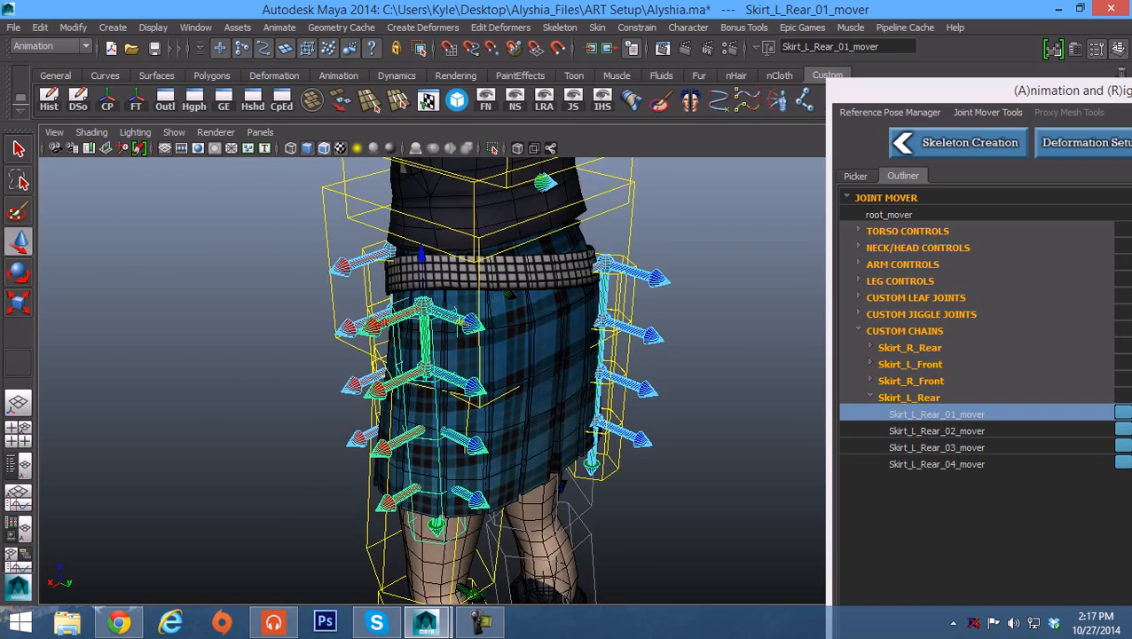
key("e")
left_click_drag(389, 264, 395, 258)
key("w")
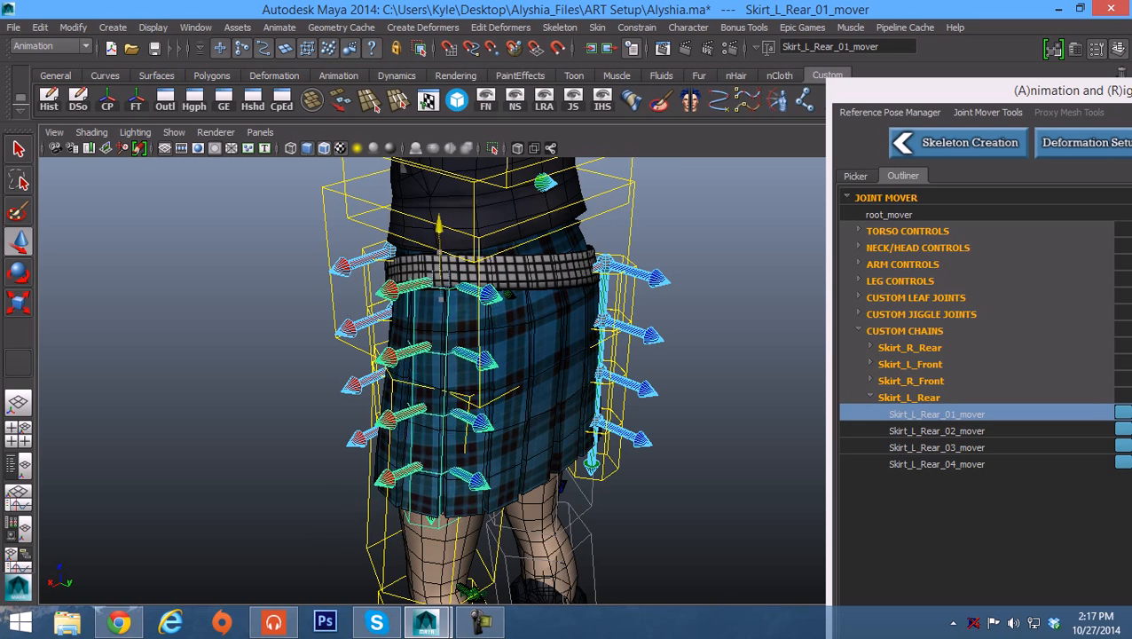
left_click_drag(497, 355, 453, 333, "alt")
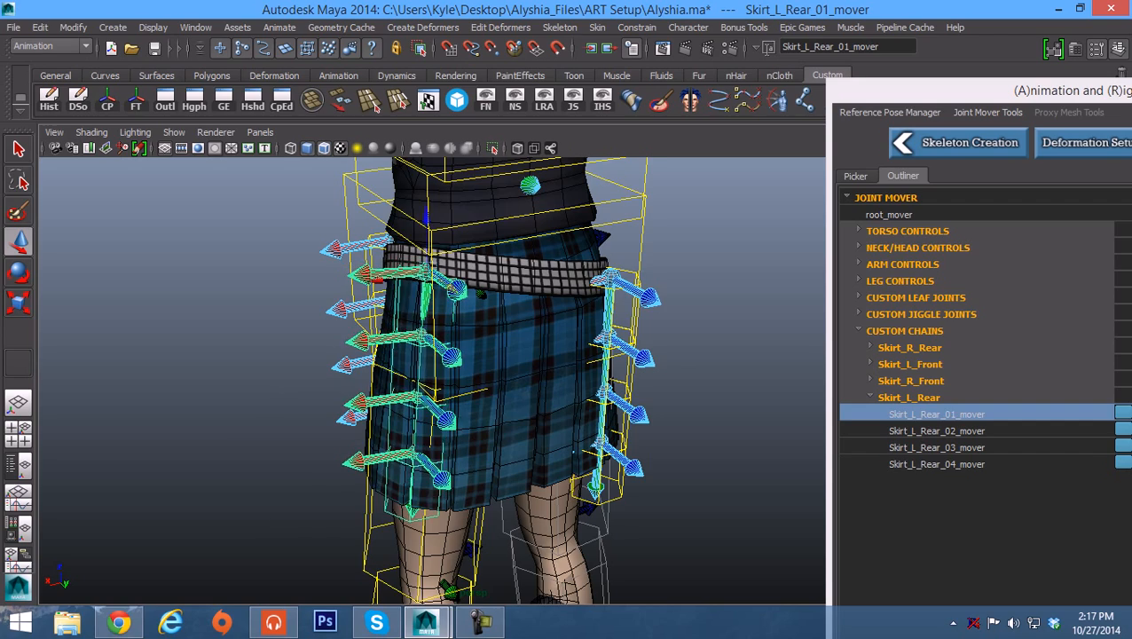
left_click_drag(573, 453, 364, 457, "alt")
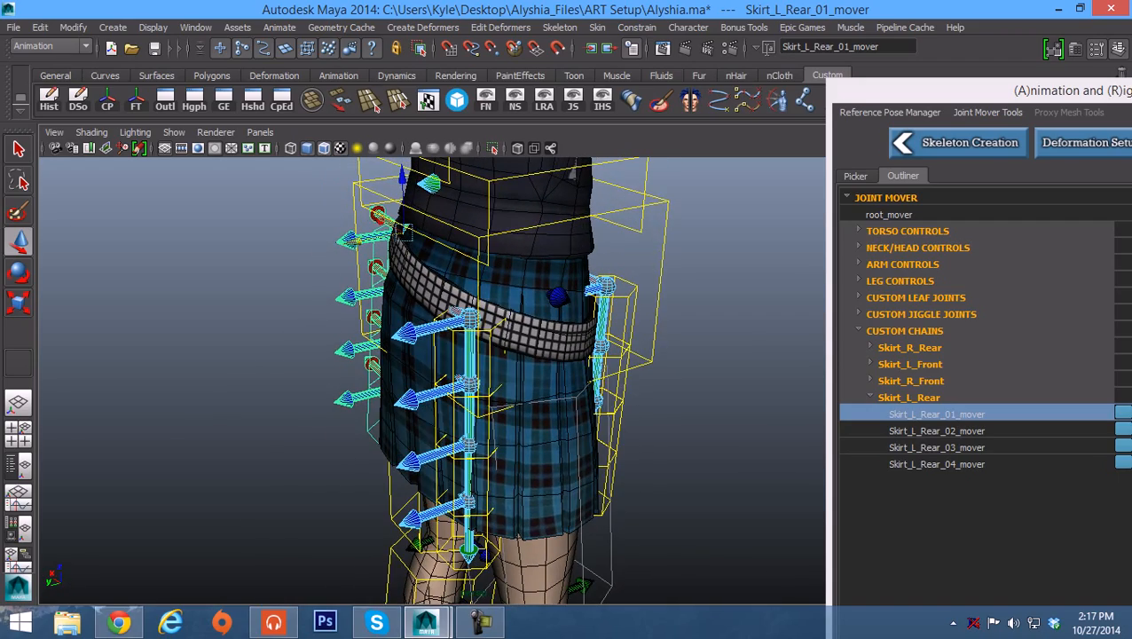
left_click(870, 396)
Step: Examine the placement of the skirt chains and all joint movers on the whole character from several angles
left_click_drag(568, 452, 373, 453, "alt")
left_click_drag(462, 382, 426, 382, "alt")
right_click_drag(462, 382, 337, 381, "alt")
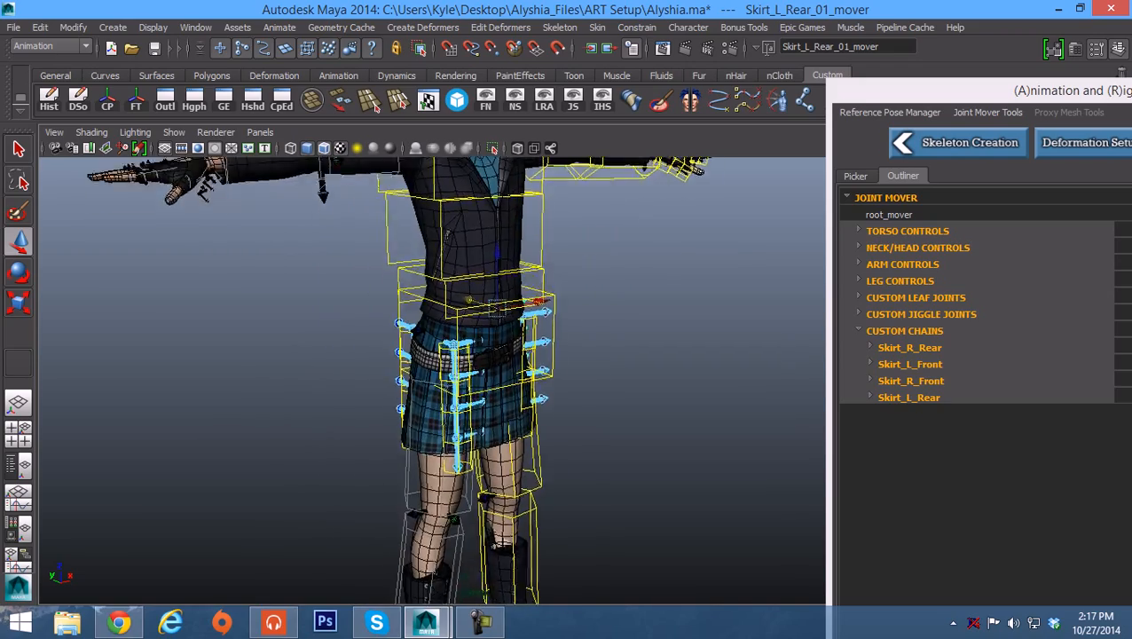
middle_click_drag(444, 346, 449, 532, "alt")
left_click_drag(462, 399, 408, 399, "alt")
right_click_drag(461, 399, 346, 400, "alt")
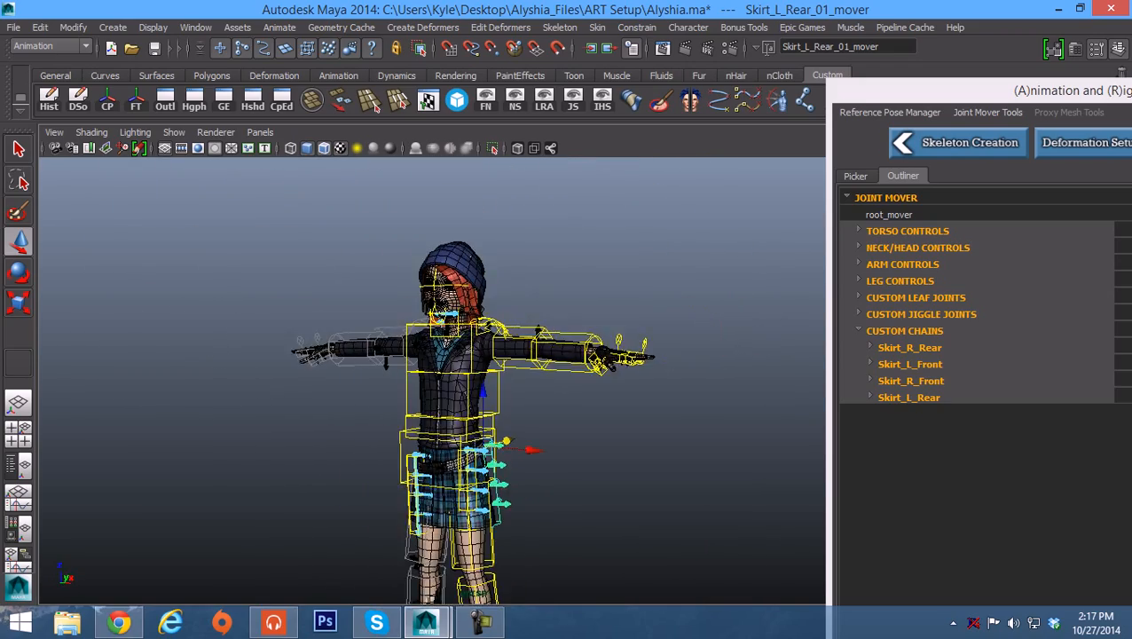
middle_click_drag(444, 417, 424, 342, "alt")
left_click_drag(444, 381, 404, 386, "alt")
middle_click_drag(443, 400, 440, 335, "alt")
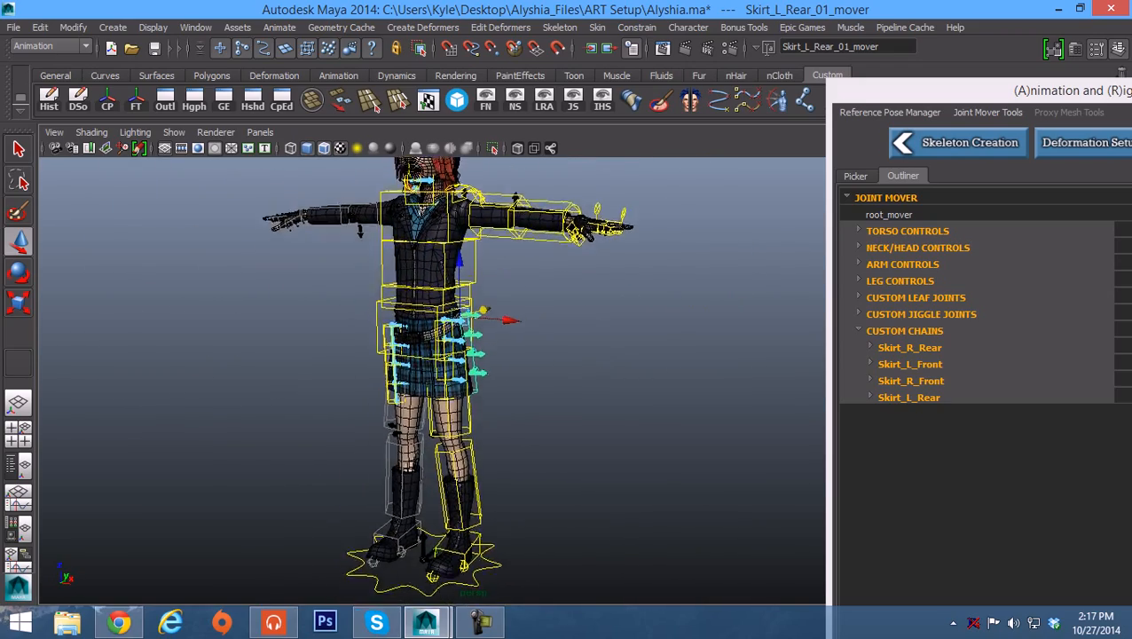
left_click_drag(441, 335, 438, 350, "alt")
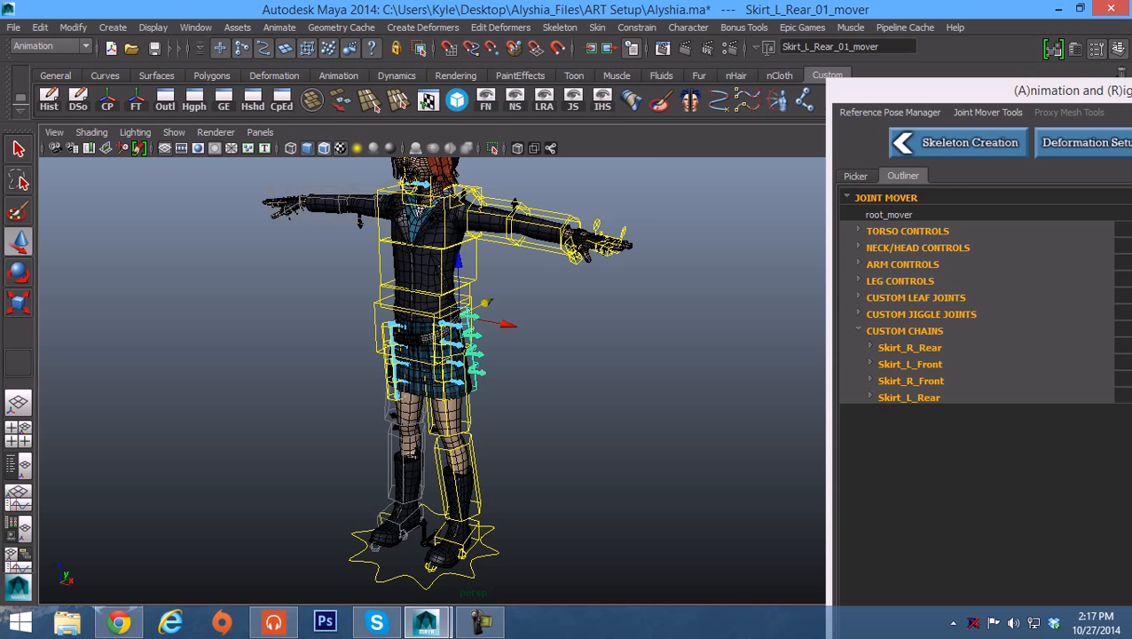
middle_click_drag(438, 349, 447, 376, "alt")
left_click_drag(447, 376, 481, 372, "alt")
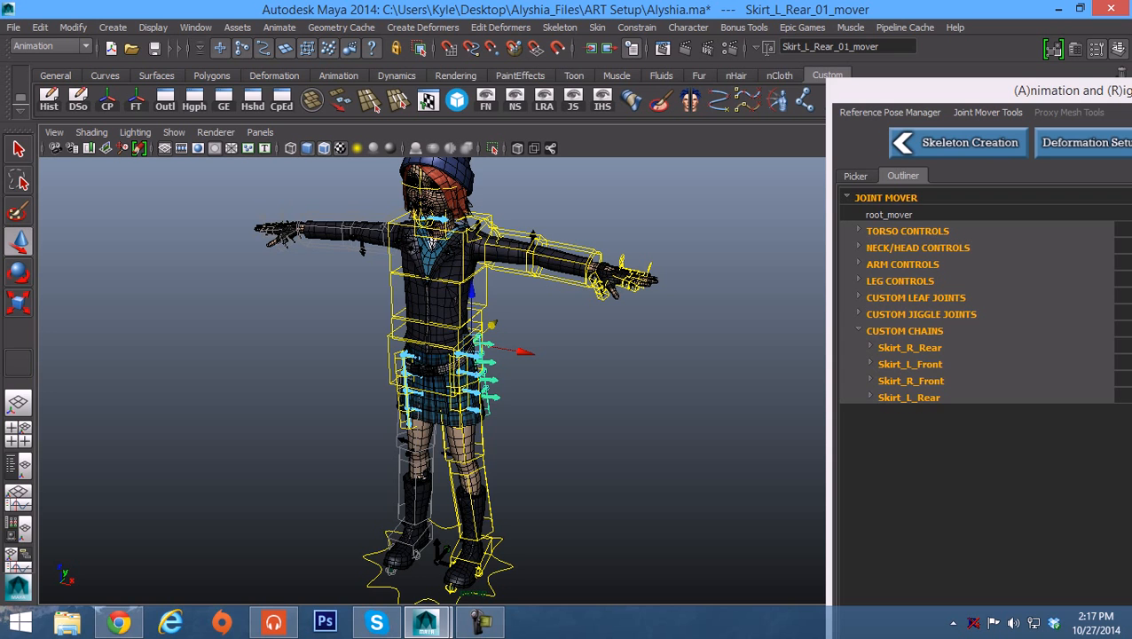
Step: Reposition the Animation and Rigging Toolset window so its Deformation Setup option is fully visible beside the character
left_click_drag(1070, 89, 899, 86)
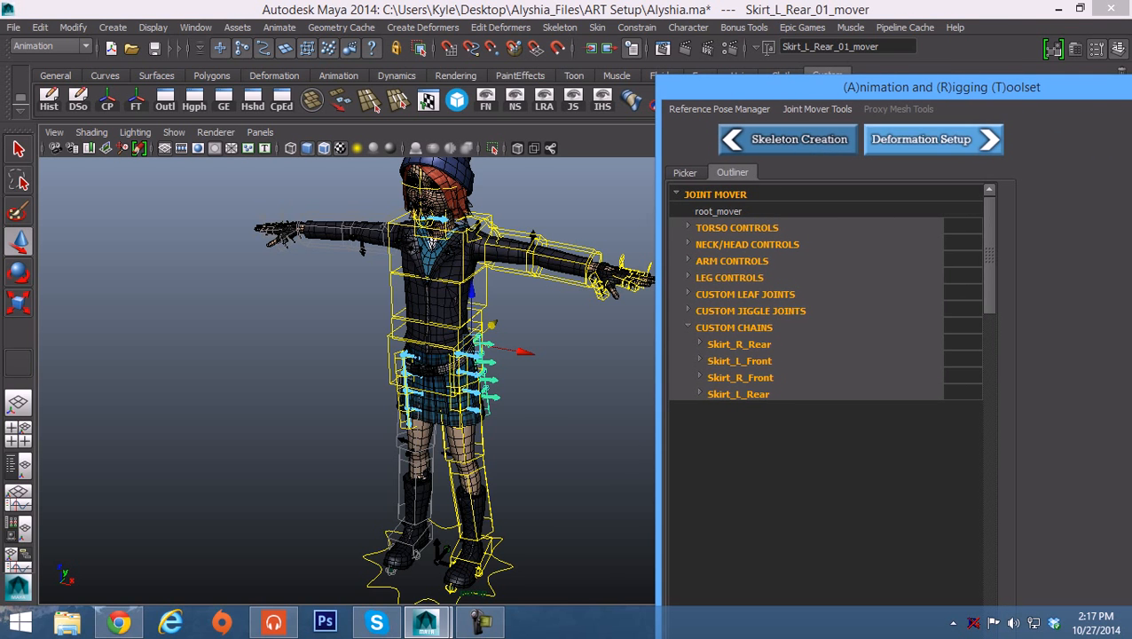
middle_click_drag(432, 242, 412, 251, "alt")
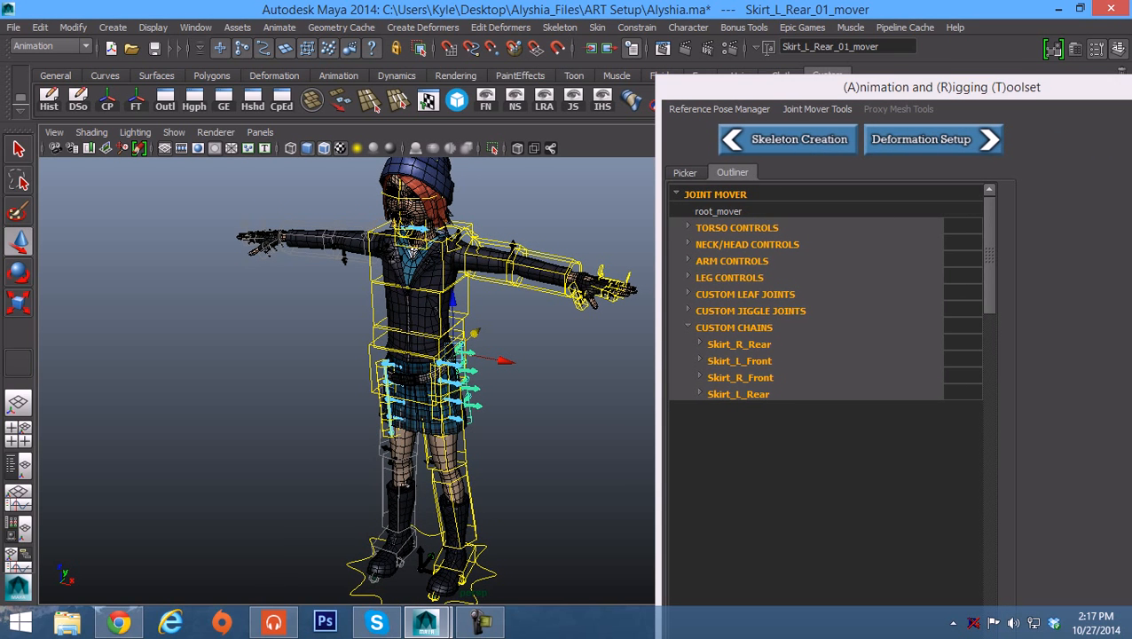